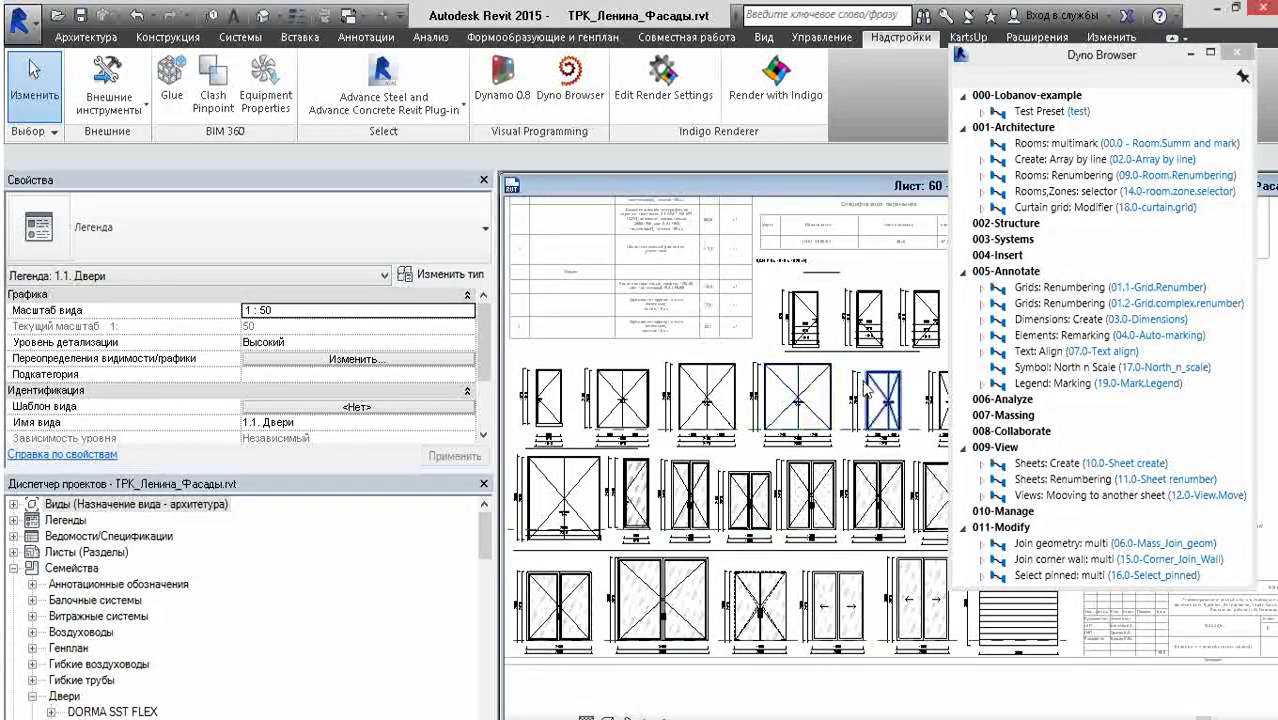
- Scroll down the Dyno Browser list, then select and clear a door in the legend
scroll(790, 378, "down", 1)
scroll(770, 379, "down", 1)
scroll(752, 378, "down", 1)
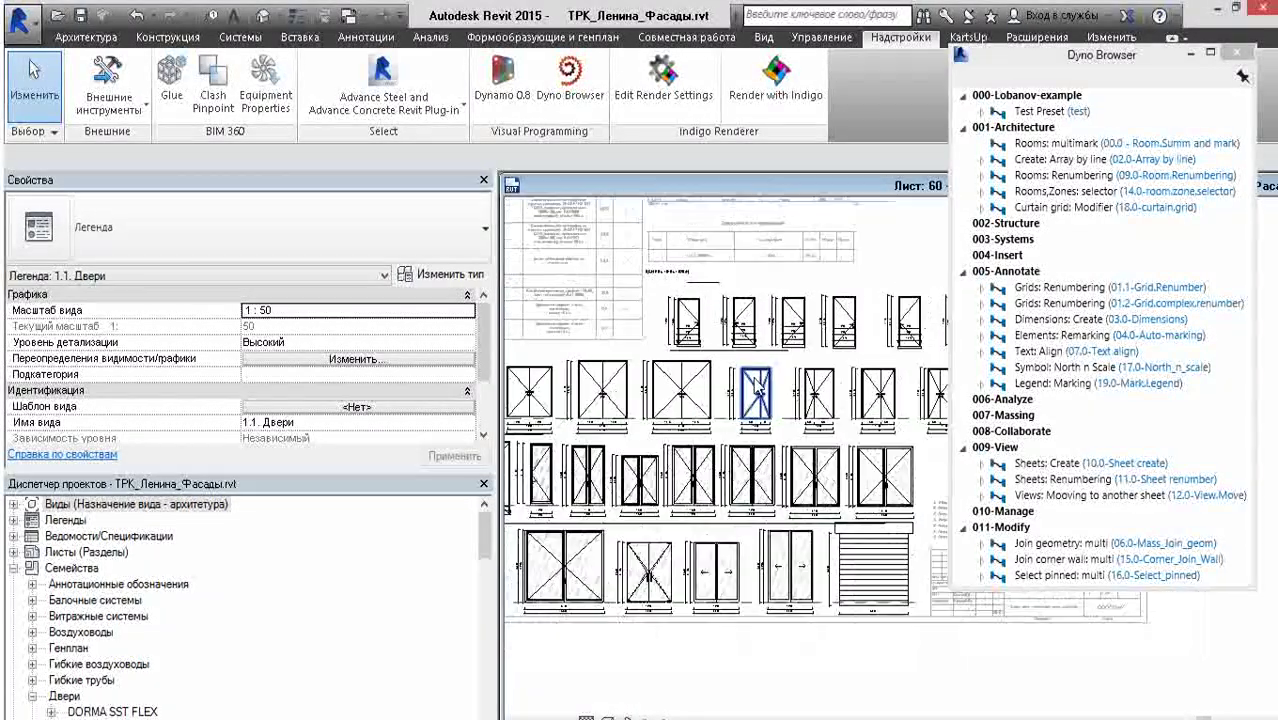
scroll(758, 382, "down", 1)
scroll(763, 390, "down", 1)
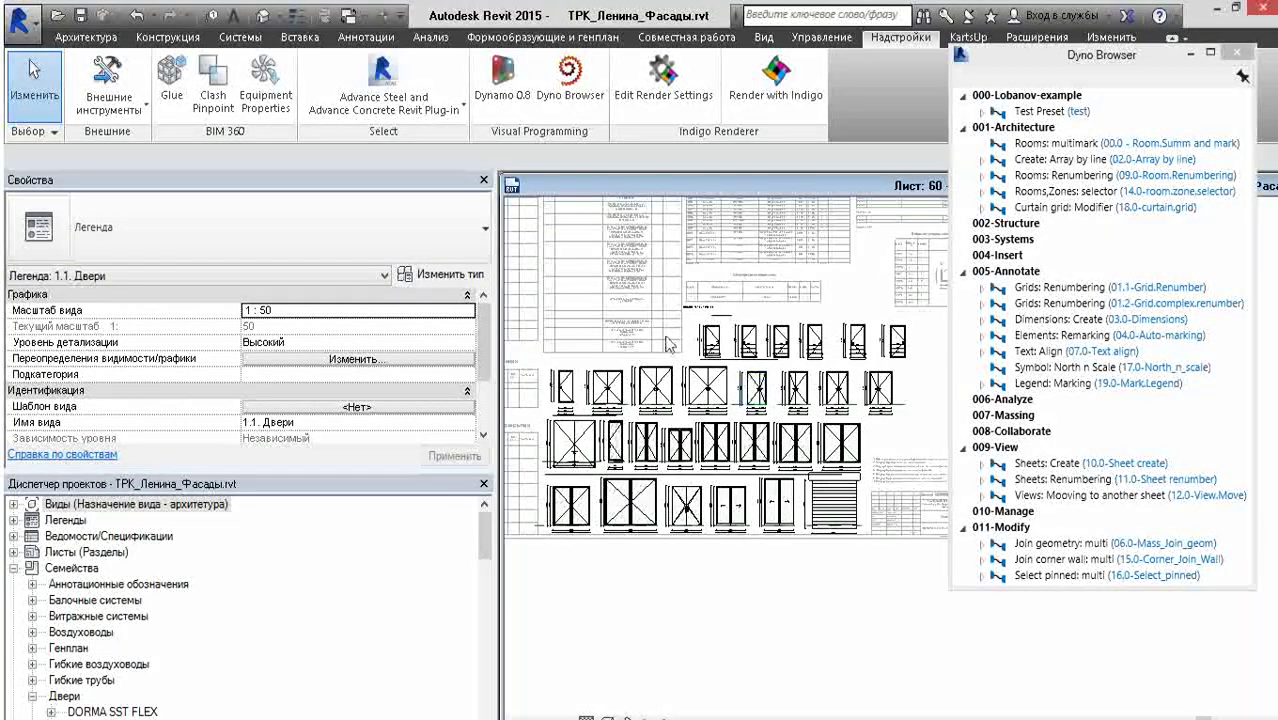
left_click(654, 327)
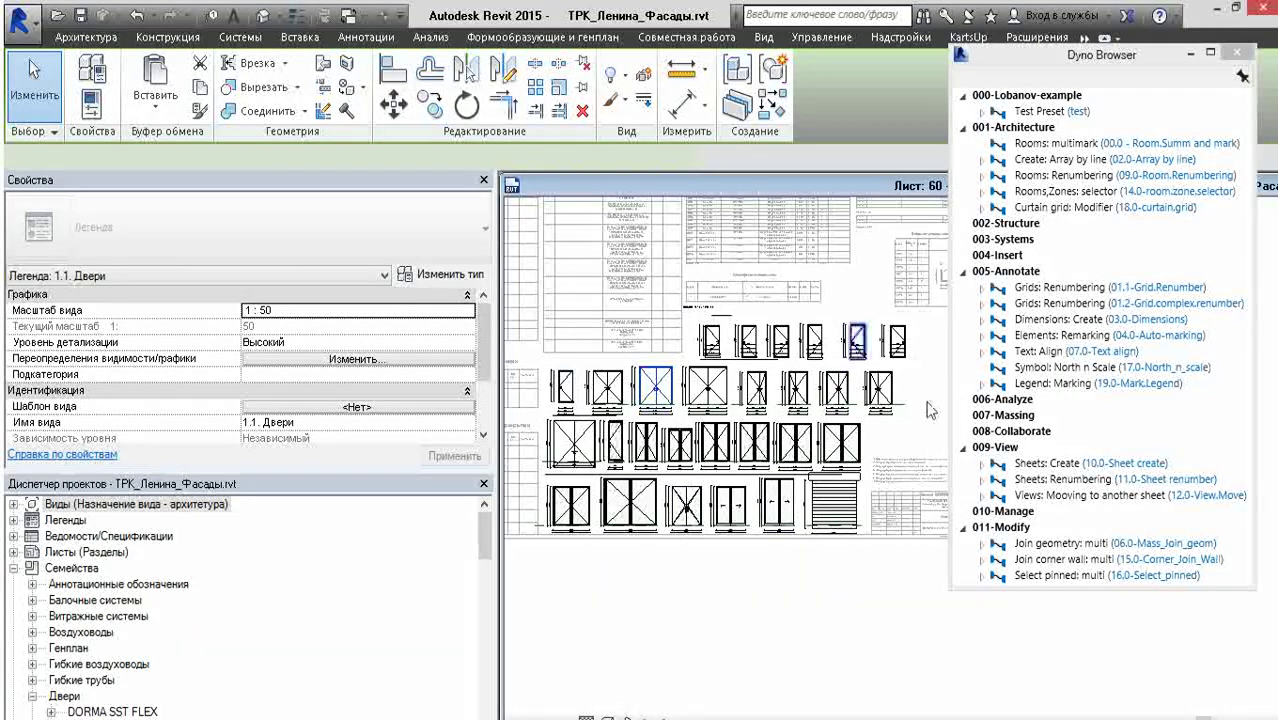
left_click(630, 503)
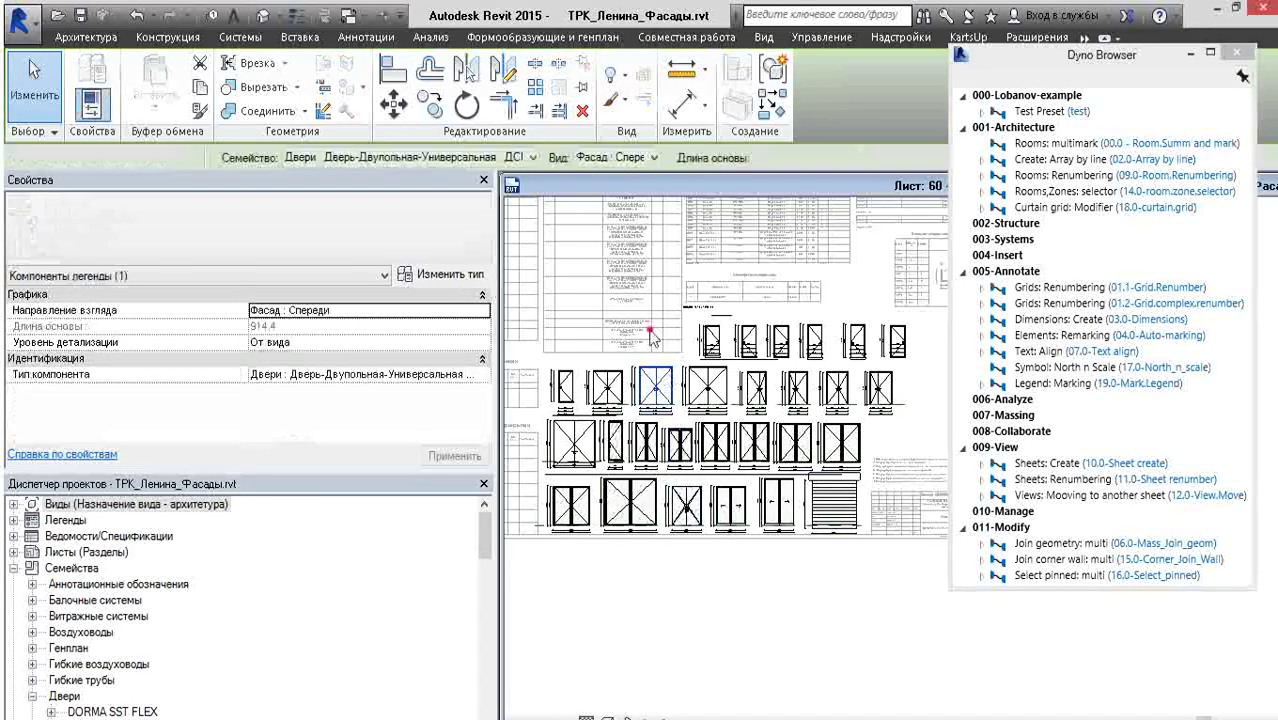
left_click(665, 587)
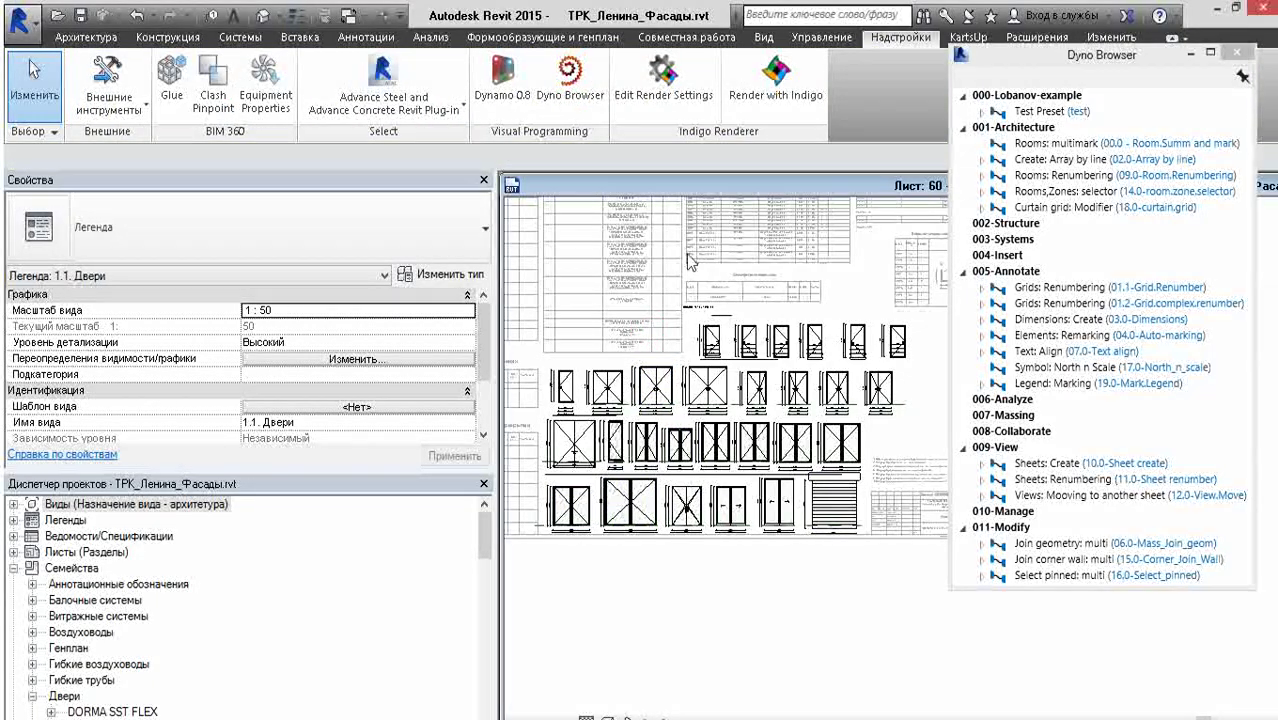
- Show the View tools and select a legend door, zooming in and out around it
left_click(763, 40)
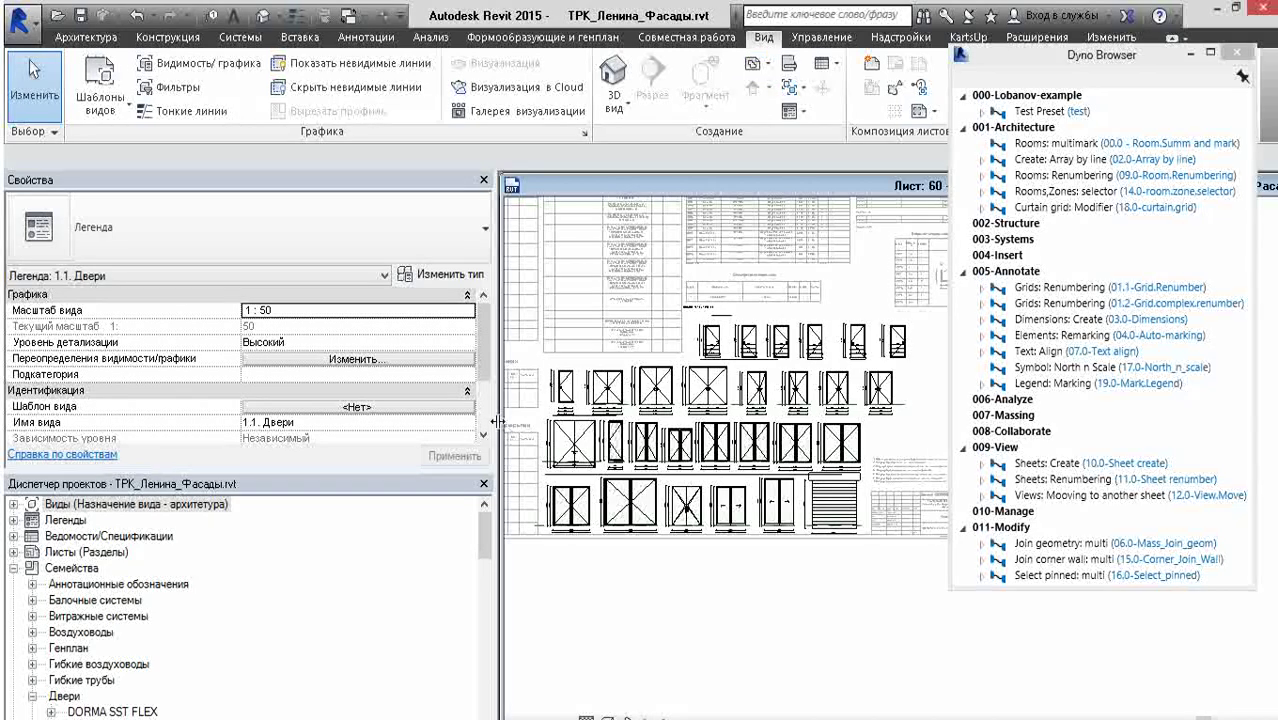
left_click(593, 557)
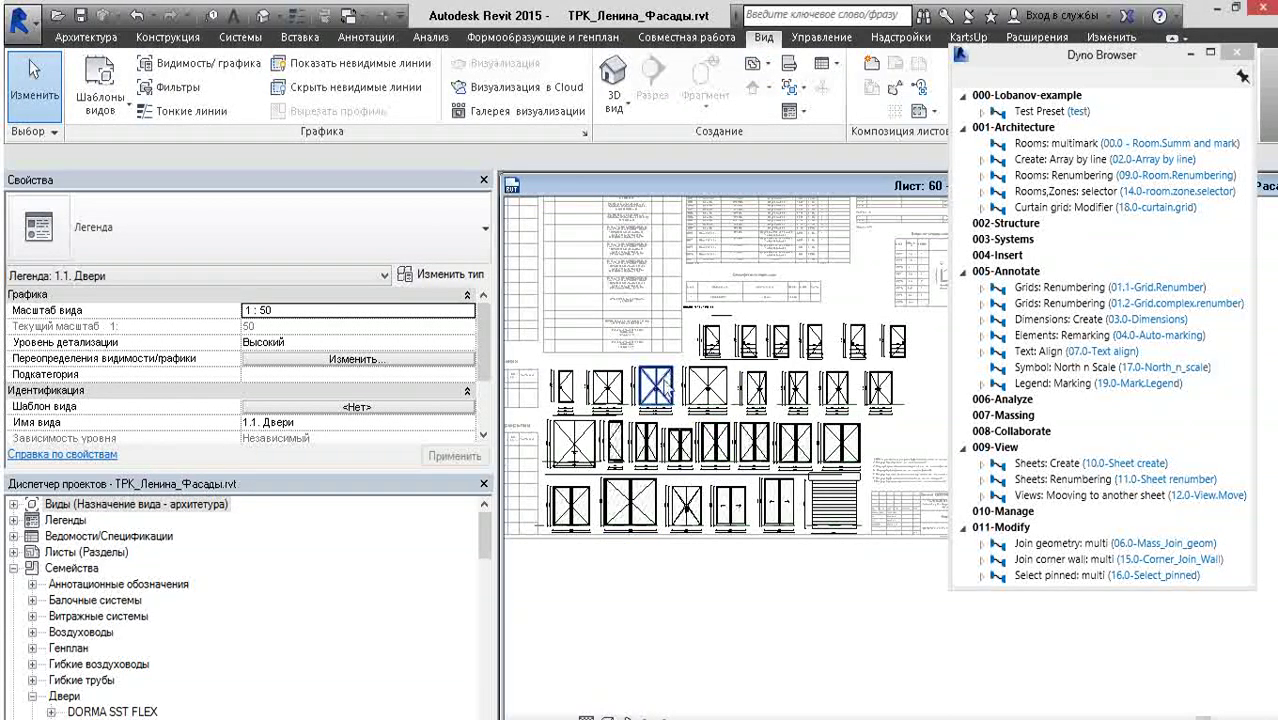
scroll(665, 389, "up", 1)
scroll(668, 378, "up", 2)
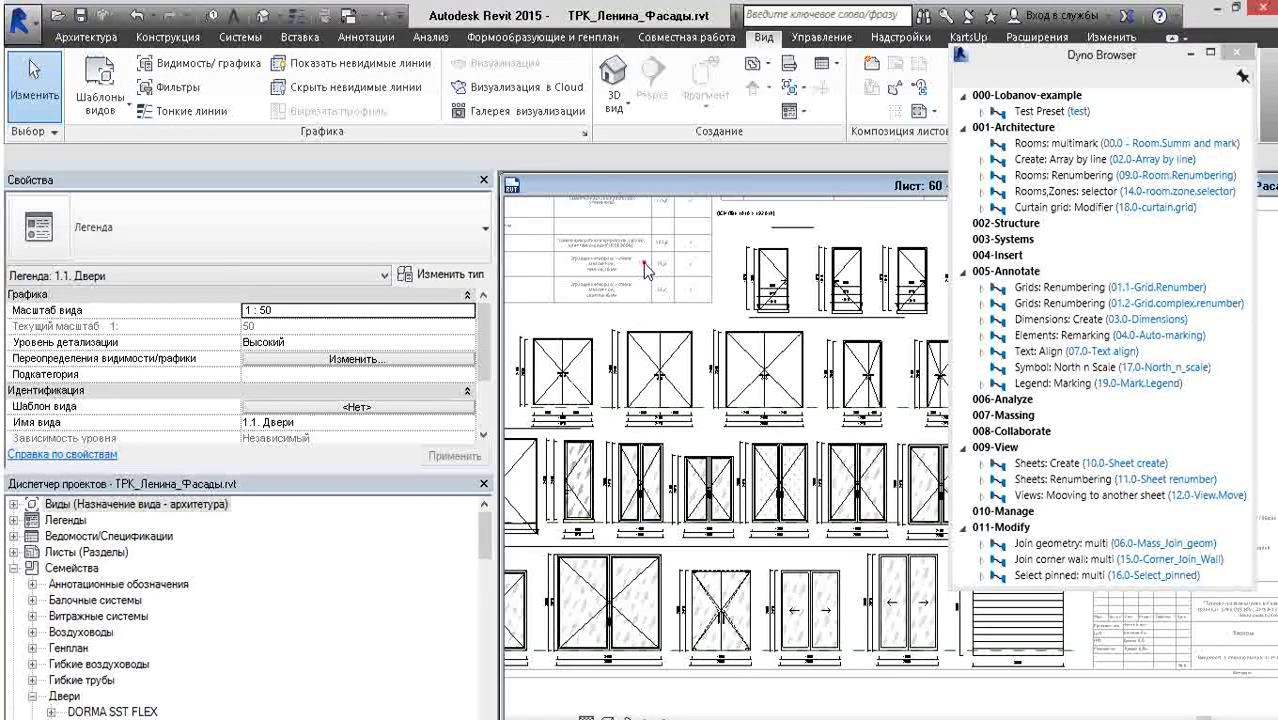
scroll(656, 266, "down", 1)
scroll(670, 350, "down", 1)
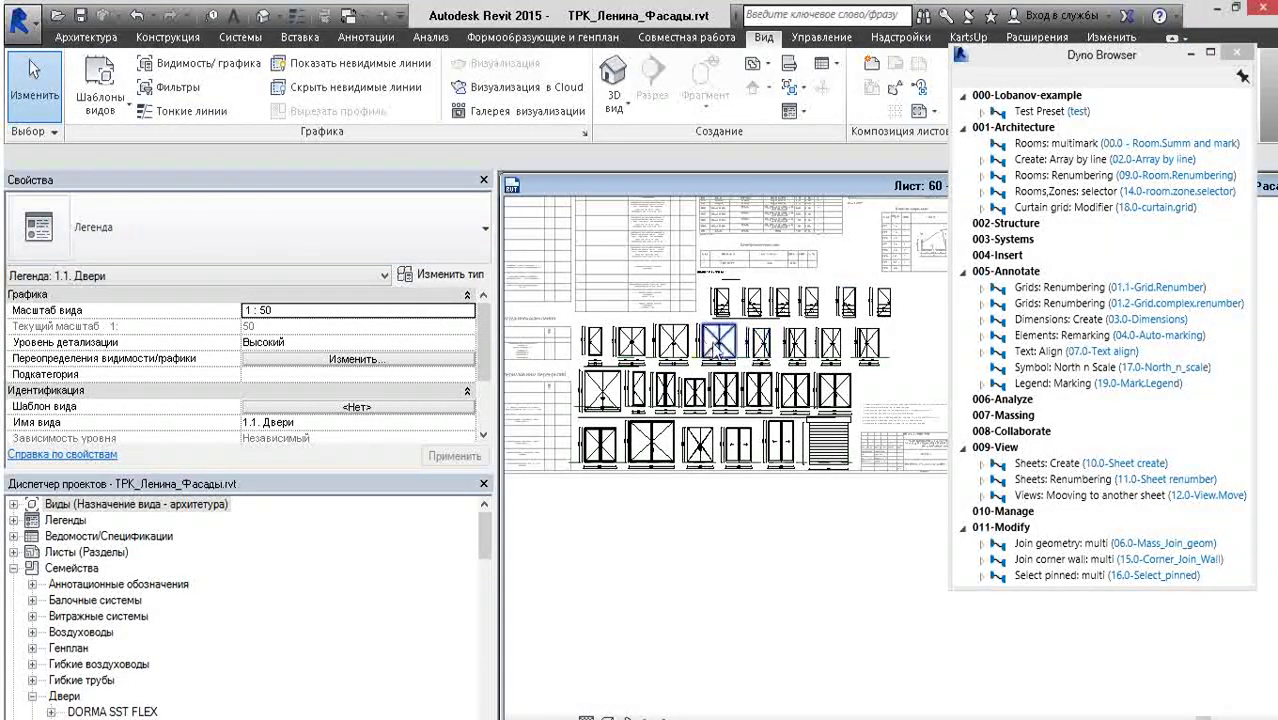
scroll(714, 342, "up", 2)
scroll(684, 342, "up", 2)
- Inspect a door legend component, pan across the right-hand doors, and show the Аннотации tools
left_click(614, 345)
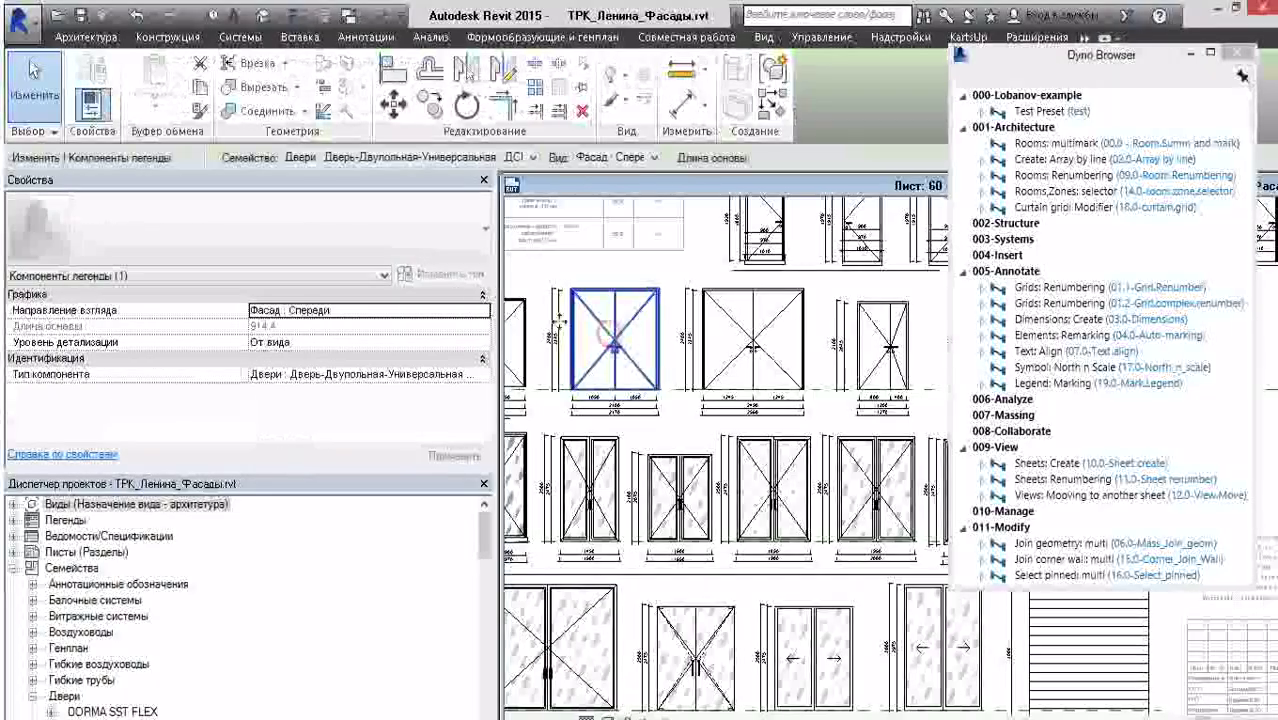
scroll(690, 355, "down", 1)
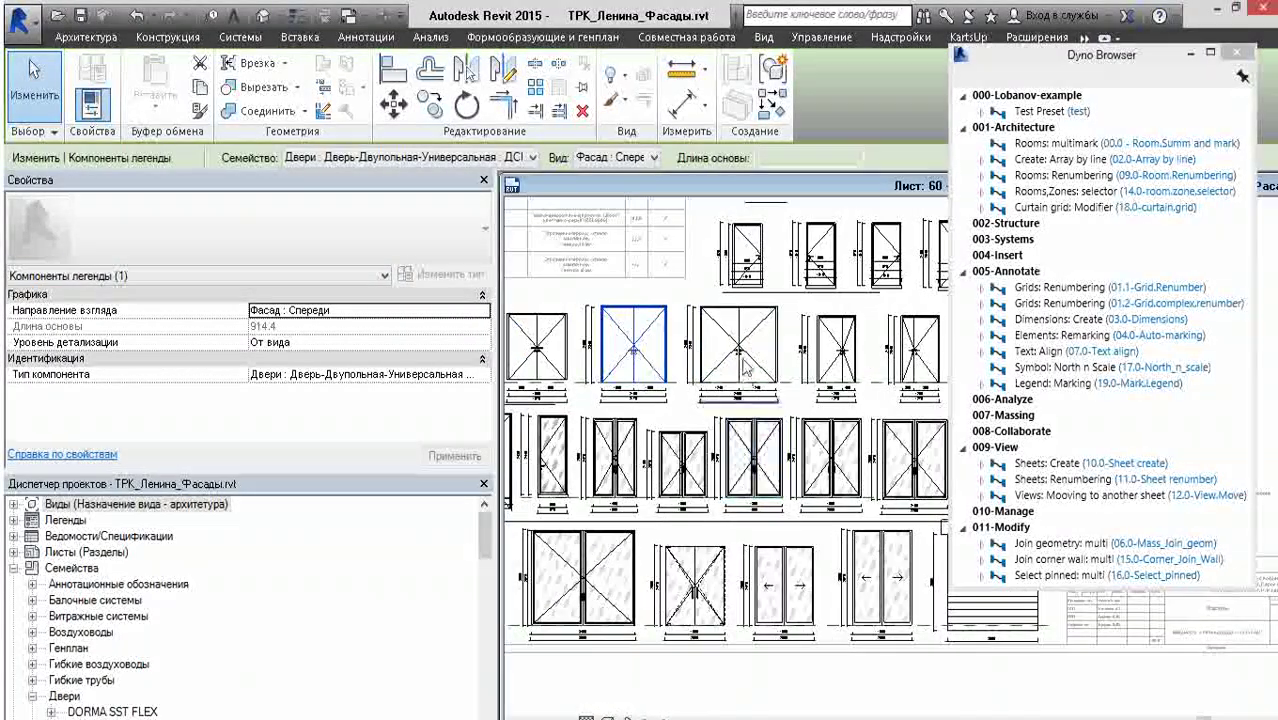
scroll(560, 345, "up", 1)
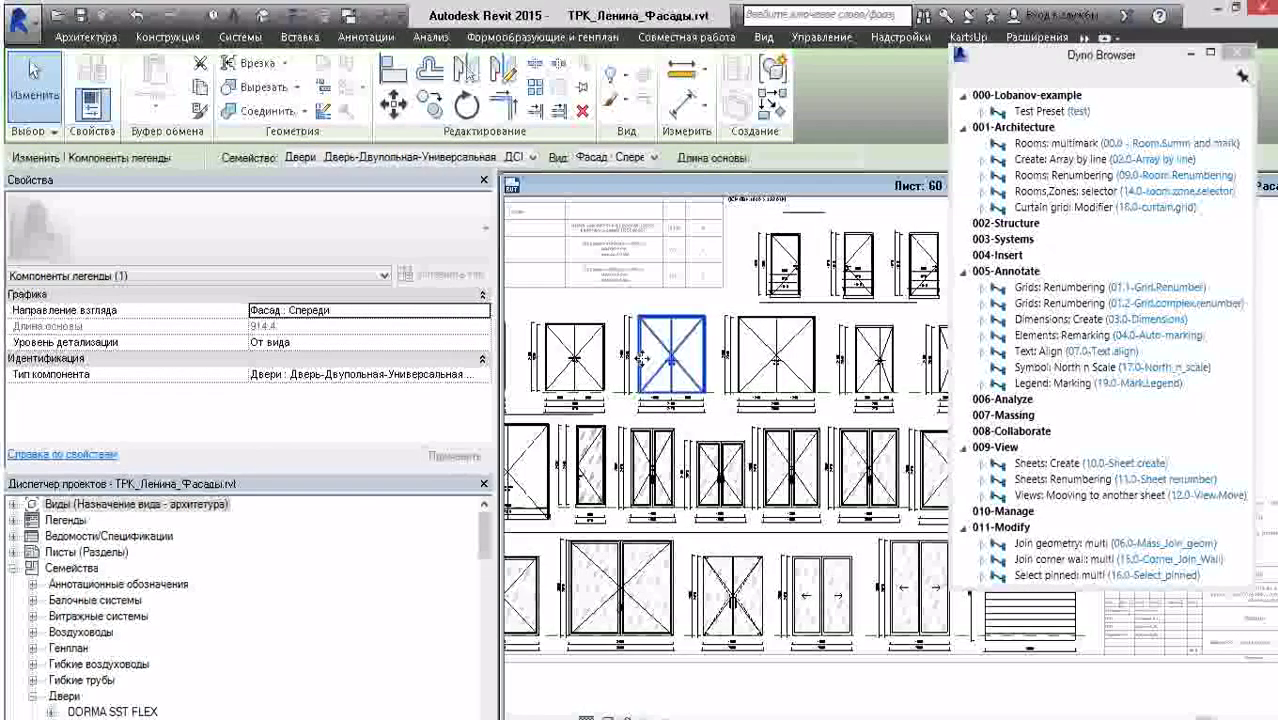
scroll(560, 345, "up", 1)
scroll(688, 340, "down", 1)
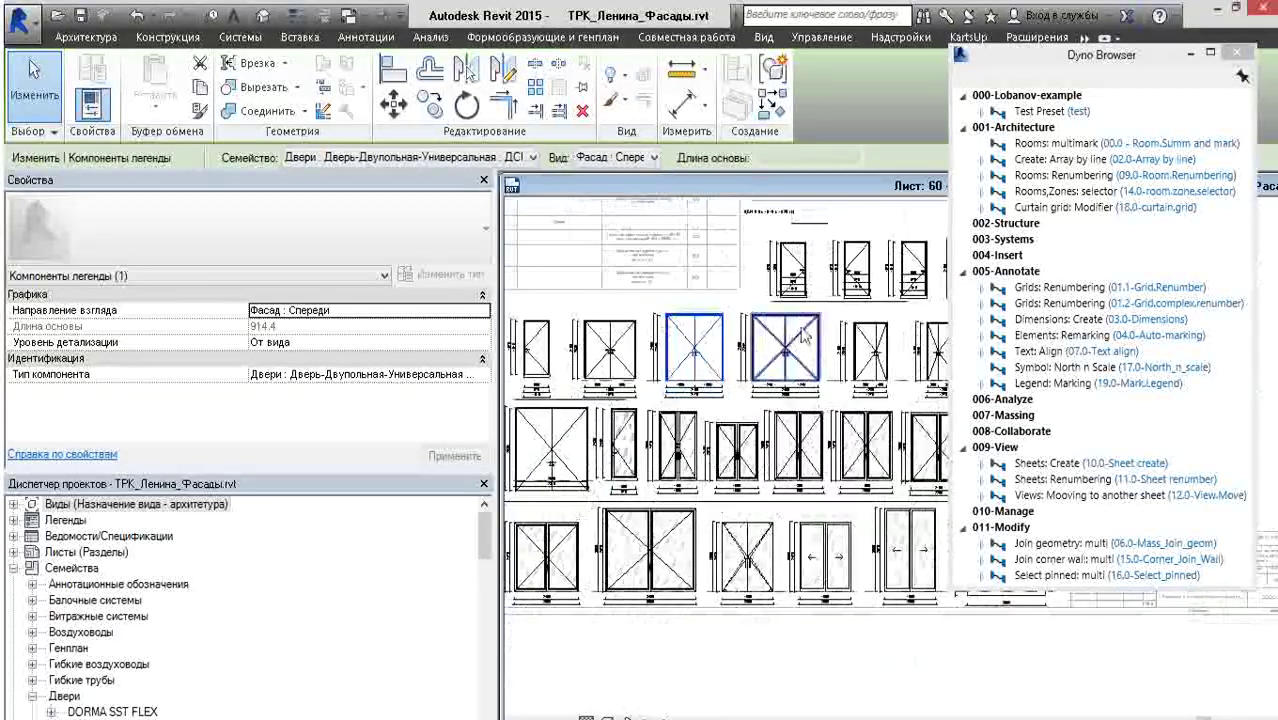
scroll(700, 340, "down", 1)
middle_click_drag(855, 328, 680, 338)
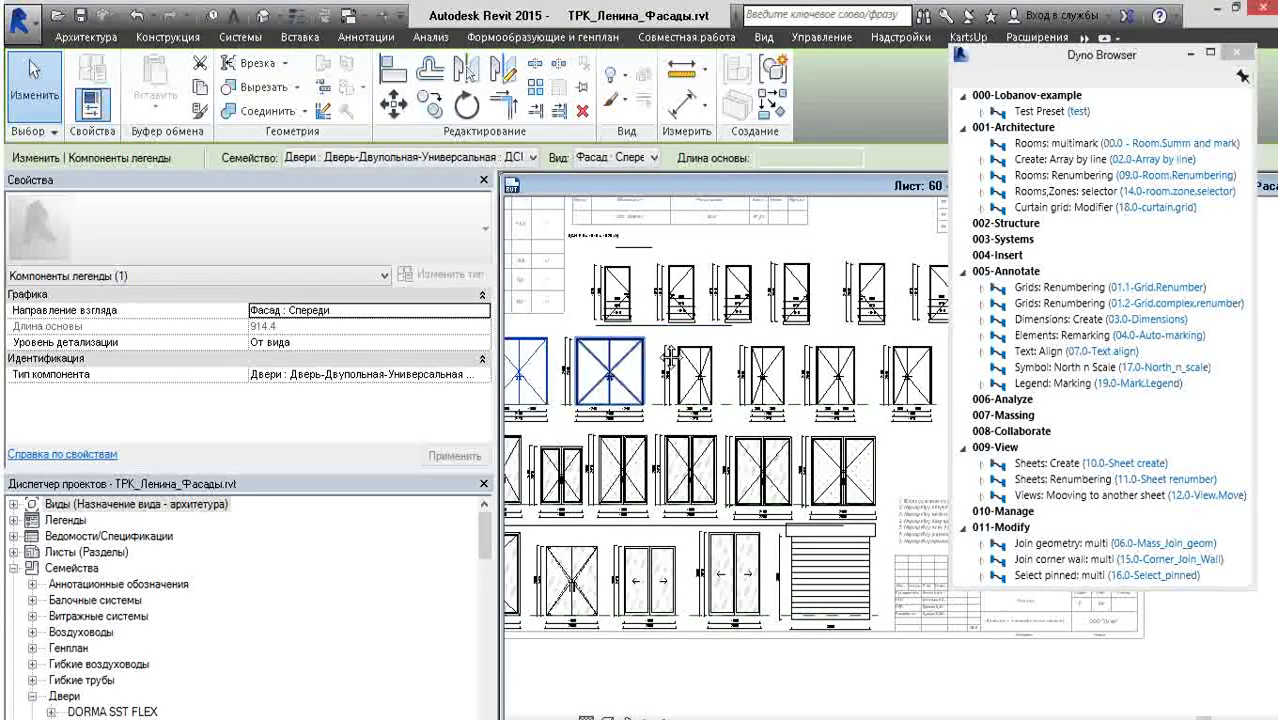
middle_click_drag(683, 340, 860, 345)
scroll(659, 347, "down", 1)
scroll(660, 346, "down", 1)
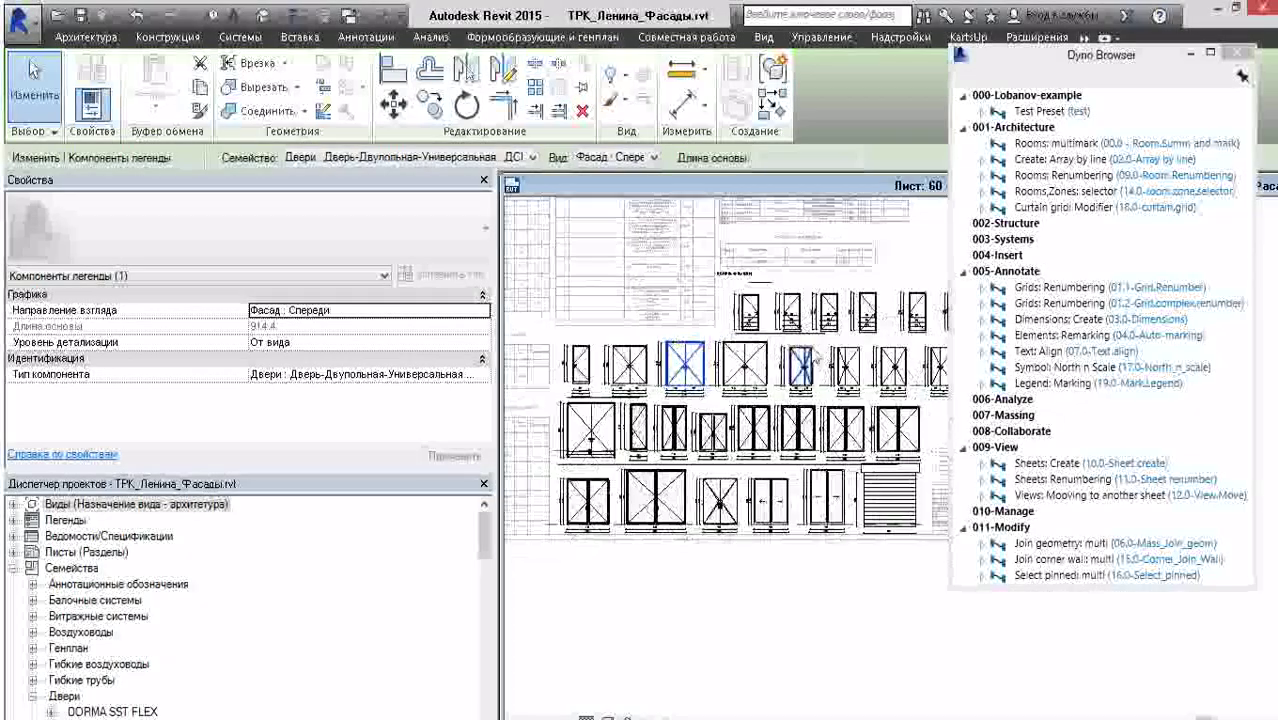
middle_click_drag(869, 376, 806, 374)
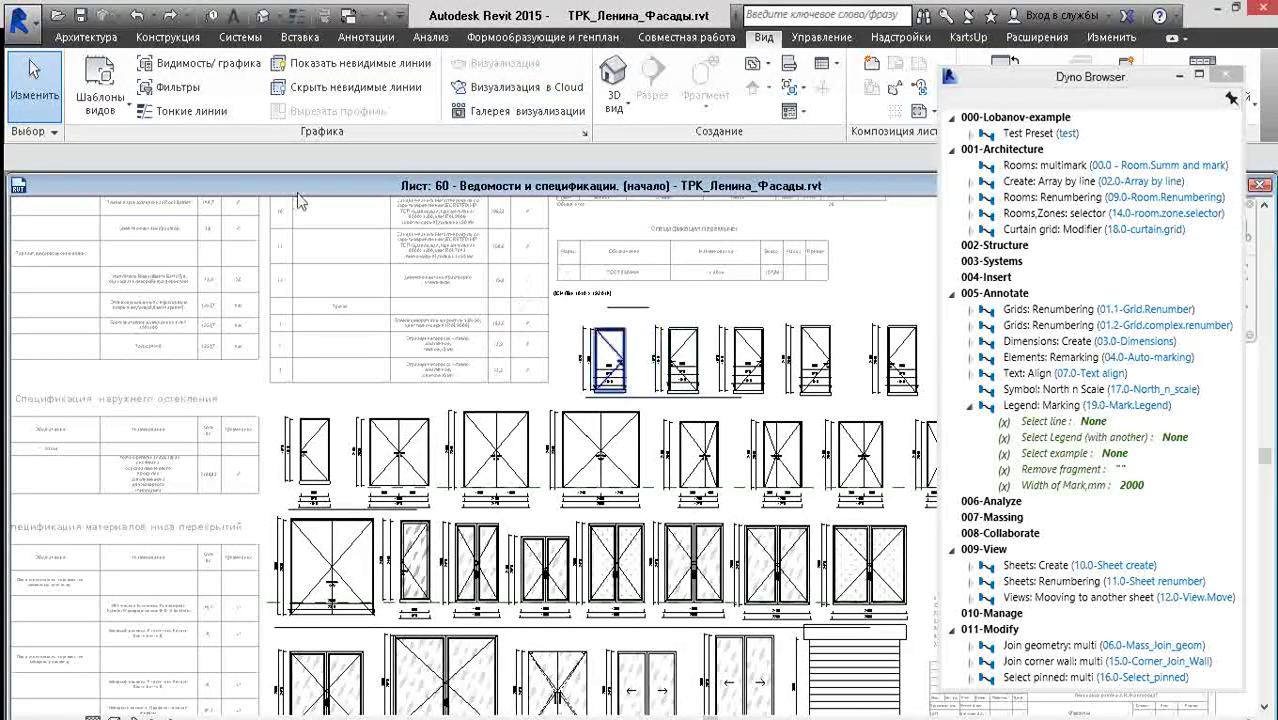
left_click(366, 37)
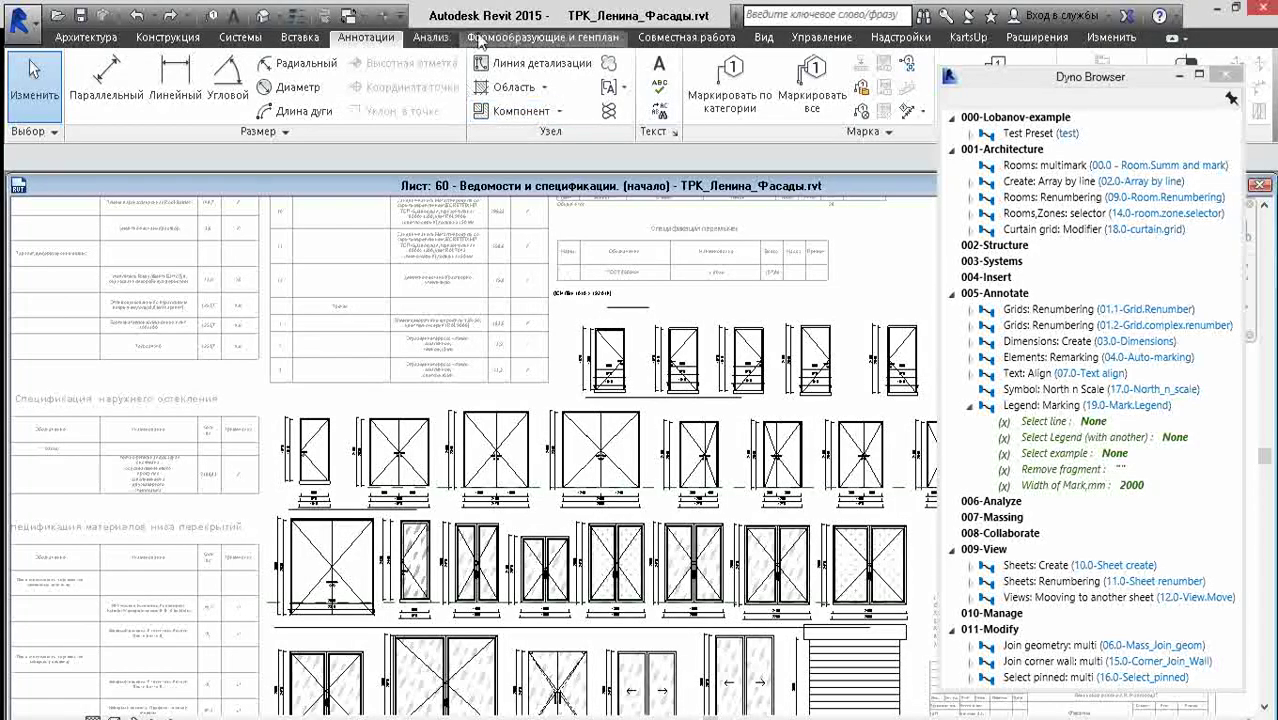
- Start placing a legend component, keeping the double-leaf door family
left_click(561, 112)
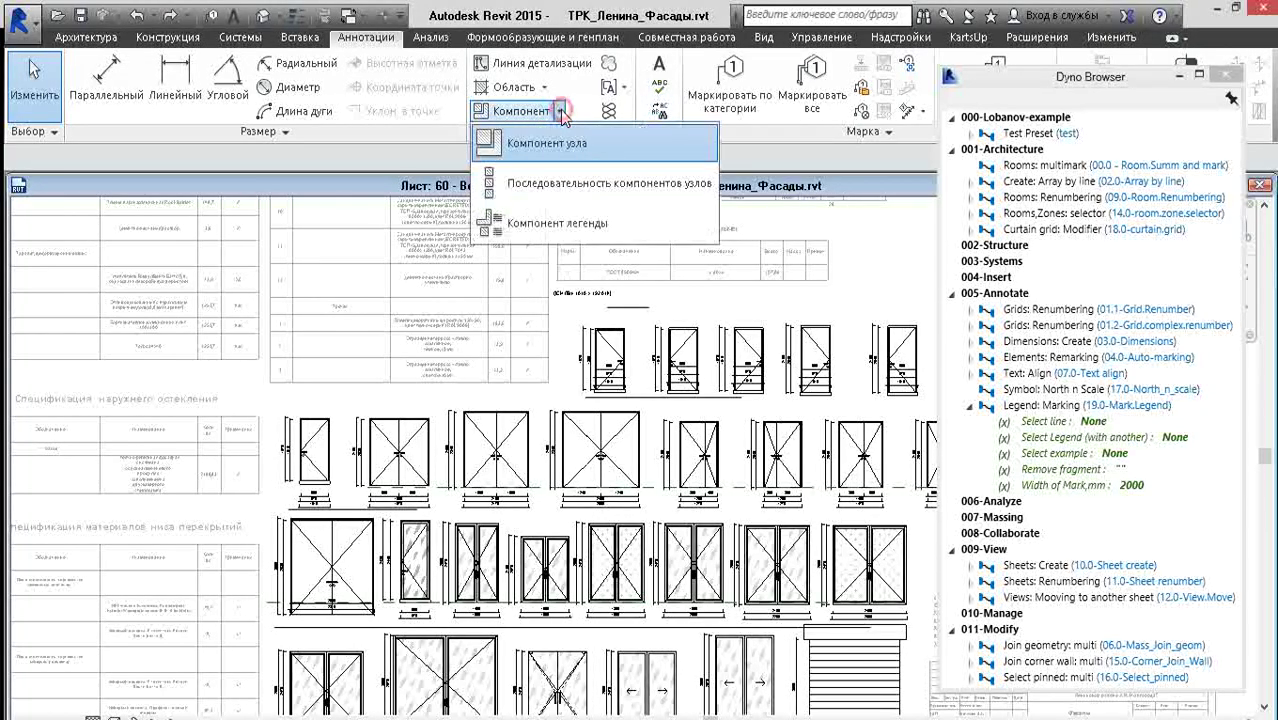
left_click(577, 226)
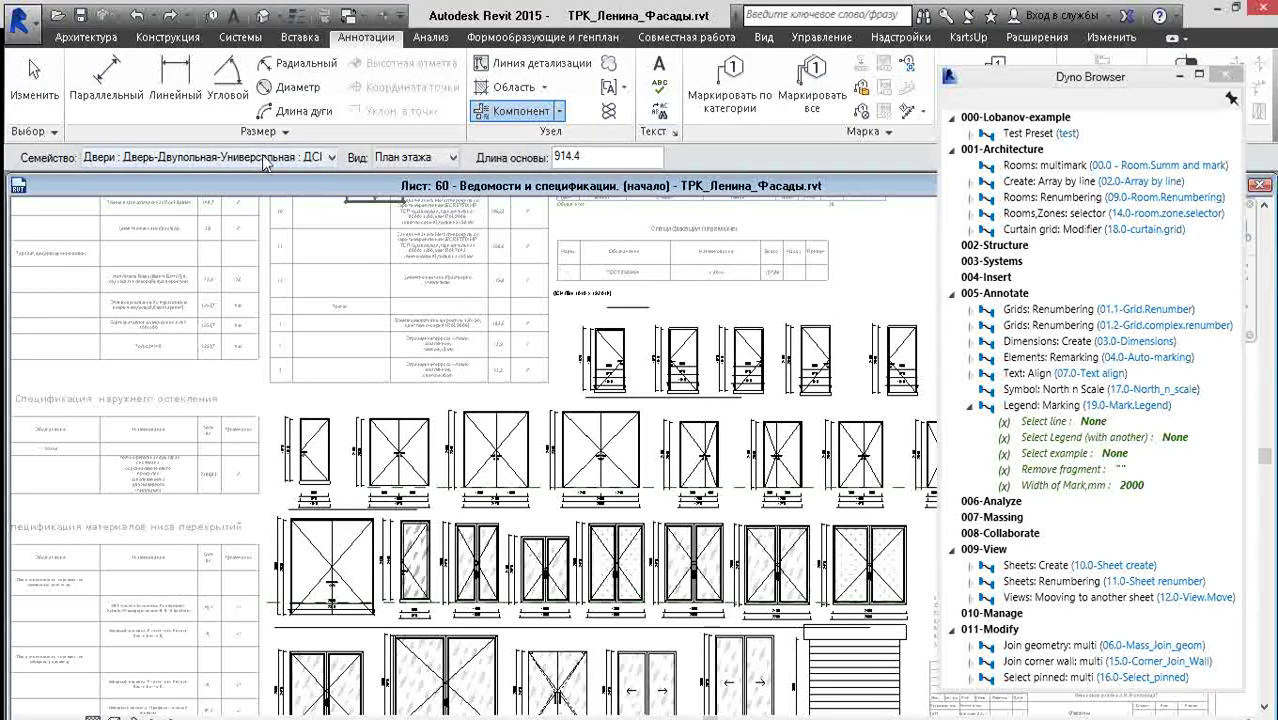
left_click(266, 162)
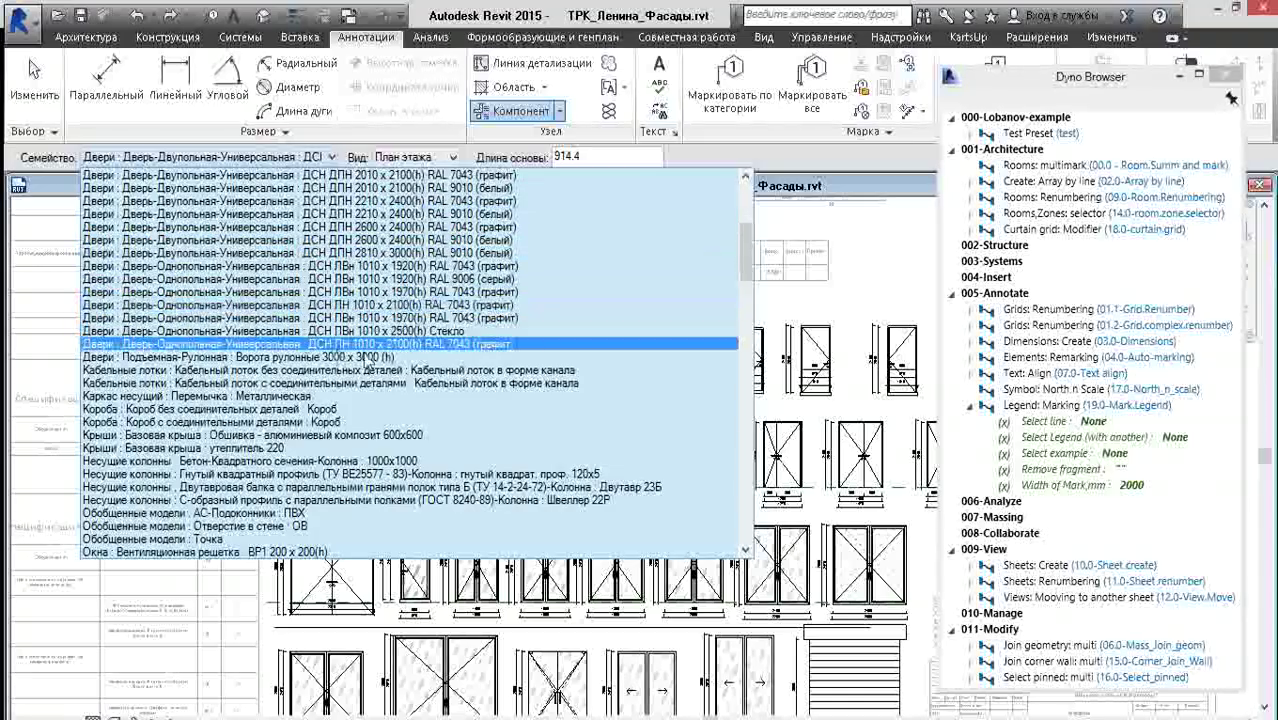
mouse_move(743, 257)
left_mouse_down()
mouse_move(732, 417)
mouse_move(743, 470)
mouse_move(773, 262)
mouse_move(756, 243)
left_mouse_up()
left_click(512, 233)
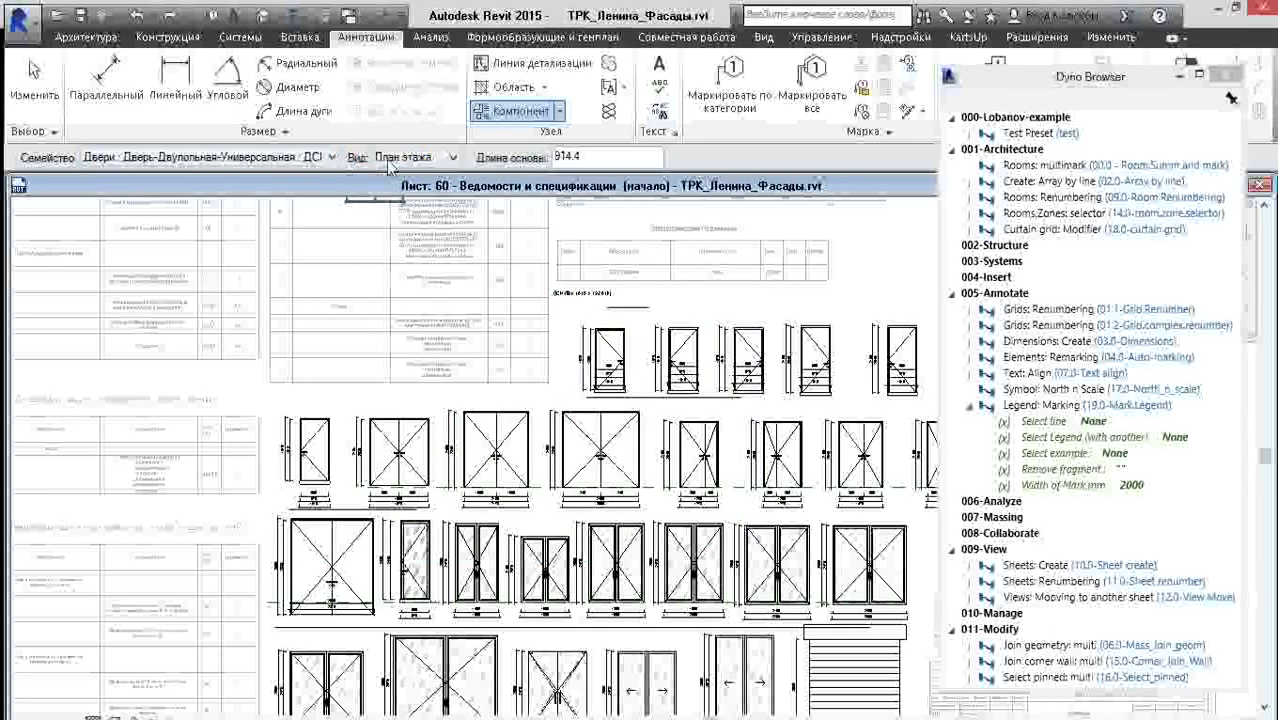
- Set the component's view to Фасад: Спереди, then back to План этажа
left_click(418, 158)
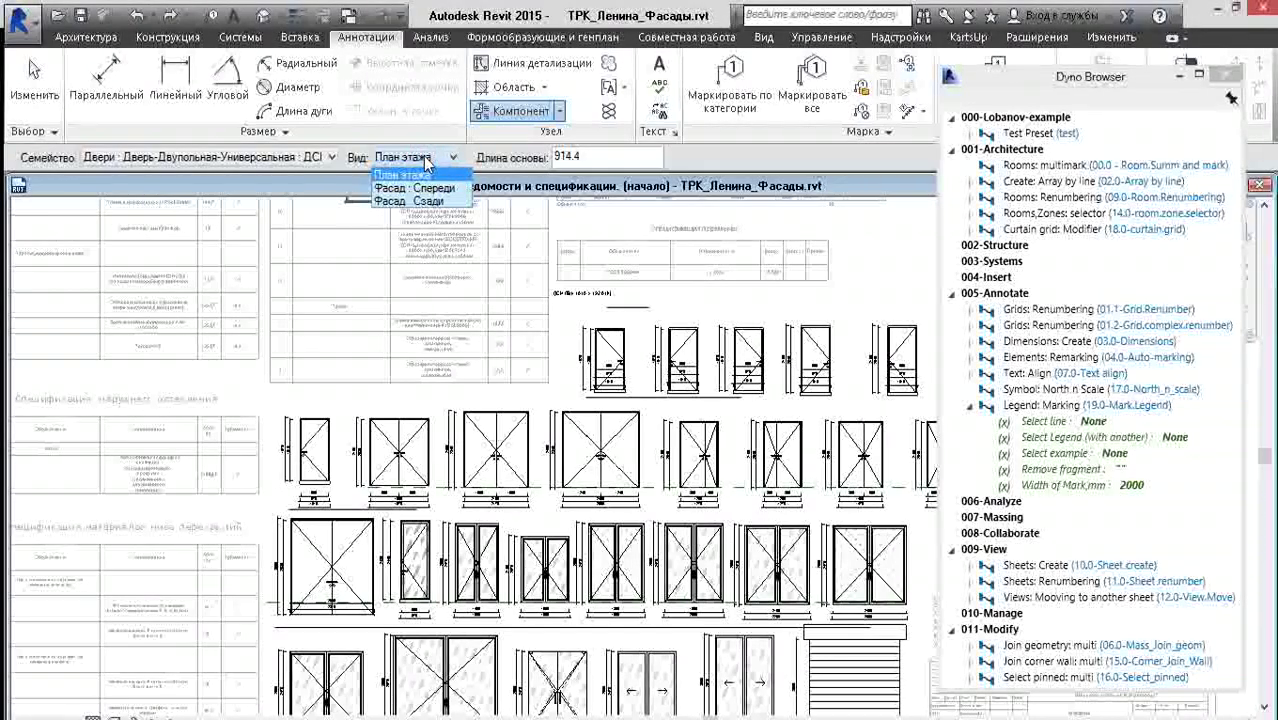
left_click(427, 188)
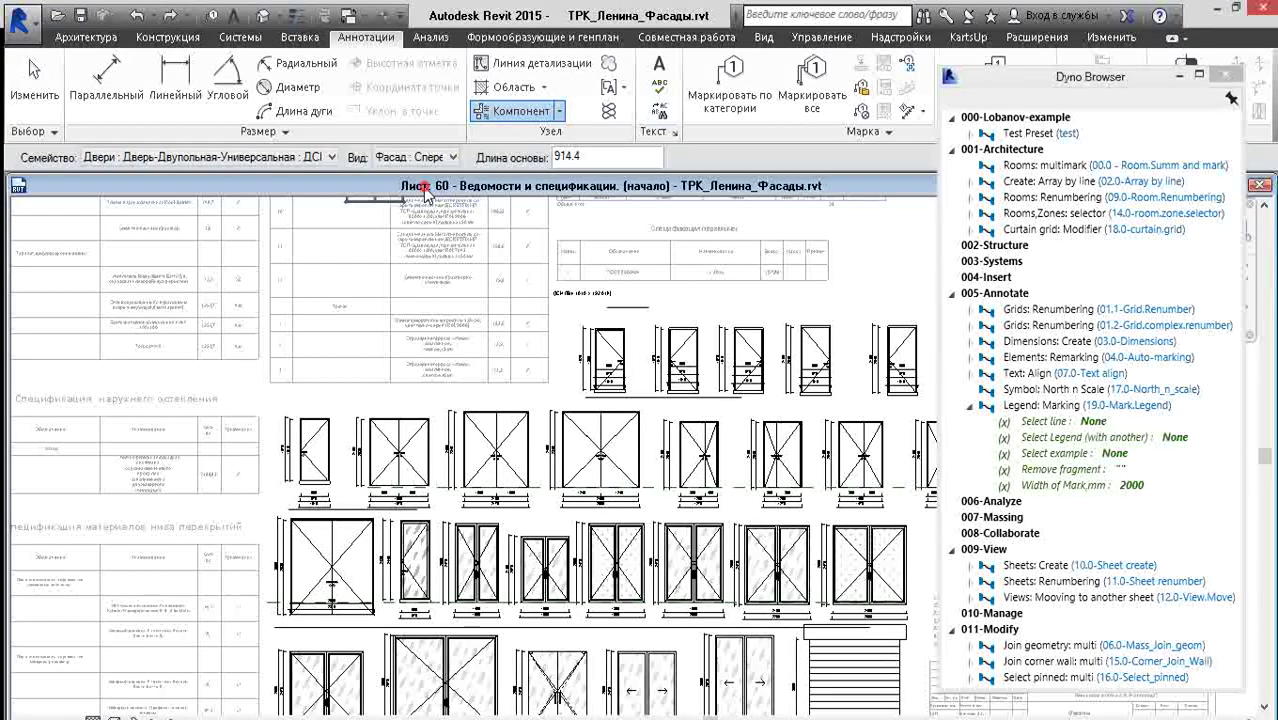
scroll(551, 362, "up", 2)
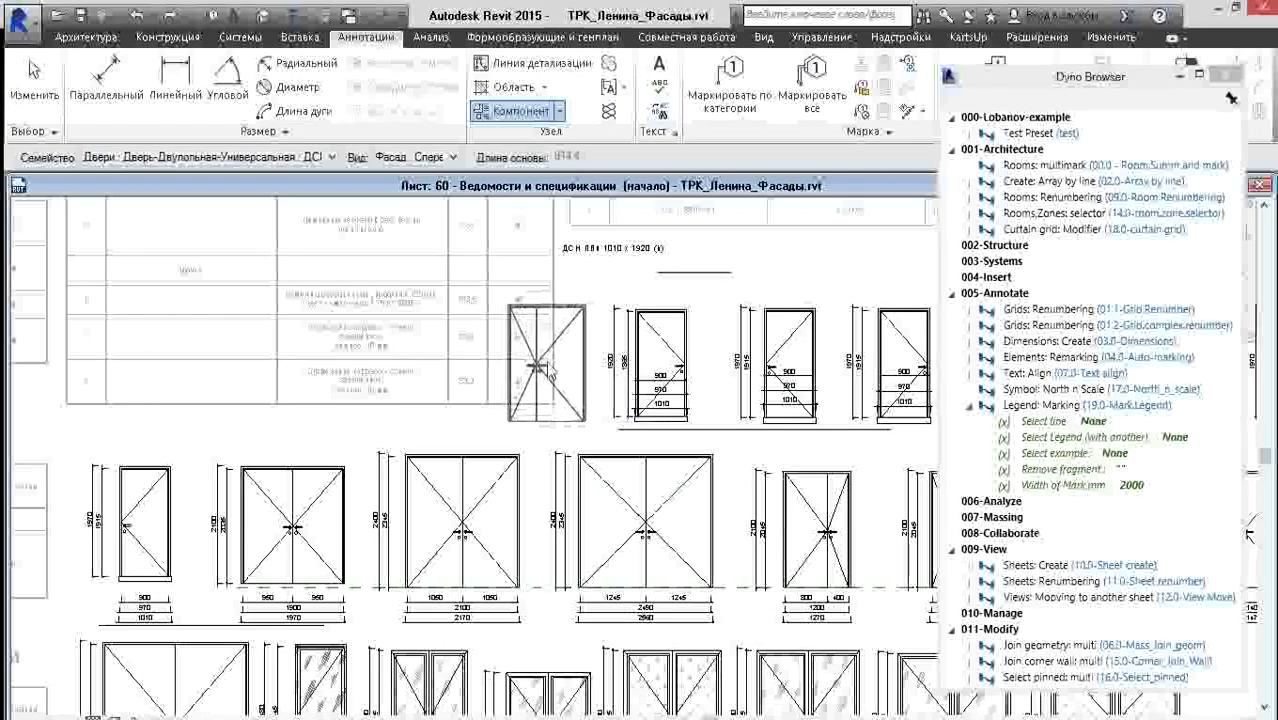
scroll(446, 400, "down", 2)
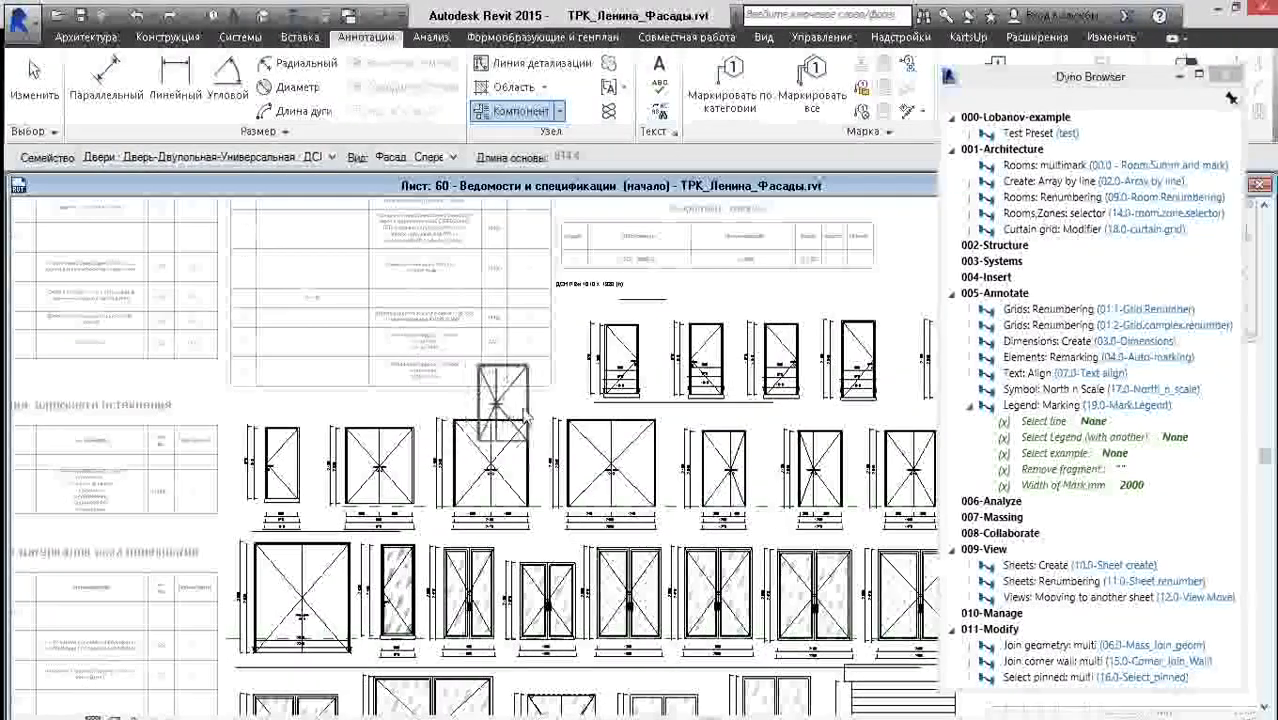
scroll(480, 440, "down", 1)
middle_click_drag(870, 480, 818, 482)
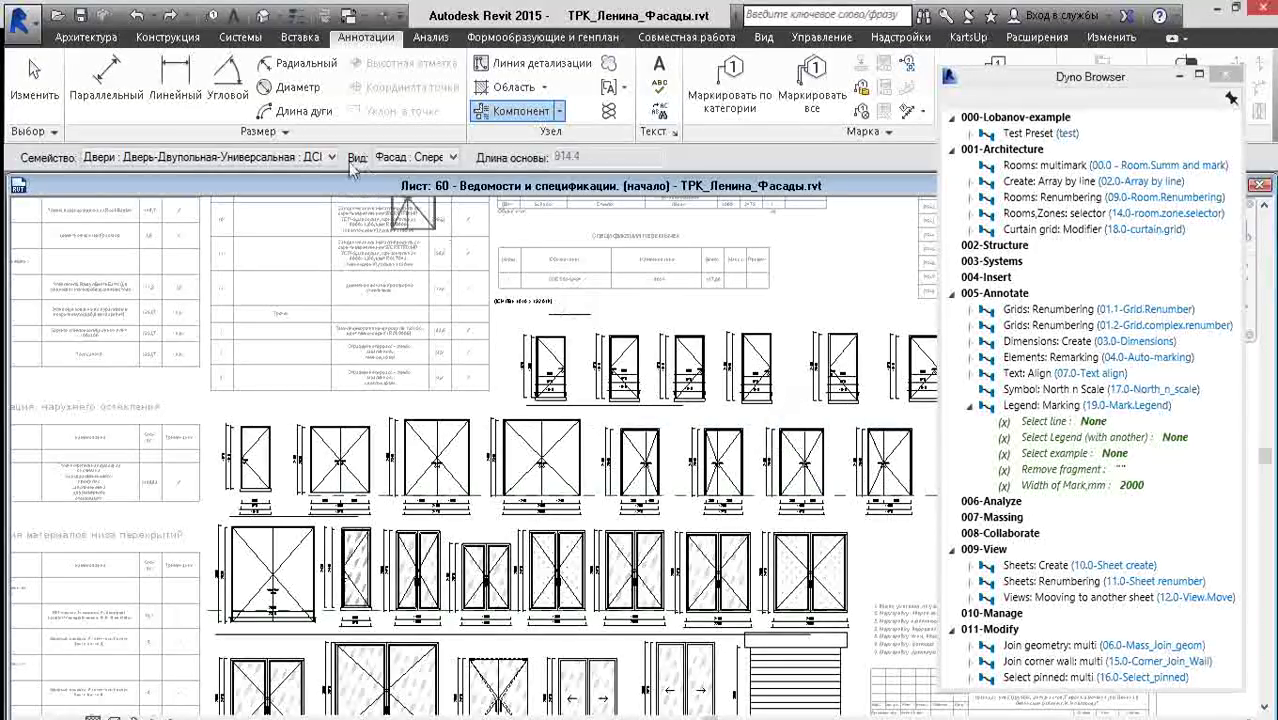
left_click(428, 157)
left_click(422, 176)
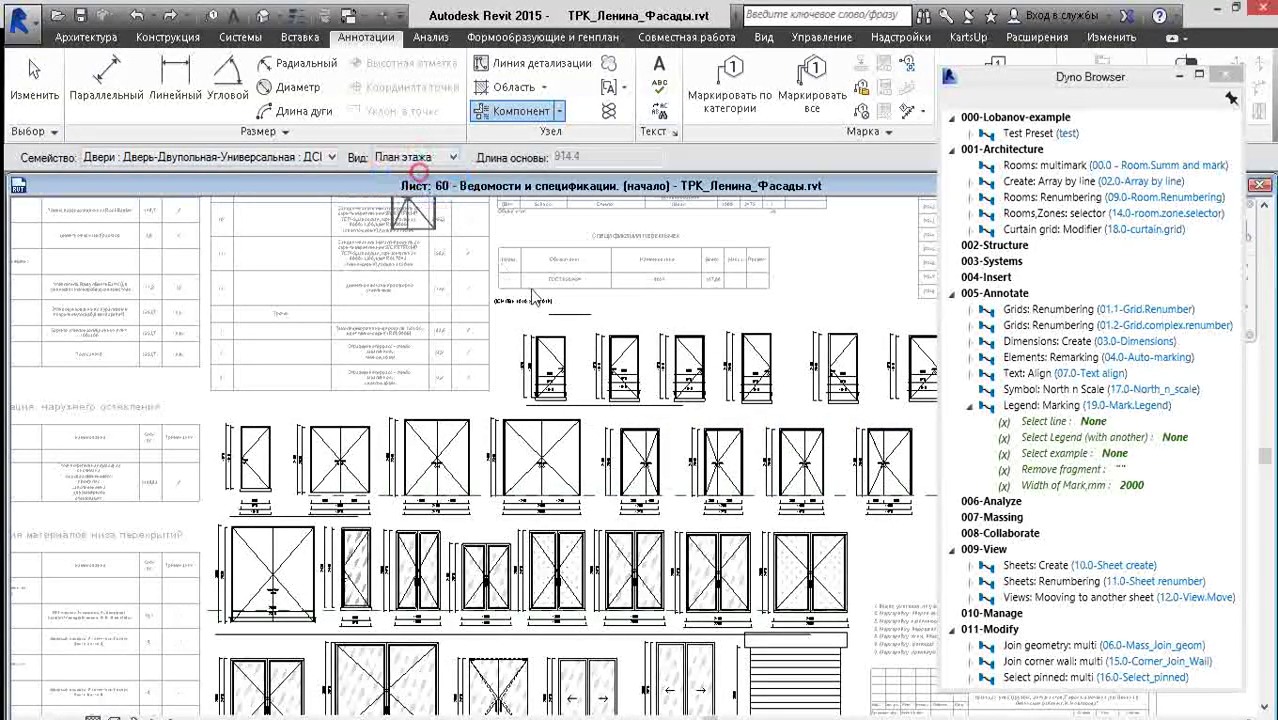
scroll(632, 310, "up", 3)
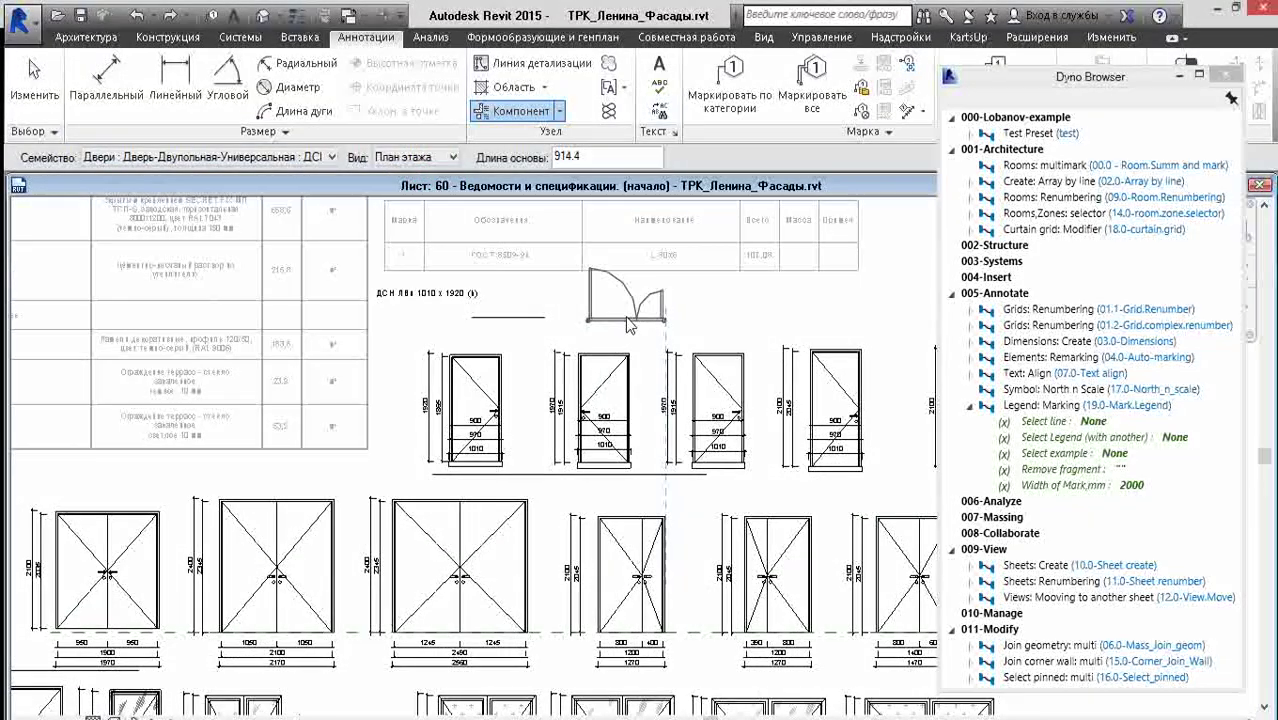
scroll(640, 328, "down", 2)
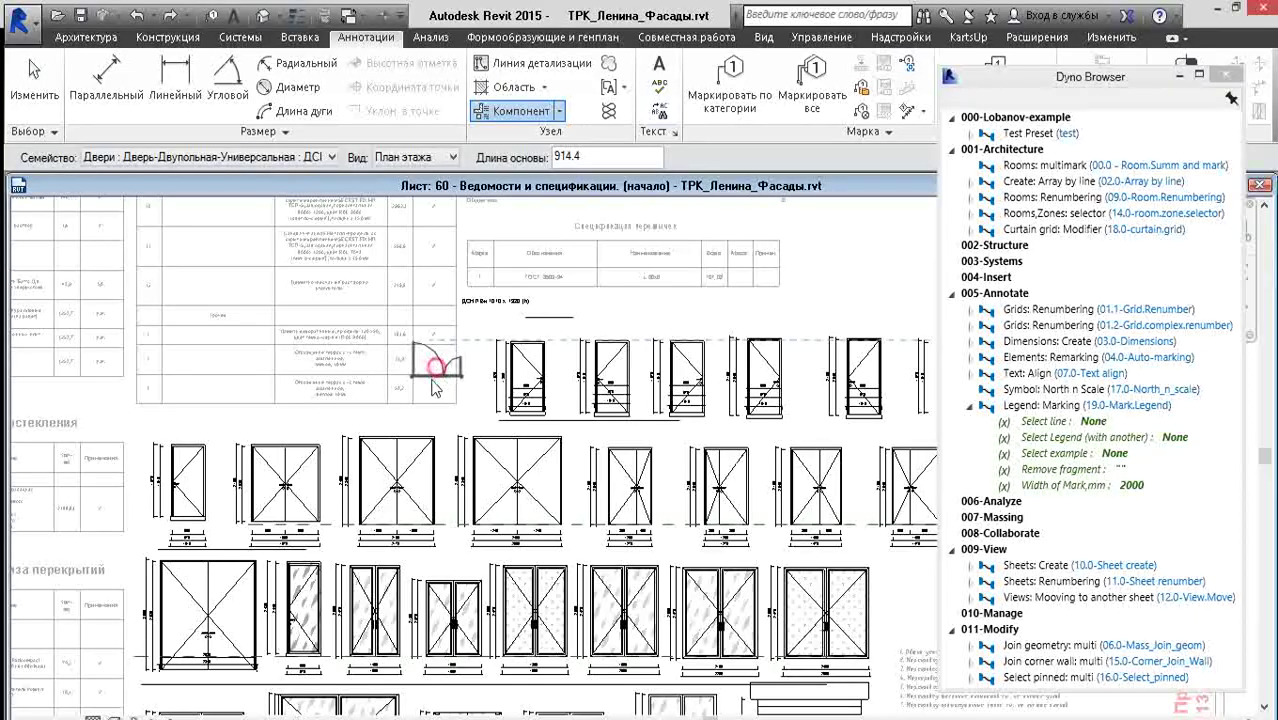
- Place the double-leaf door component in the top legend row, then select a door there
left_click(437, 375)
key("Escape")
left_click(437, 375)
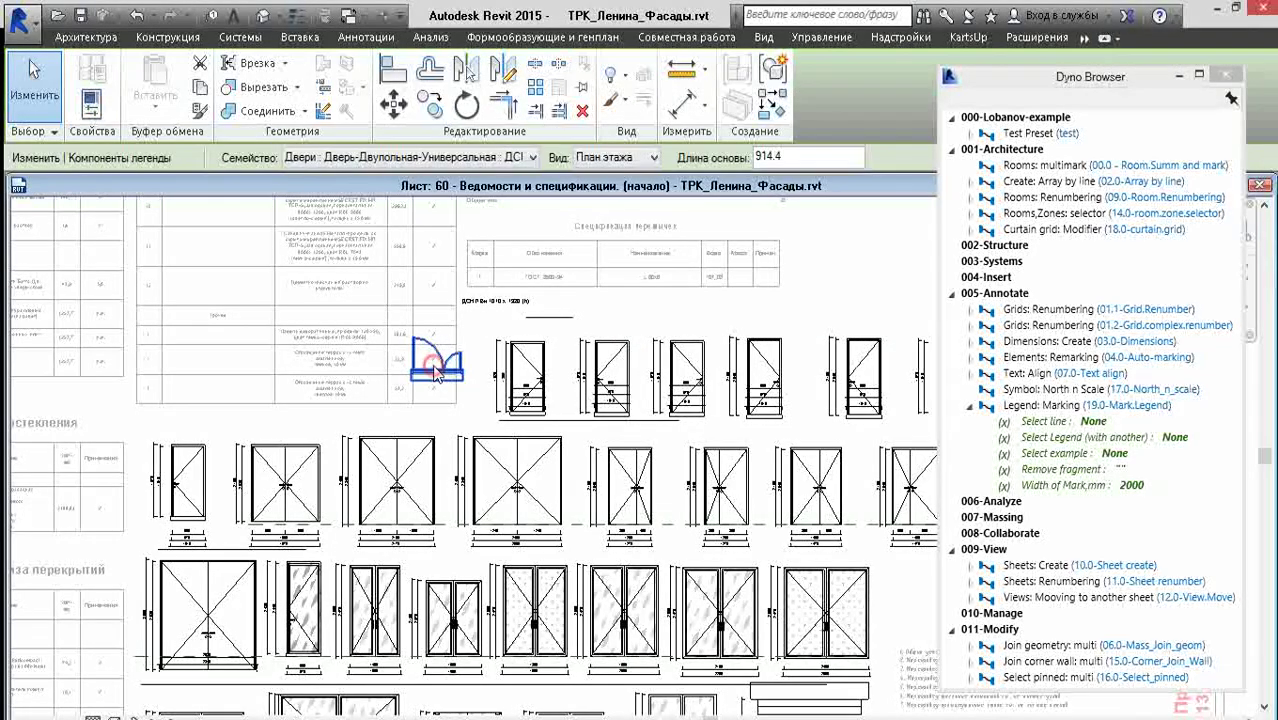
key("Escape")
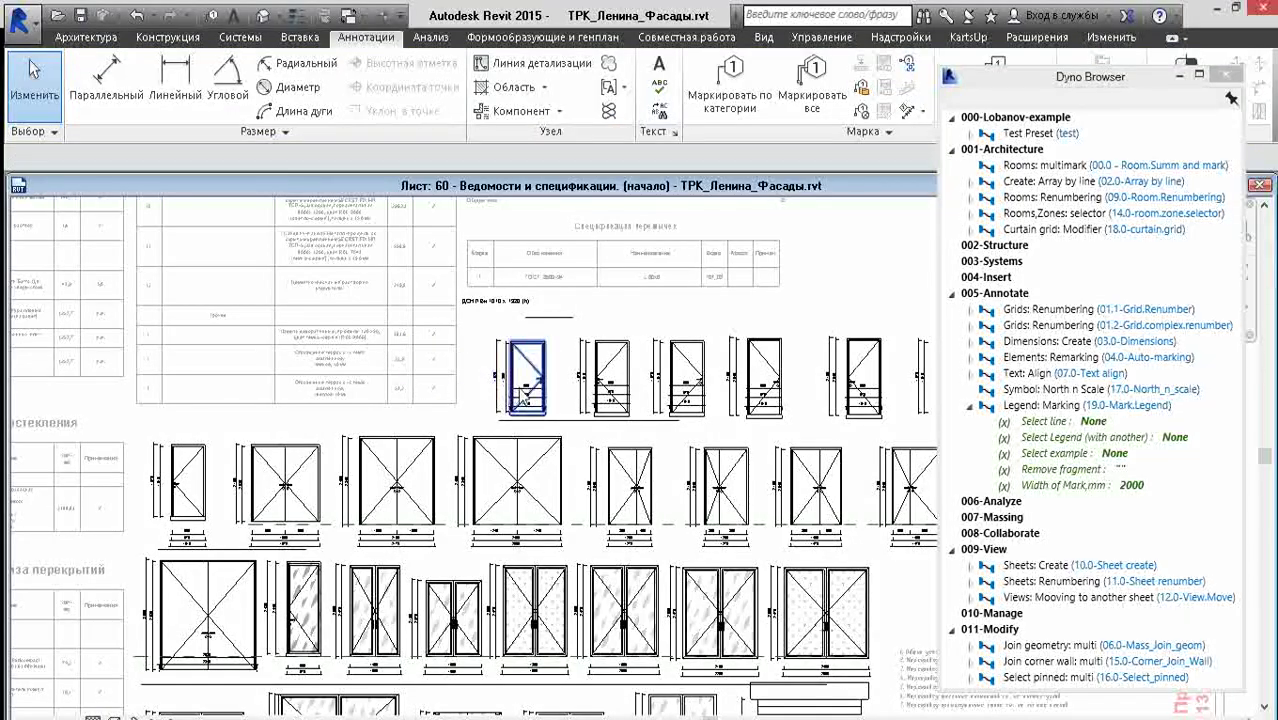
scroll(530, 388, "up", 2)
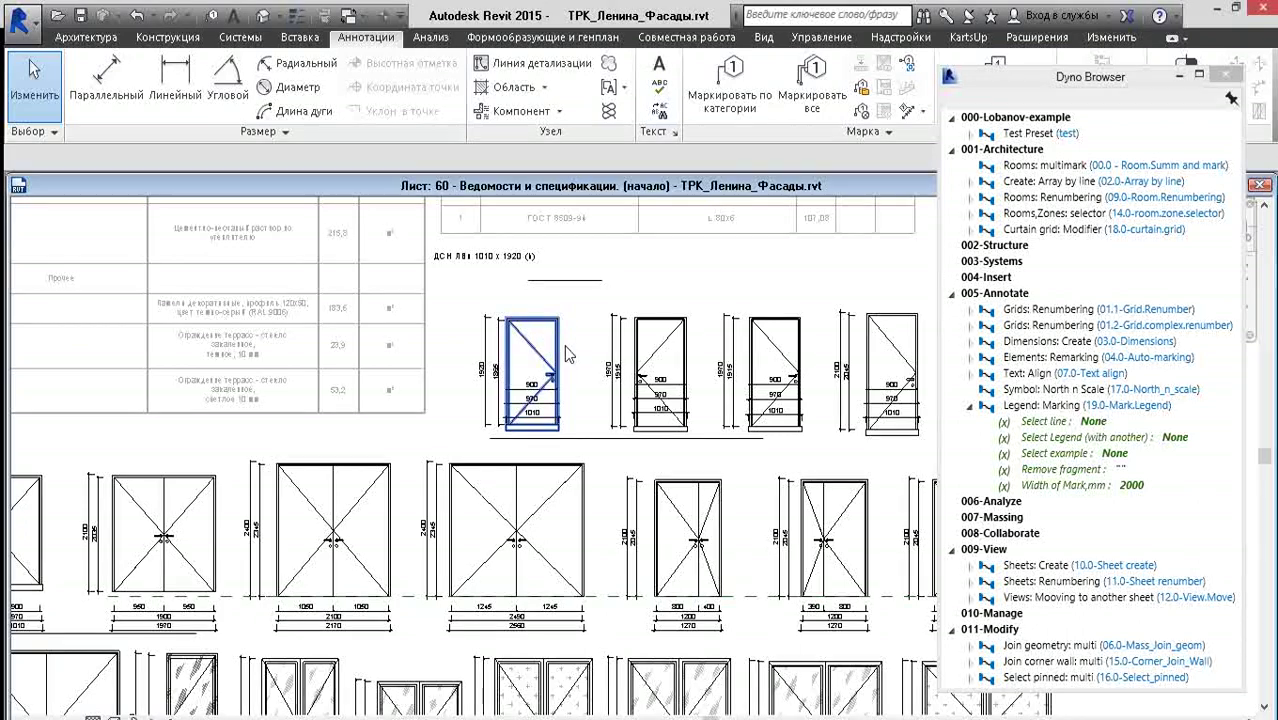
scroll(565, 350, "down", 2)
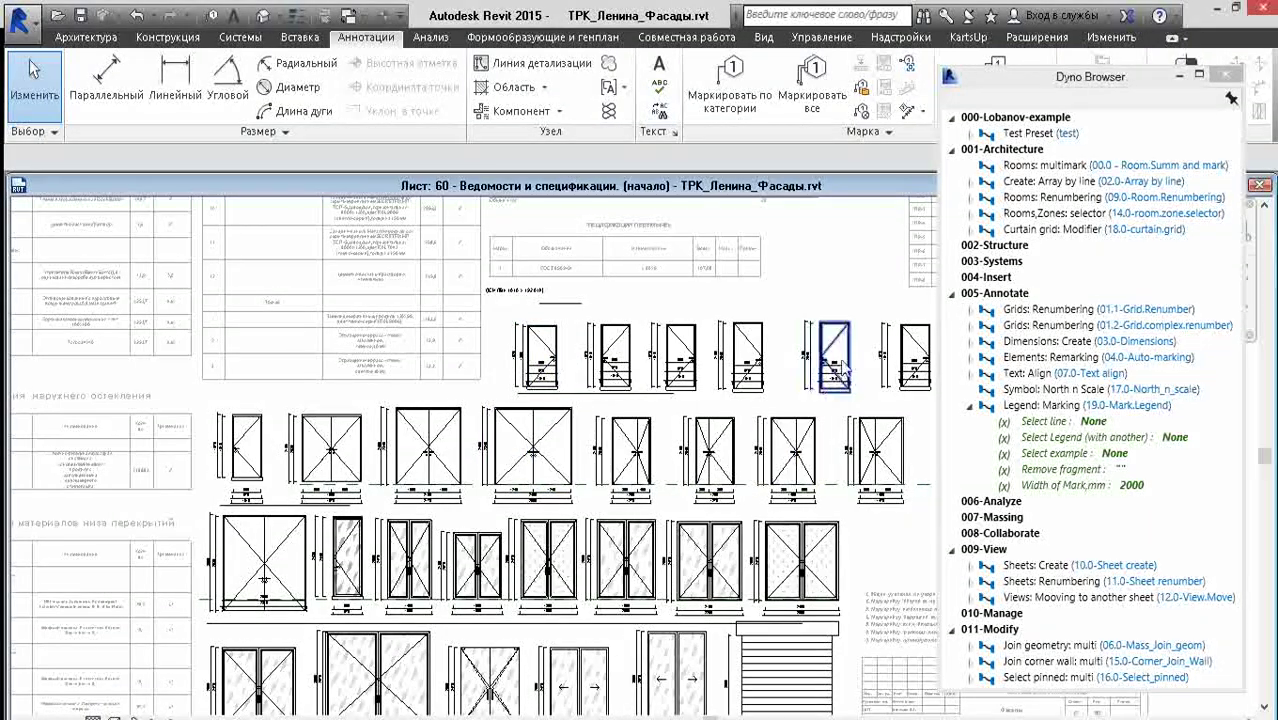
scroll(840, 345, "up", 2)
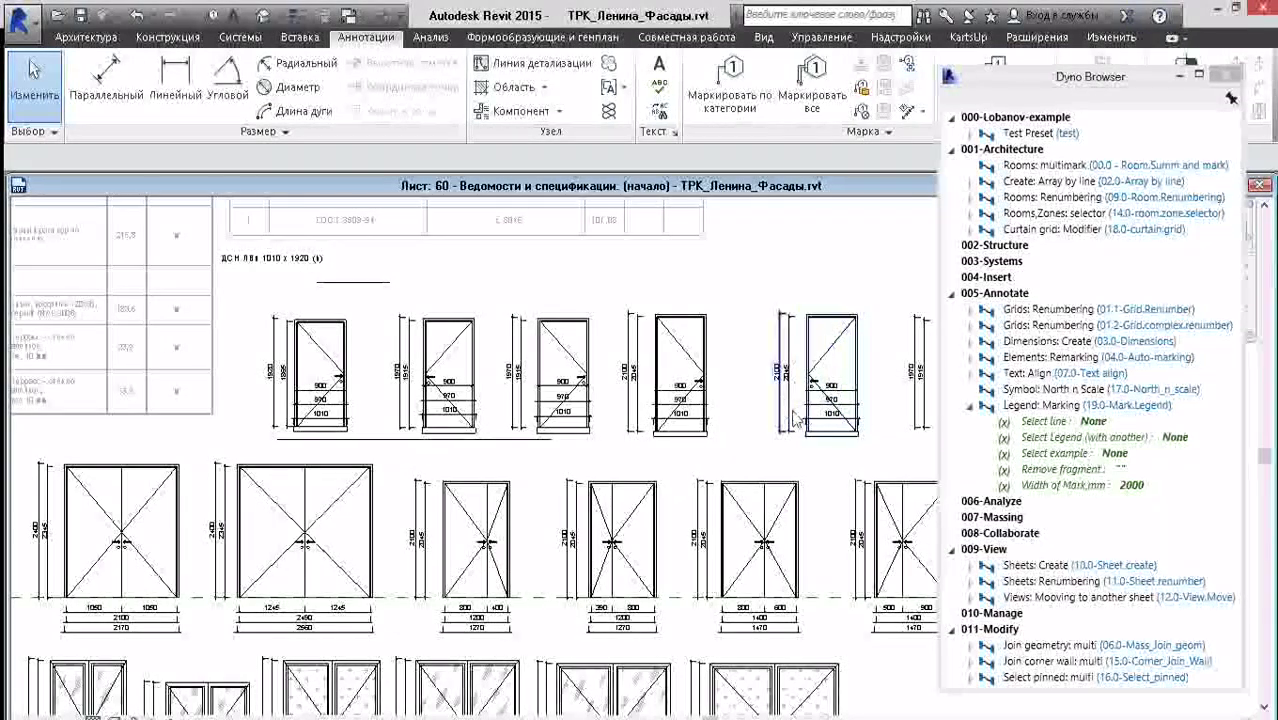
left_click(834, 352)
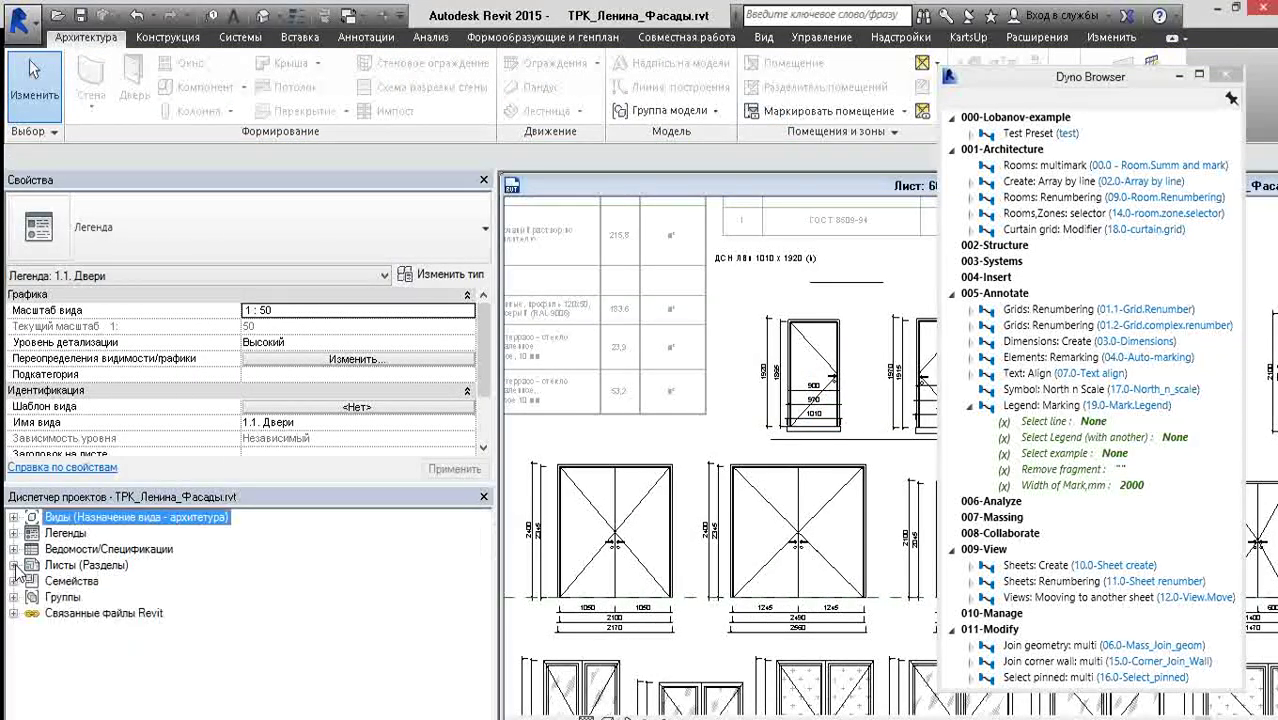
- Expand Sheets and Families in the Project Browser, browsing then collapsing the annotation symbols
left_click(14, 565)
left_click(14, 581)
left_click(80, 632)
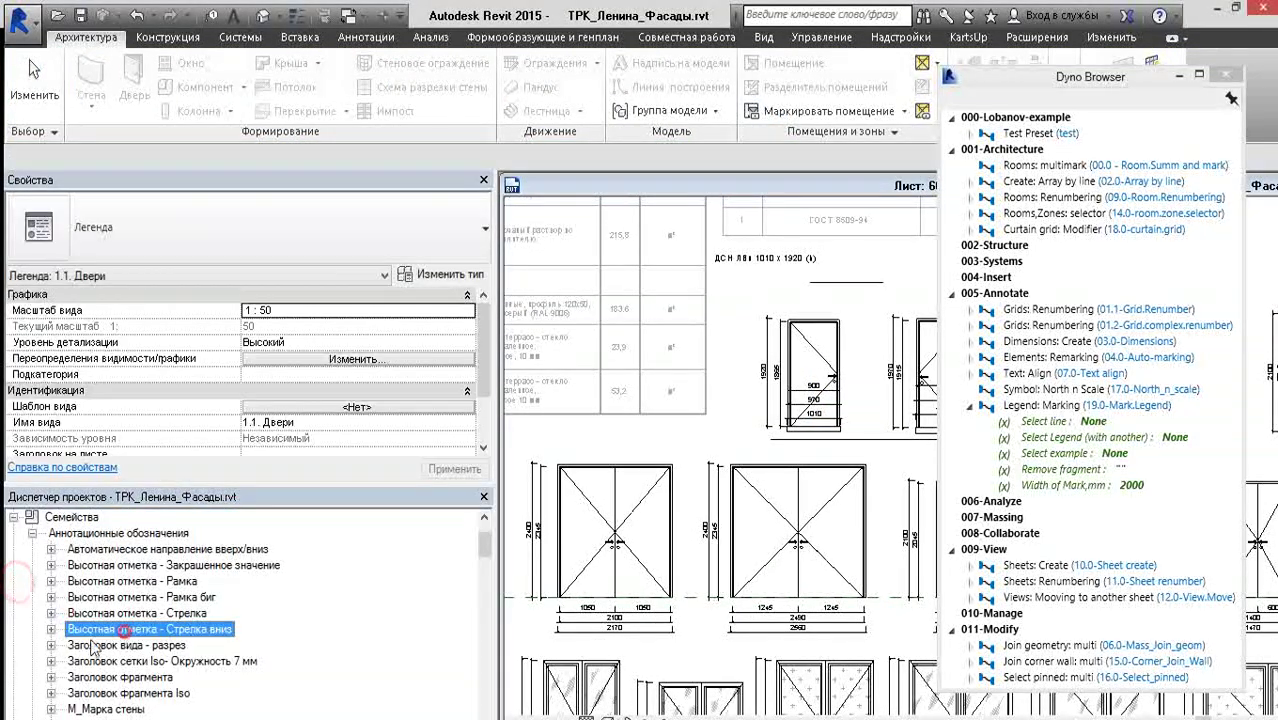
scroll(85, 660, "down", 5)
scroll(85, 660, "down", 5)
scroll(88, 645, "up", 10)
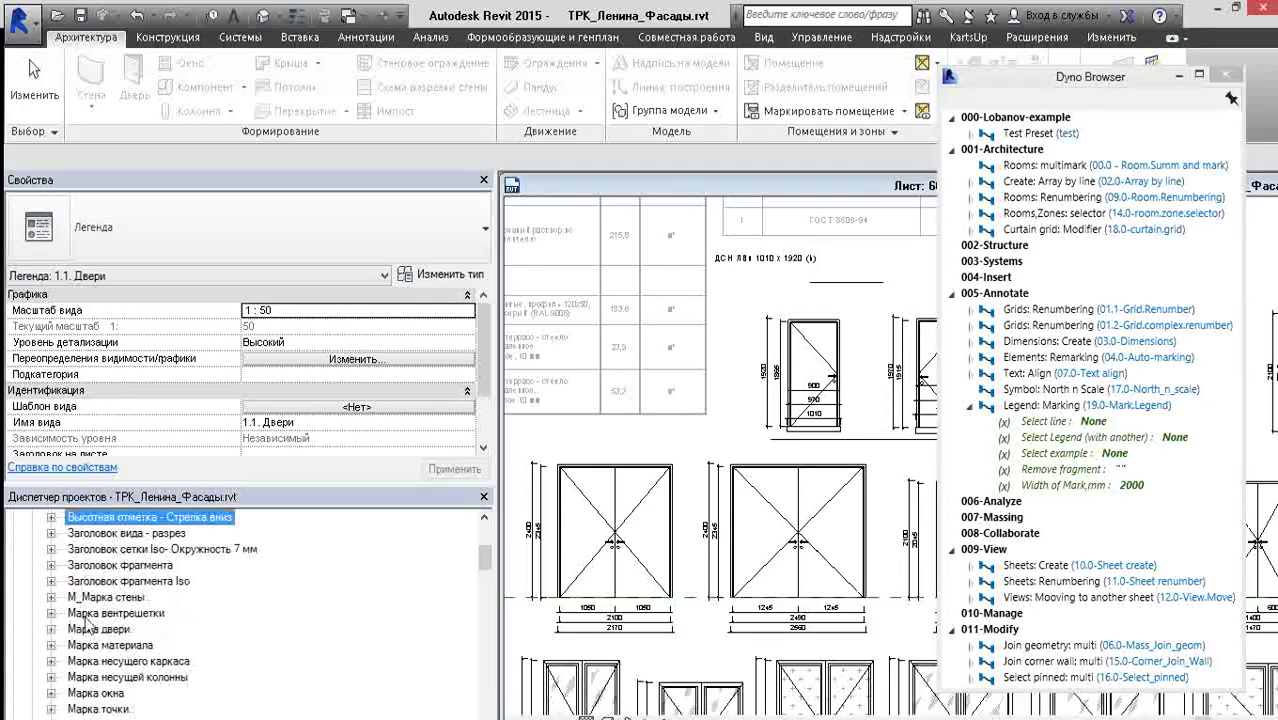
scroll(60, 600, "up", 5)
left_click(33, 549)
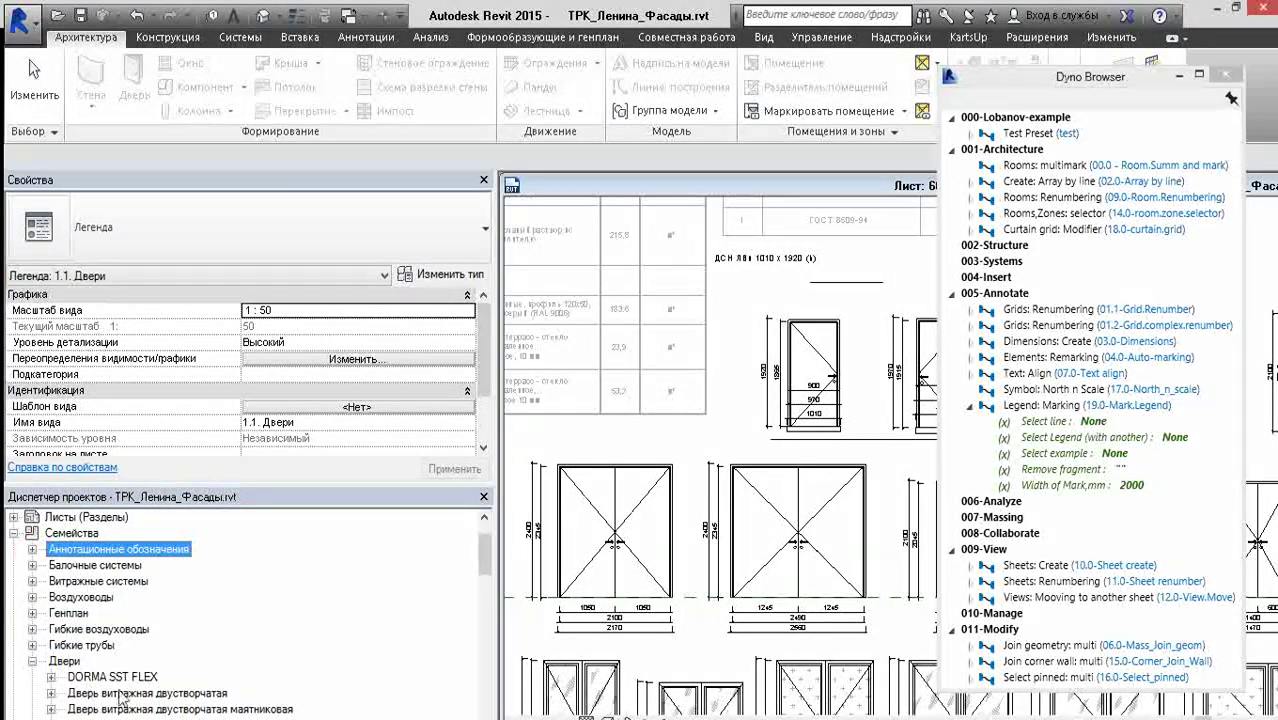
- Open the RAL 9006 double door type, check its 1310 width, and cancel unchanged
scroll(120, 690, "down", 3)
scroll(150, 685, "down", 3)
left_click(190, 677)
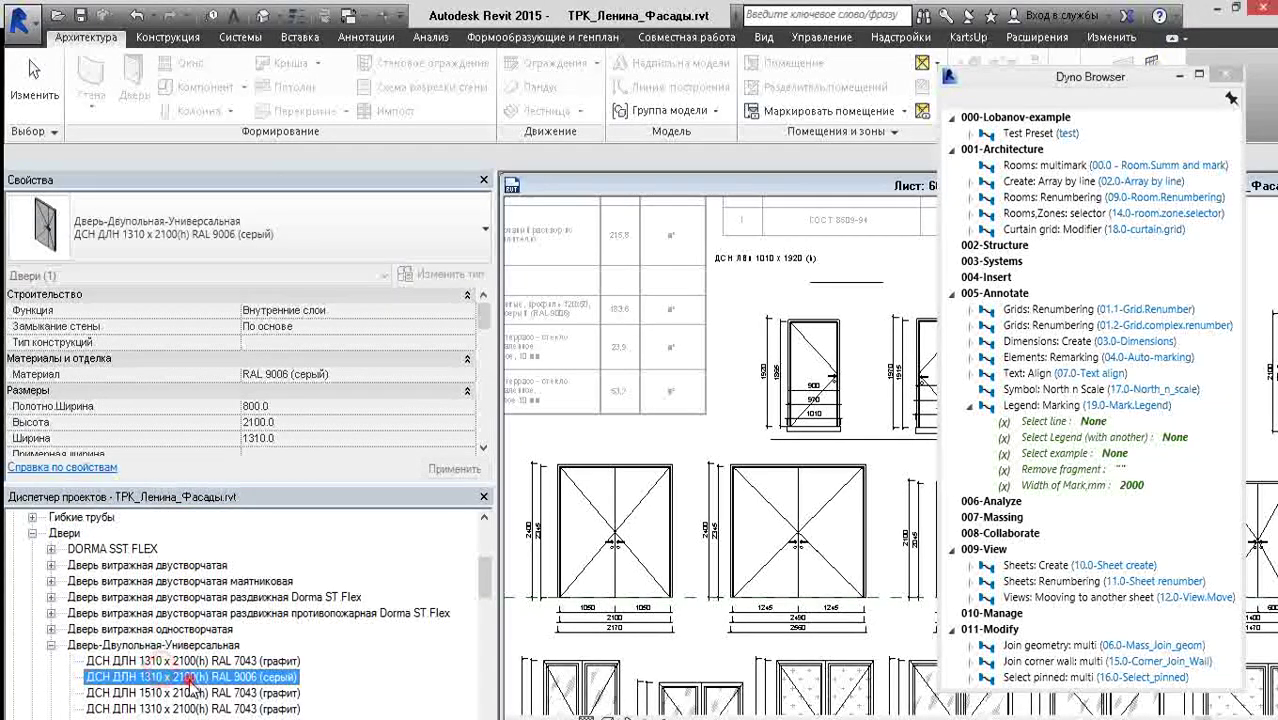
double_click(190, 677)
left_click(286, 337)
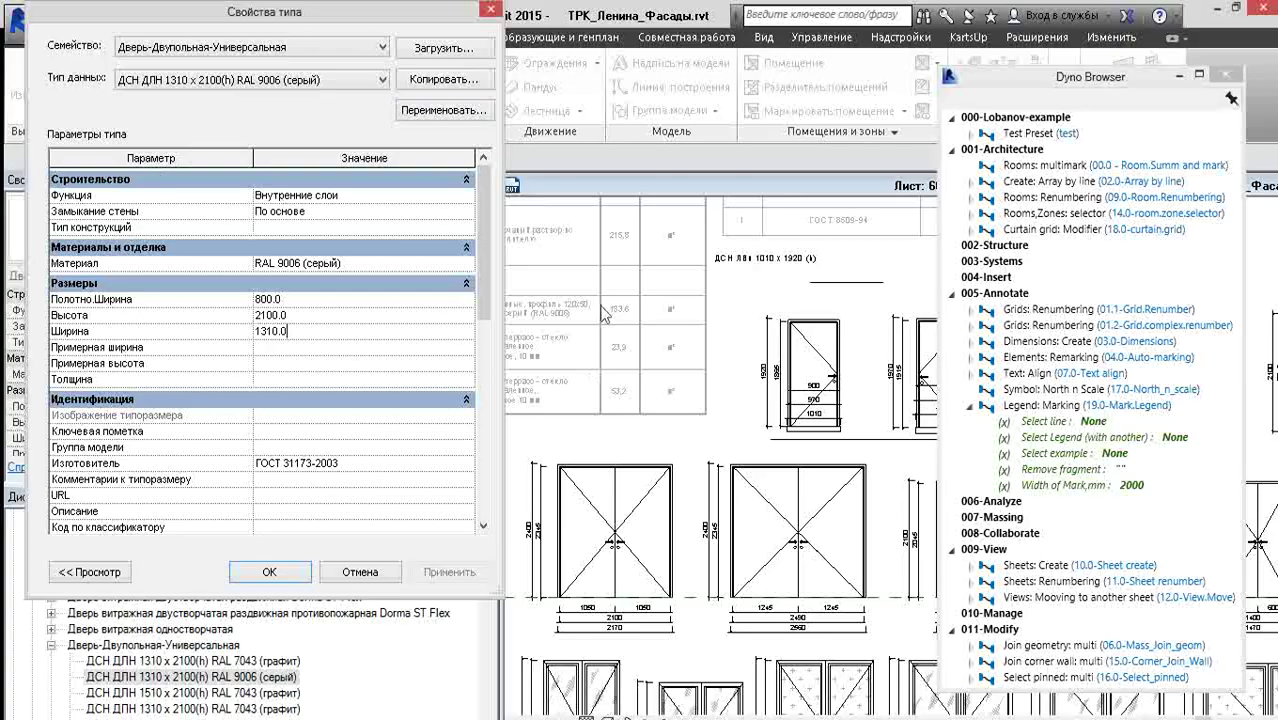
left_click(362, 574)
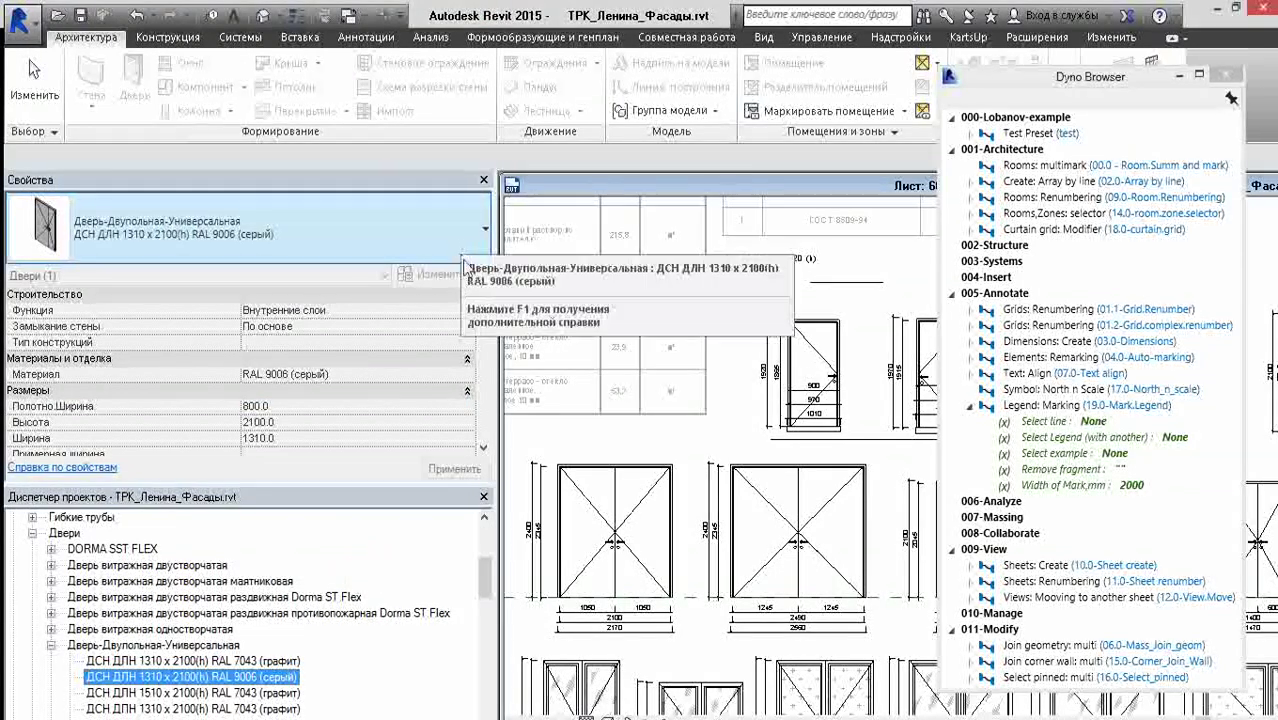
- Select the legend viewport and pan the sheet to show the top door row and left table
left_click(636, 340)
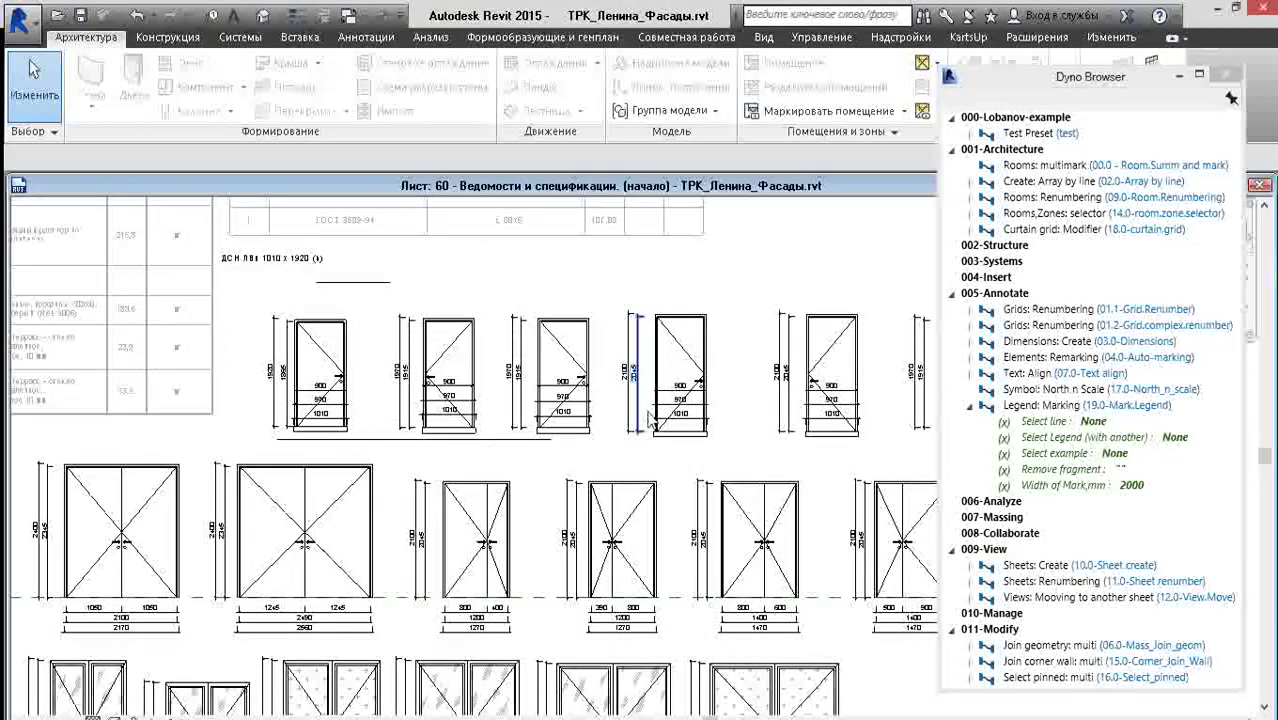
middle_click_drag(650, 422, 530, 384)
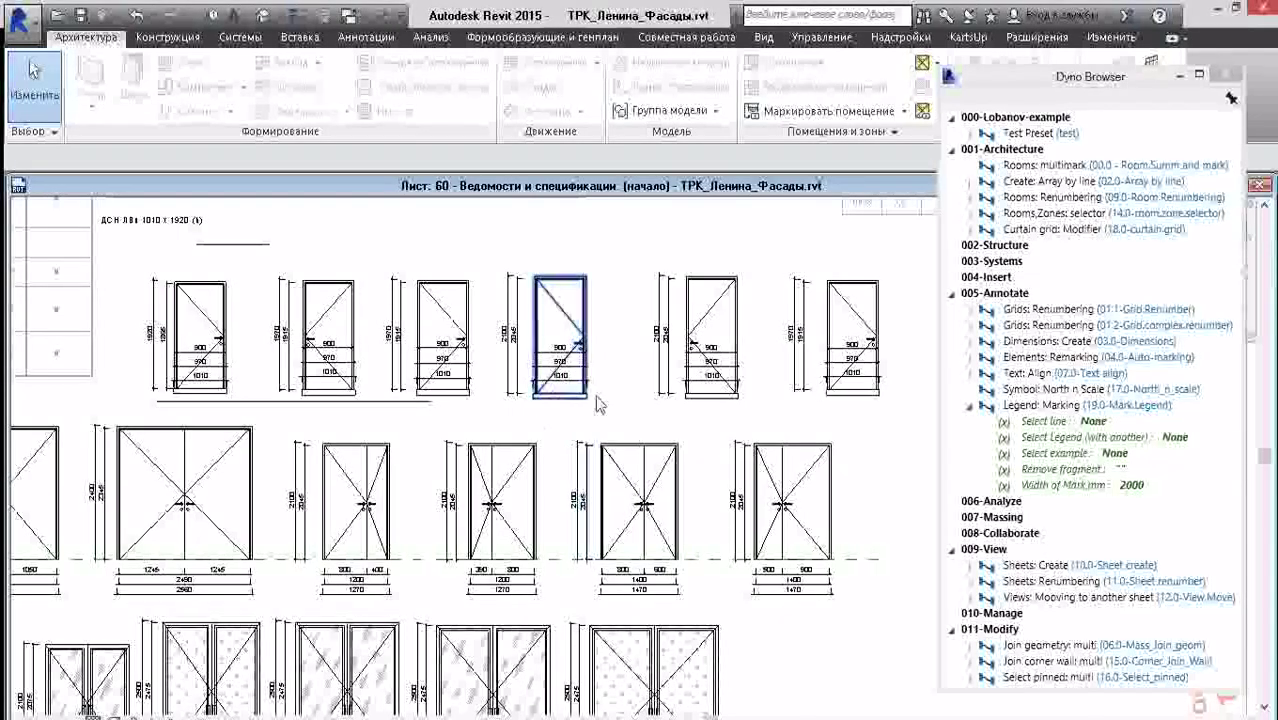
middle_click_drag(157, 252, 316, 325)
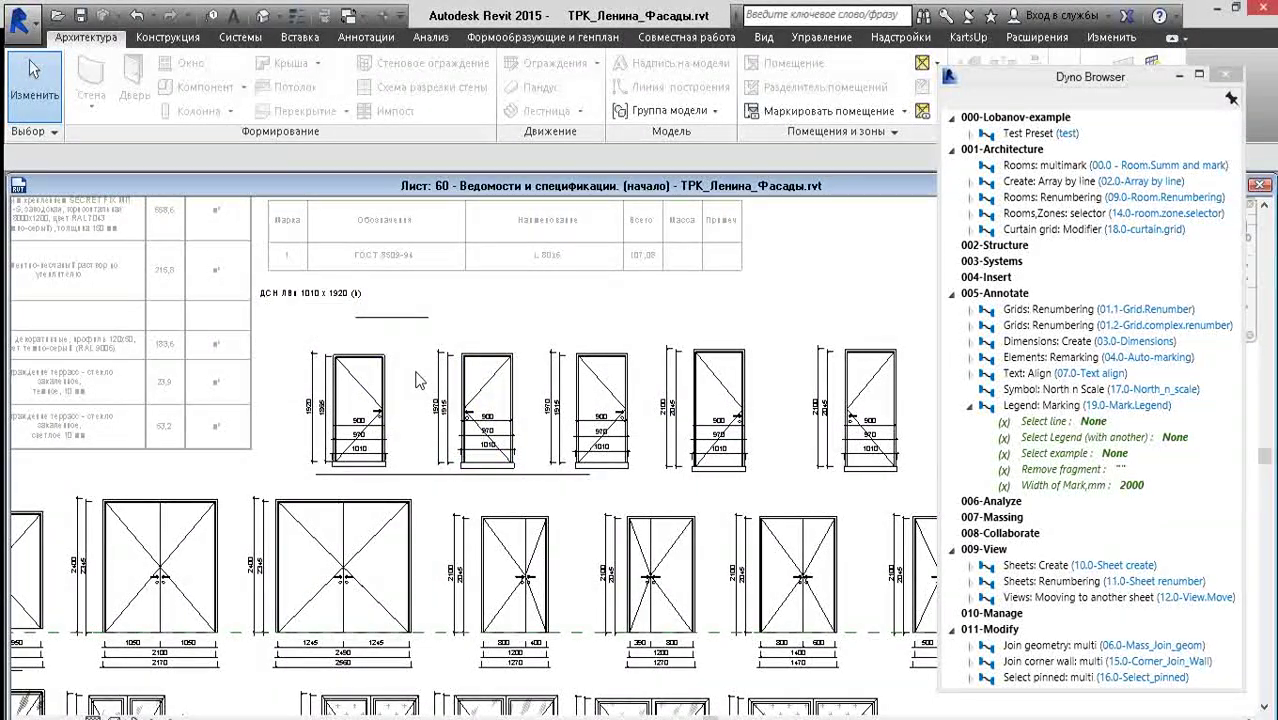
middle_click_drag(441, 334, 638, 349)
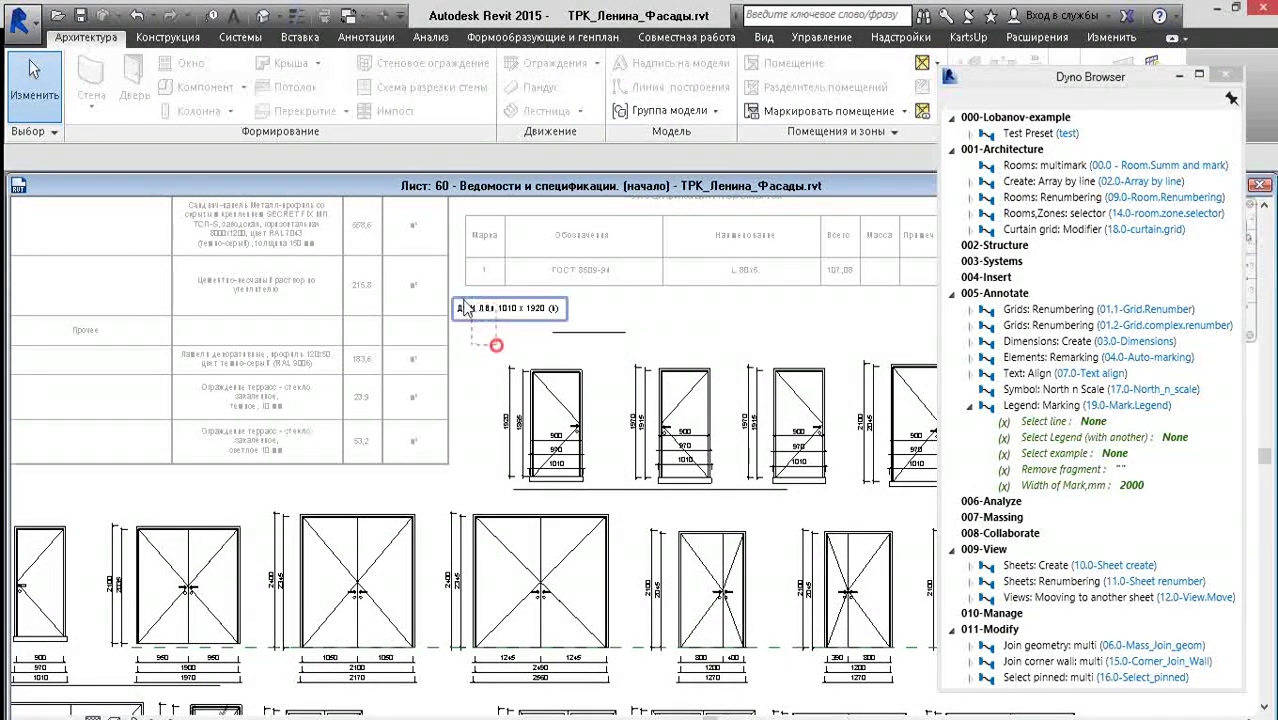
- Inspect the top row's heading text and its first legend door
left_click(462, 305)
left_click(491, 337)
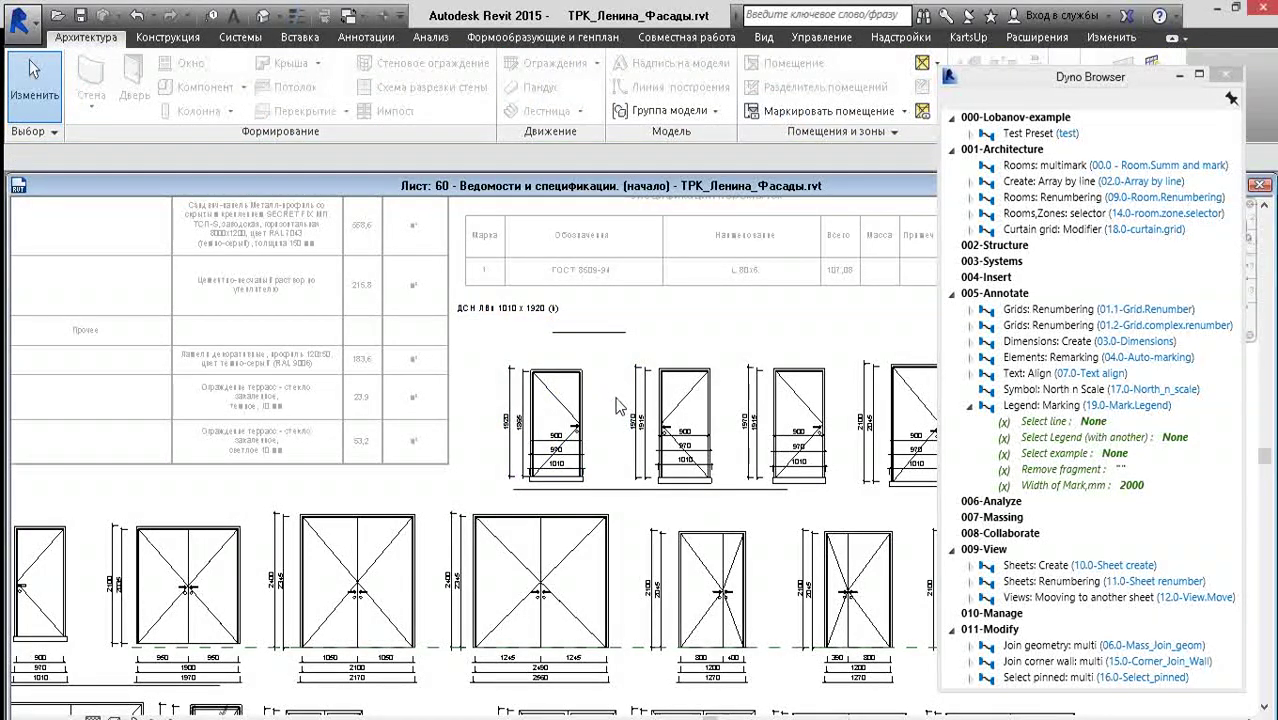
left_click(579, 415)
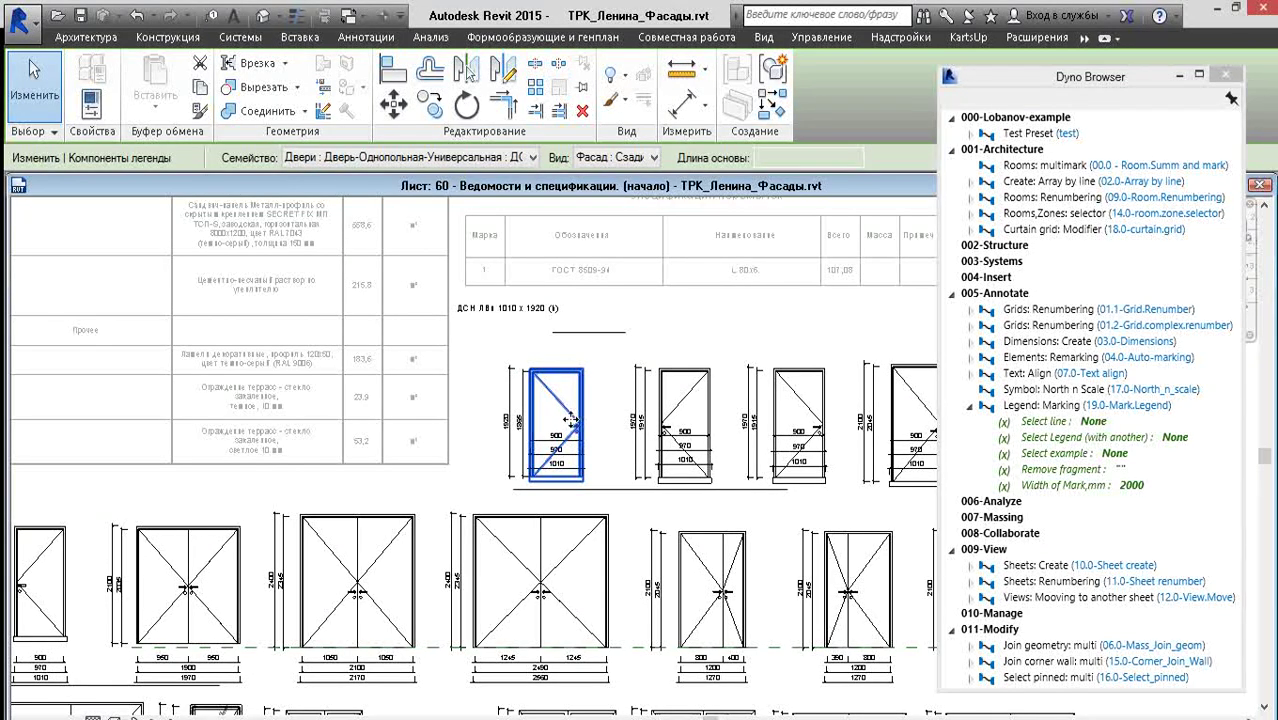
- Switch to Аннотации and reselect the first legend door a few times, ending deselected
left_click(371, 42)
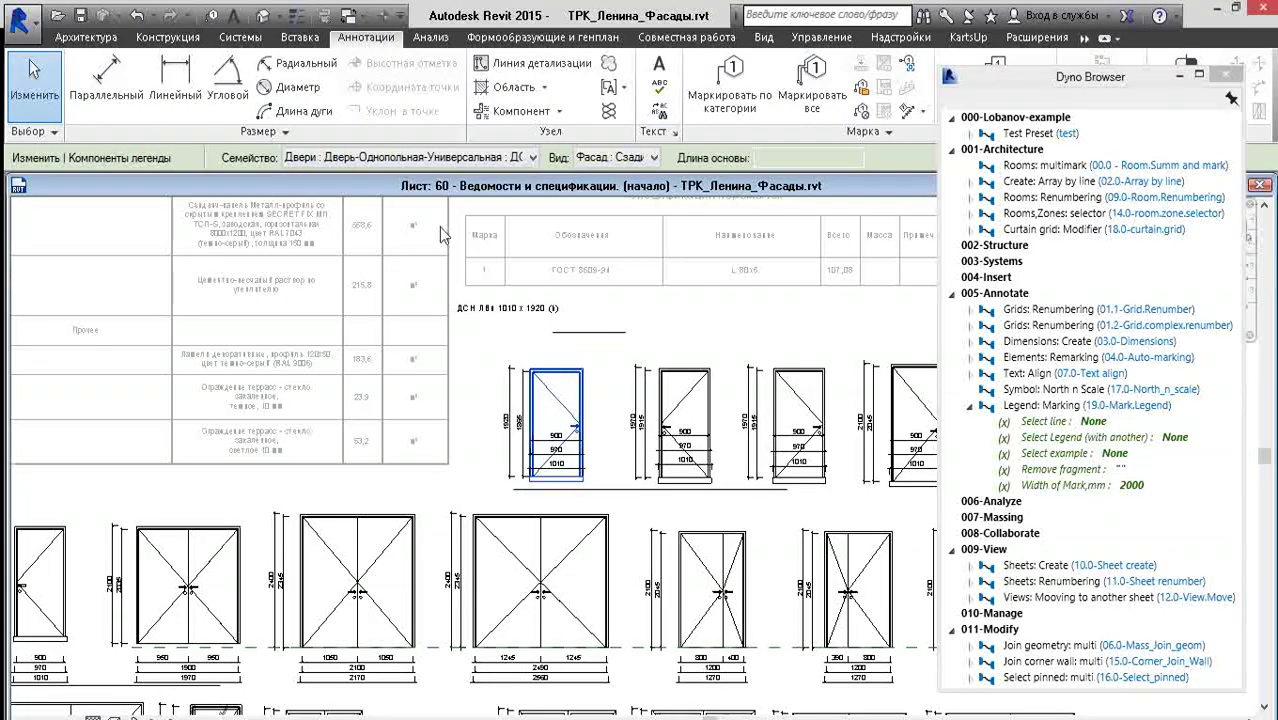
left_click(442, 363)
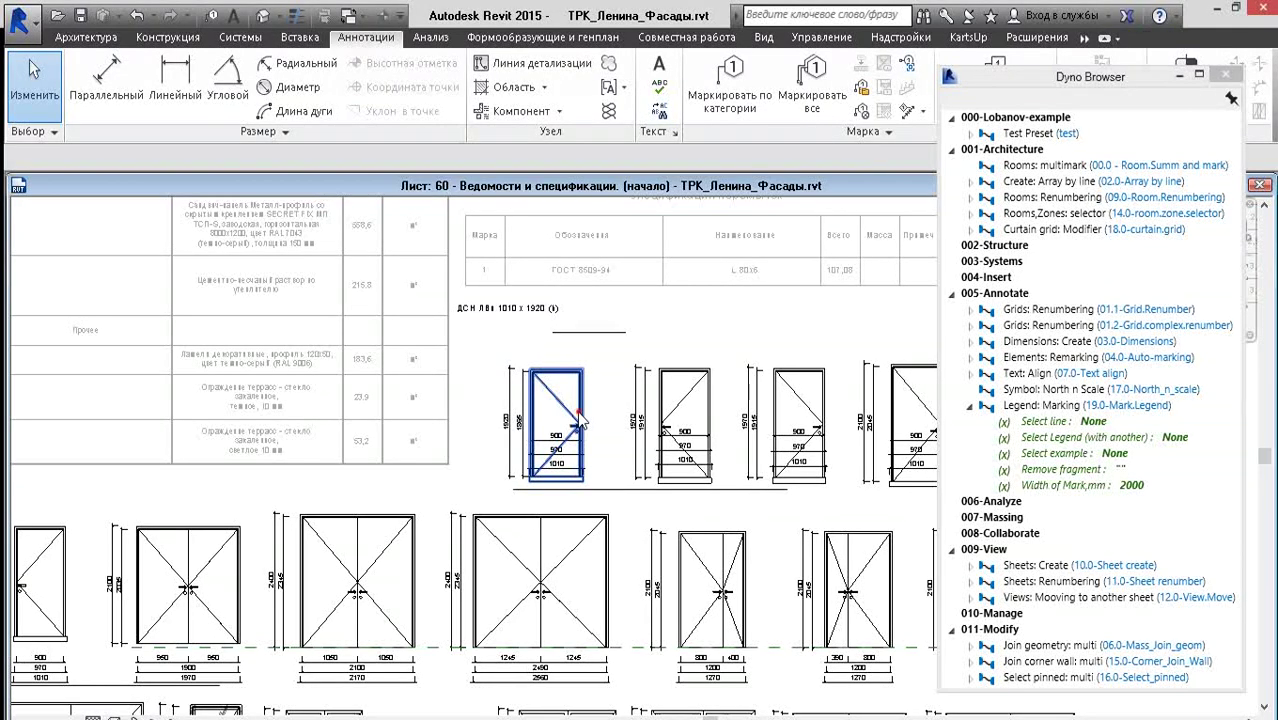
left_click(579, 417)
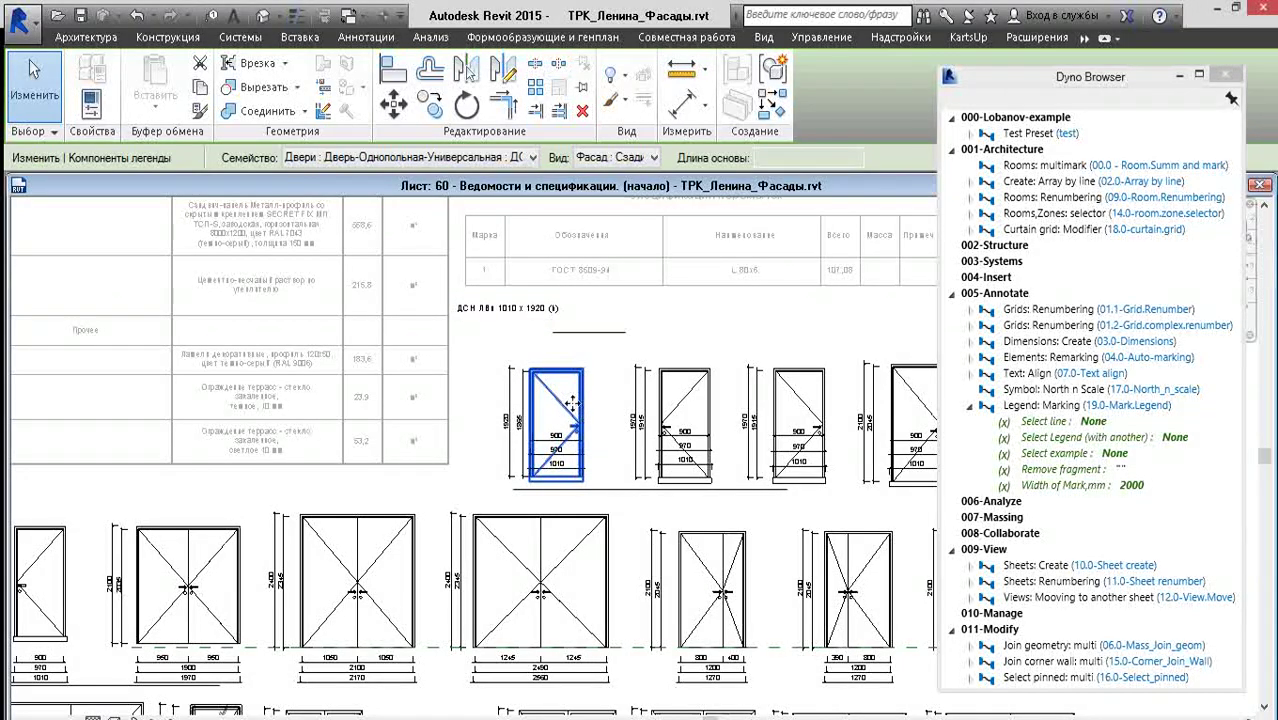
left_click(614, 422)
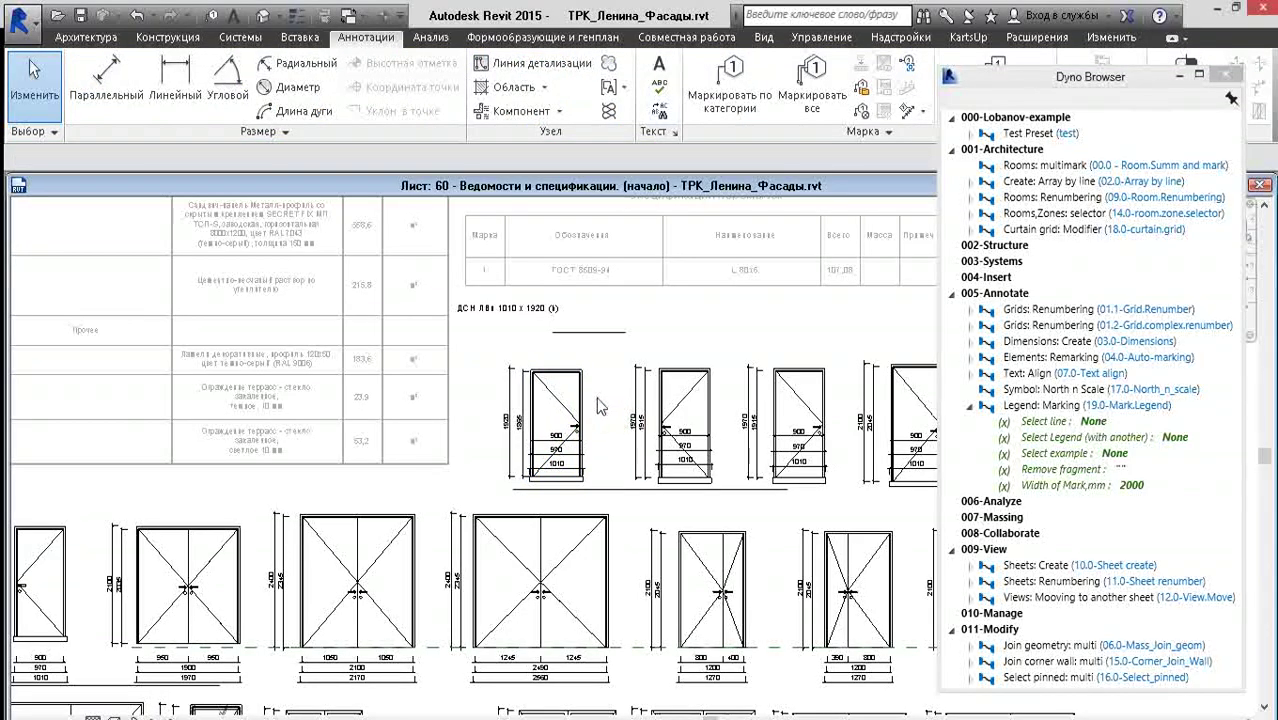
left_click(572, 420)
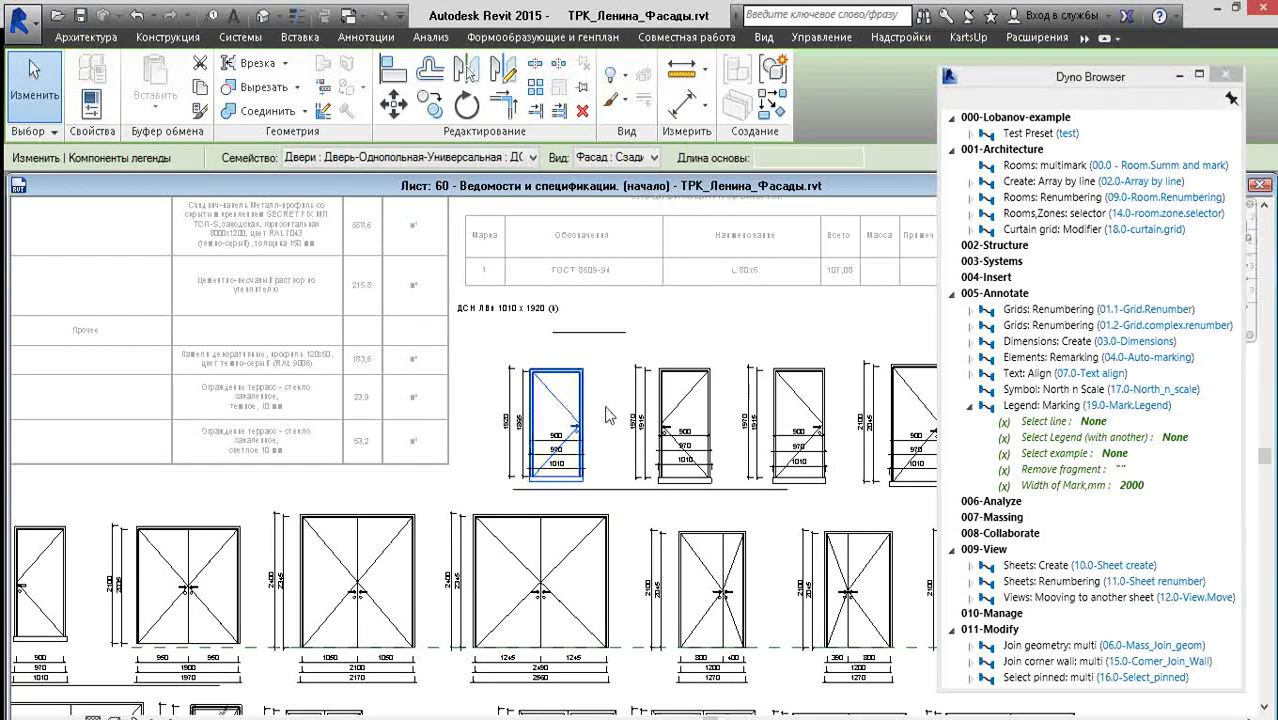
left_click(605, 406)
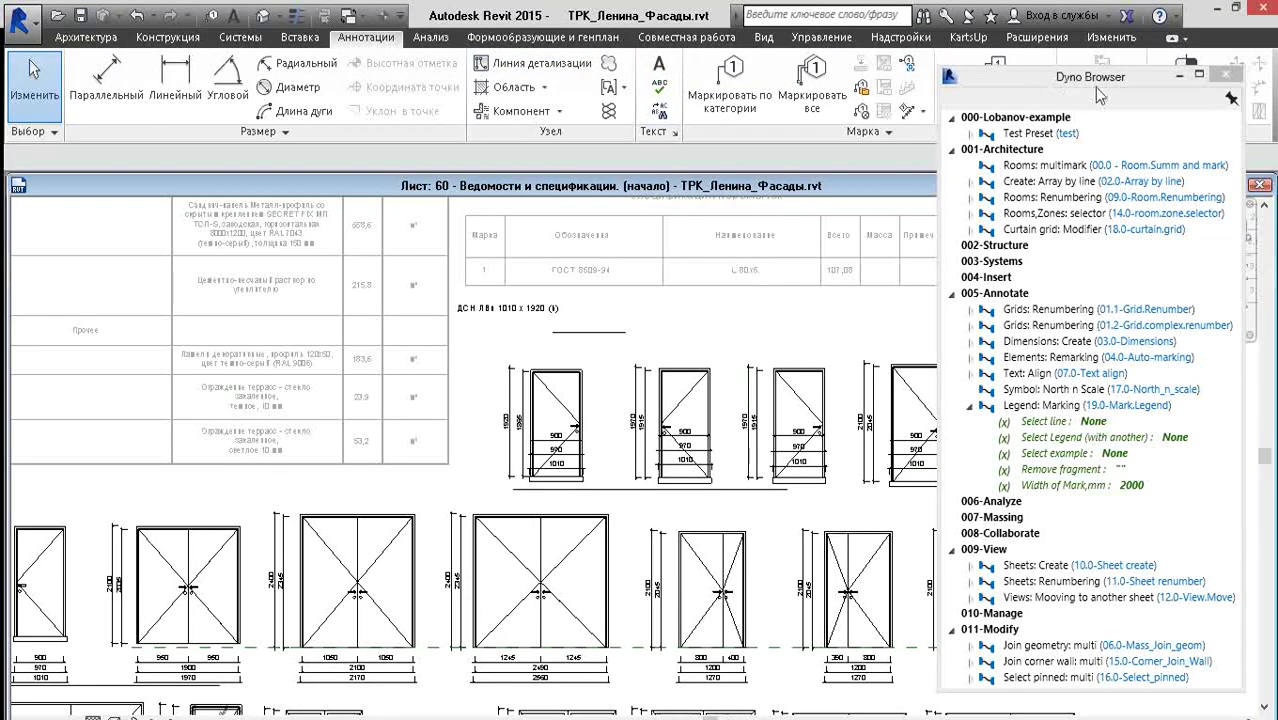
- Close Dyno Browser, then start and cancel Маркировать по категории
left_click(1230, 99)
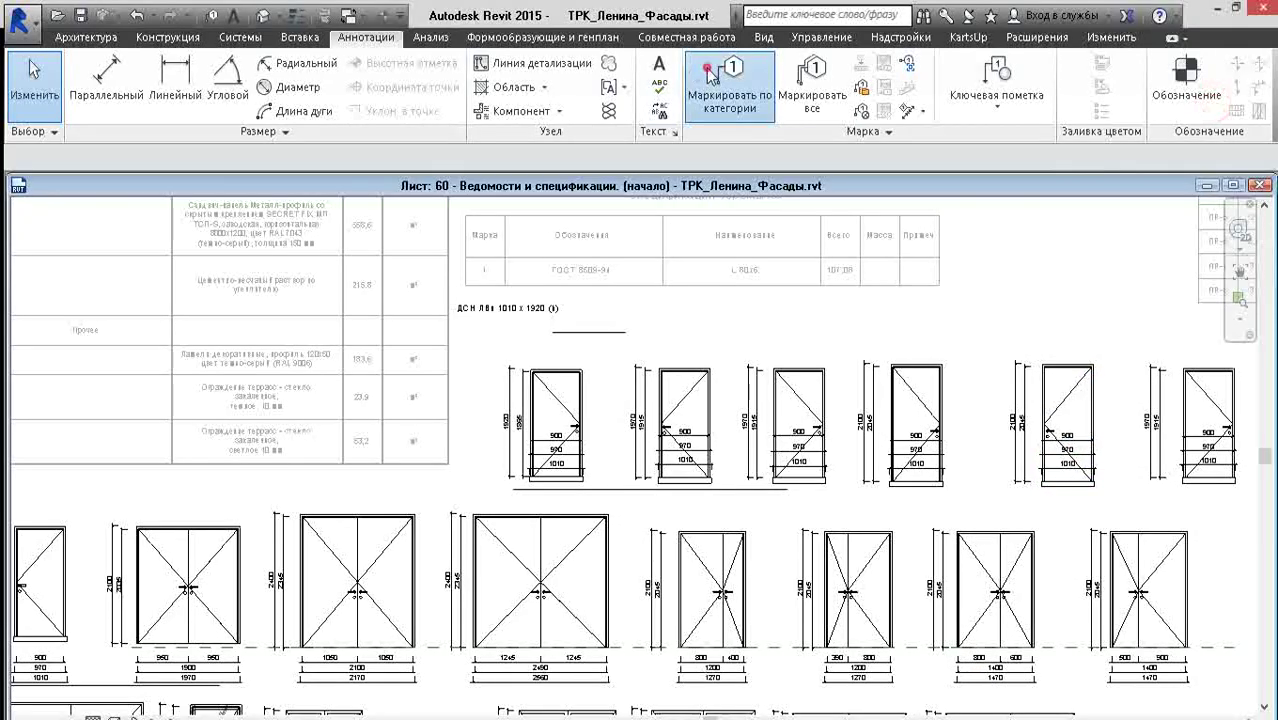
left_click(710, 75)
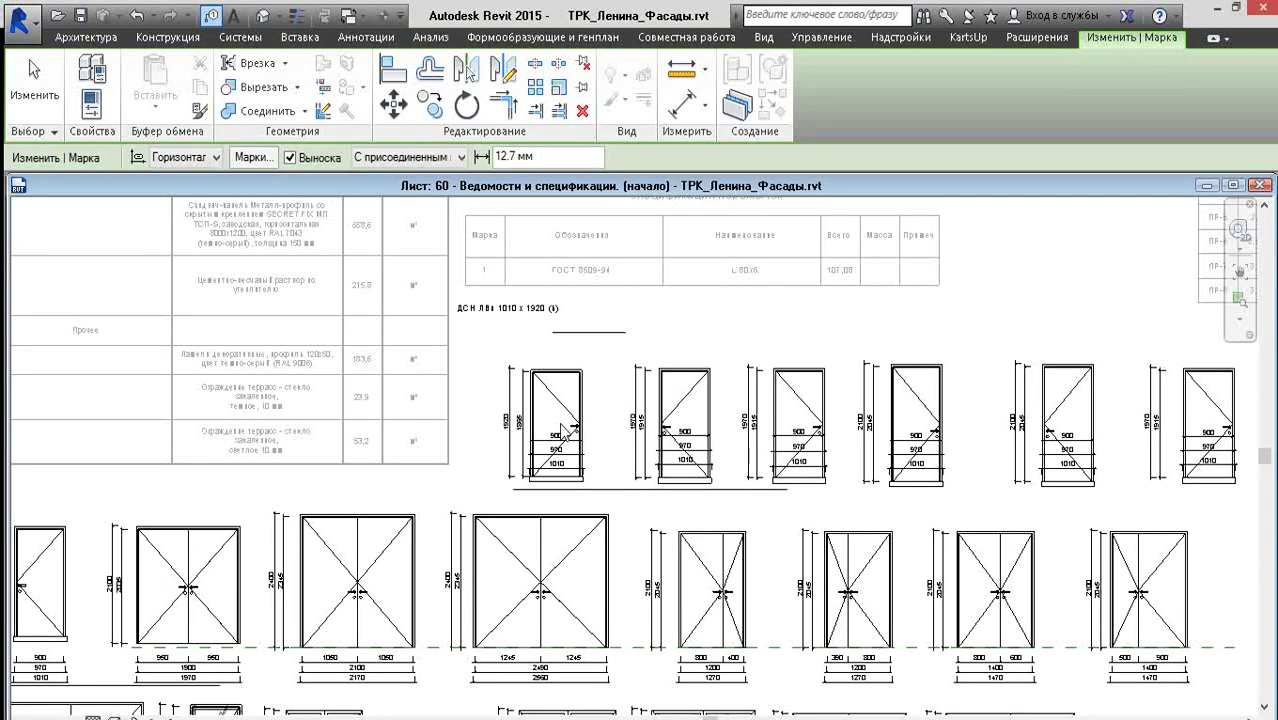
key("Escape")
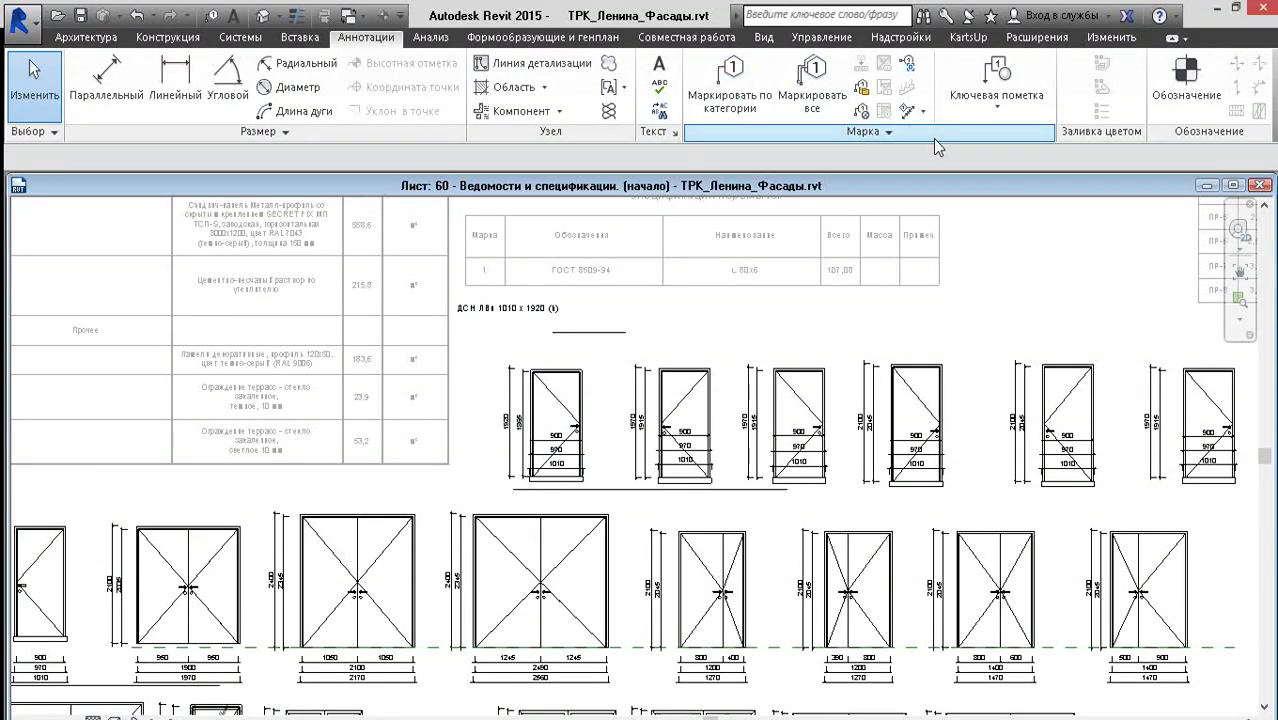
- Give the first legend door the second single-door type from the Семейство list, then deselect
left_click(547, 392)
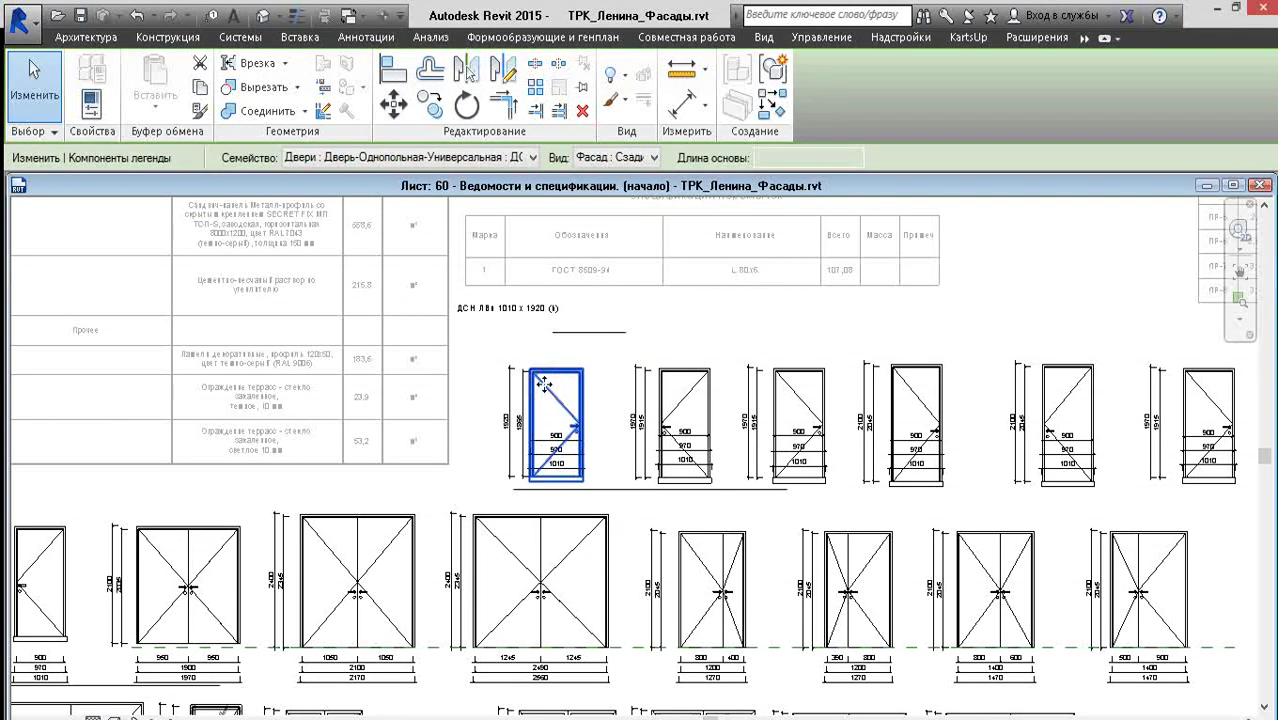
left_click(476, 159)
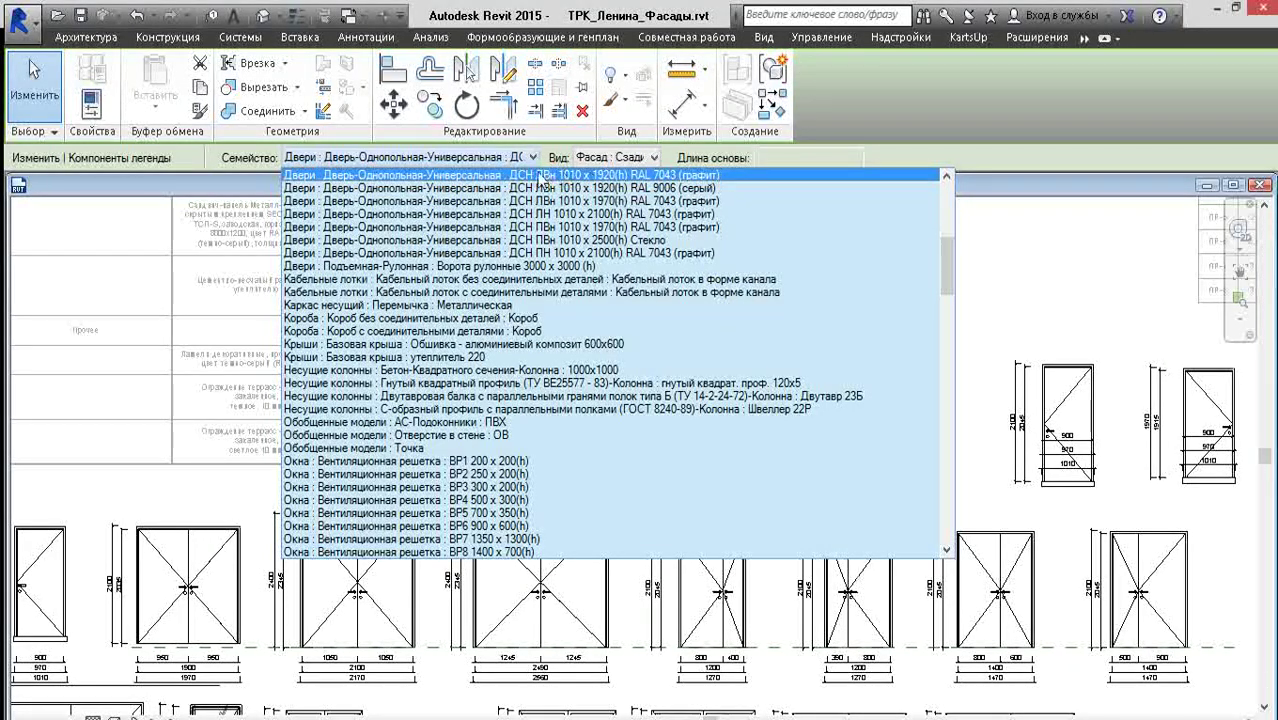
left_click(705, 188)
left_click(530, 343)
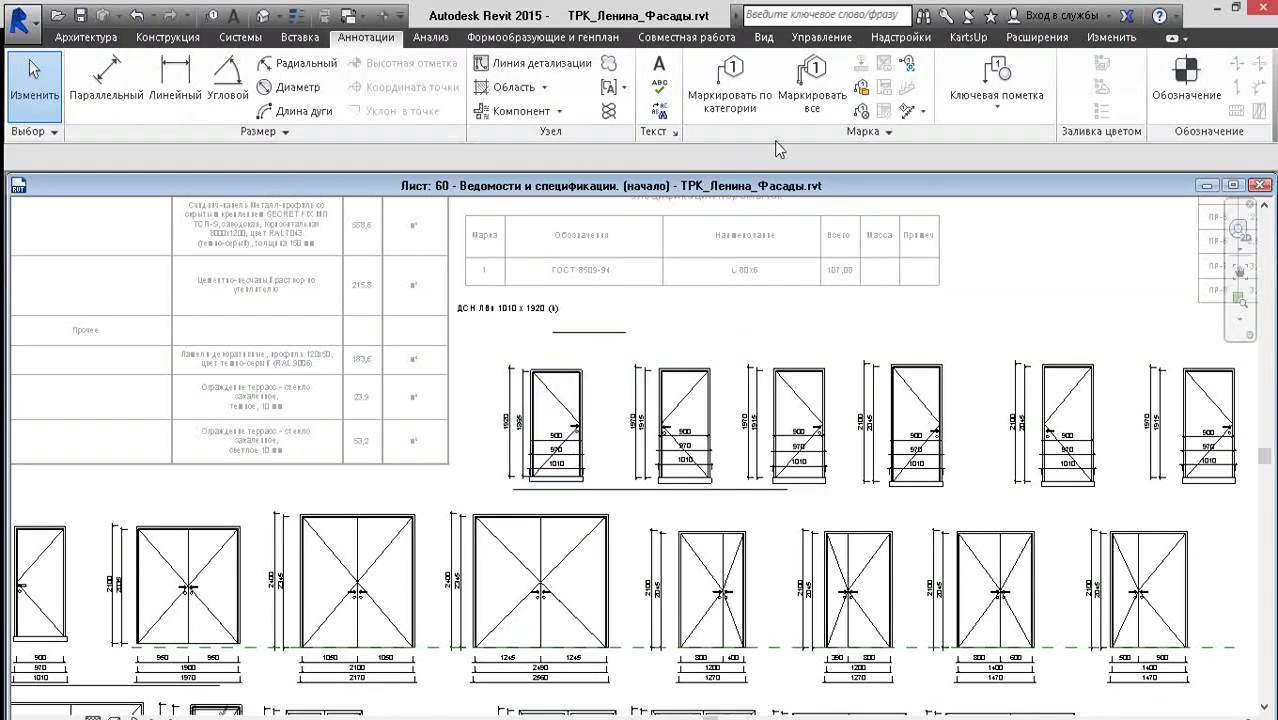
left_click(815, 38)
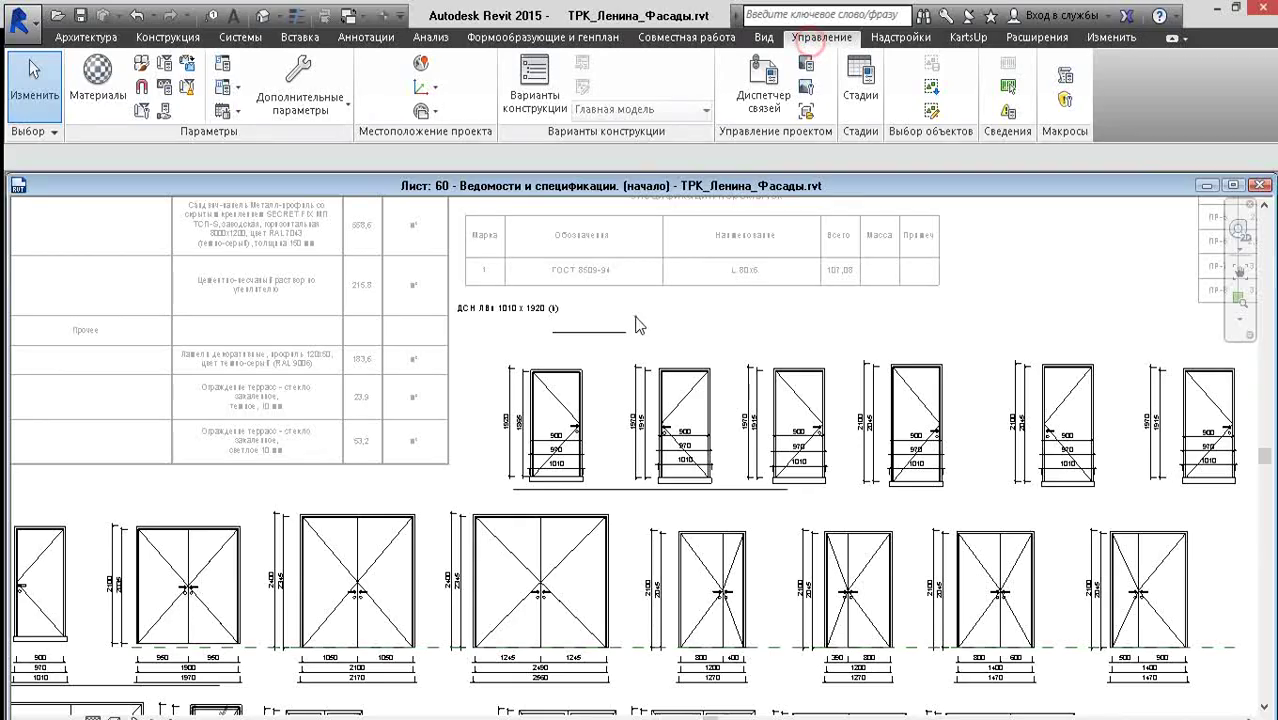
scroll(641, 310, "down", 3)
middle_click_drag(662, 294, 715, 320)
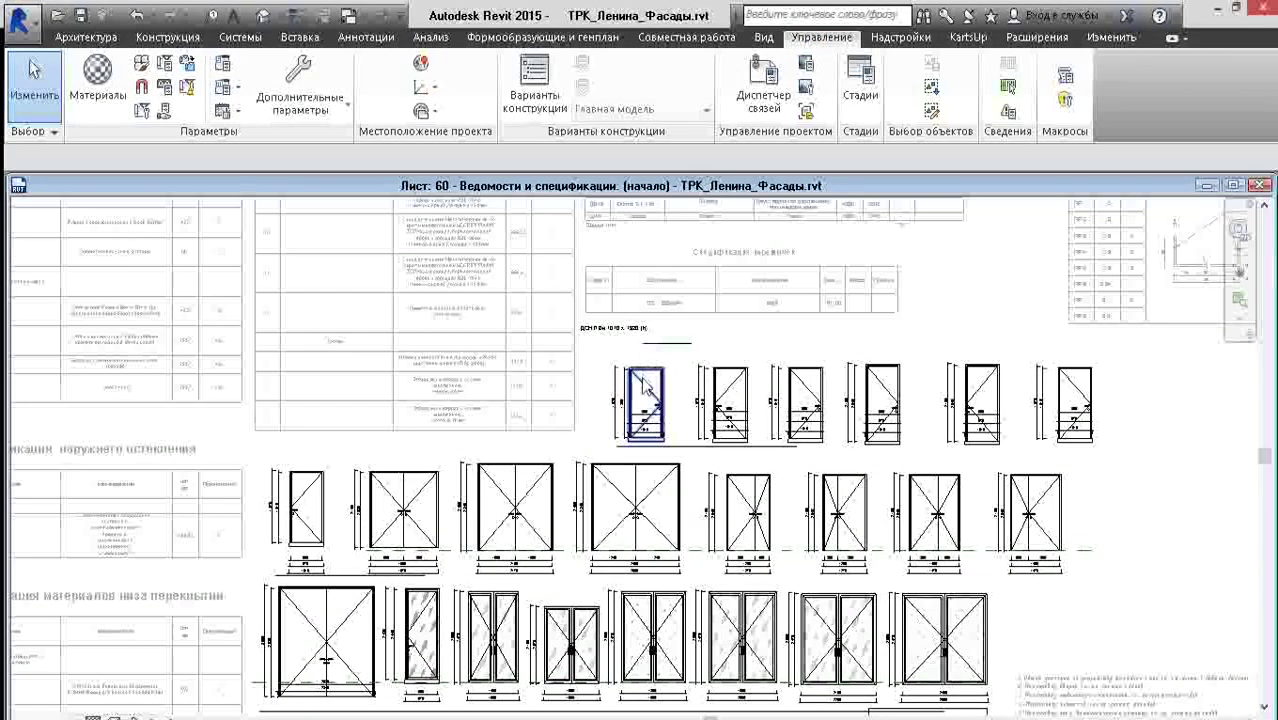
scroll(643, 388, "up", 2)
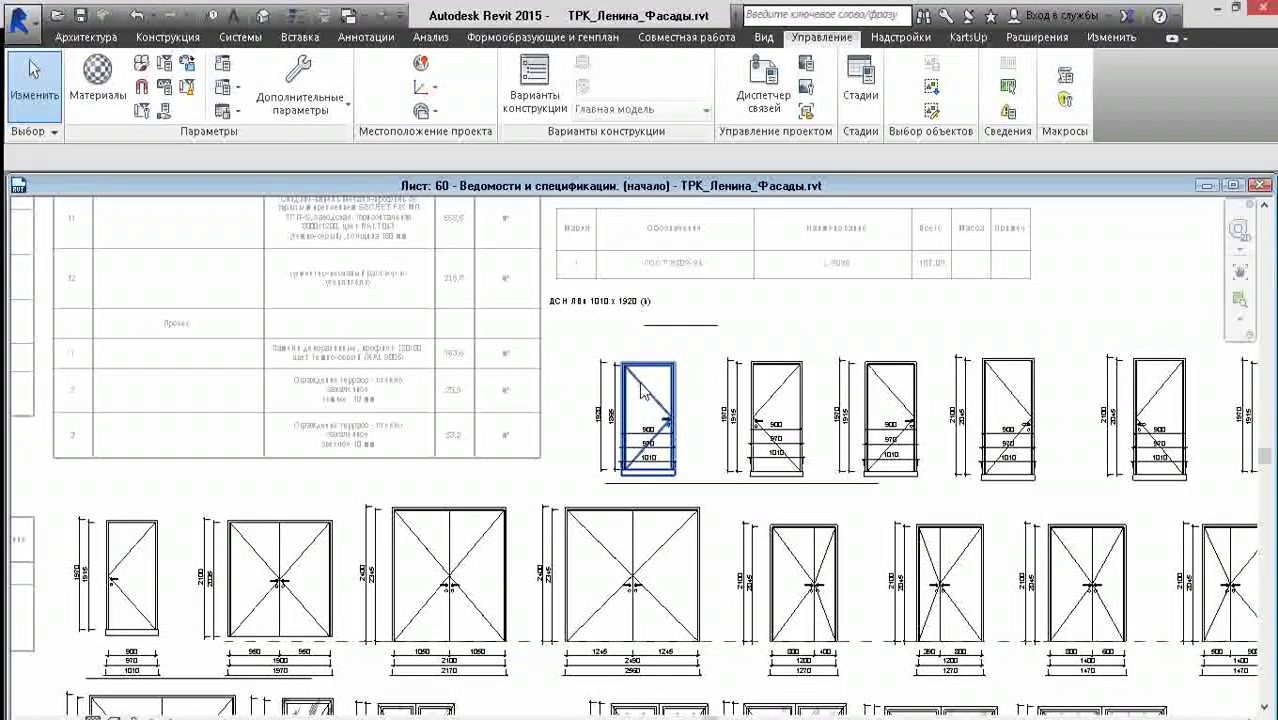
left_click(642, 390)
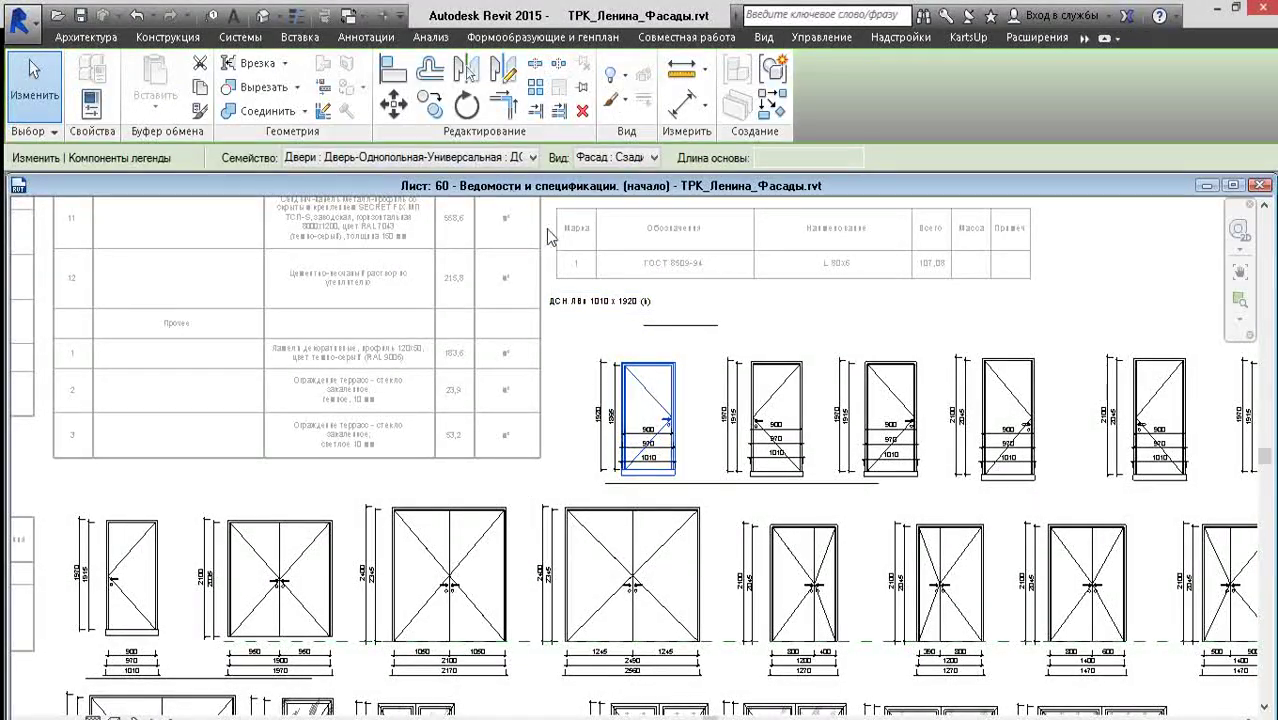
left_click(472, 160)
left_click(472, 160)
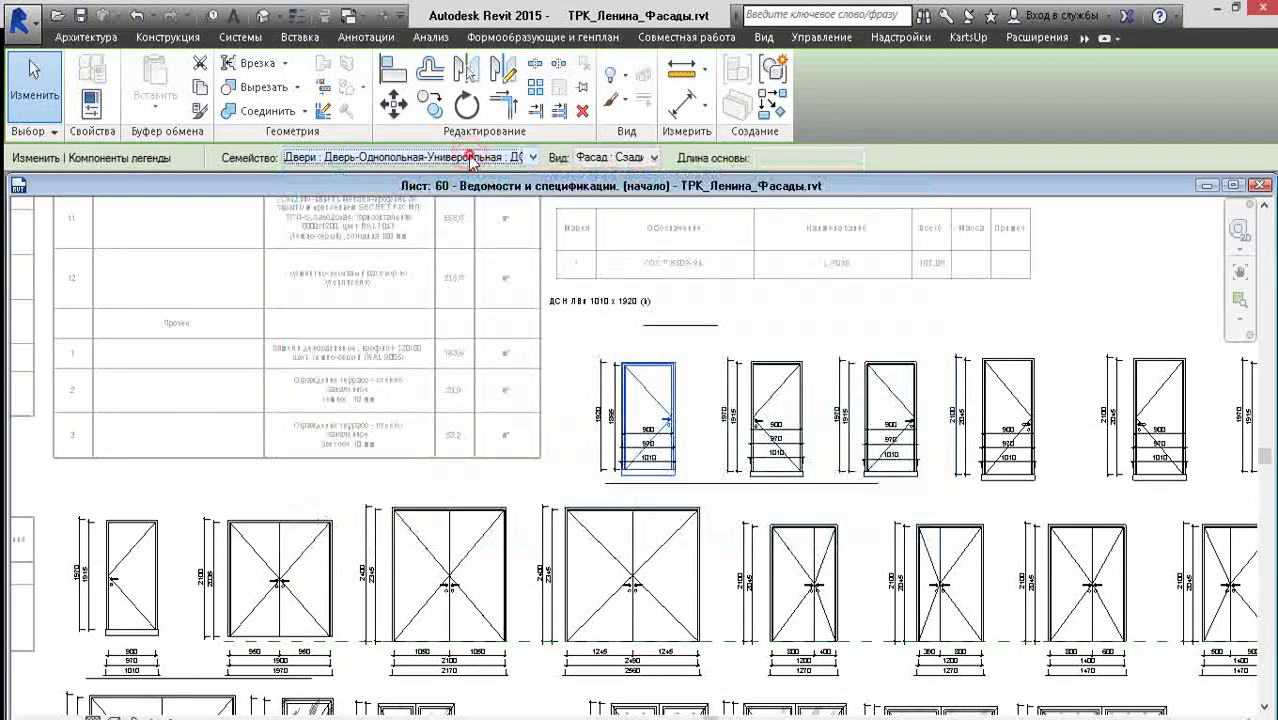
left_click(570, 335)
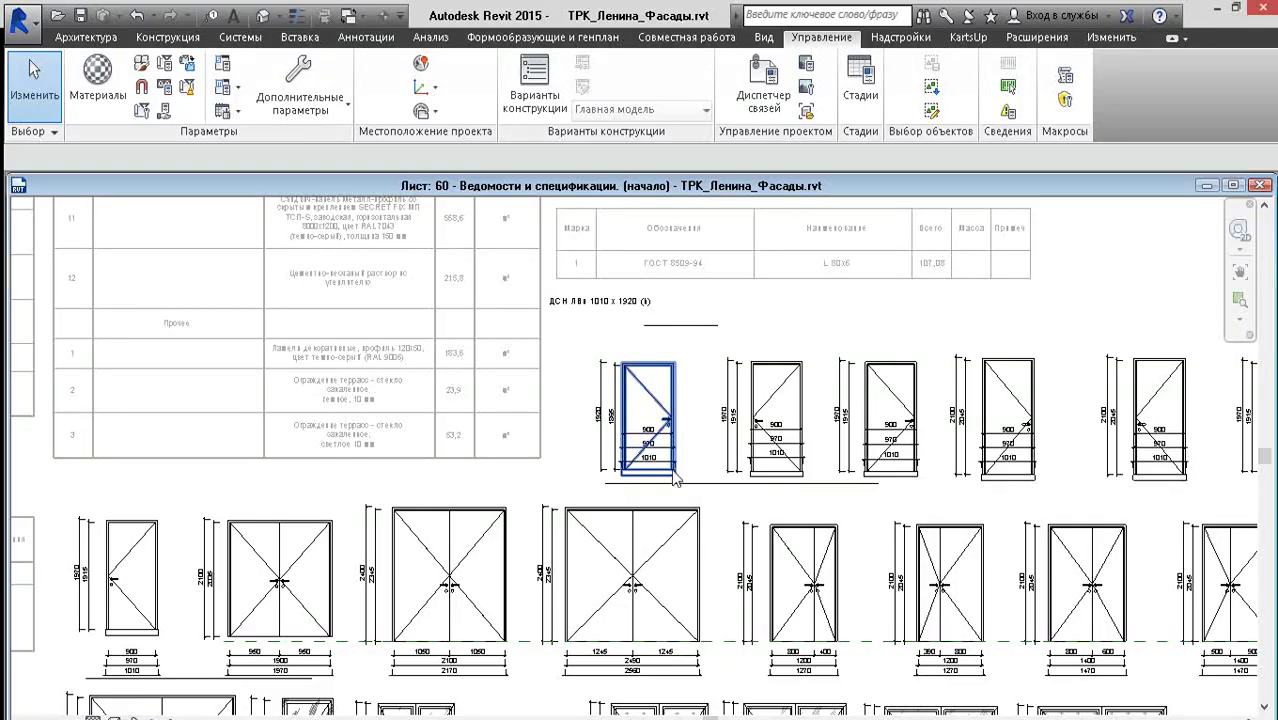
left_click(655, 408)
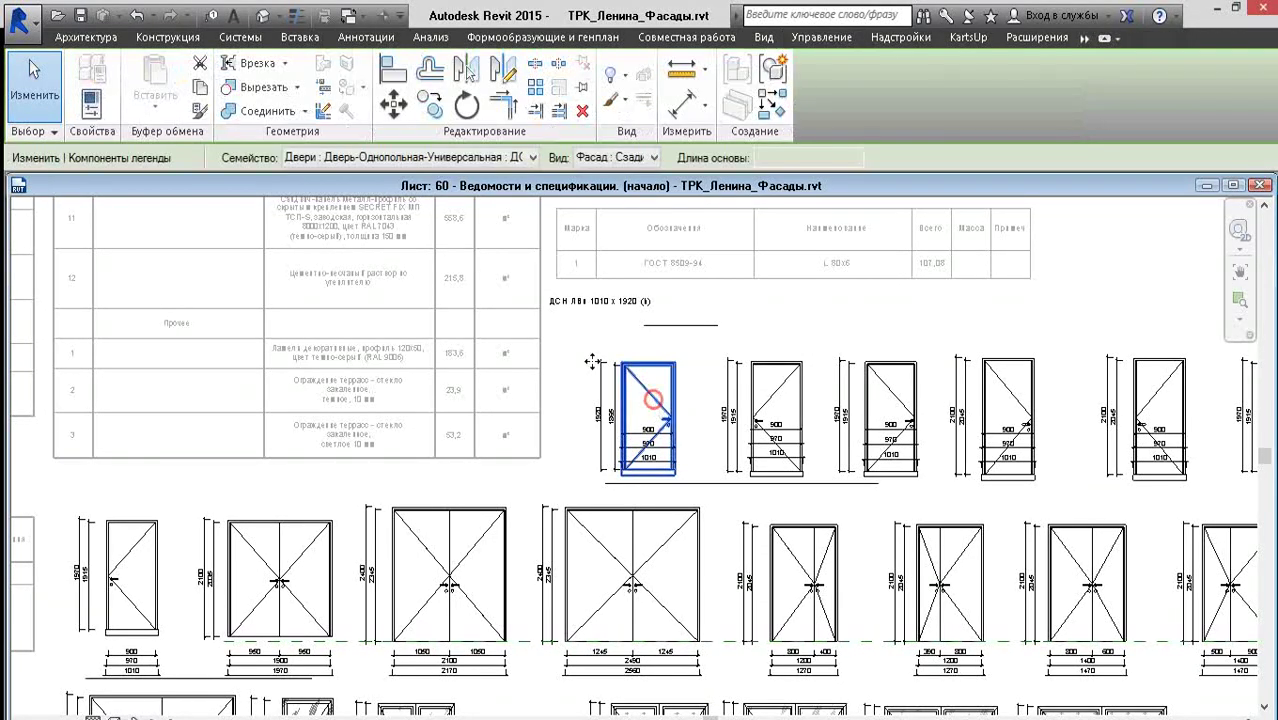
left_click(512, 160)
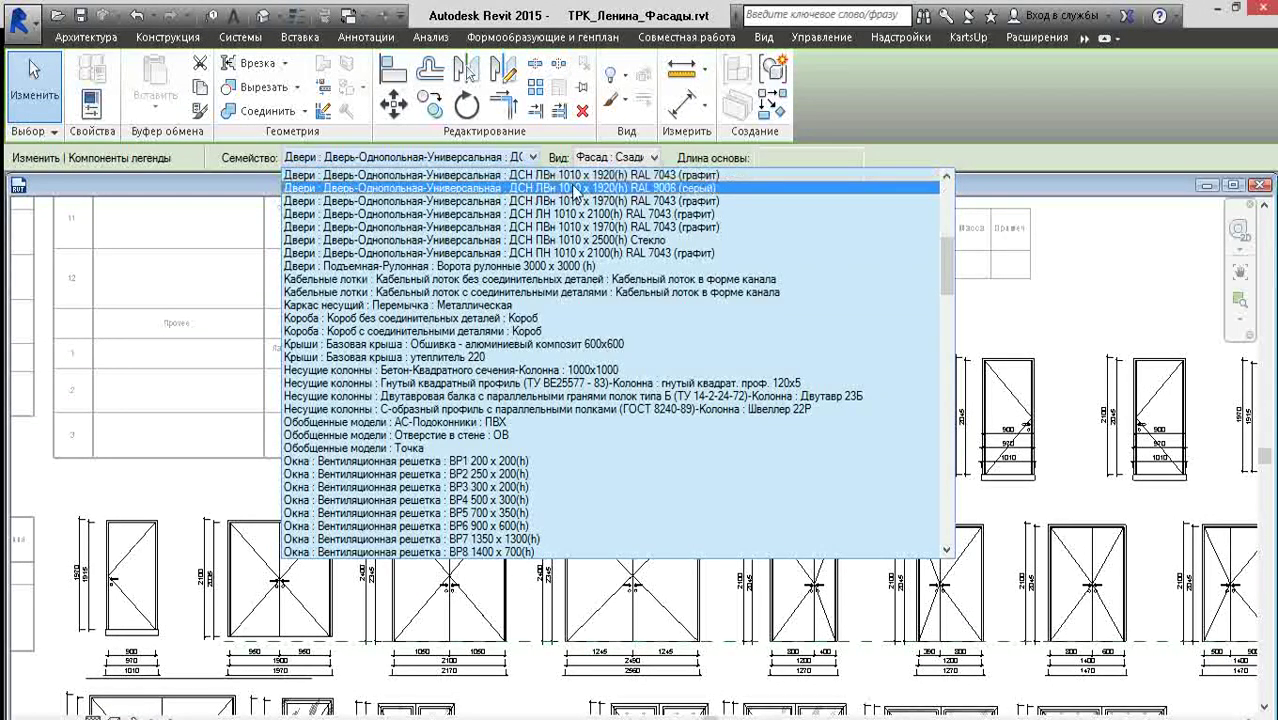
left_click(537, 177)
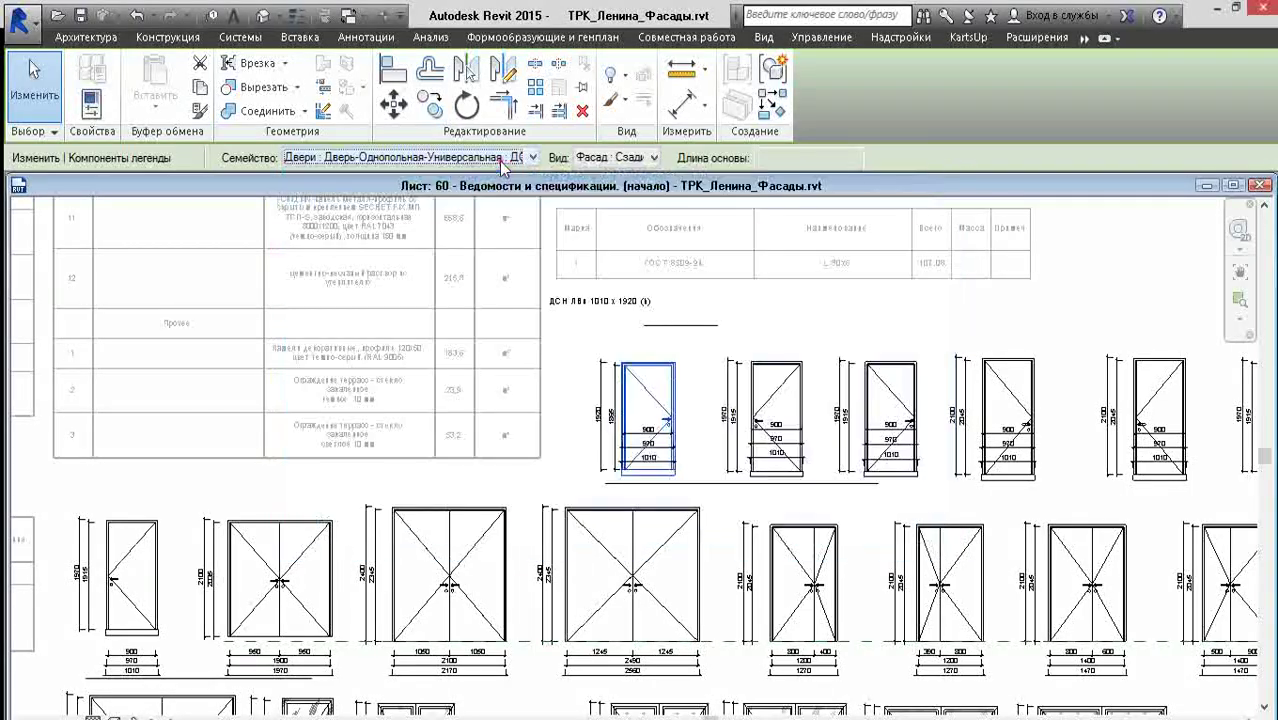
key("Escape")
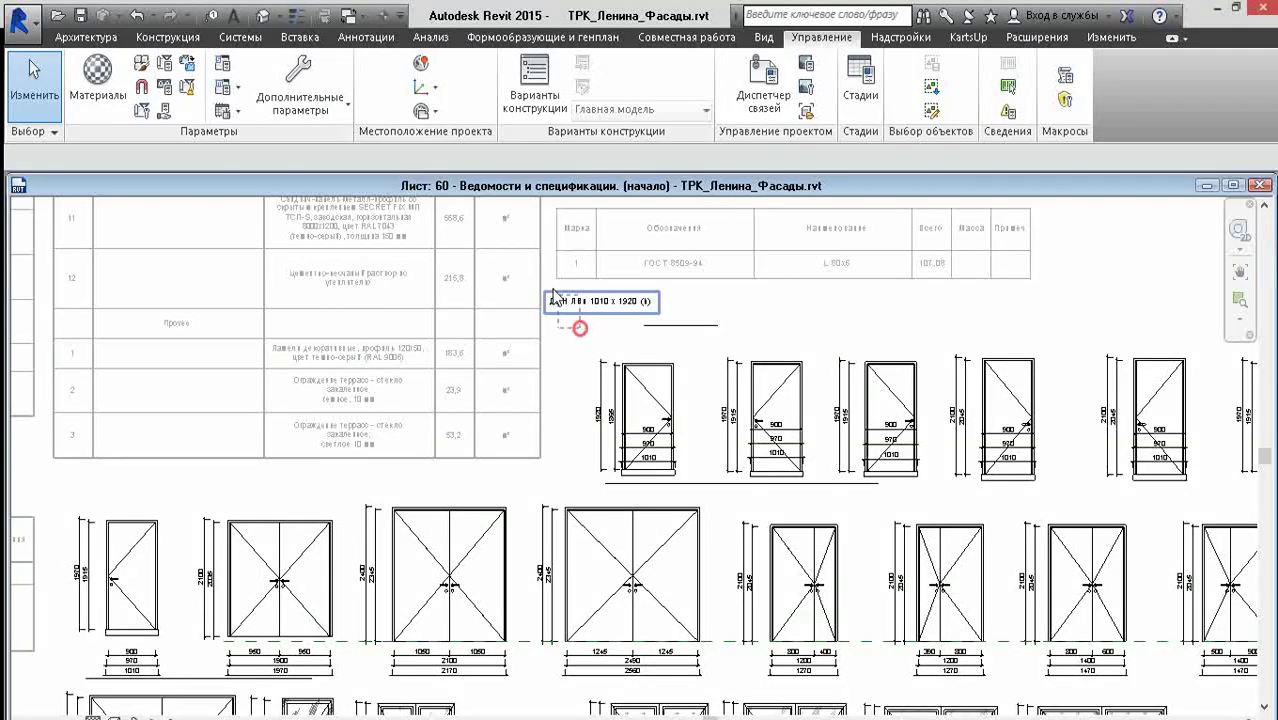
- Select the text label above the first door, then the first door legend component
left_click(570, 306)
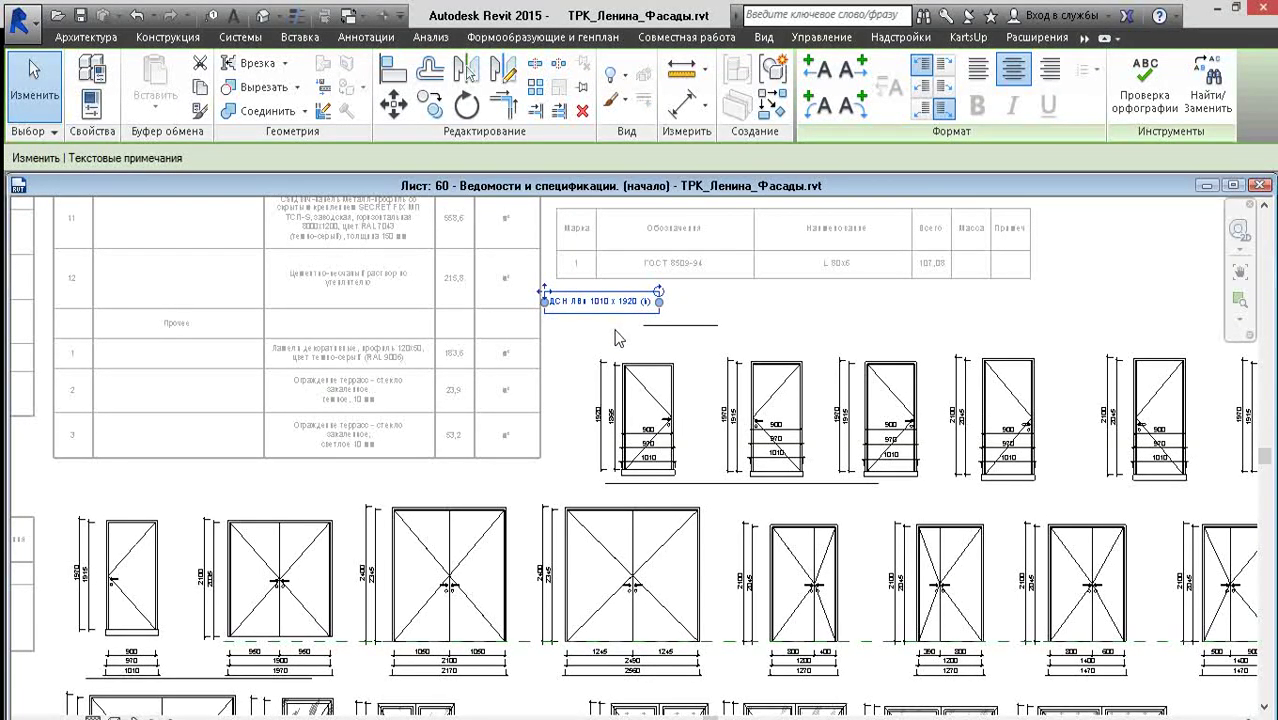
left_click(646, 385)
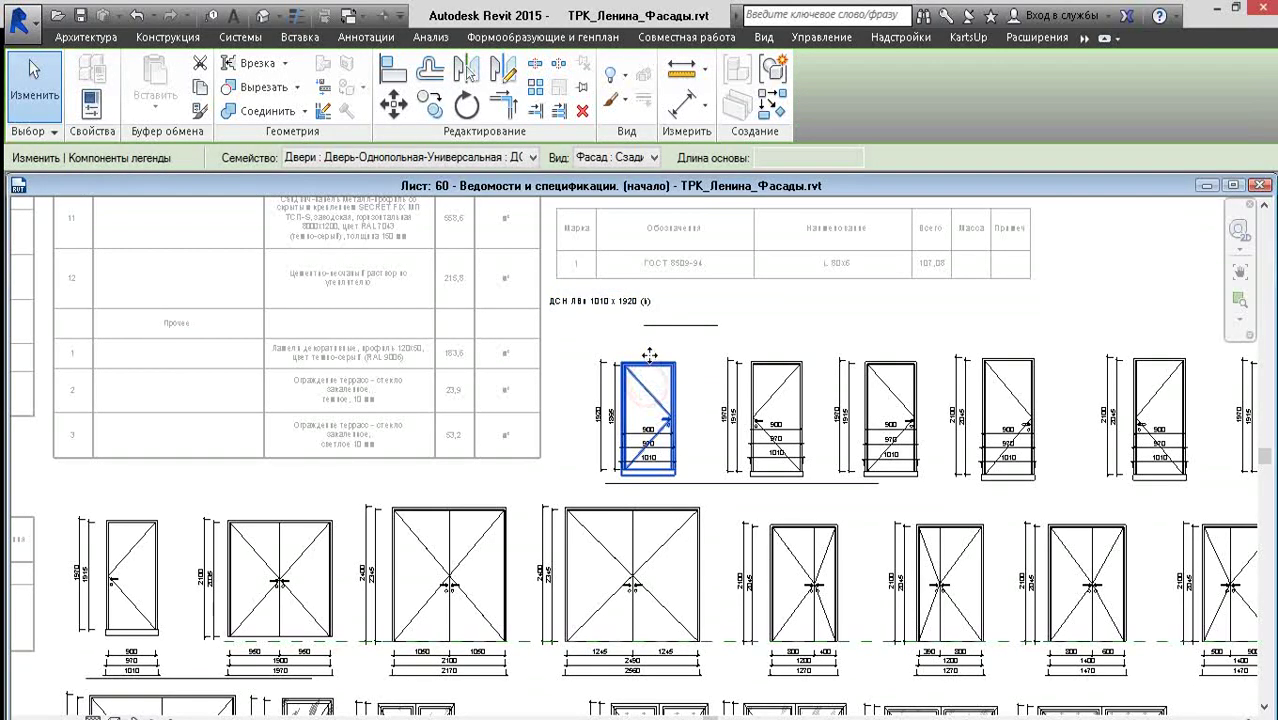
left_click(655, 352)
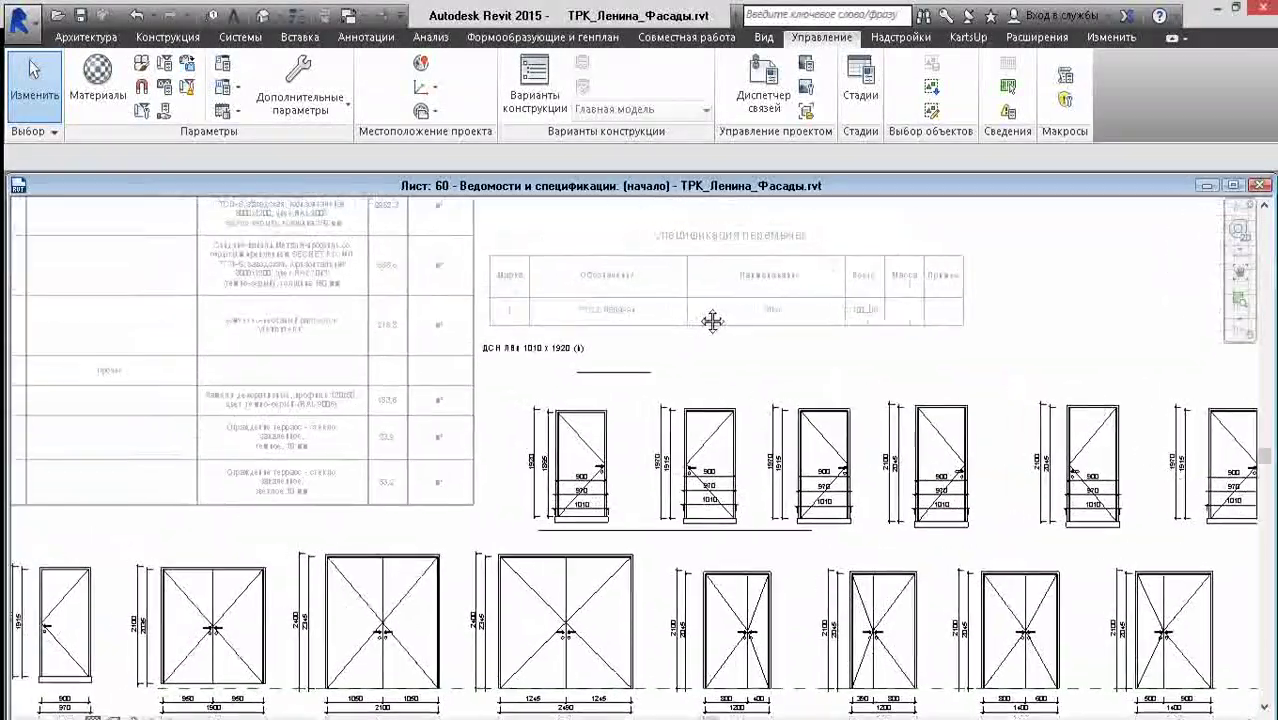
left_click(598, 432)
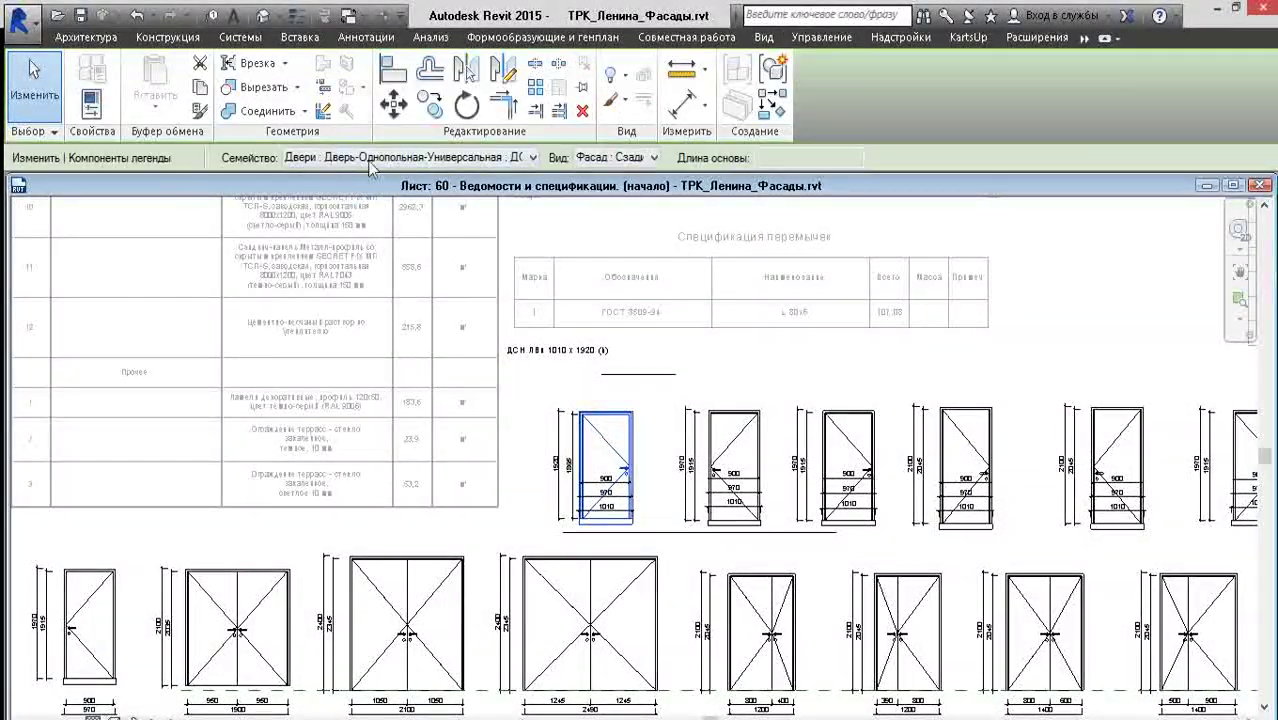
left_click(620, 396)
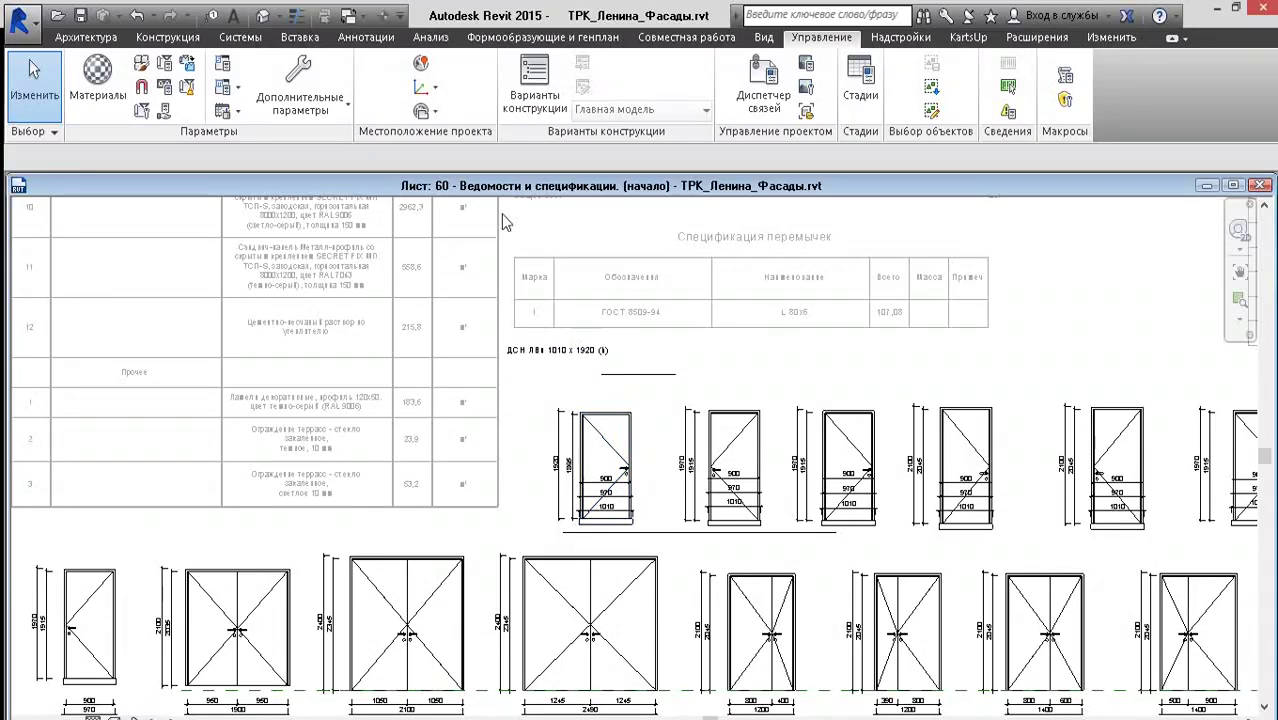
left_click(615, 455)
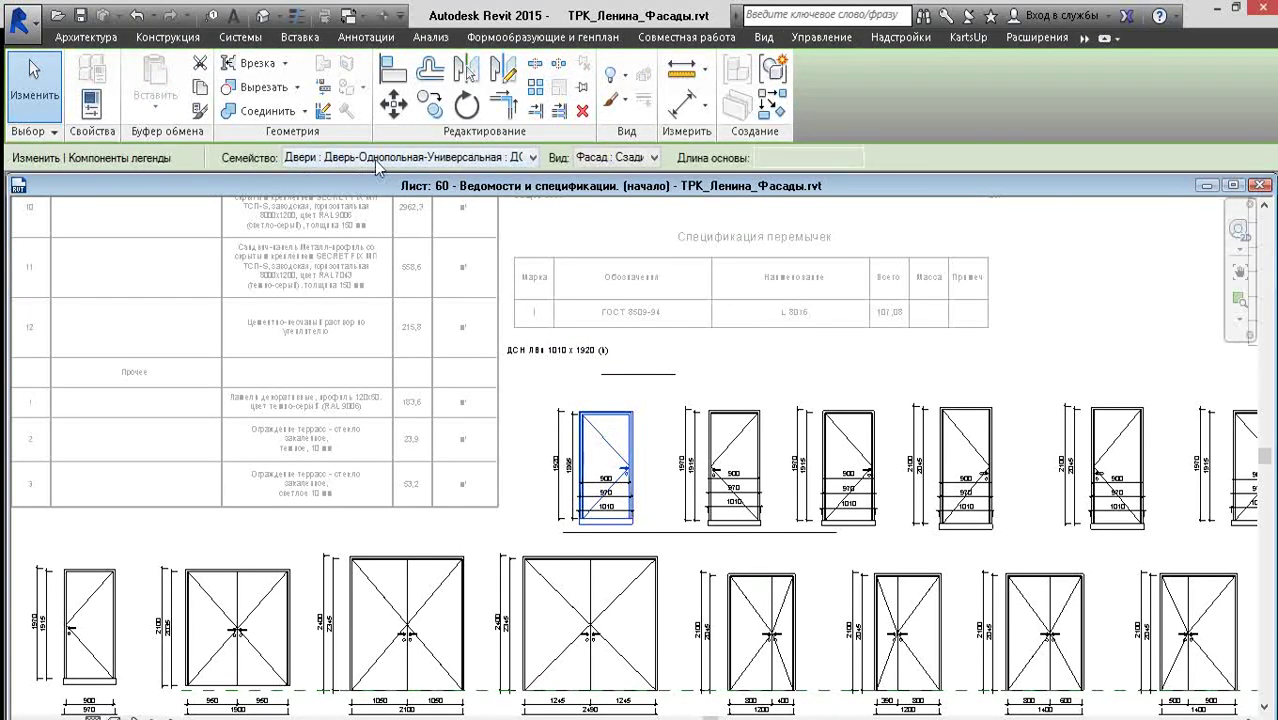
- Check the first door's family type list without changing it, deselect, and zoom out
left_click(378, 158)
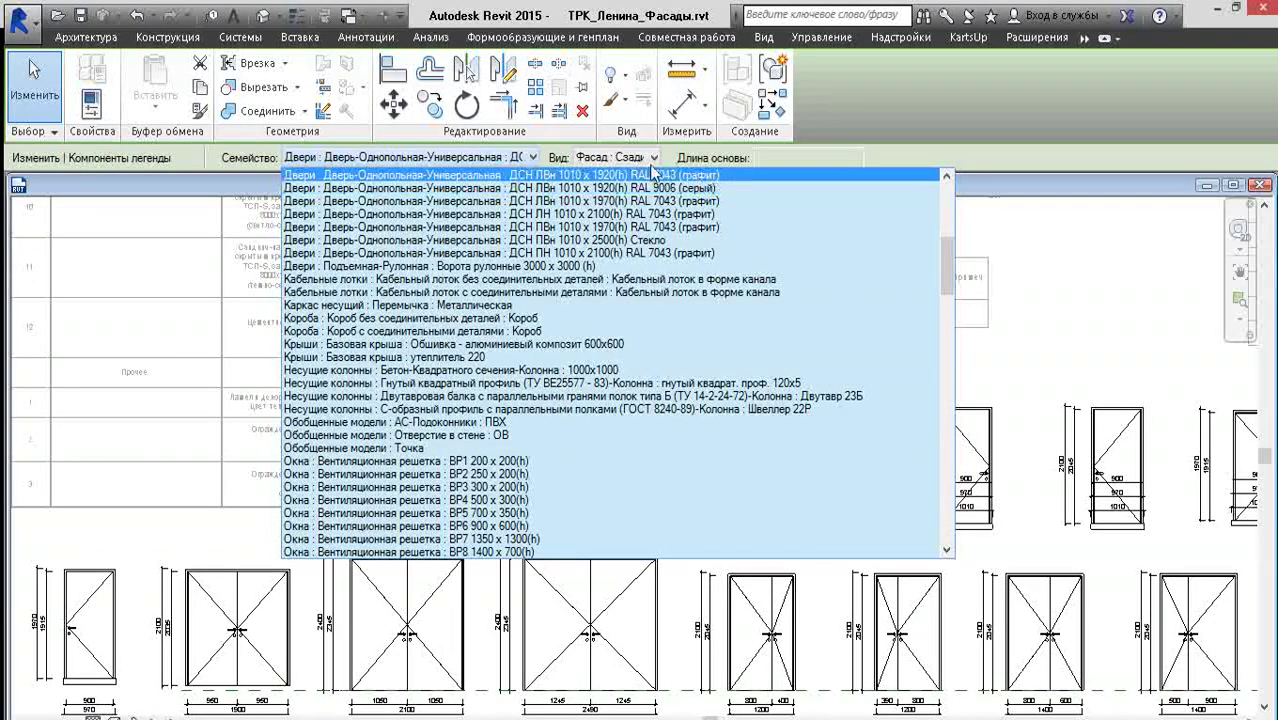
left_click(492, 160)
left_click(490, 158)
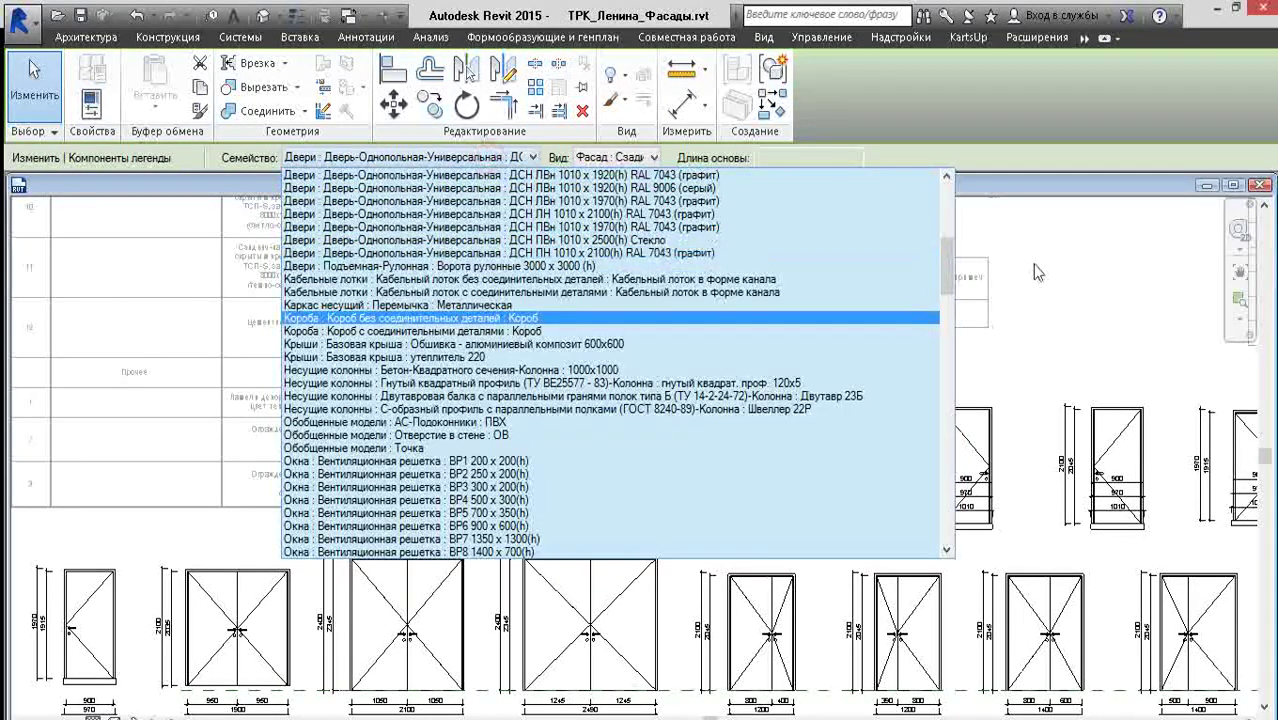
left_click(500, 160)
left_click(588, 278)
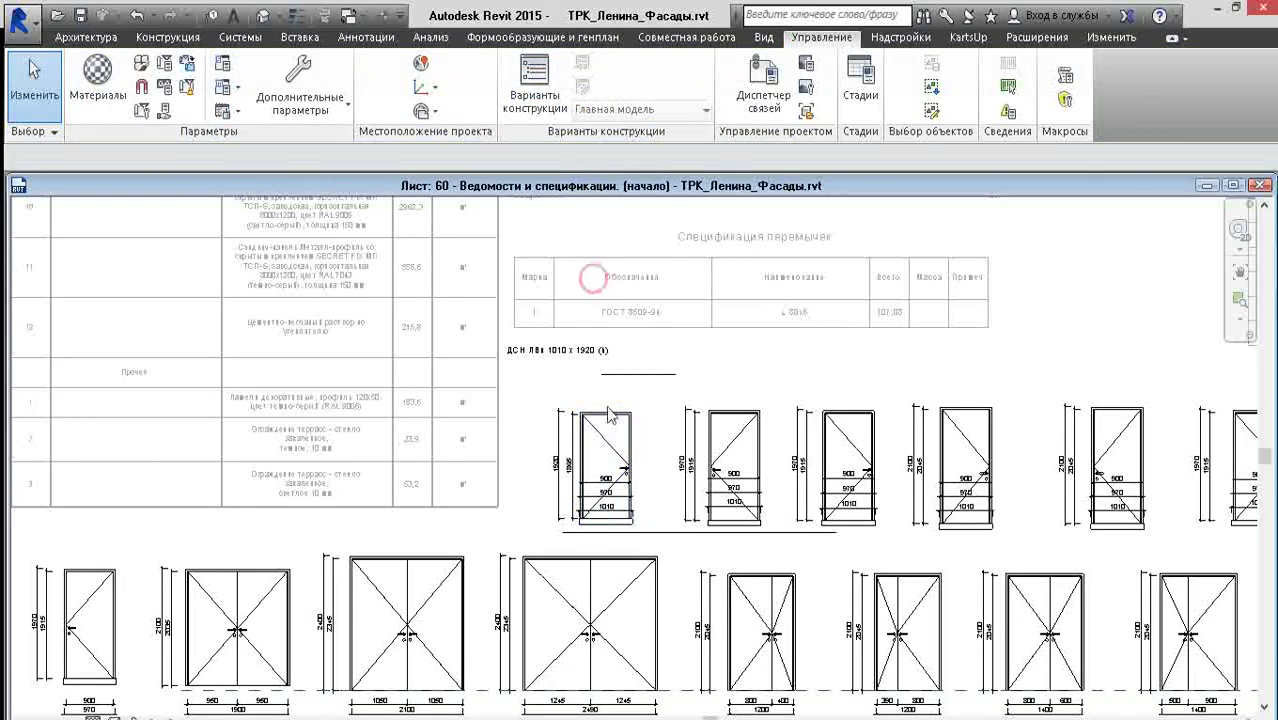
scroll(958, 468, "down", 1)
scroll(950, 478, "down", 2)
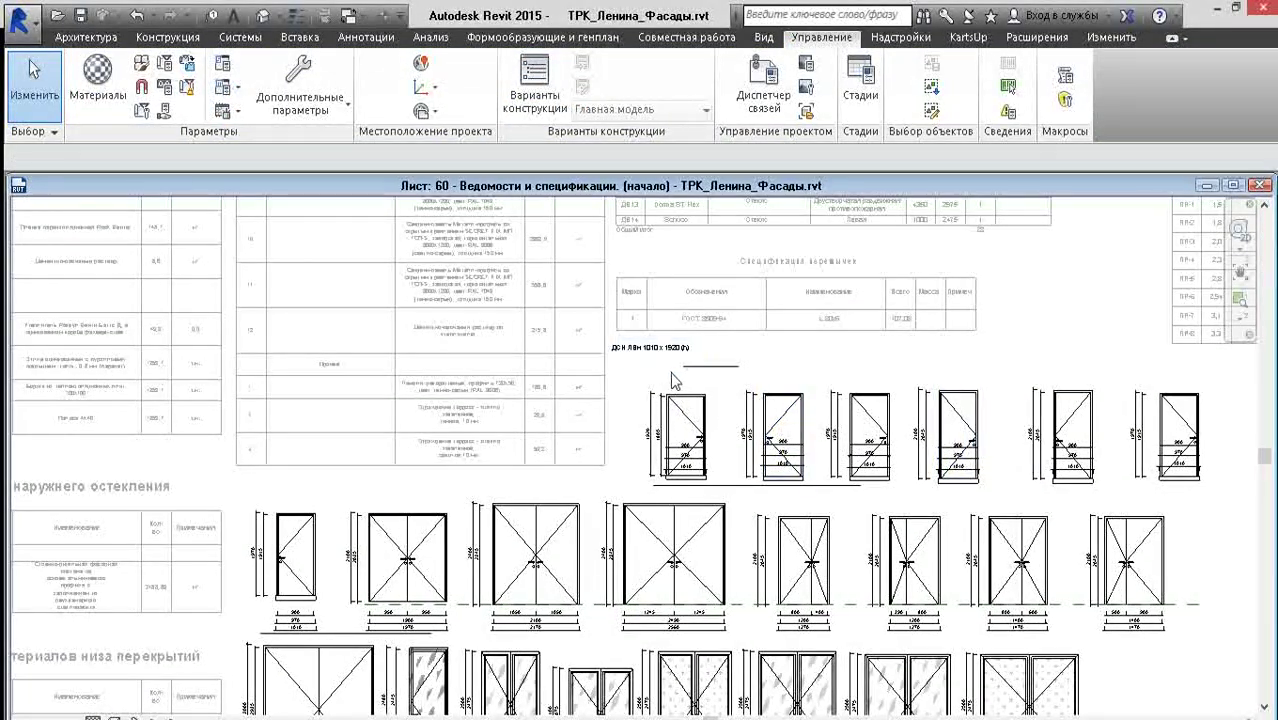
scroll(680, 381, "up", 1)
- Open Dyno Browser from Надстройки, choose Legend: Marking (19.0-Mark.Legend), and reposition the window
left_click(900, 37)
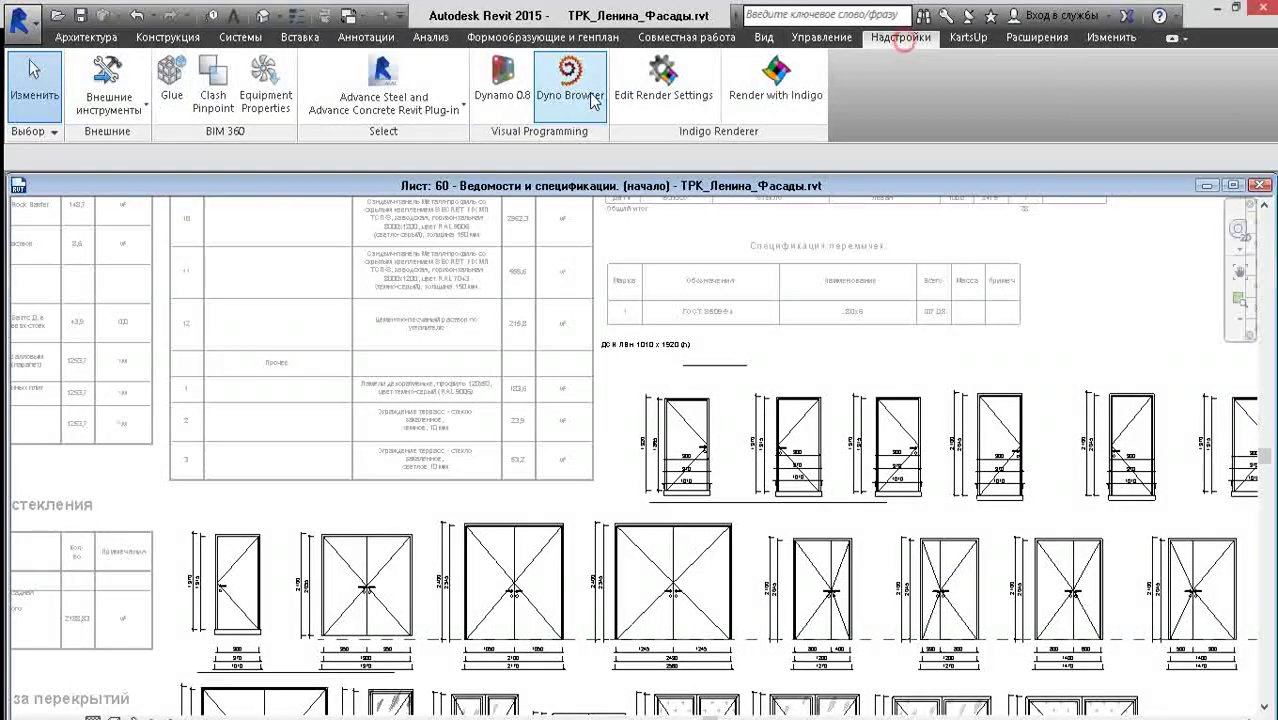
left_click(572, 92)
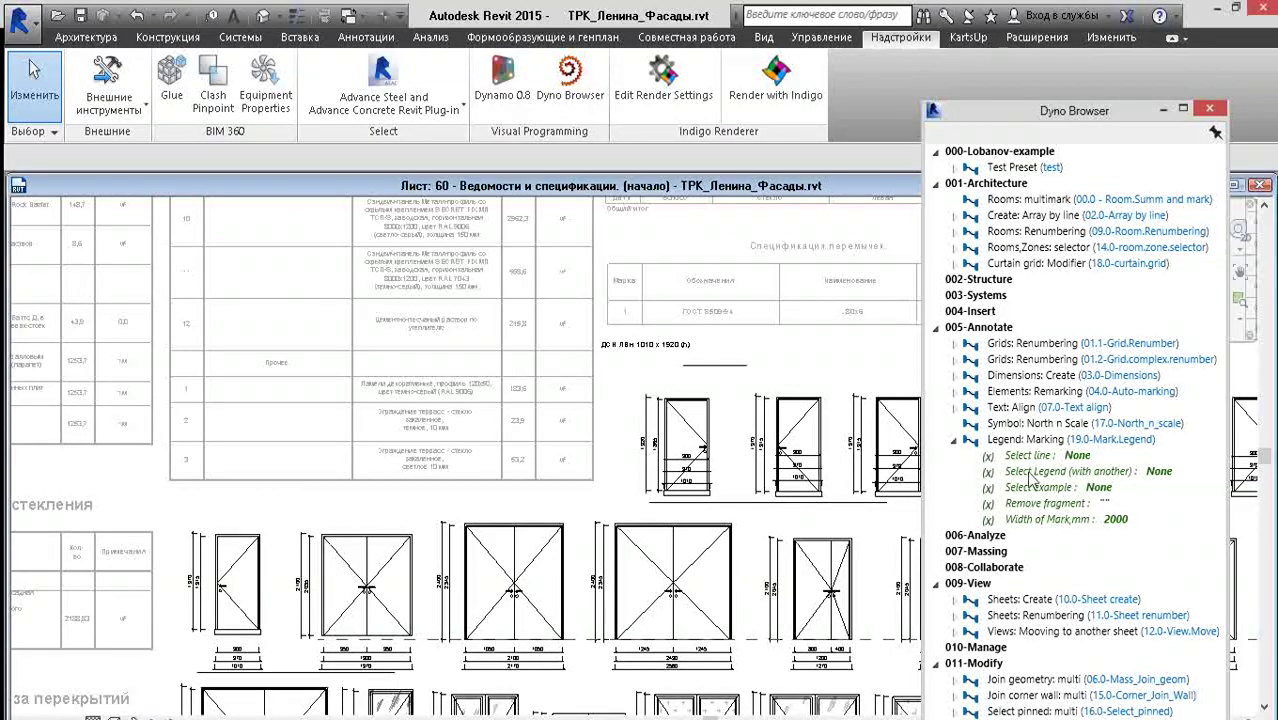
left_click(1035, 440)
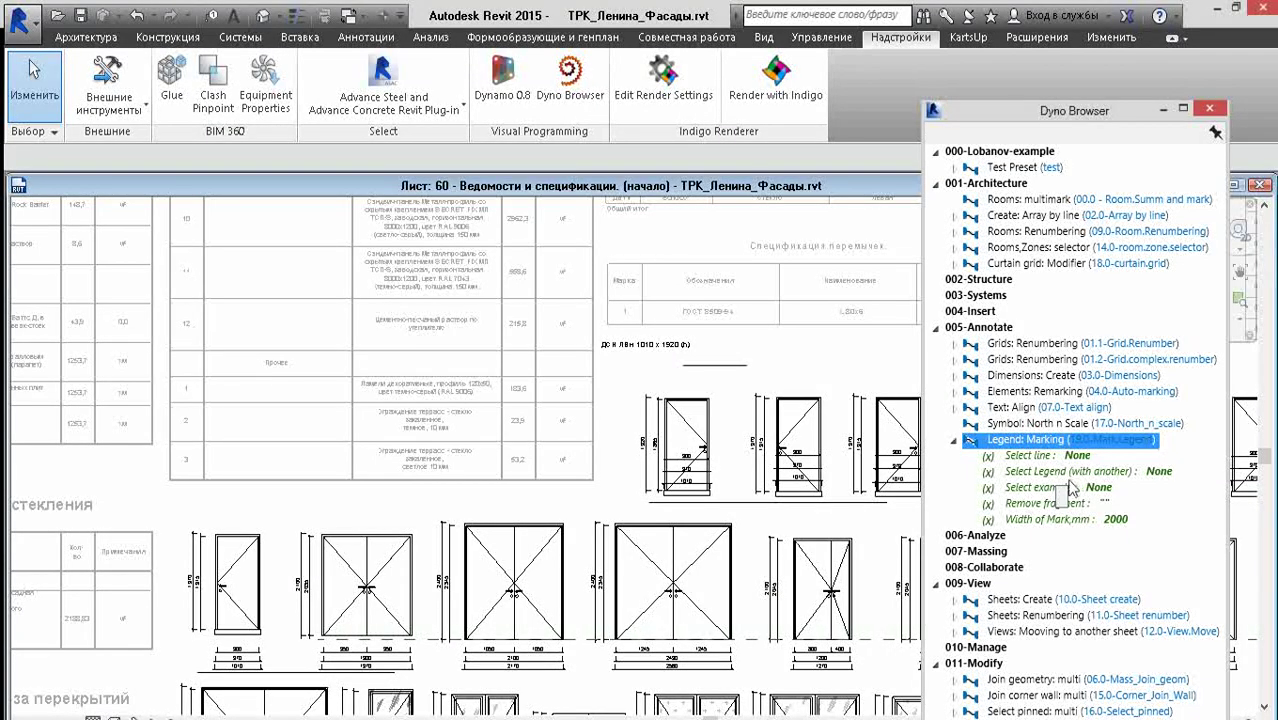
left_click(1070, 487)
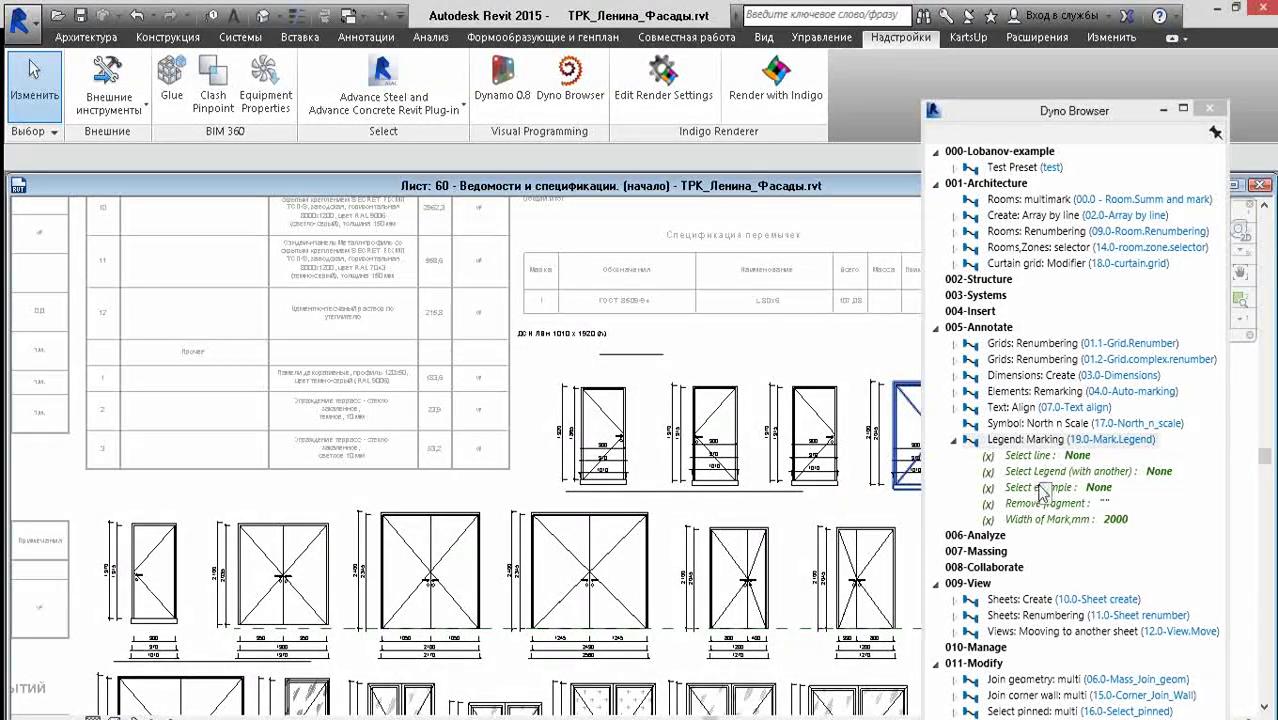
left_click_drag(1078, 118, 1093, 84)
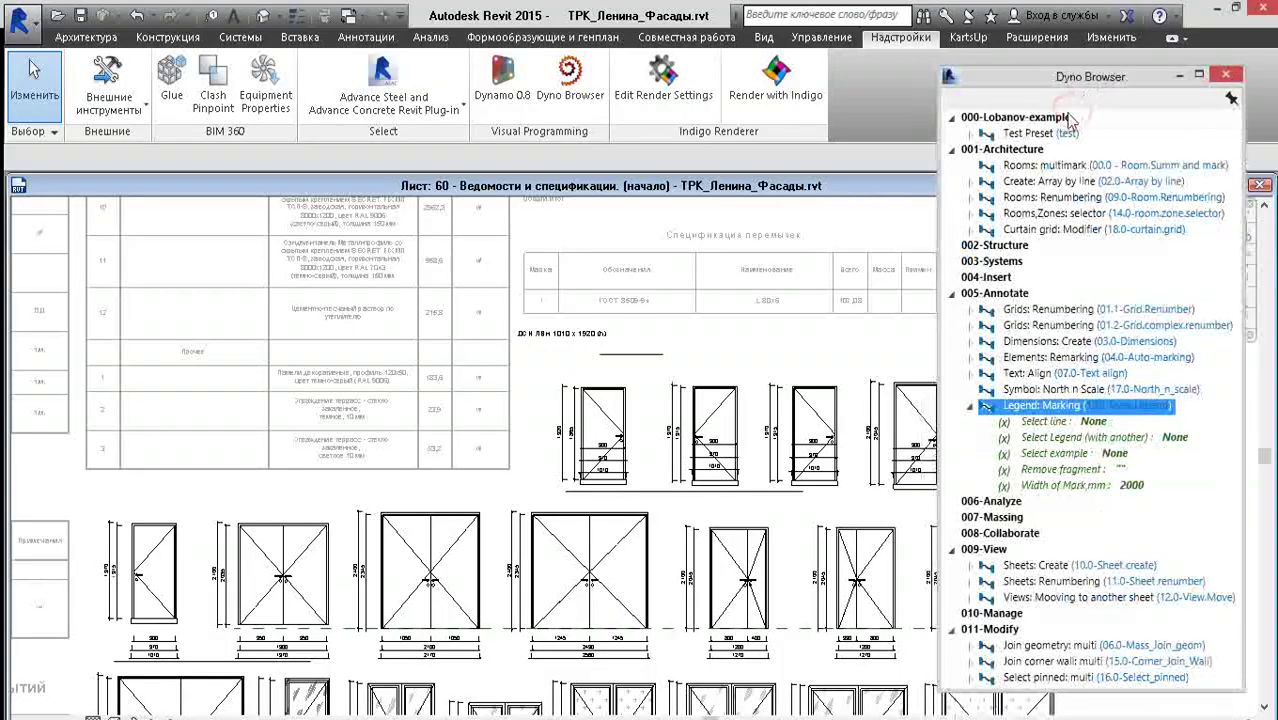
- View and close the About Dyno dialog from the script browser's context menu
right_click(1090, 78)
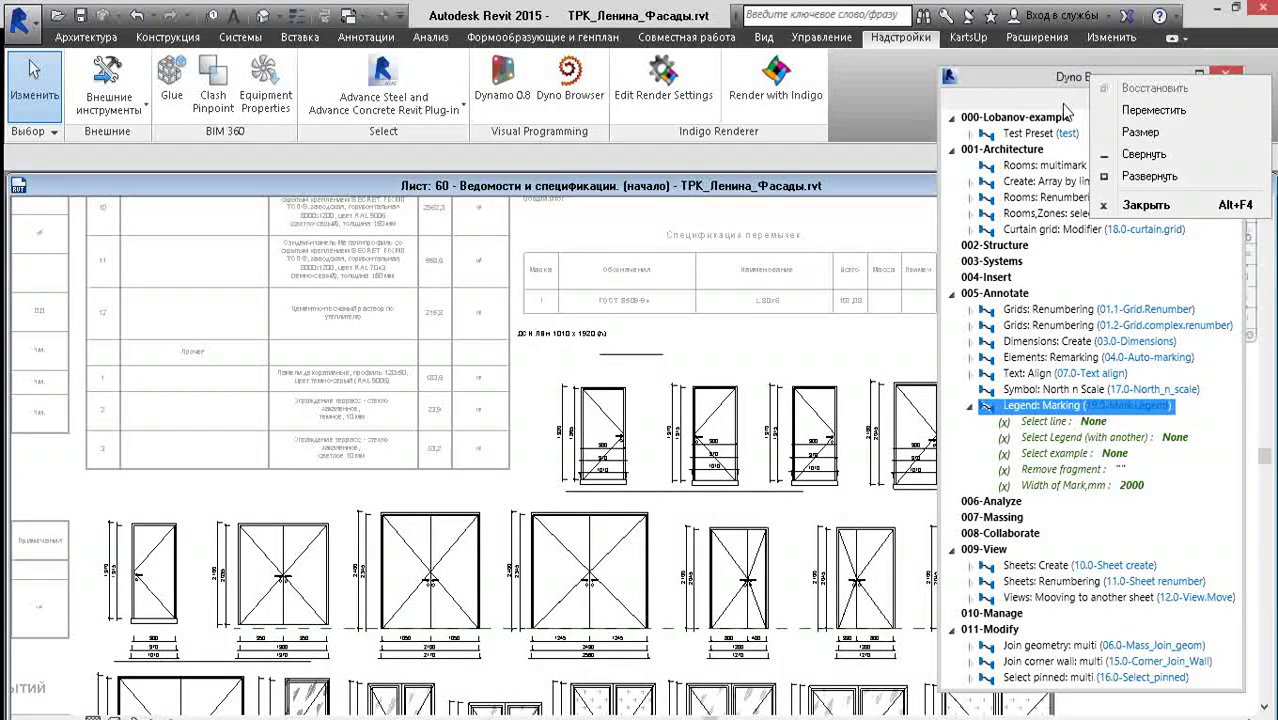
left_click(1061, 104)
right_click(1096, 120)
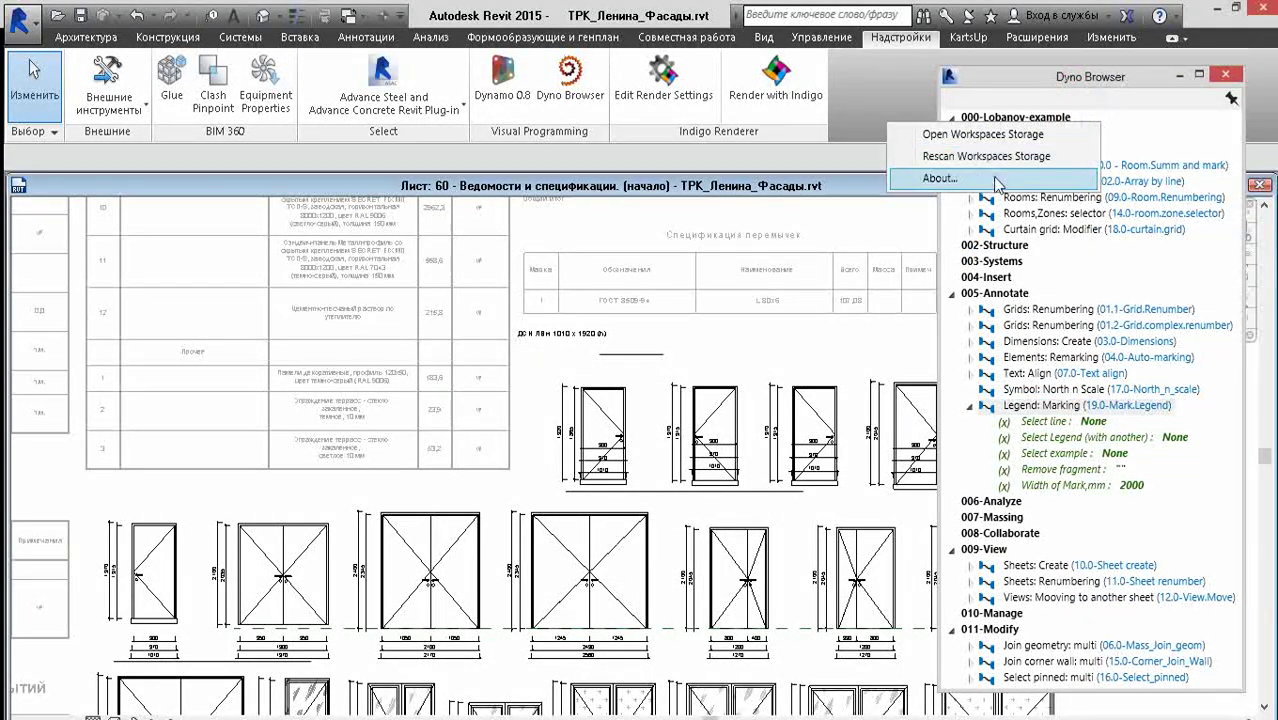
left_click(940, 178)
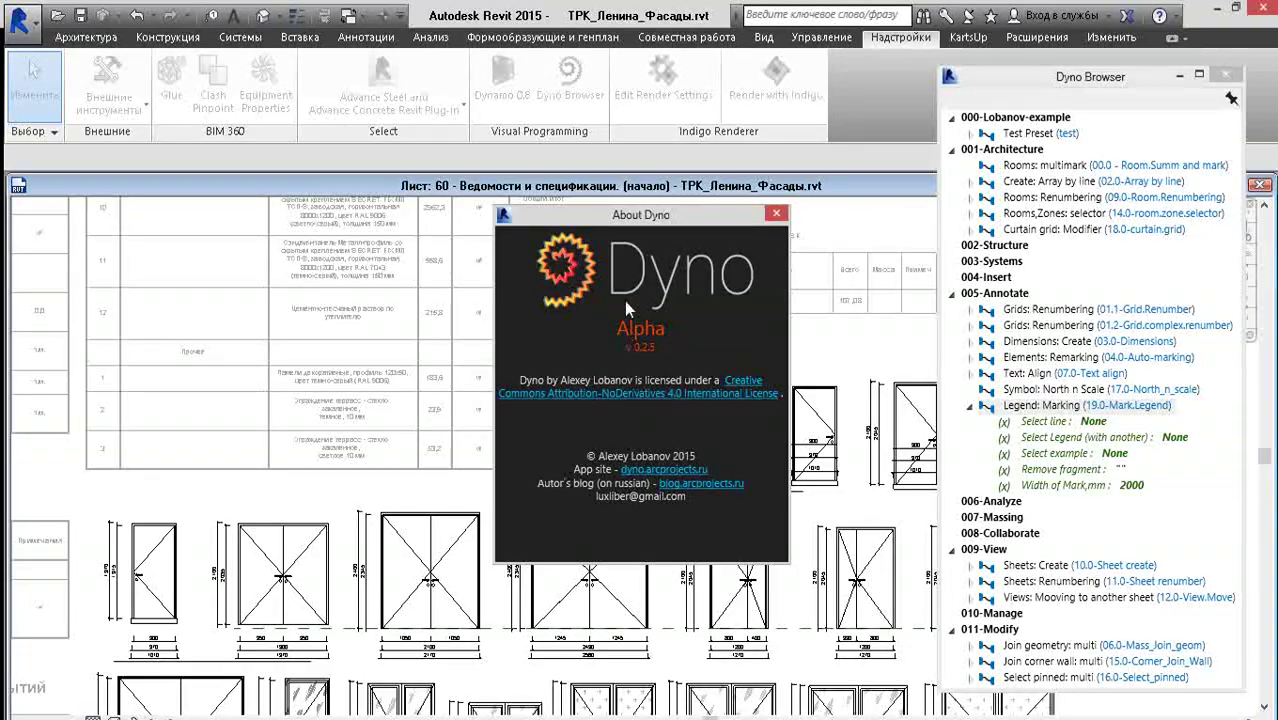
left_click_drag(633, 226, 420, 230)
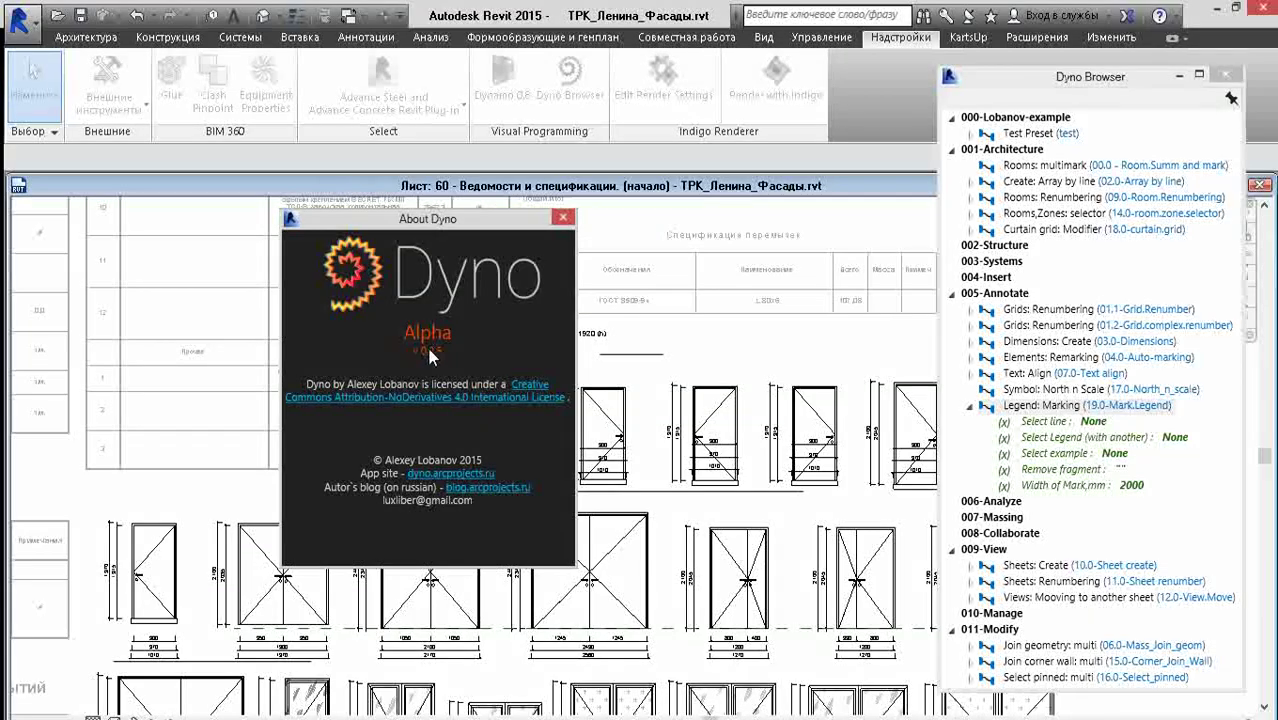
left_click(562, 220)
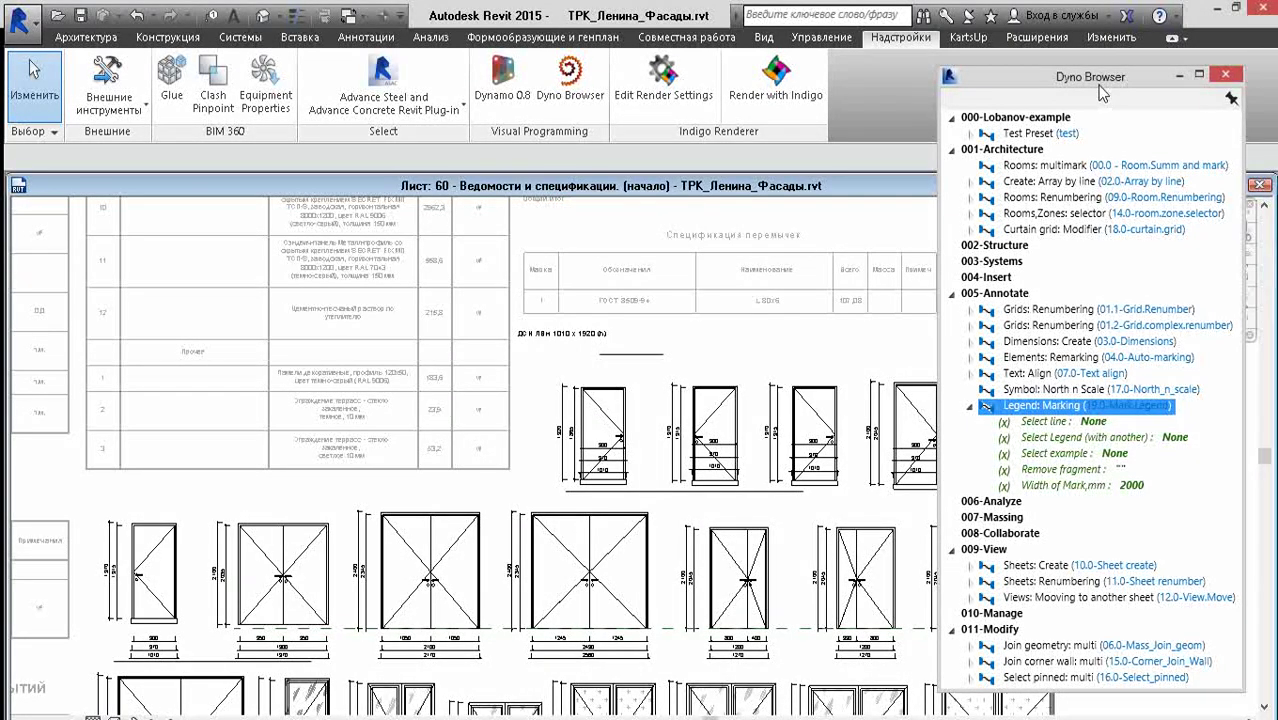
left_click_drag(1100, 90, 1058, 92)
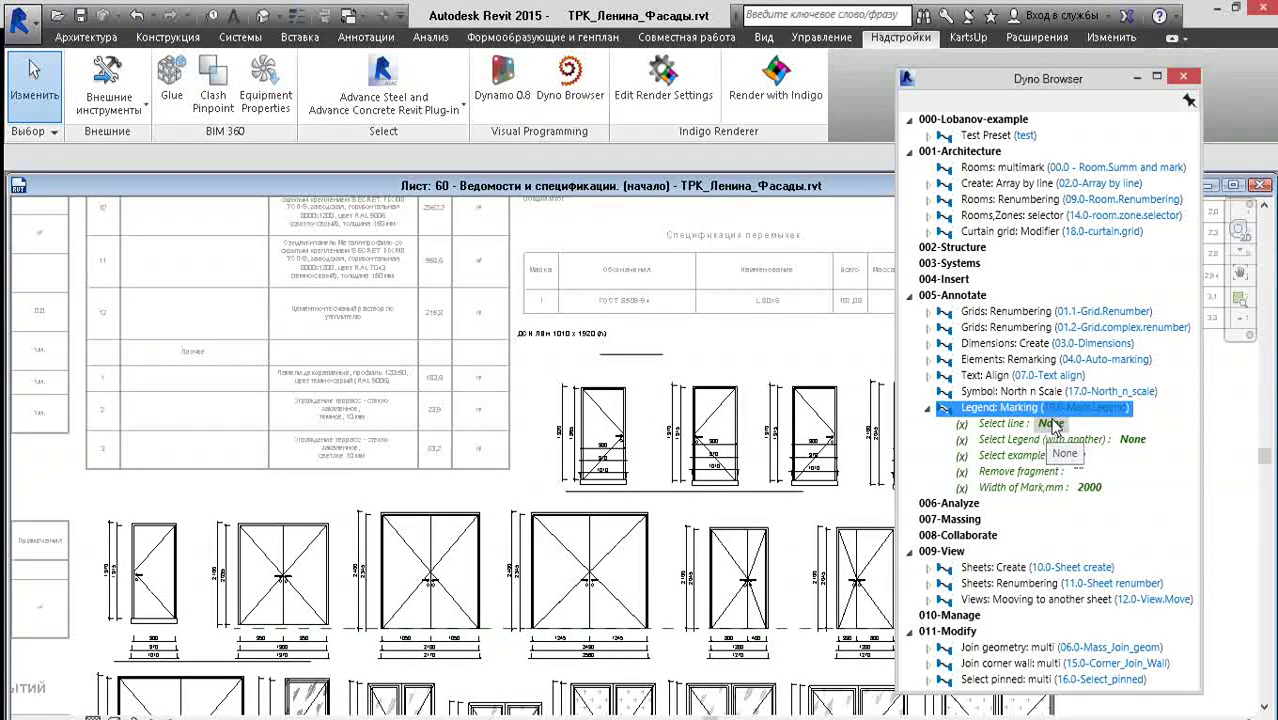
- Set Select line to the short line above the door row (Id: 16520915), then start Select Legend
left_click(1050, 425)
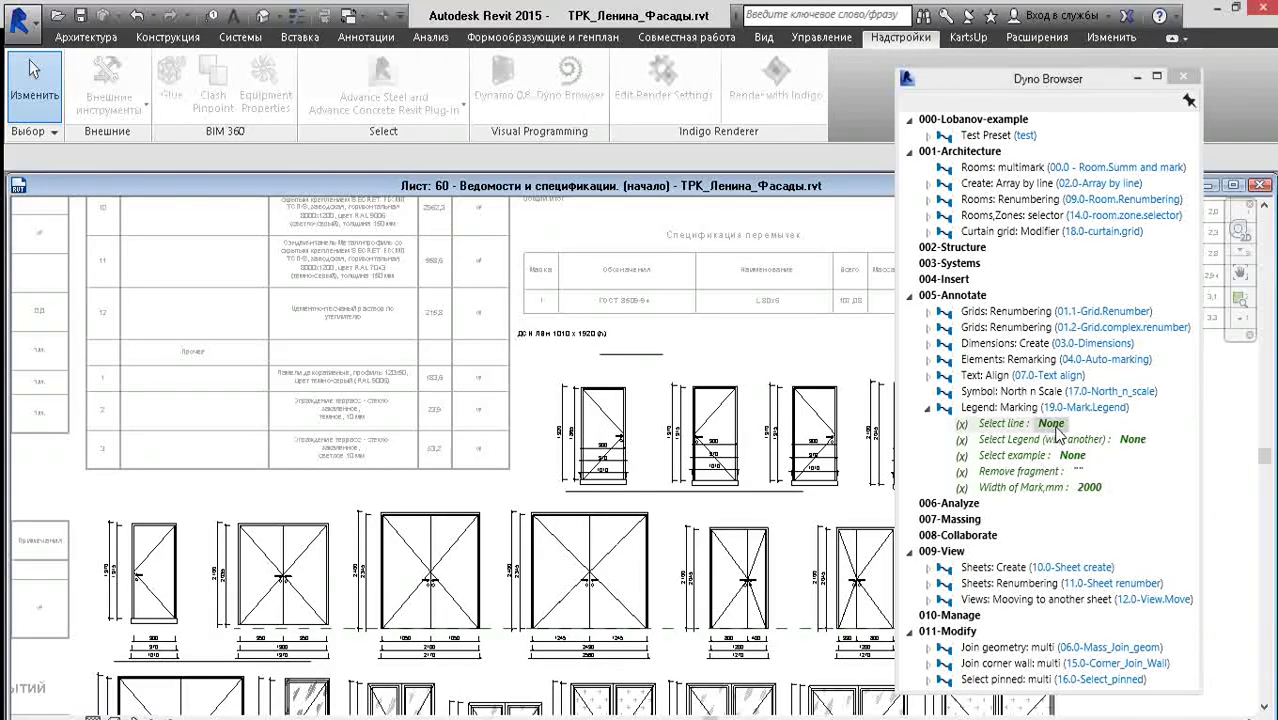
left_click(643, 358)
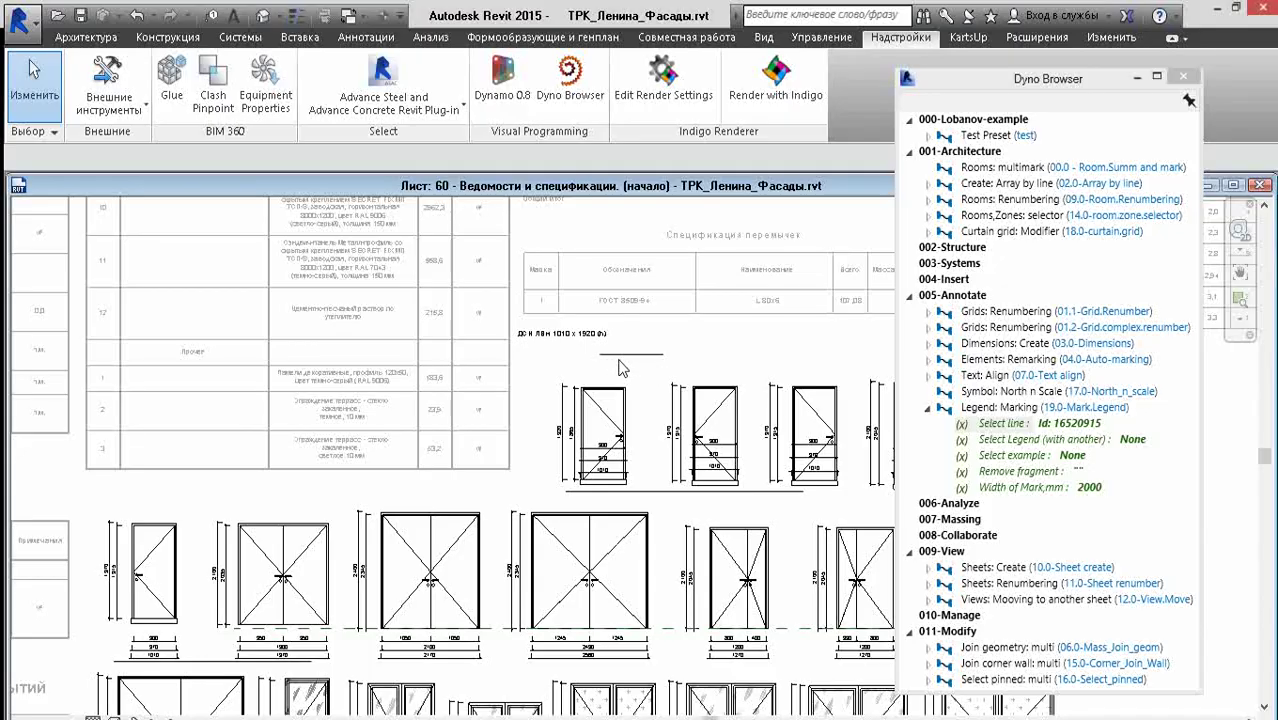
left_click(1131, 439)
- Set Legend: Marking's Select Legend to the whole top row of door components
middle_click_drag(855, 440, 695, 428)
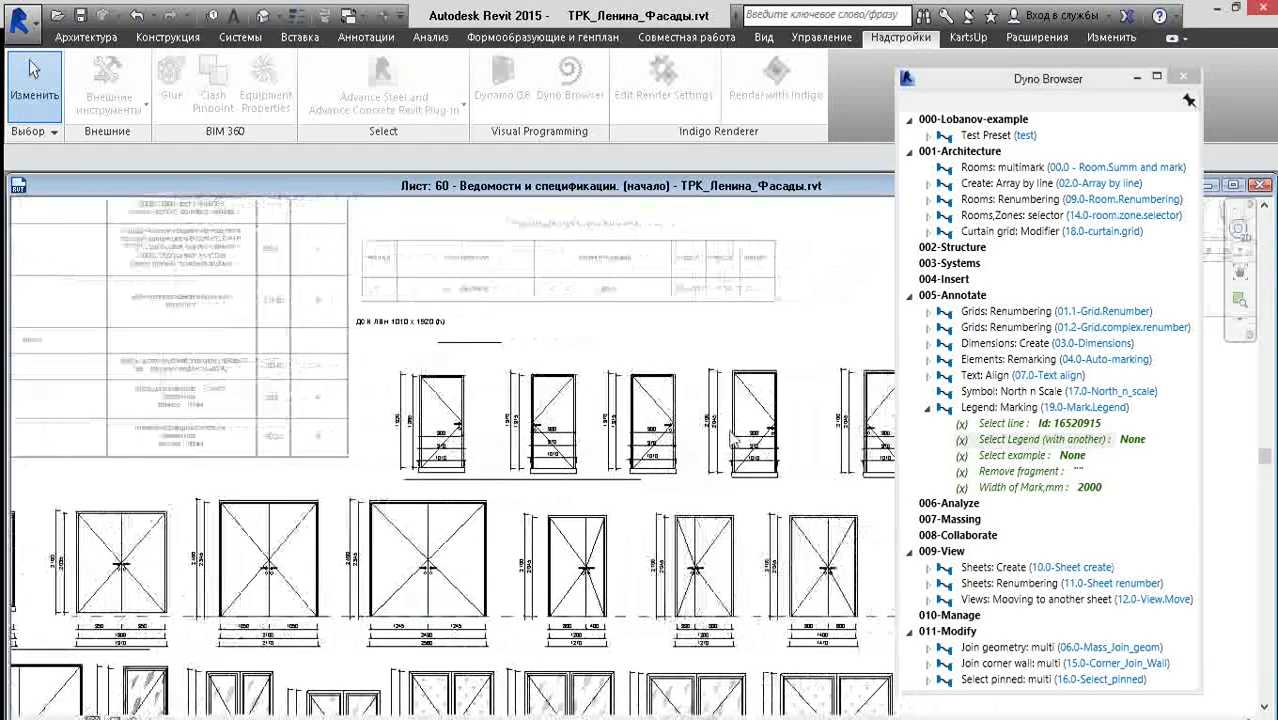
scroll(808, 438, "down", 1)
scroll(808, 438, "down", 1)
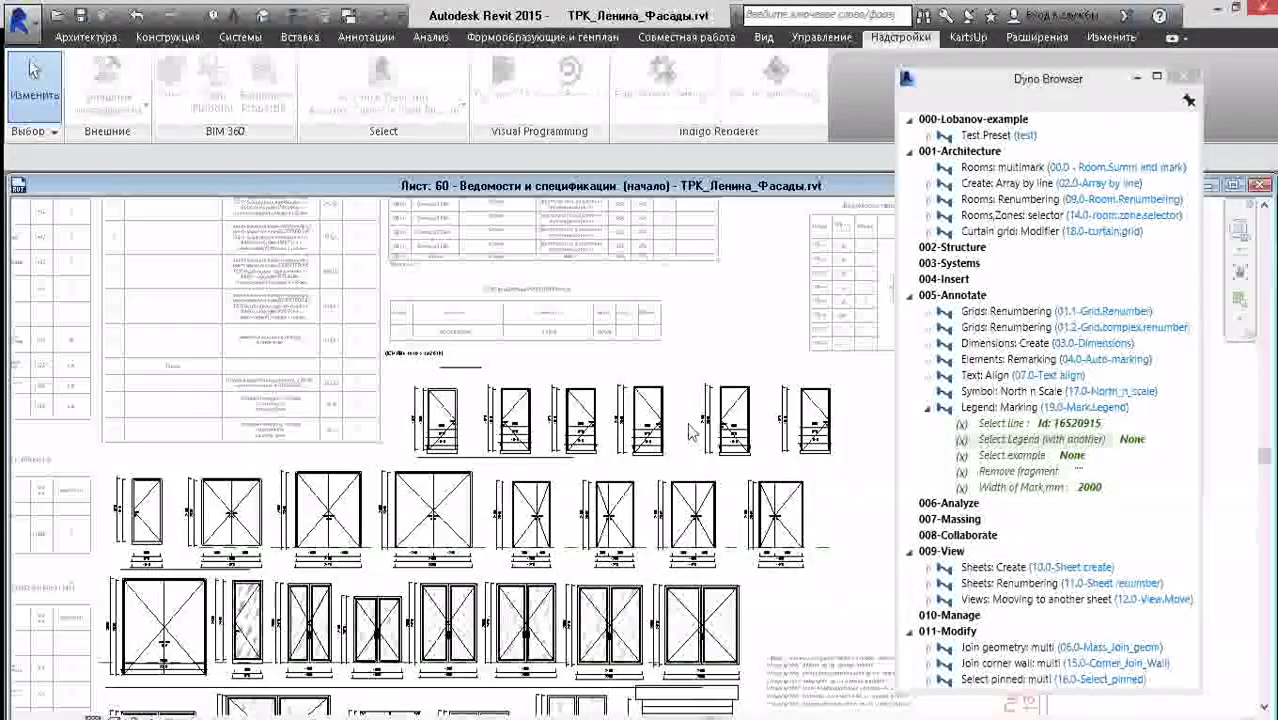
left_click(853, 431)
left_click_drag(853, 431, 371, 421)
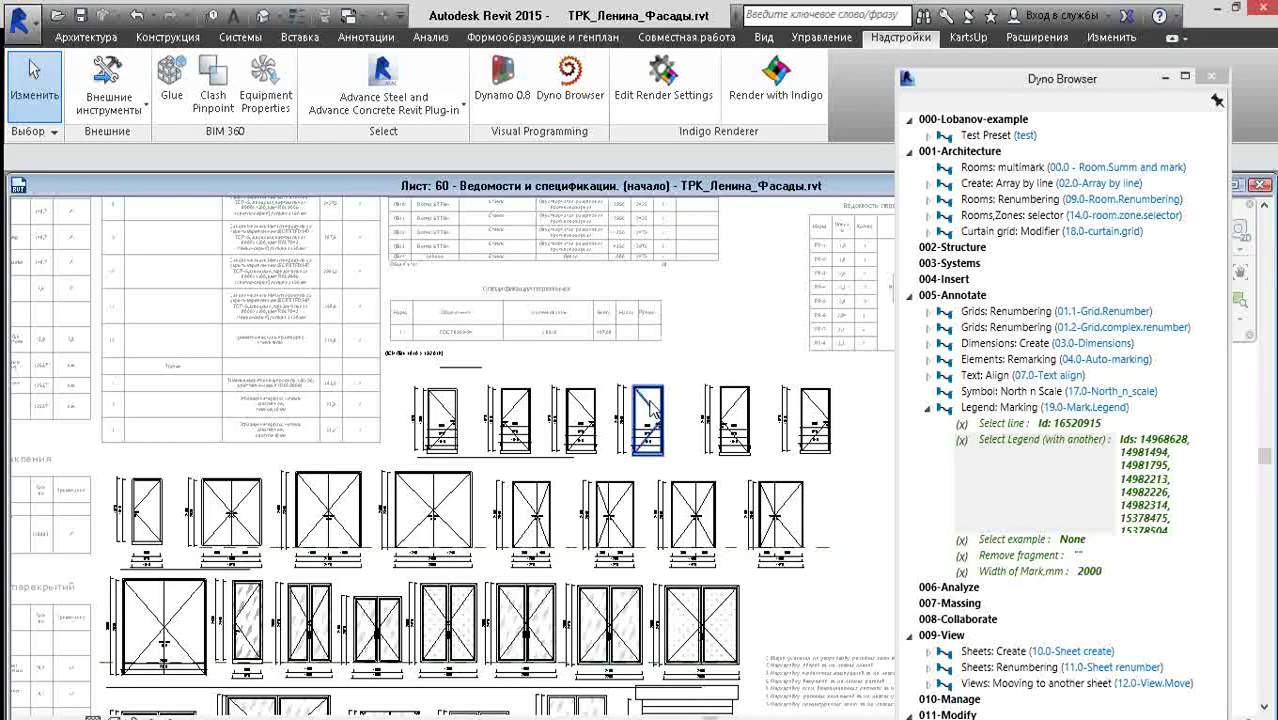
- Set the script's example to the ДСН ЛВн 1010 x 1920 (h) text note, Id 16481926
left_click(1072, 539)
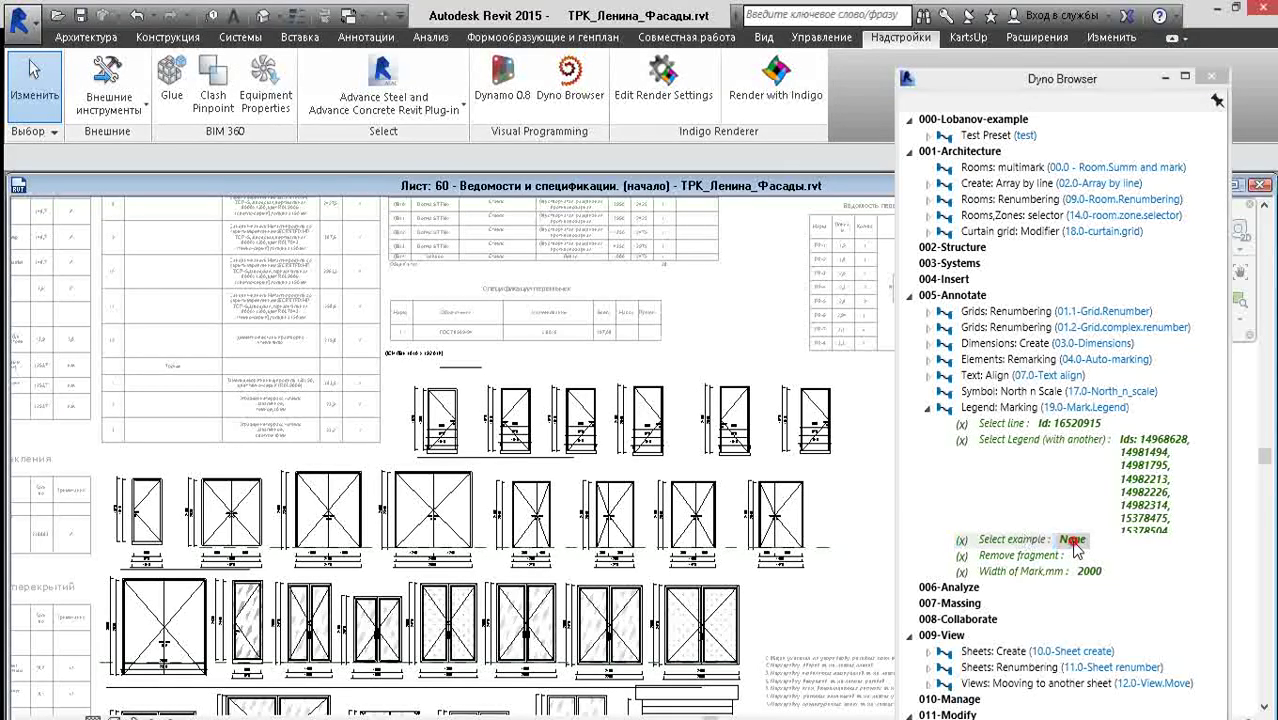
left_click(407, 364)
scroll(407, 364, "up", 3)
scroll(407, 366, "up", 2)
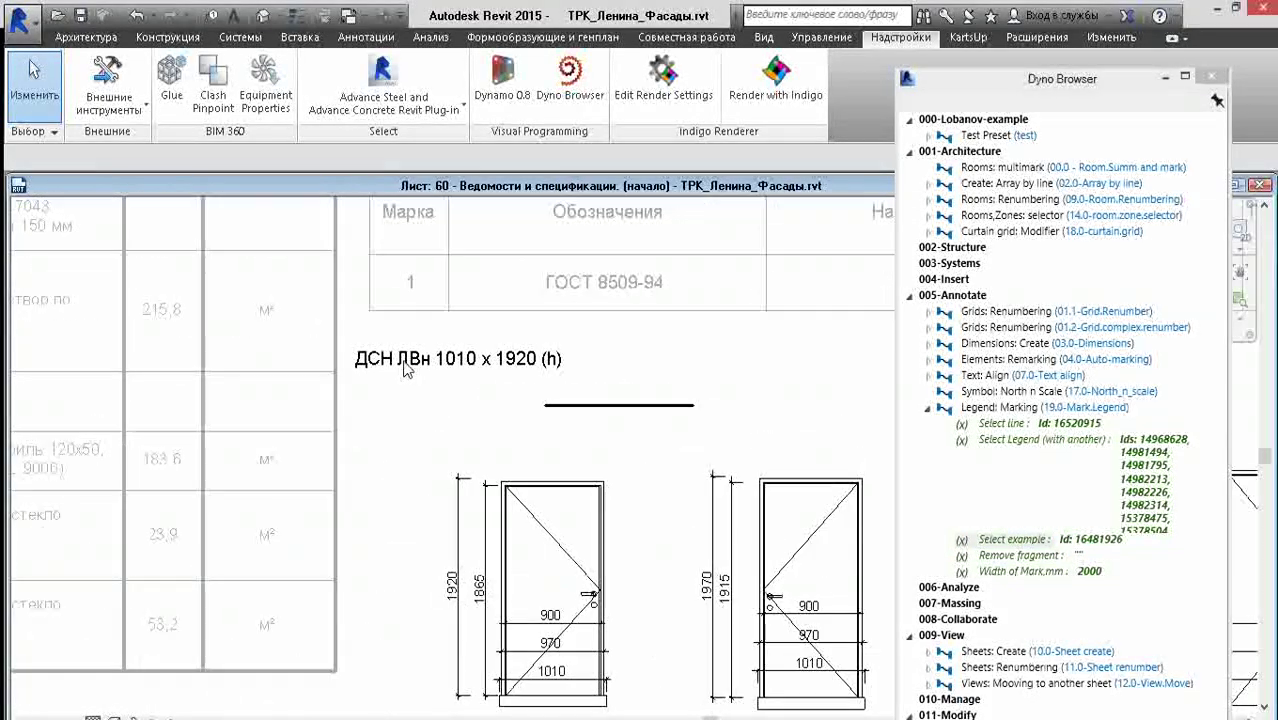
- Show the Properties palette and review the sample text note's type settings without changes
key("ctrl+1")
left_click(866, 372)
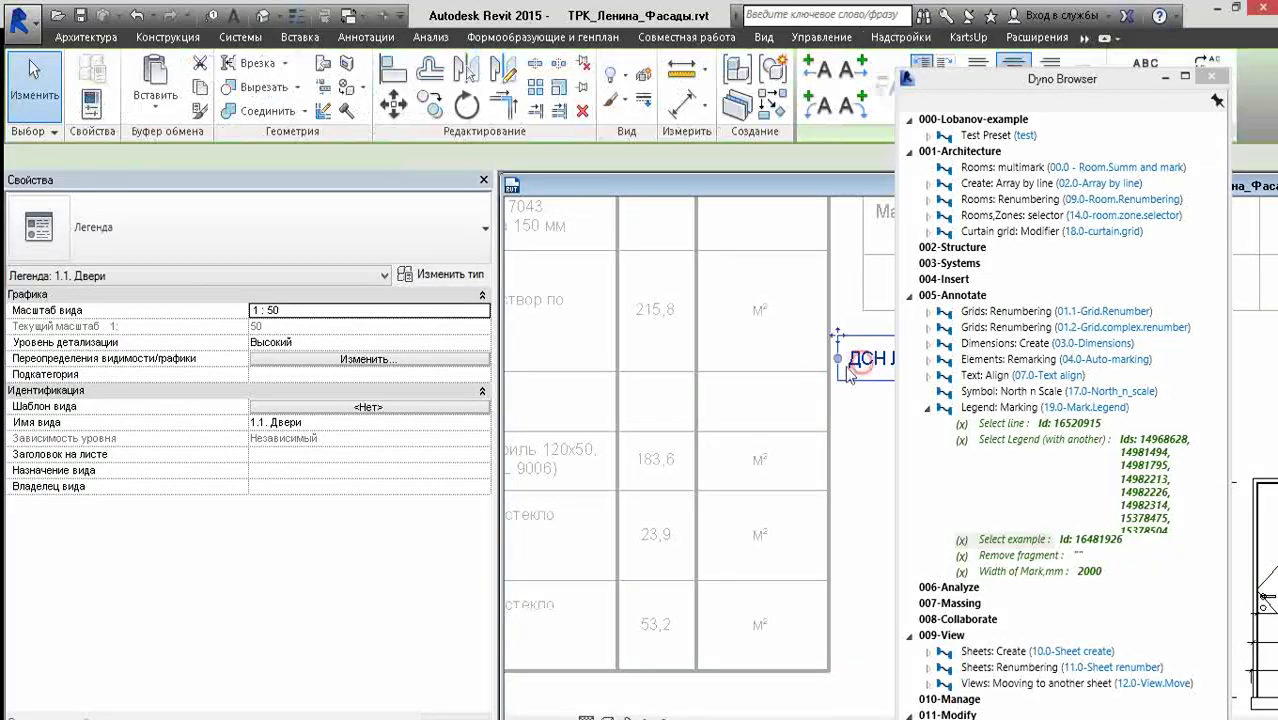
scroll(670, 390, "down", 2)
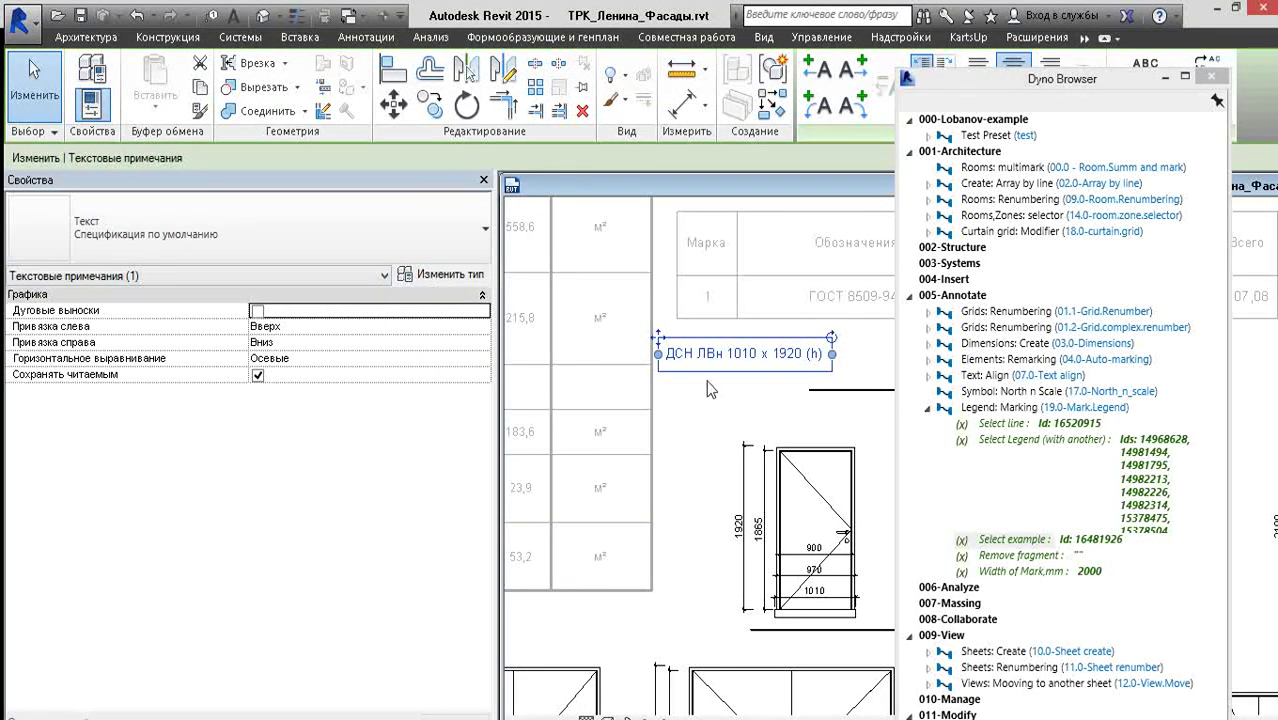
left_click(447, 280)
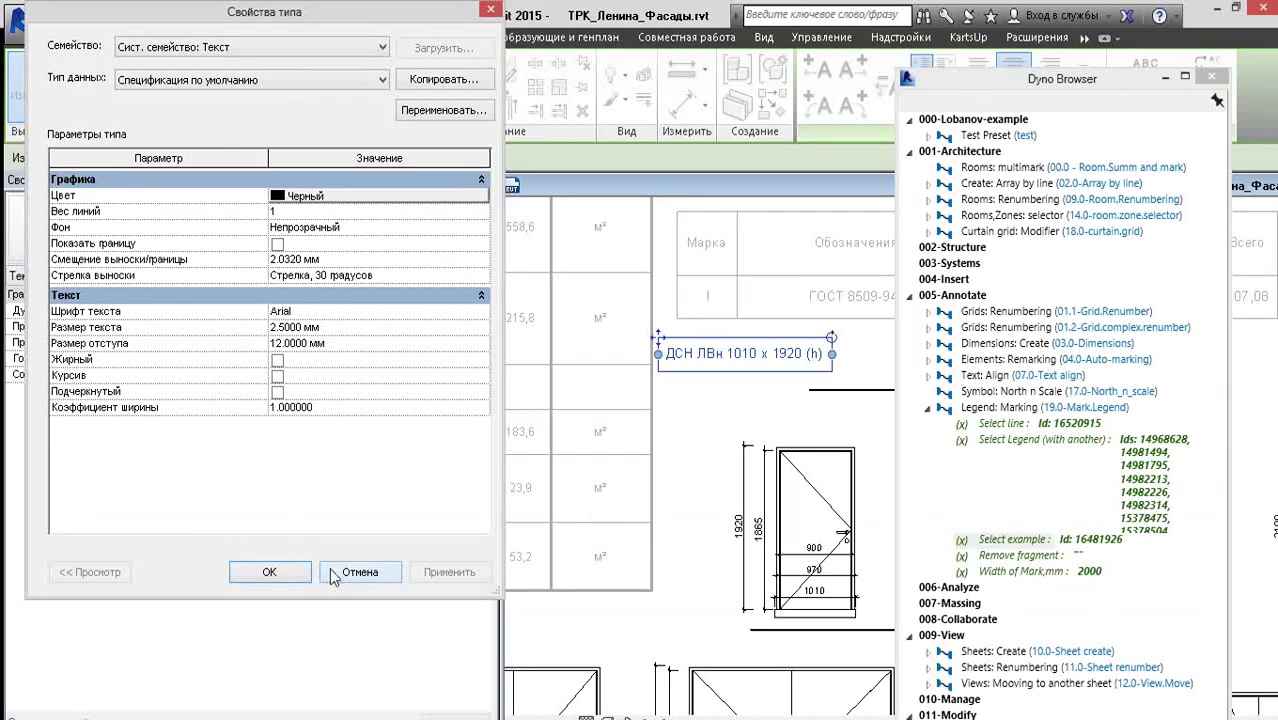
left_click(333, 578)
left_click(625, 490)
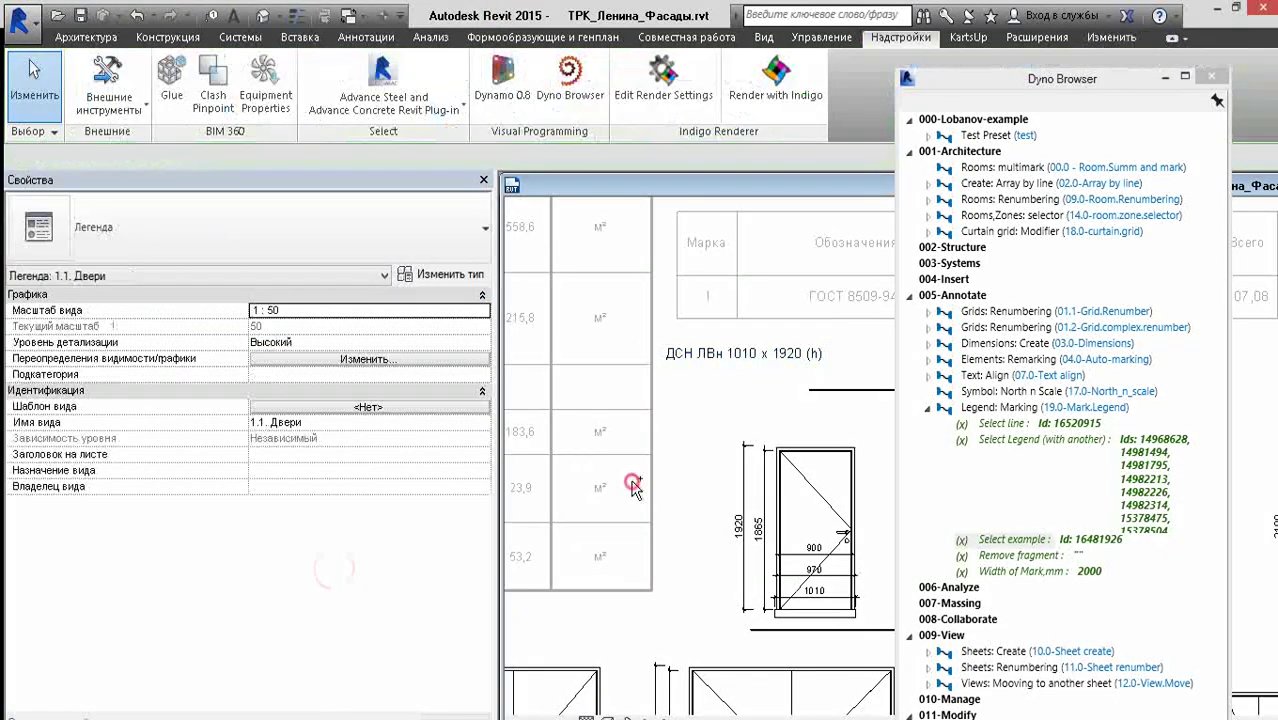
- Check that the ДСН ЛВн 1010 x 1920 (h) text uses type Спецификация по умолчанию, unchanged
left_click(727, 366)
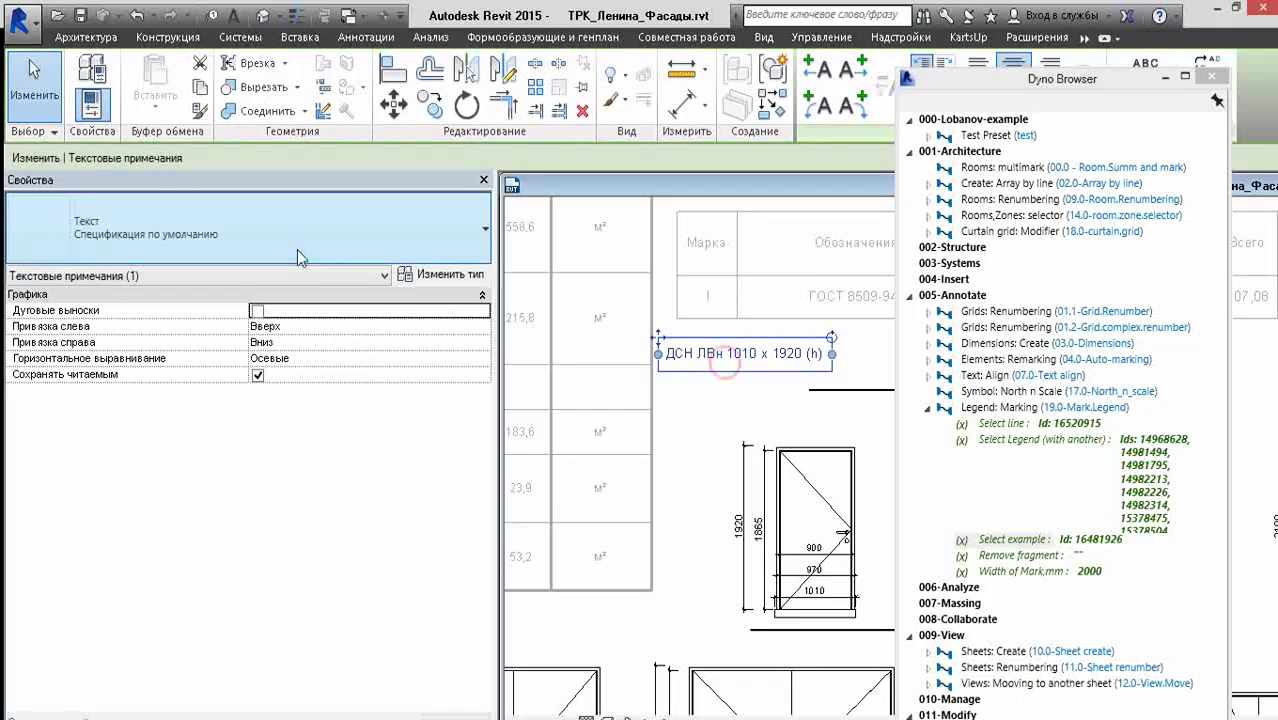
left_click(120, 236)
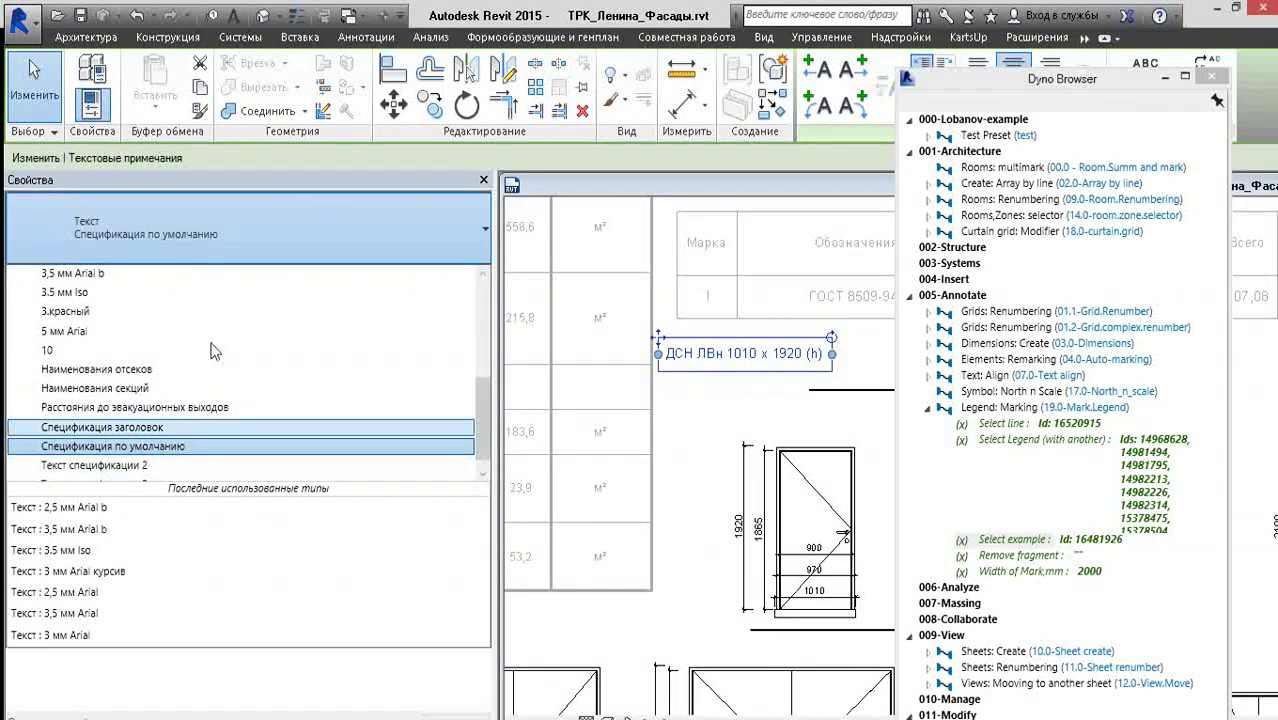
left_click(275, 236)
left_click(276, 233)
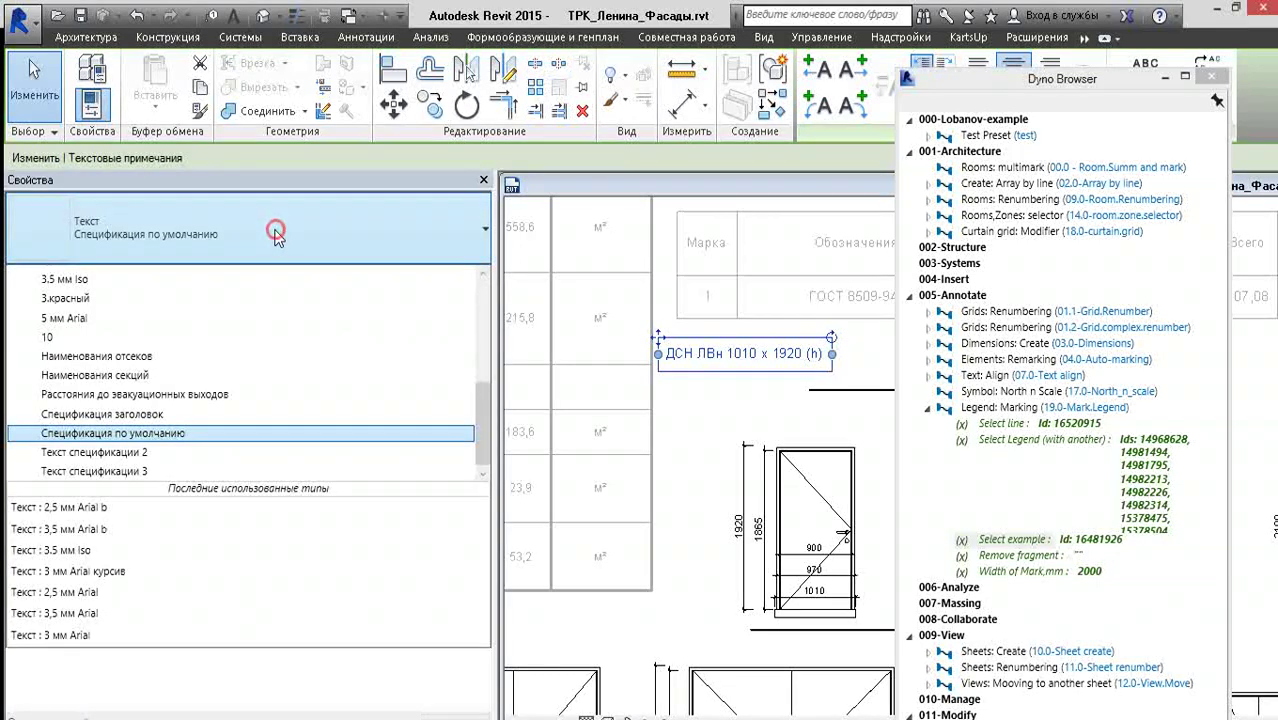
left_click(246, 227)
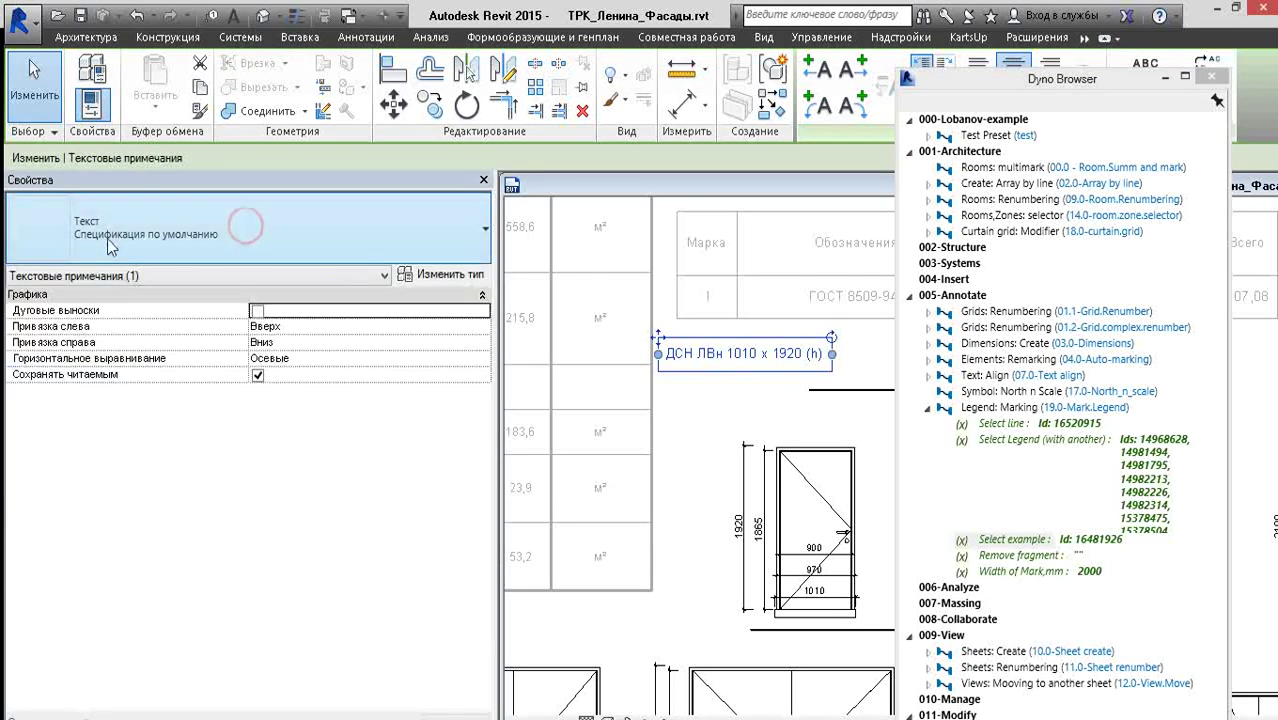
left_click(636, 432)
scroll(760, 390, "down", 2)
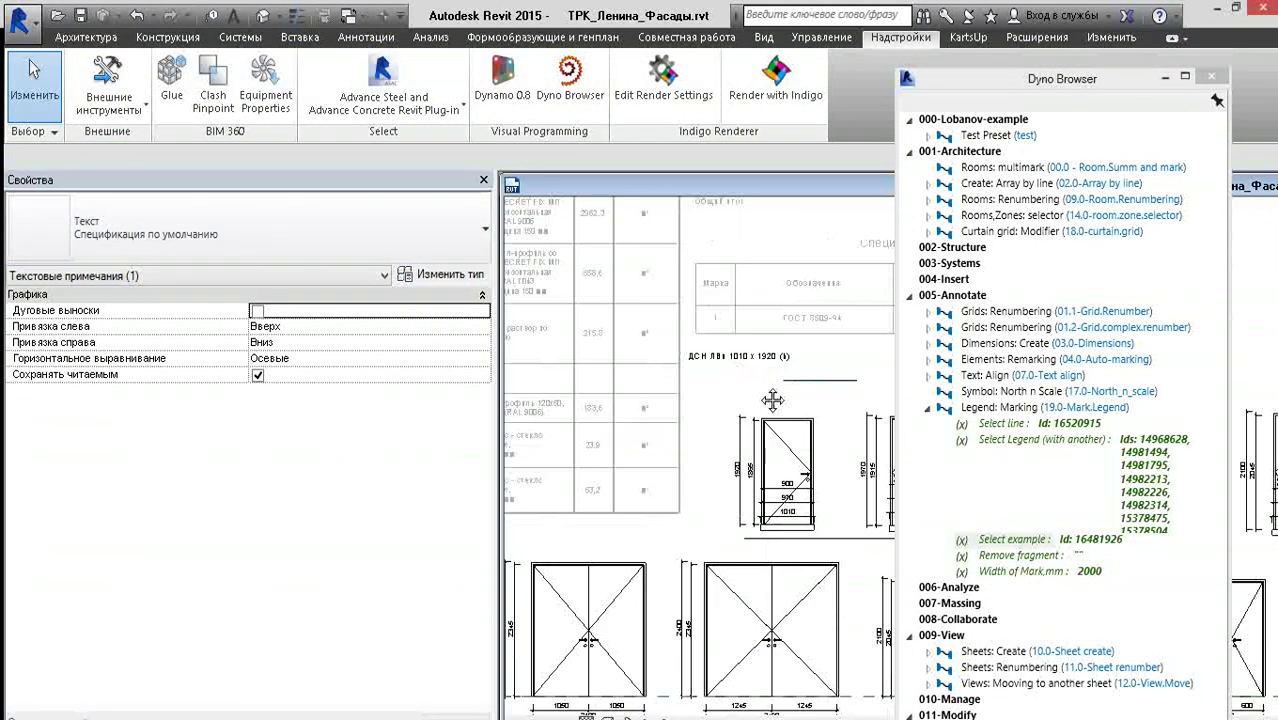
scroll(772, 400, "up", 2)
scroll(630, 346, "up", 1)
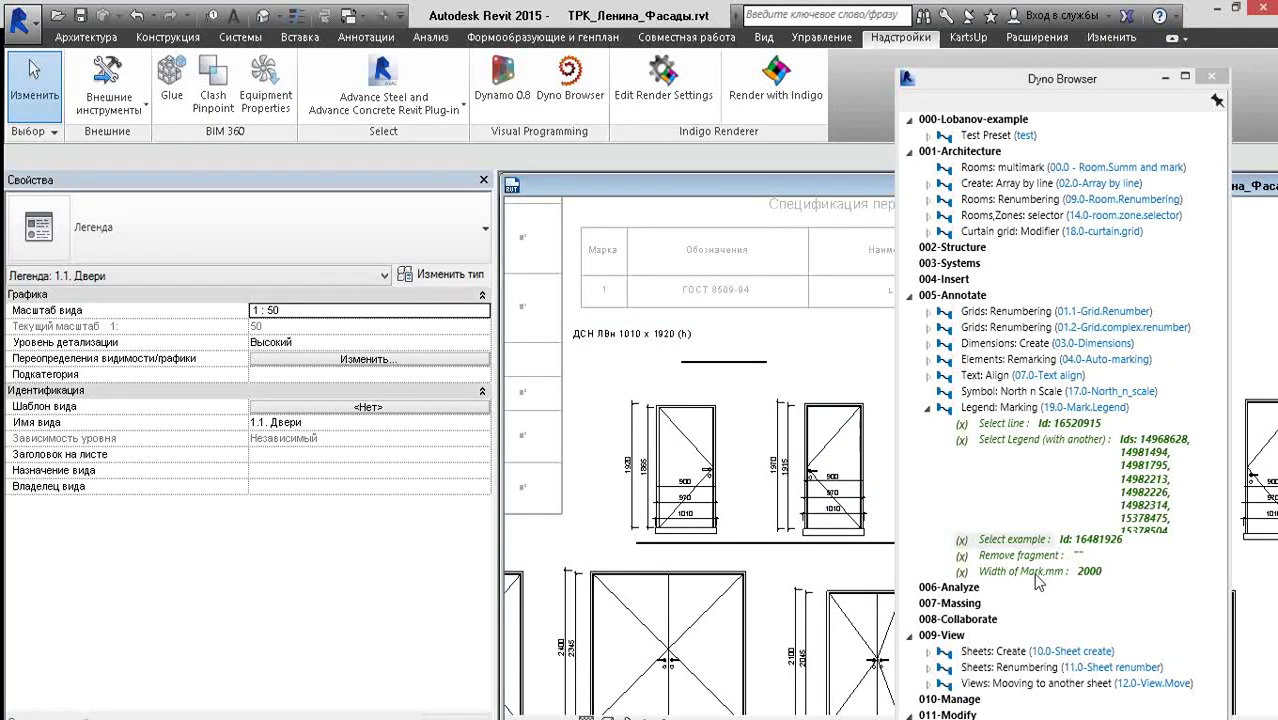
- Check Legend: Marking's Remove fragment field in Dyno Browser, leaving it empty
left_click_drag(1076, 555, 1076, 563)
left_click_drag(1081, 558, 1088, 578)
left_click(736, 393)
scroll(650, 360, "down", 2)
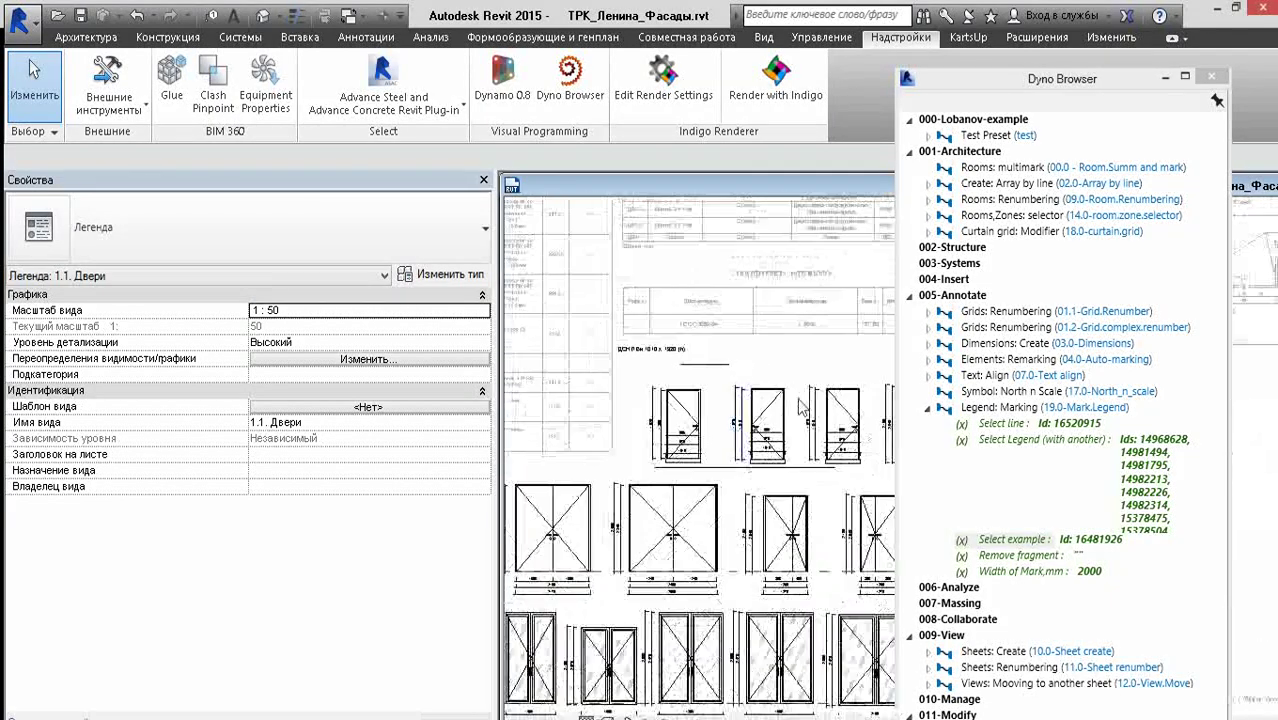
scroll(650, 360, "down", 2)
- Run Legend: Marking and highlight RAL 7043 (графит) in the first door's new mark
left_click(997, 409)
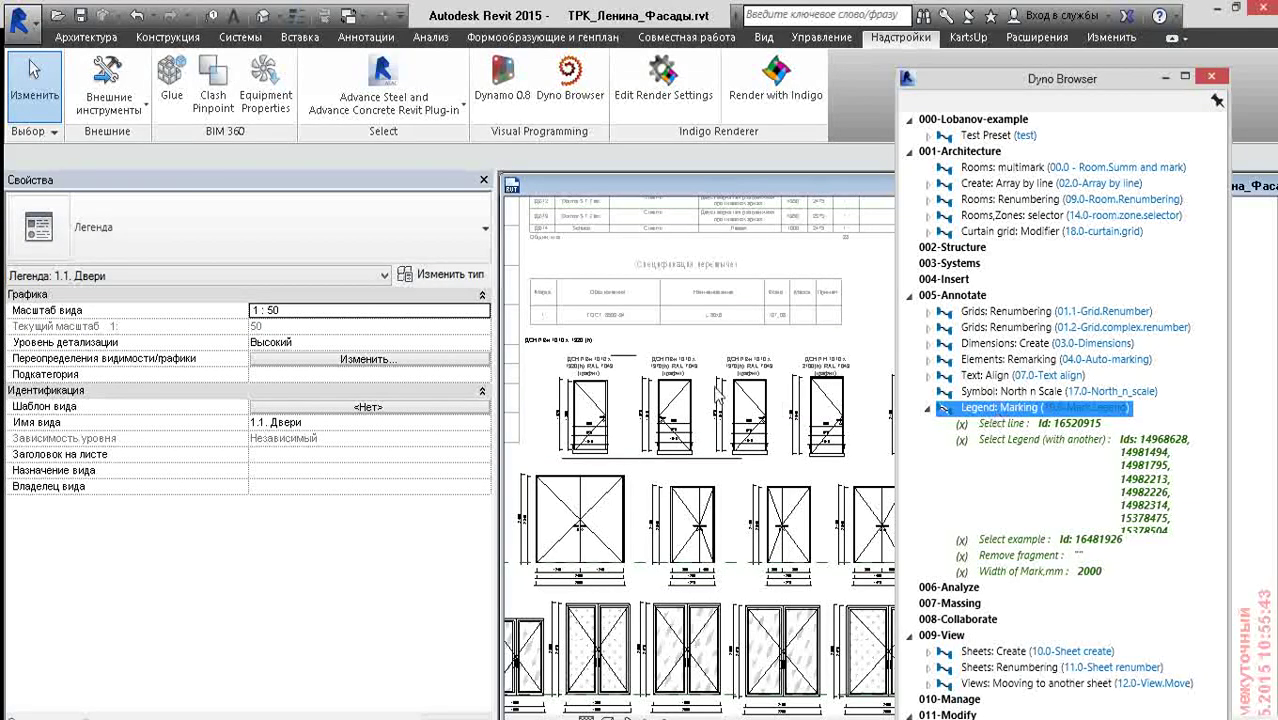
scroll(608, 394, "up", 2)
scroll(608, 394, "up", 2)
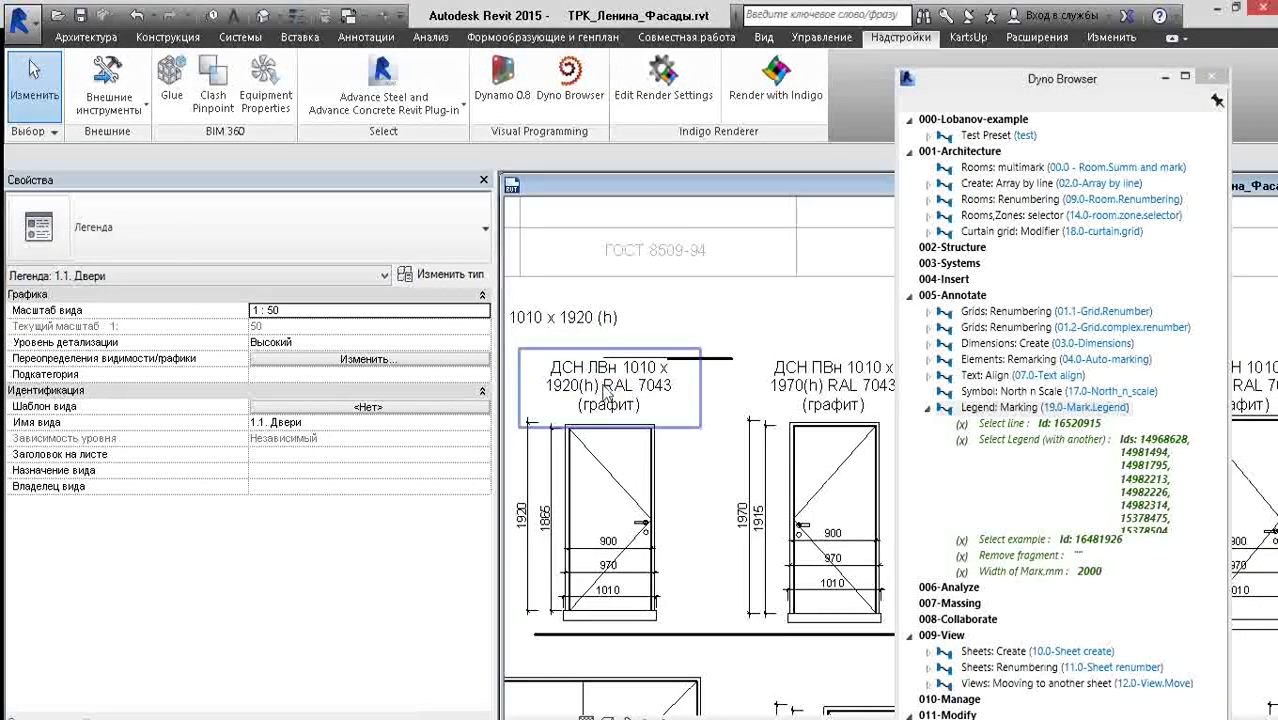
middle_click_drag(606, 392, 660, 396)
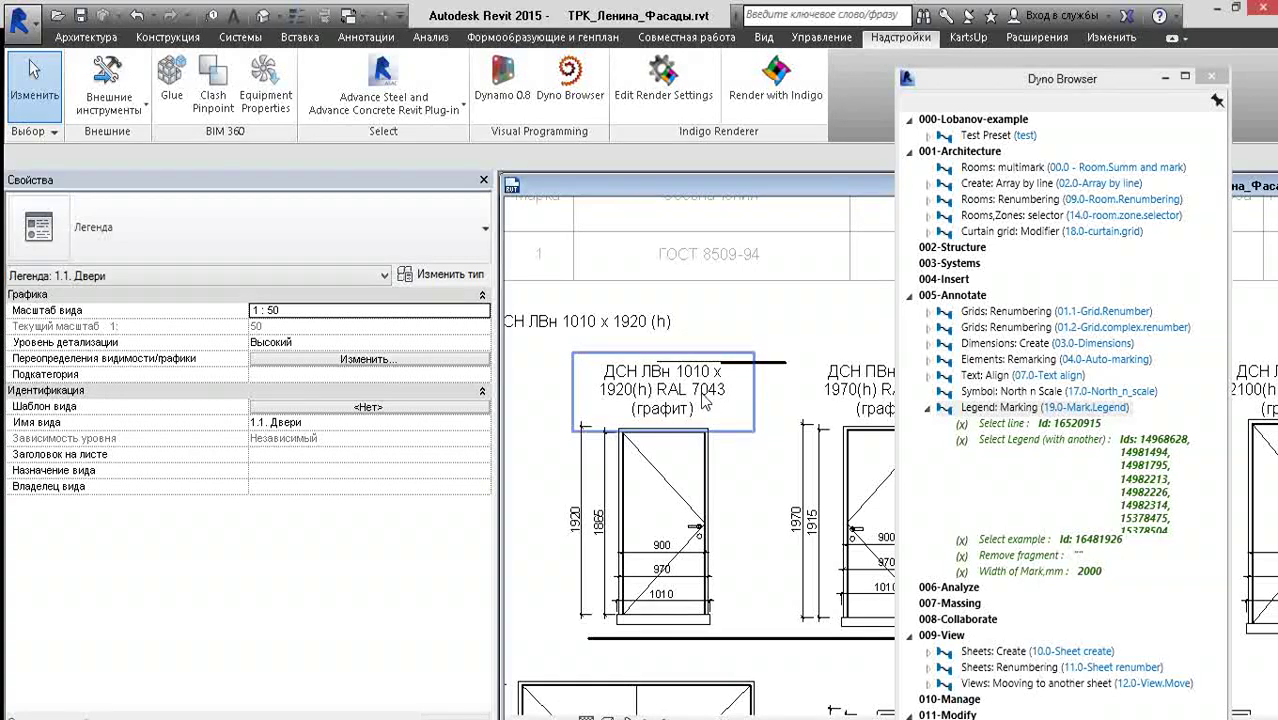
middle_click_drag(655, 380, 693, 384)
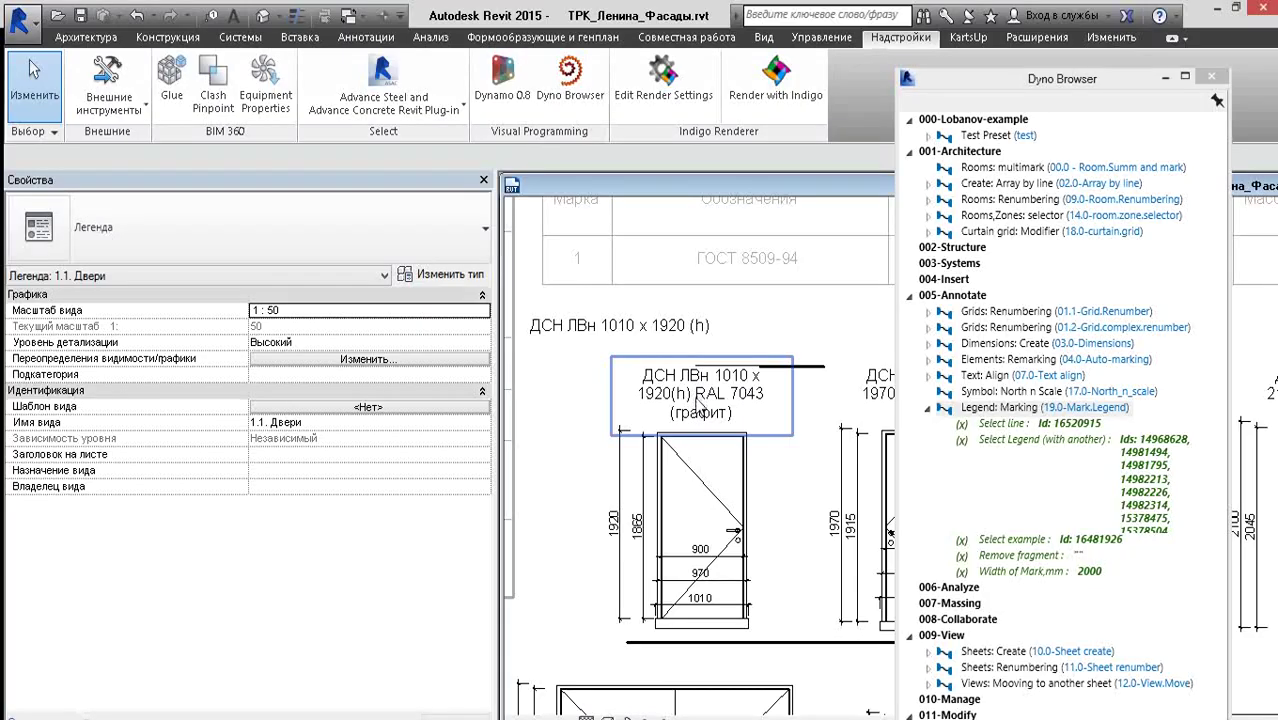
left_click(701, 394)
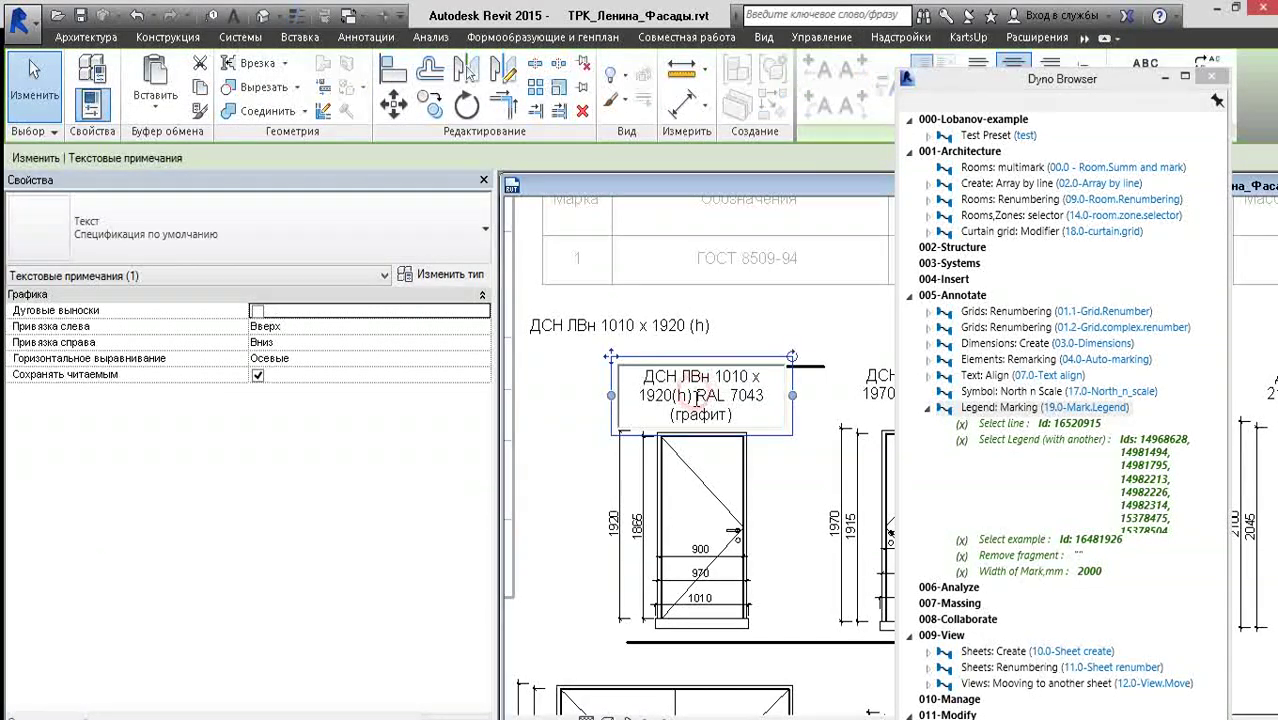
left_click_drag(694, 396, 748, 420)
key("ctrl+c")
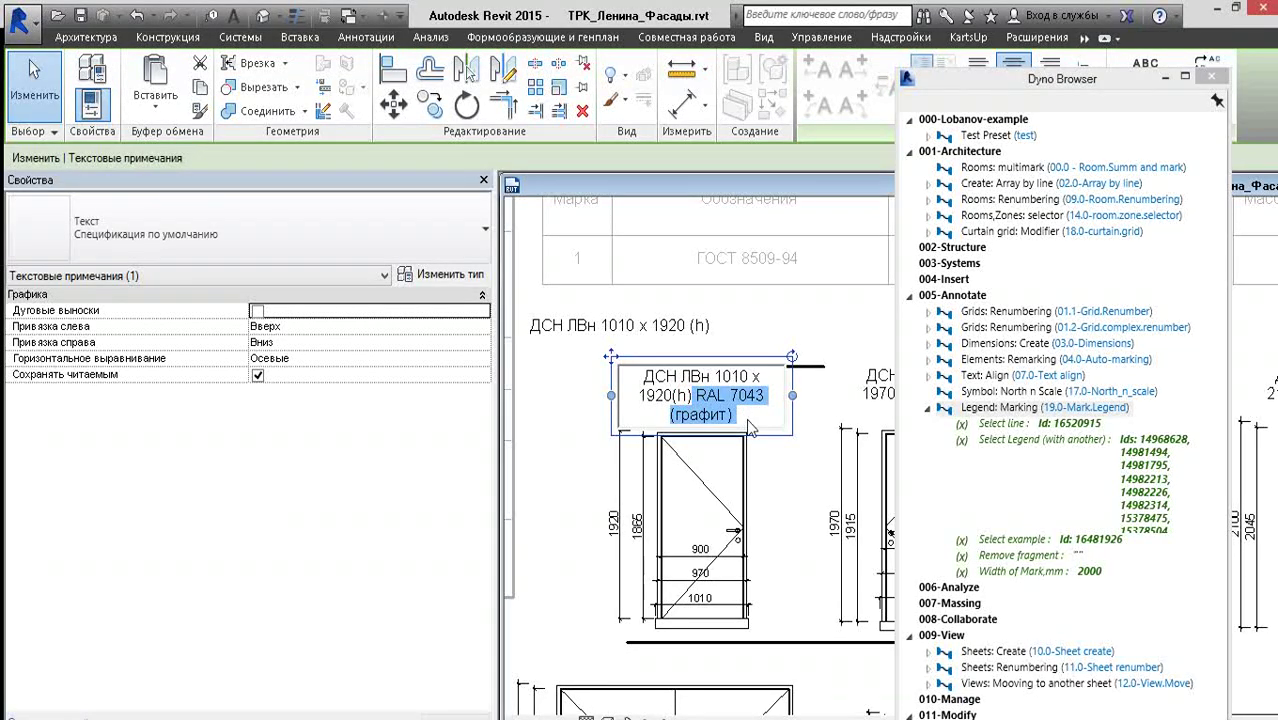
left_click(769, 318)
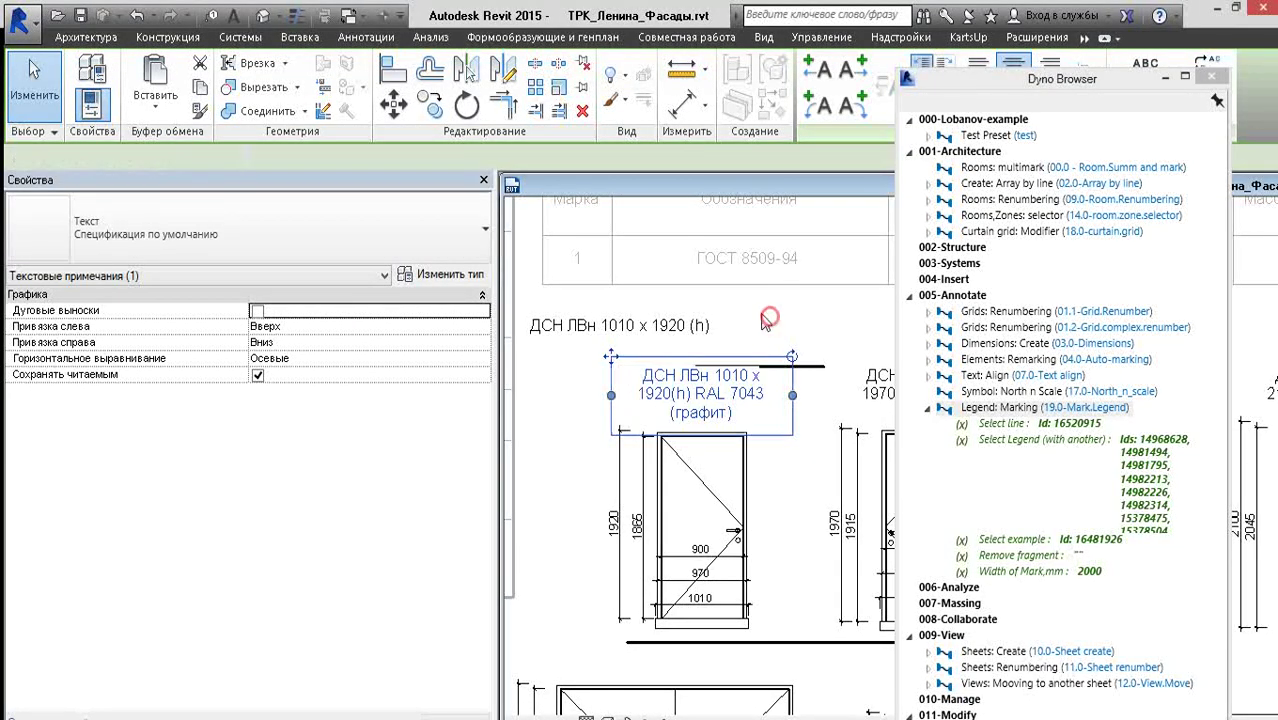
- Pan the sheet to view the door schedule's rows and header
scroll(700, 400, "down", 3)
middle_click_drag(480, 400, 575, 481)
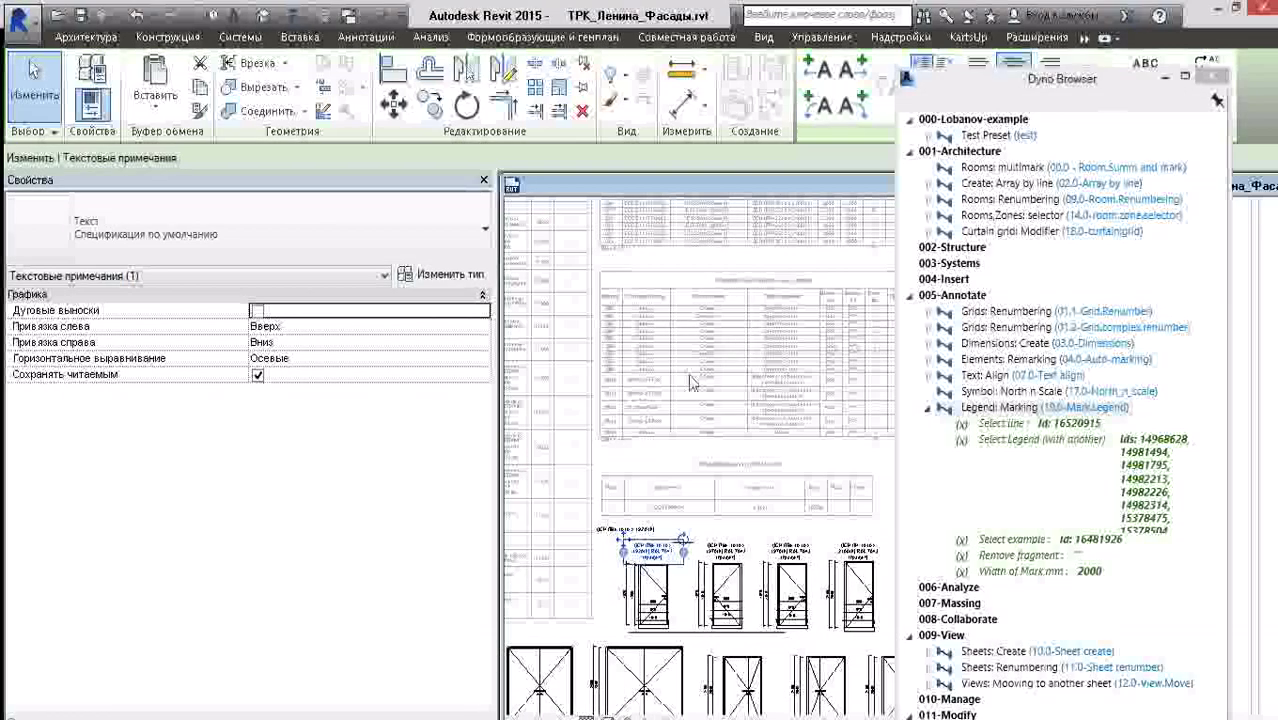
scroll(700, 275, "up", 5)
scroll(698, 275, "down", 1)
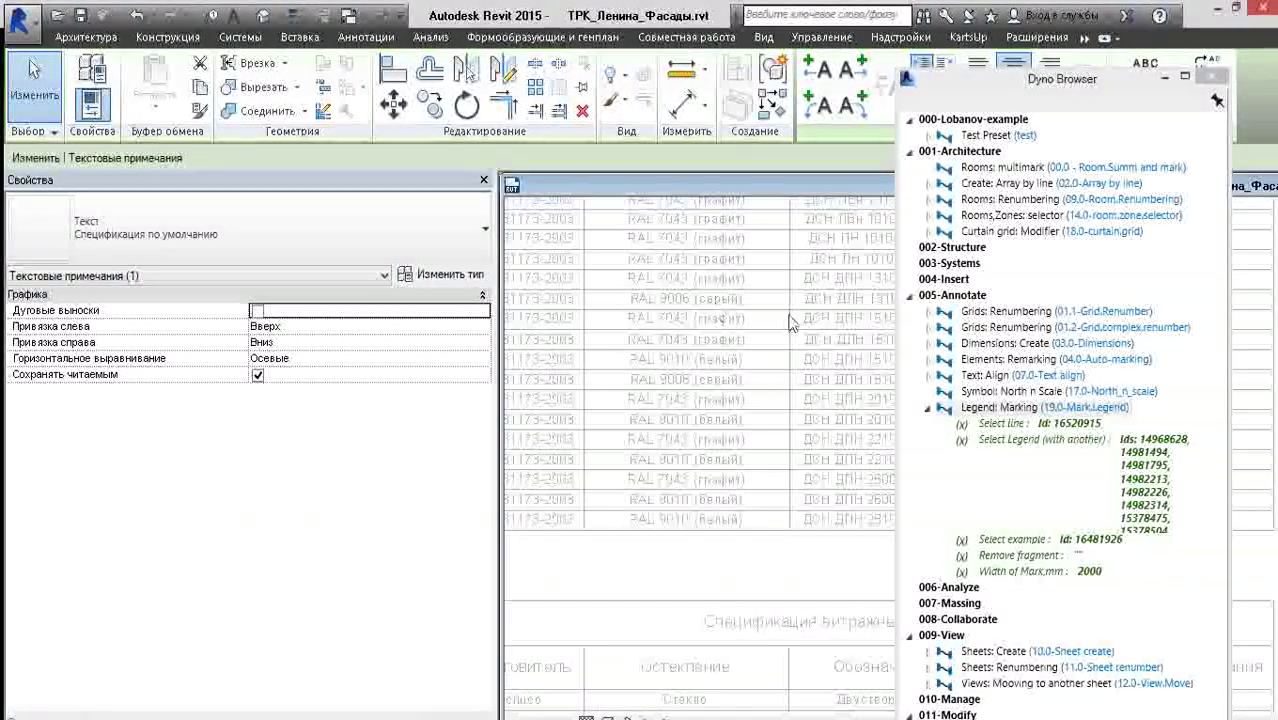
middle_click_drag(790, 322, 790, 420)
middle_click_drag(666, 599, 706, 393)
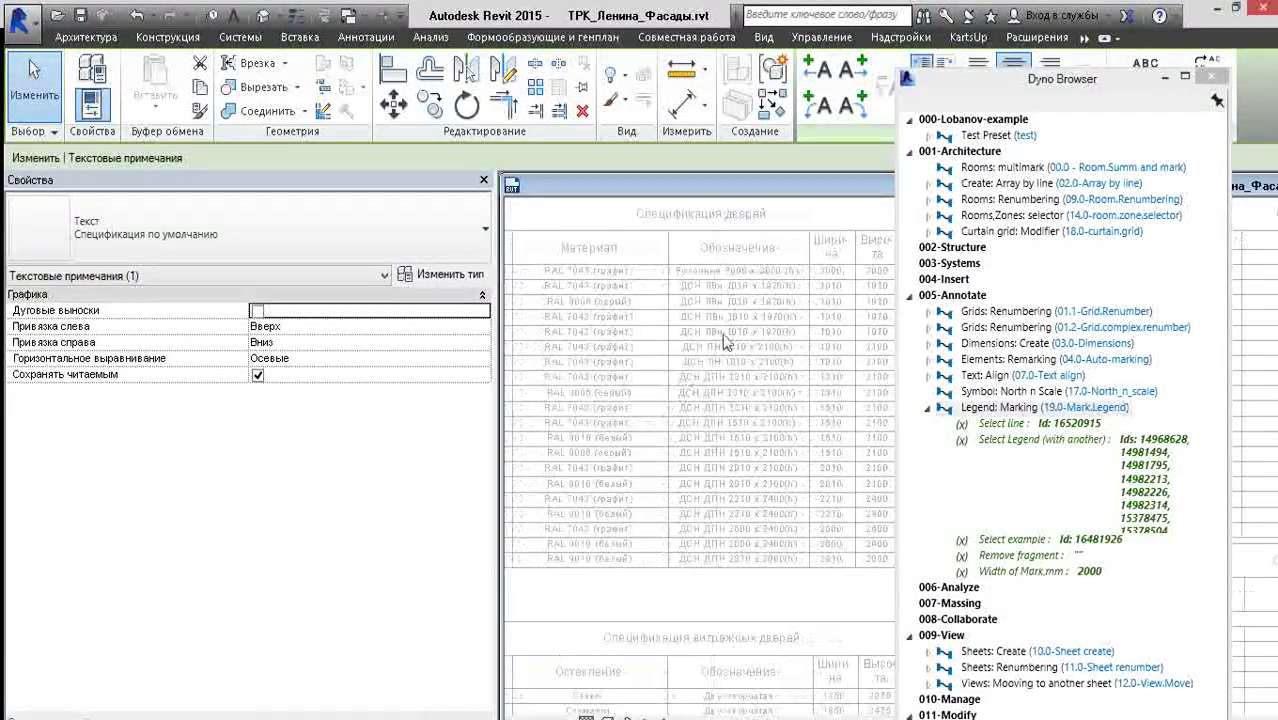
scroll(728, 340, "up", 1)
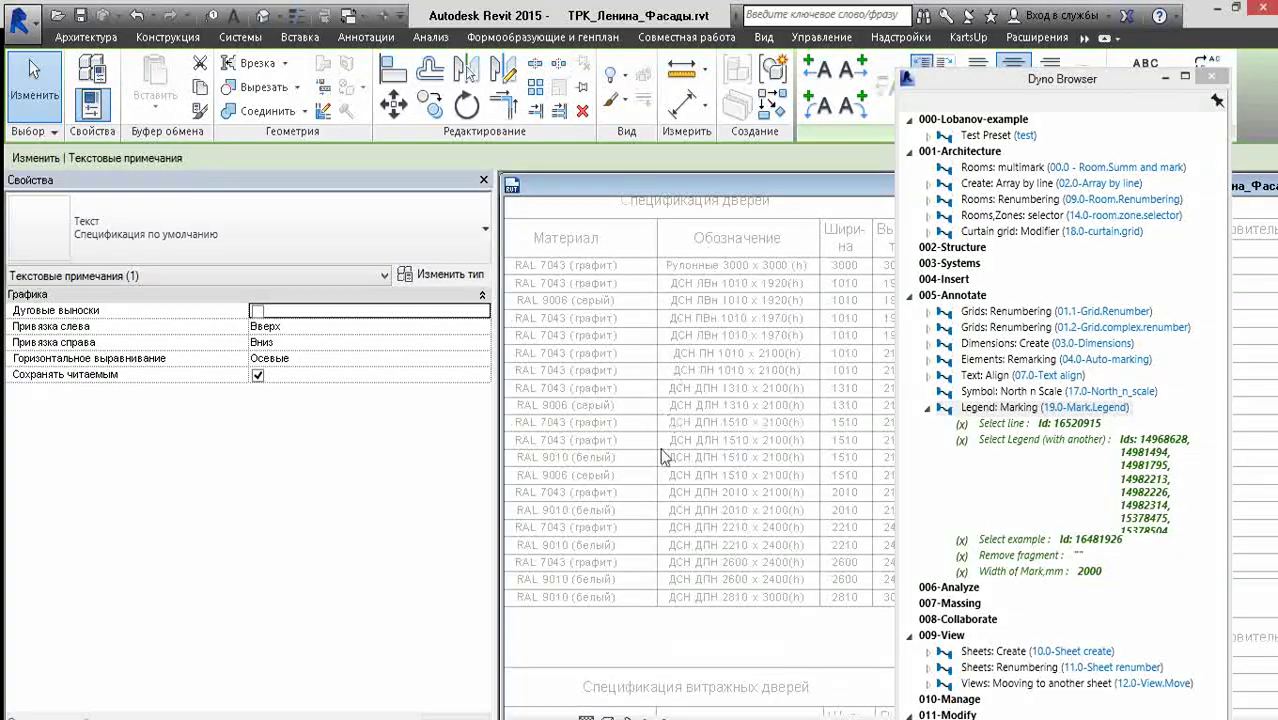
scroll(662, 457, "down", 3)
scroll(730, 430, "up", 1)
scroll(730, 430, "up", 2)
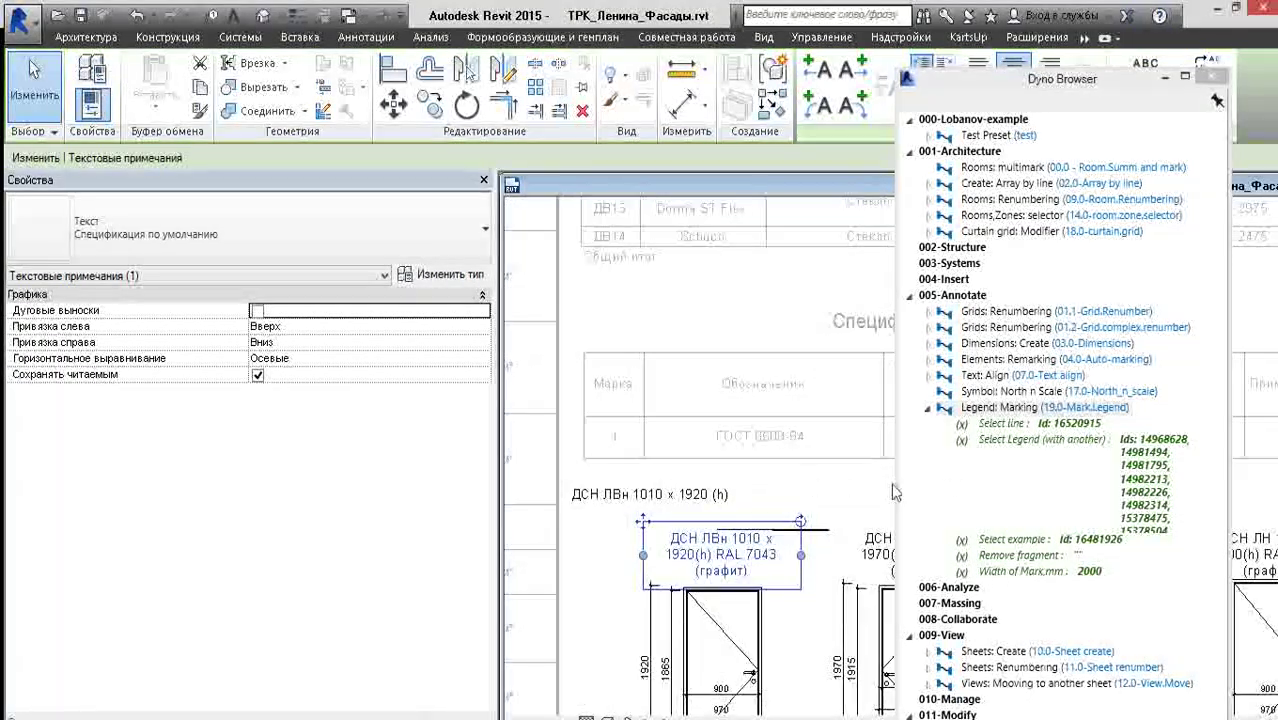
- Paste 'RAL 7043 (графит)' into Legend: Marking's Remove fragment parameter and confirm it
left_click(790, 466)
scroll(786, 458, "up", 1)
scroll(778, 449, "up", 1)
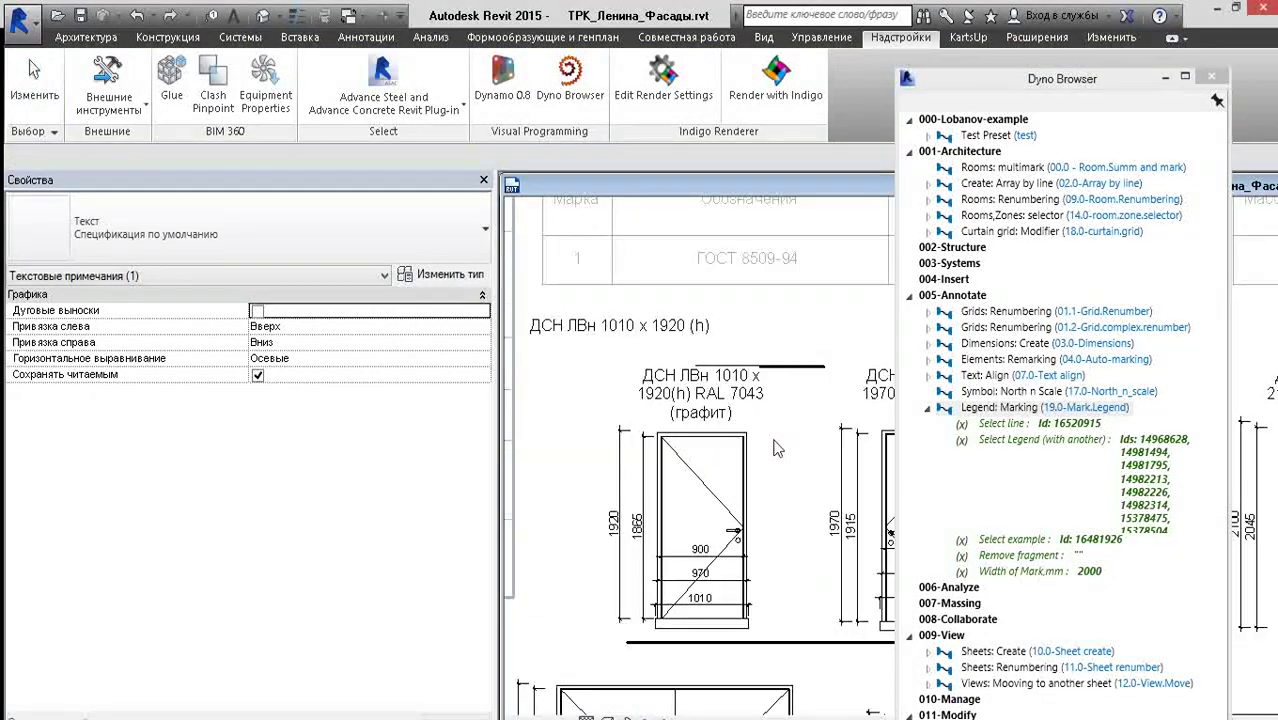
scroll(600, 400, "down", 1)
scroll(585, 372, "down", 1)
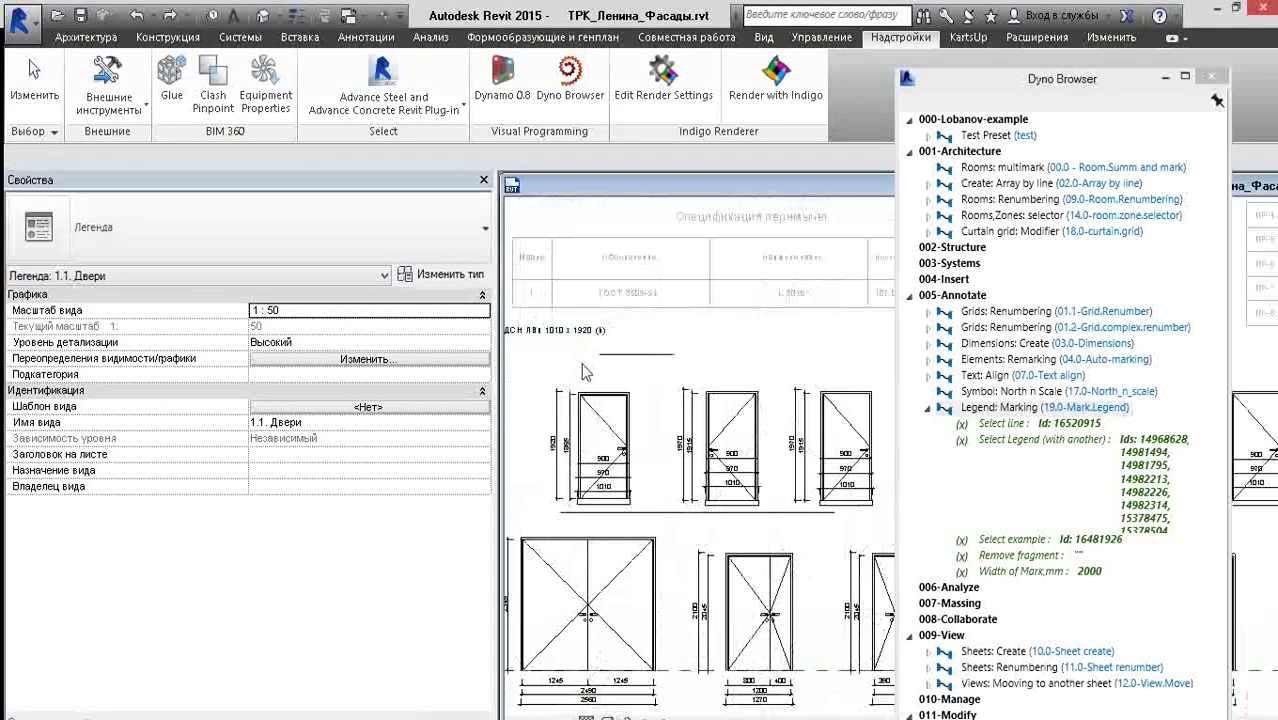
scroll(585, 372, "up", 1)
left_click(1077, 558)
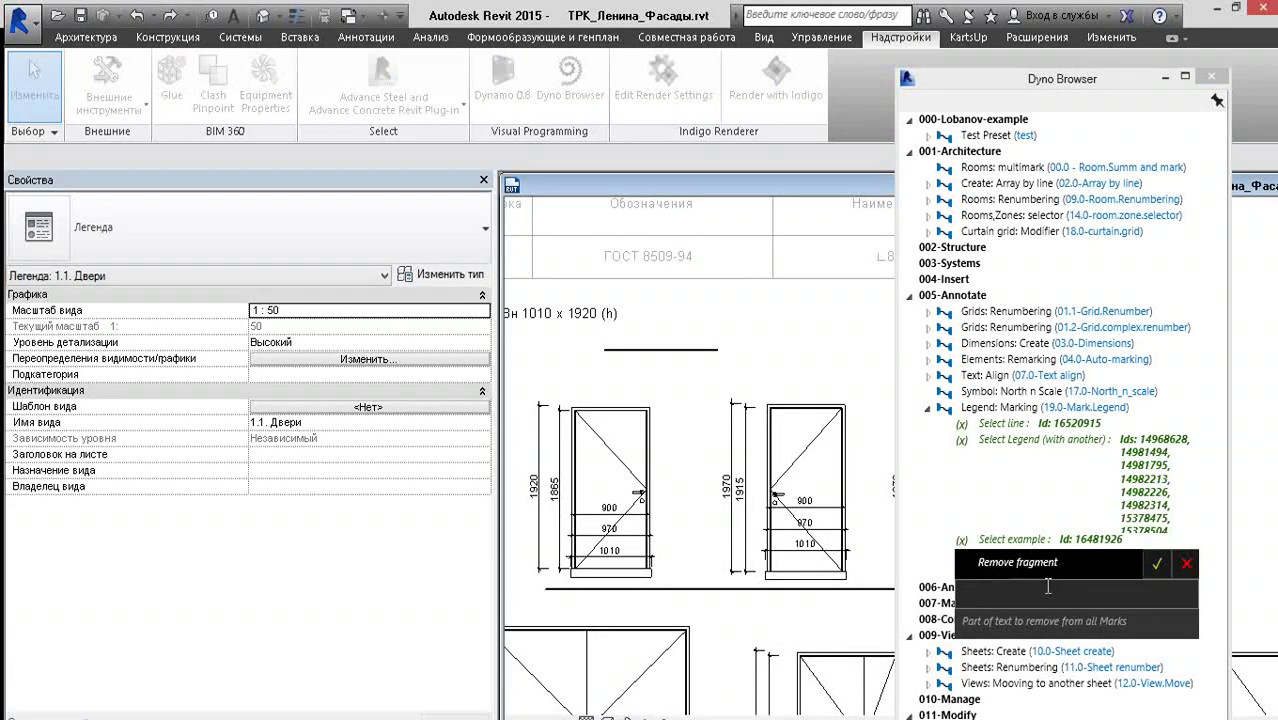
key("ctrl+v")
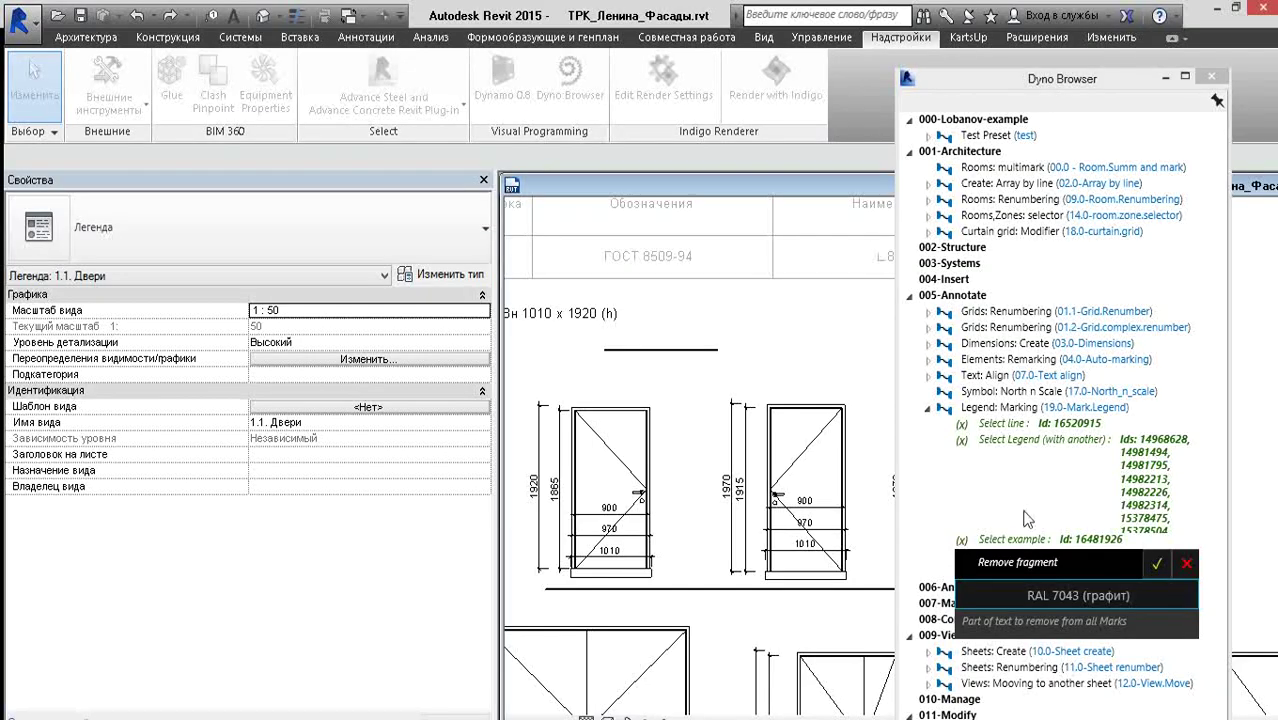
left_click_drag(1140, 627, 997, 620)
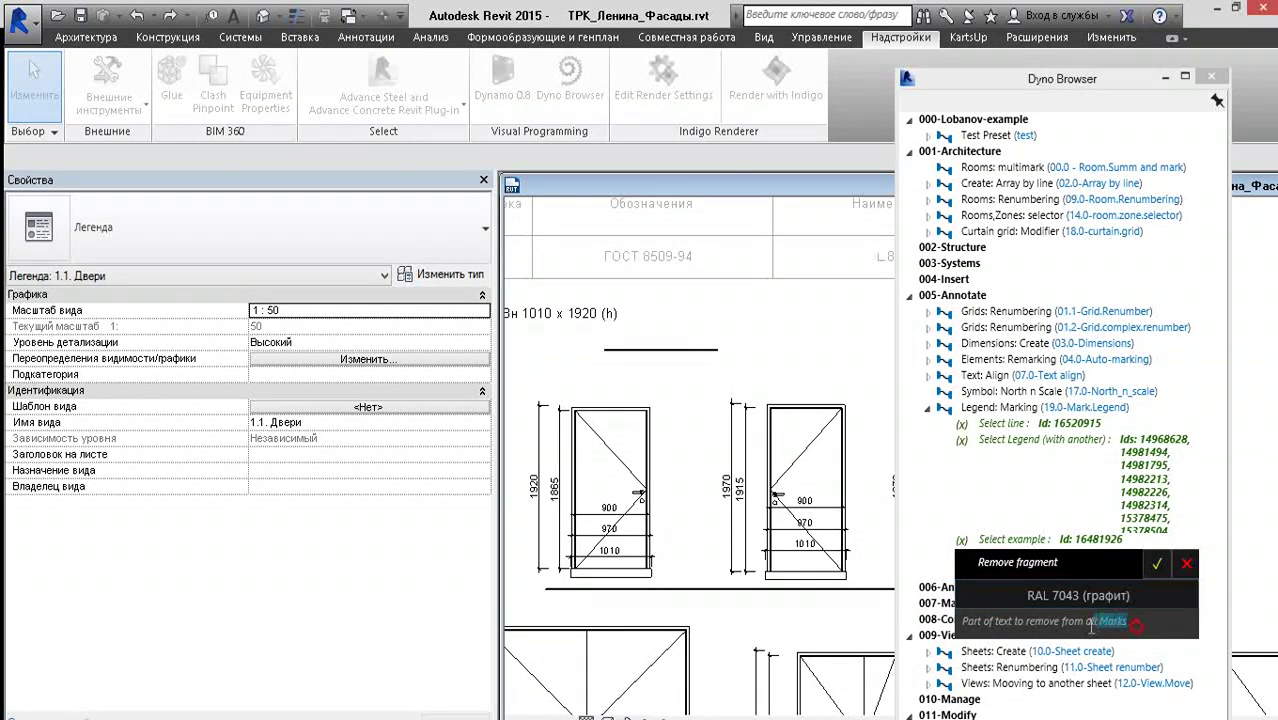
left_click(976, 623)
left_click(1156, 563)
- Change Legend: Marking's Width of Mark from 2000 to 2500 mm and run the script
scroll(735, 390, "down", 1)
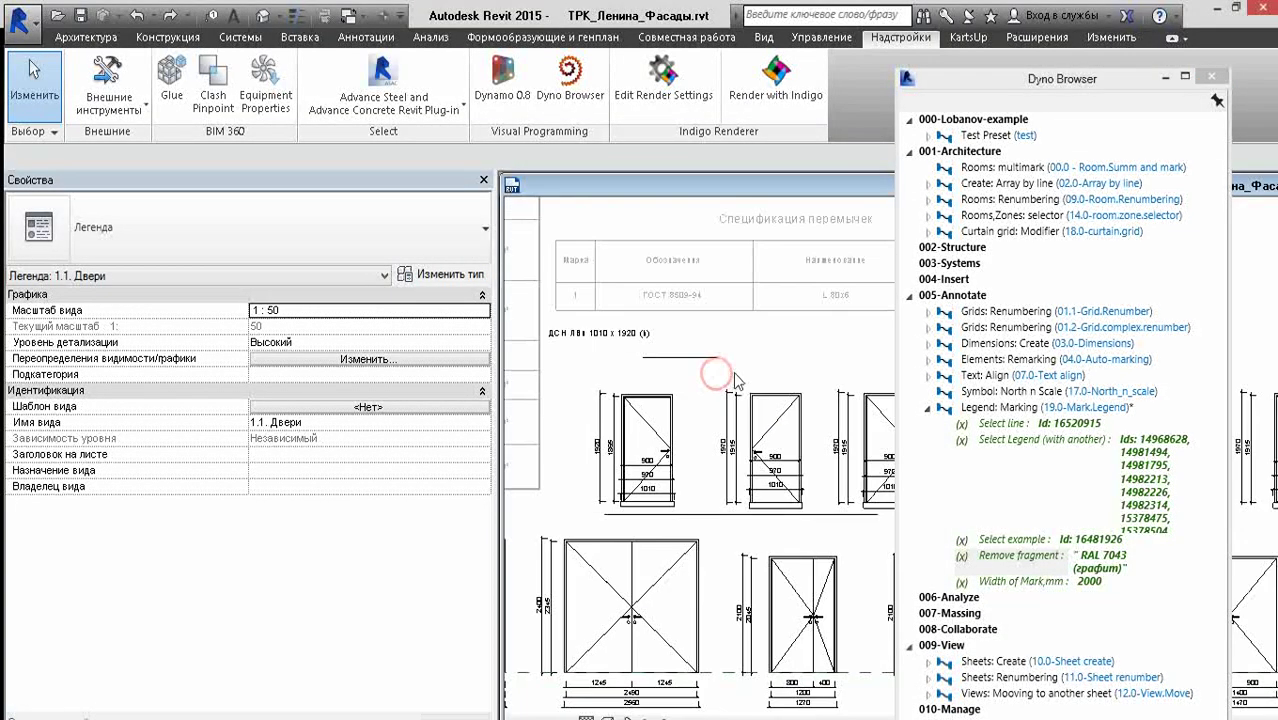
scroll(700, 368, "down", 1)
scroll(683, 355, "down", 1)
scroll(683, 355, "up", 1)
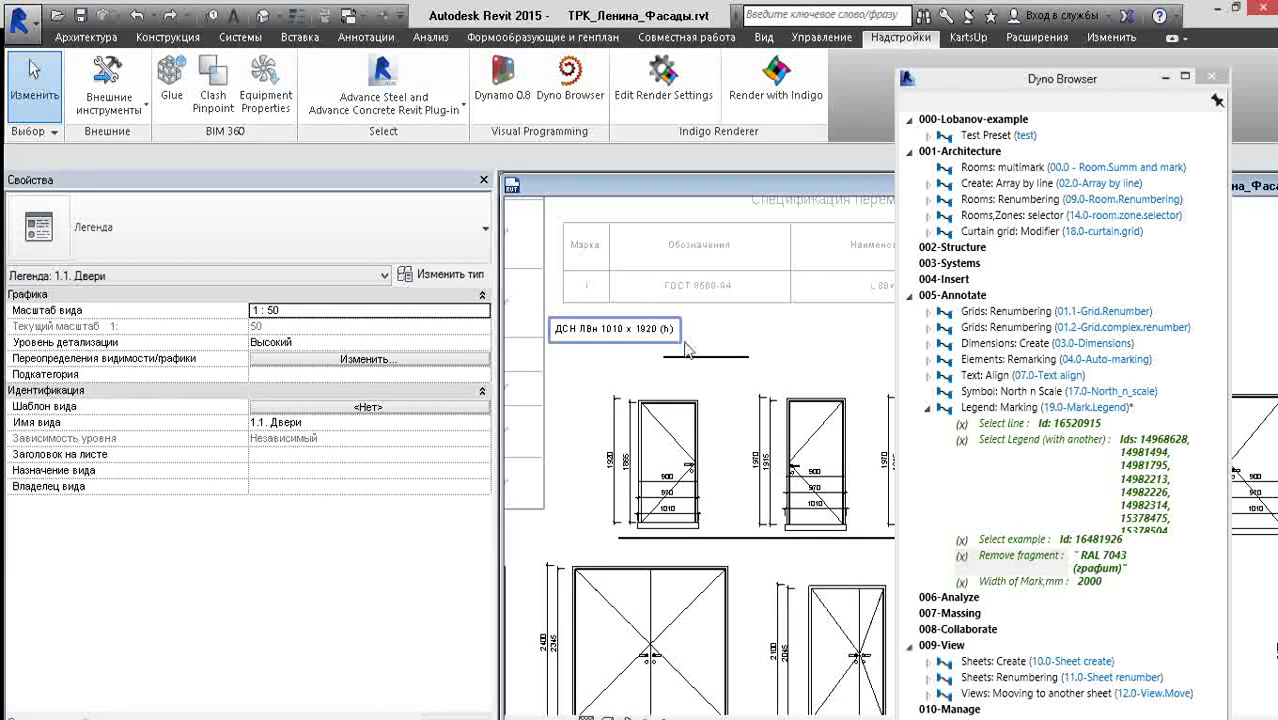
left_click(984, 408)
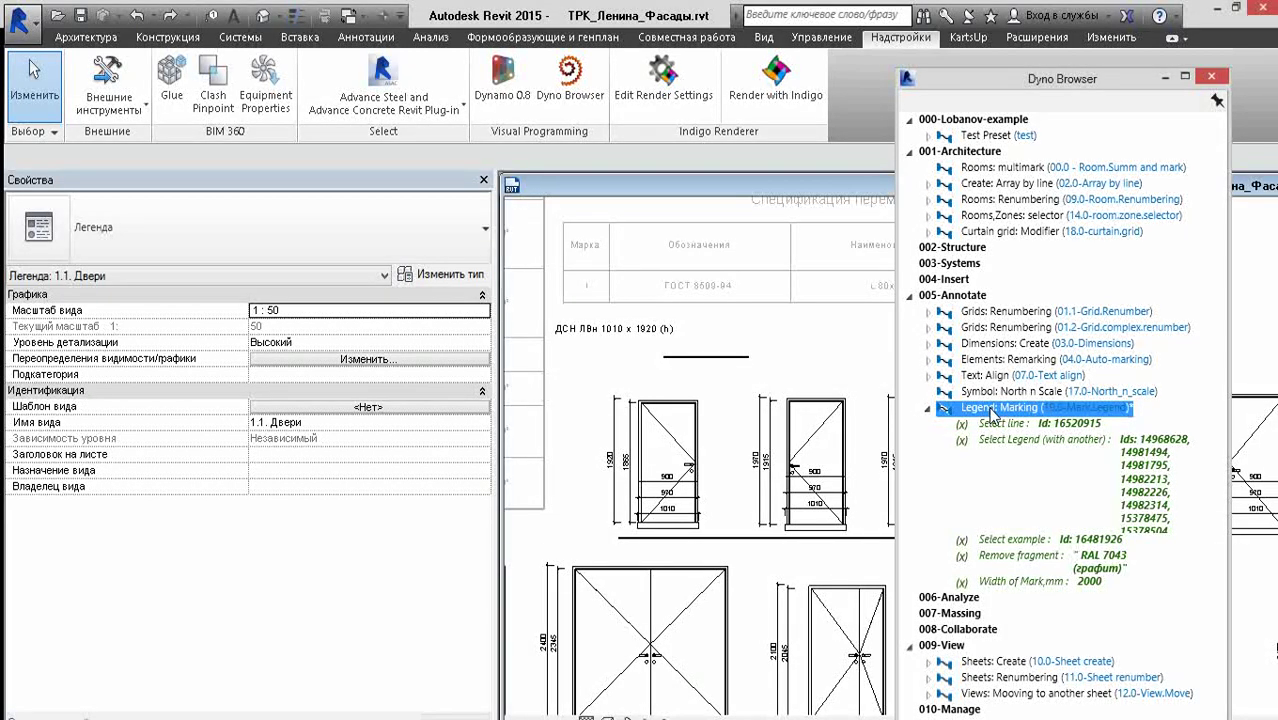
double_click(1085, 582)
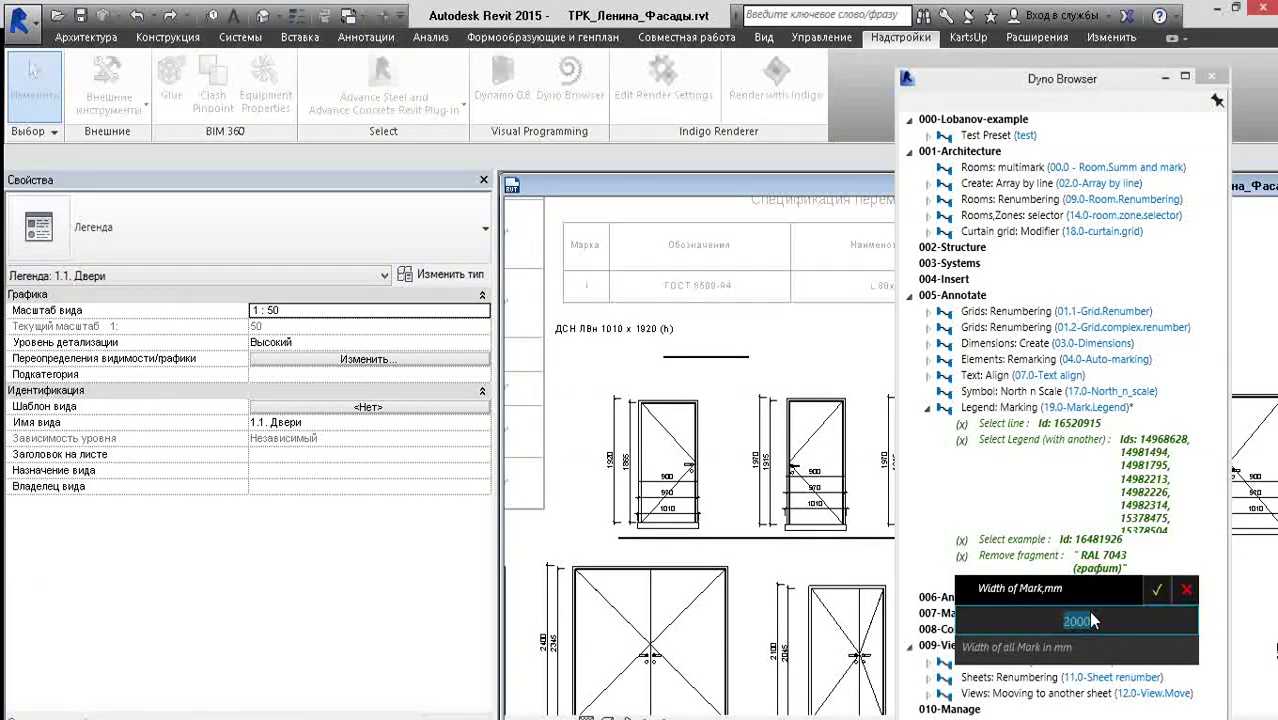
left_click(1156, 590)
left_click(990, 408)
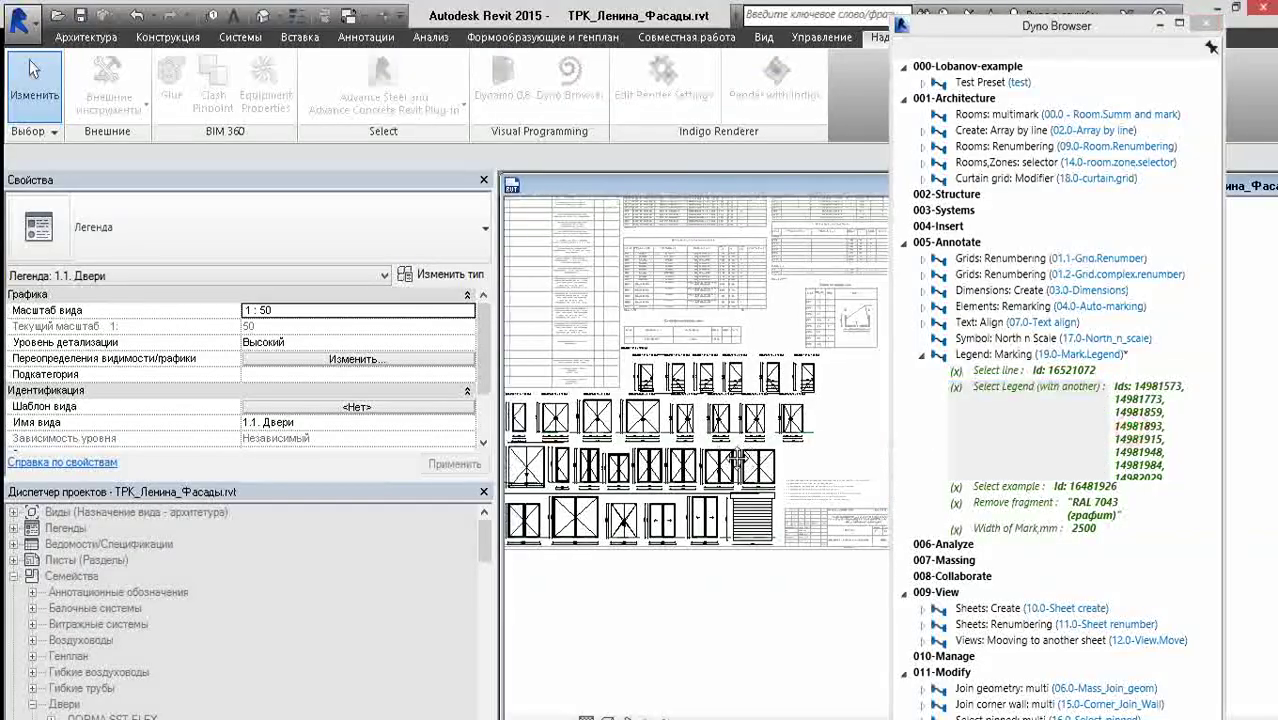
- Select a door row to place marks like ДСН ДЛН 2010 x 2100(h), then rerun Legend: Marking
left_click_drag(845, 455, 526, 462)
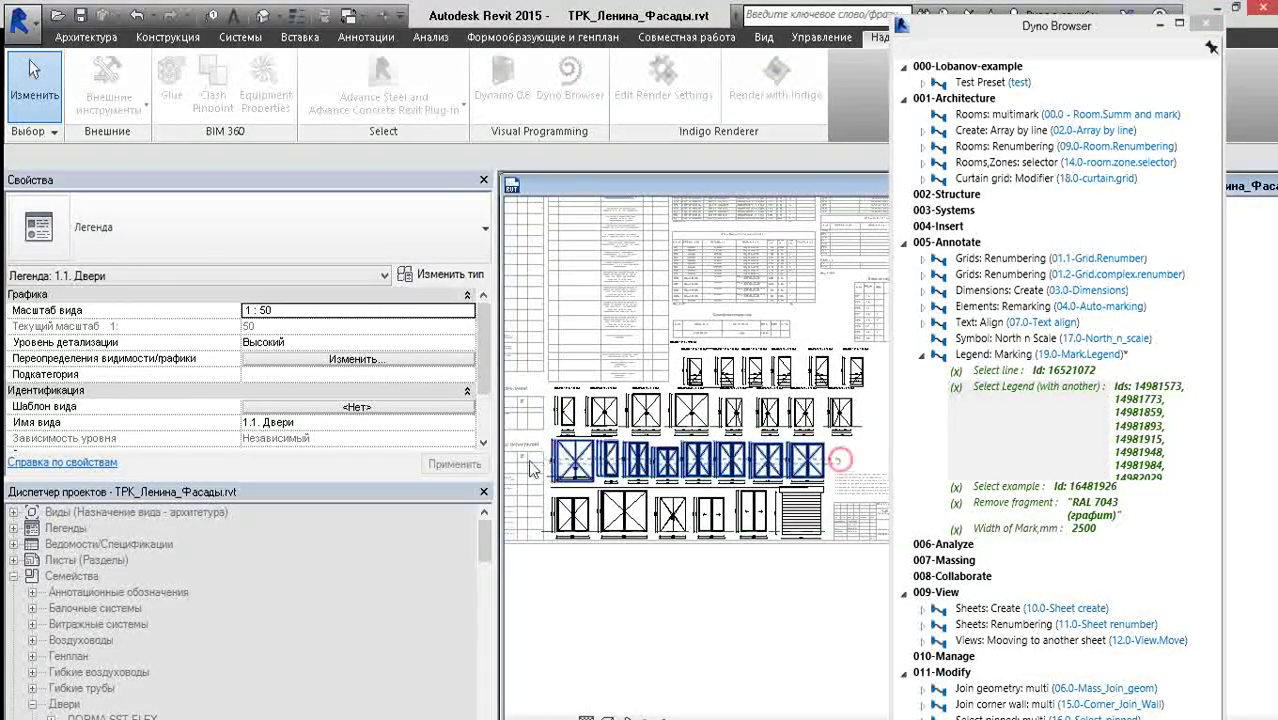
left_click(995, 355)
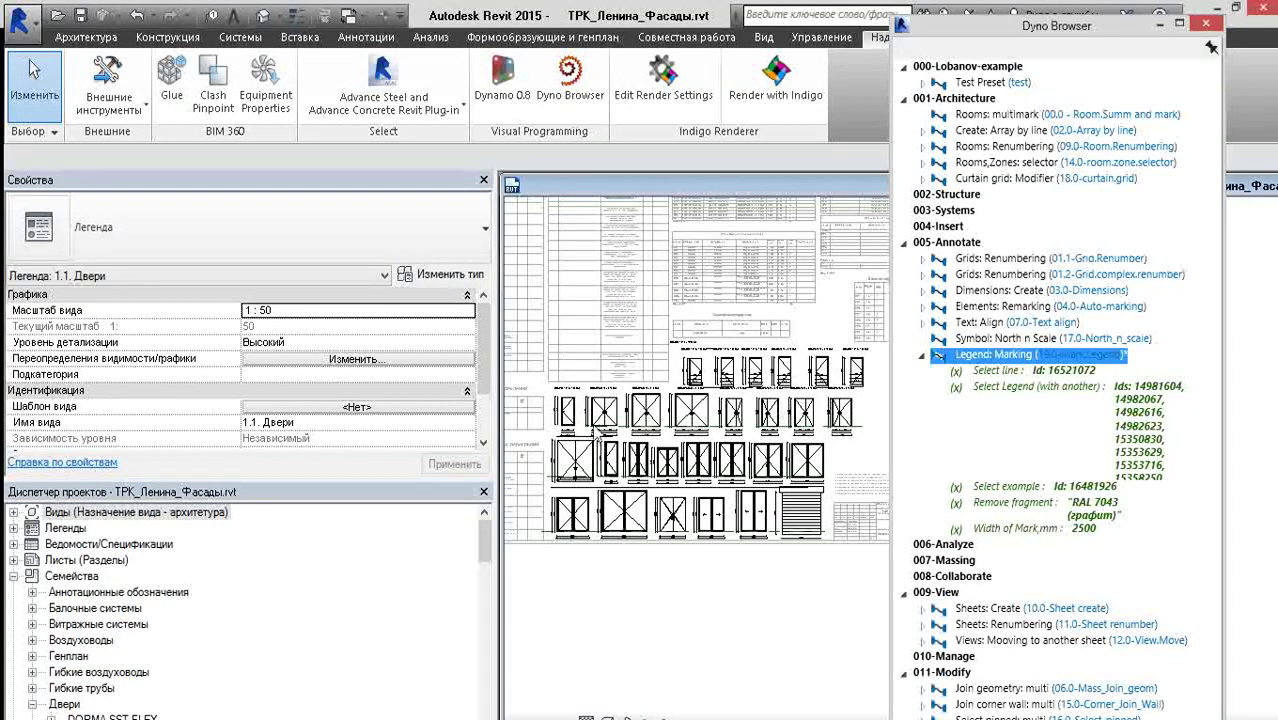
left_click(987, 358)
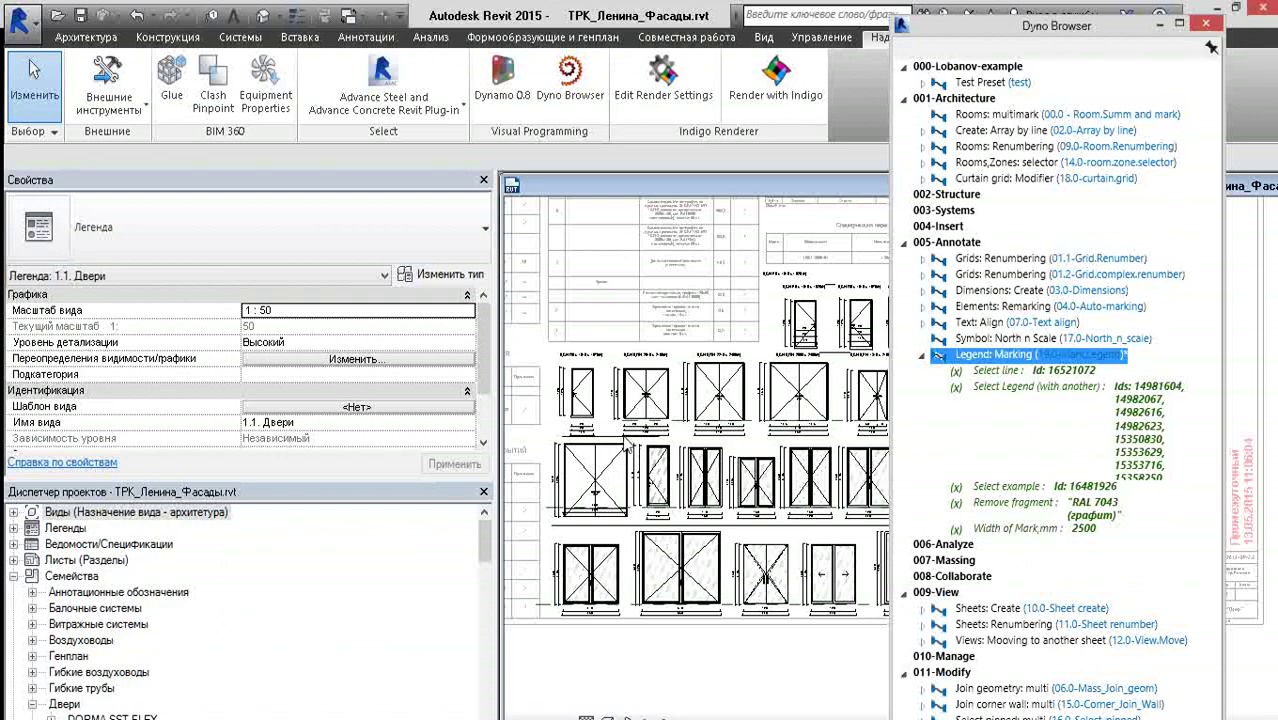
scroll(628, 447, "up", 1)
scroll(628, 447, "up", 1)
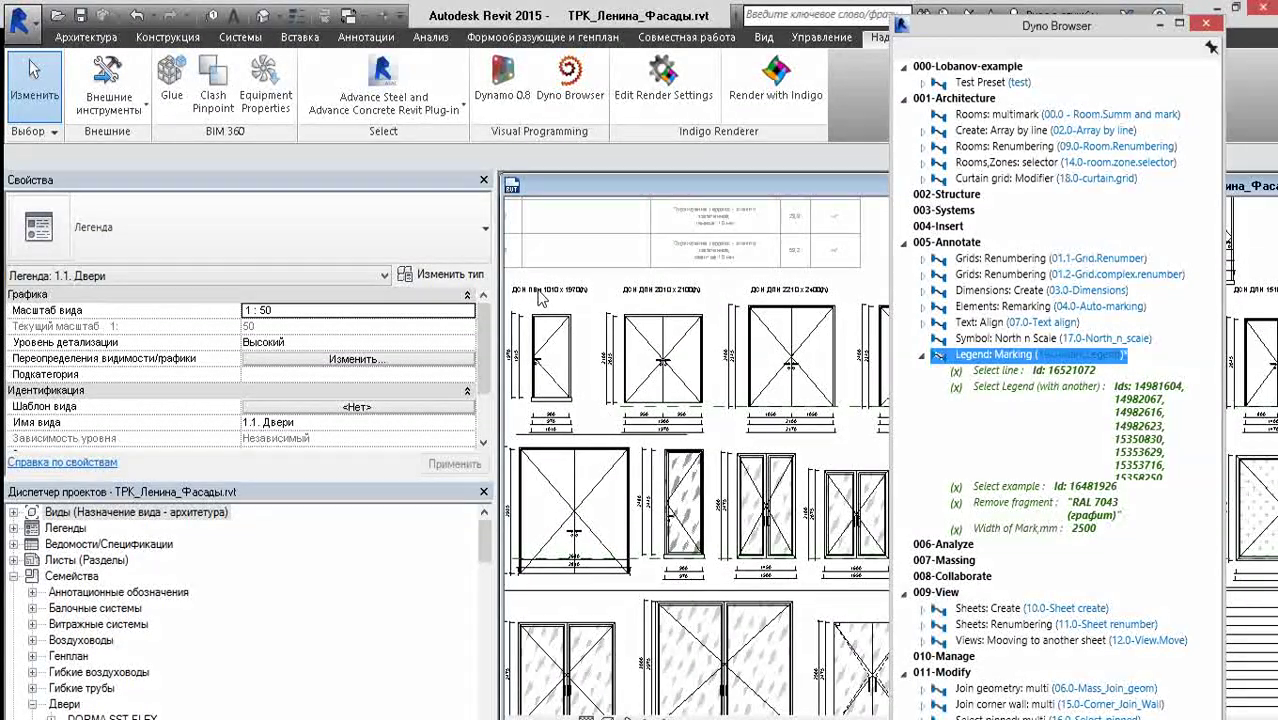
- Rerun Legend: Marking on the first row and check a door's mark now lacks RAL 7043
left_click(998, 358)
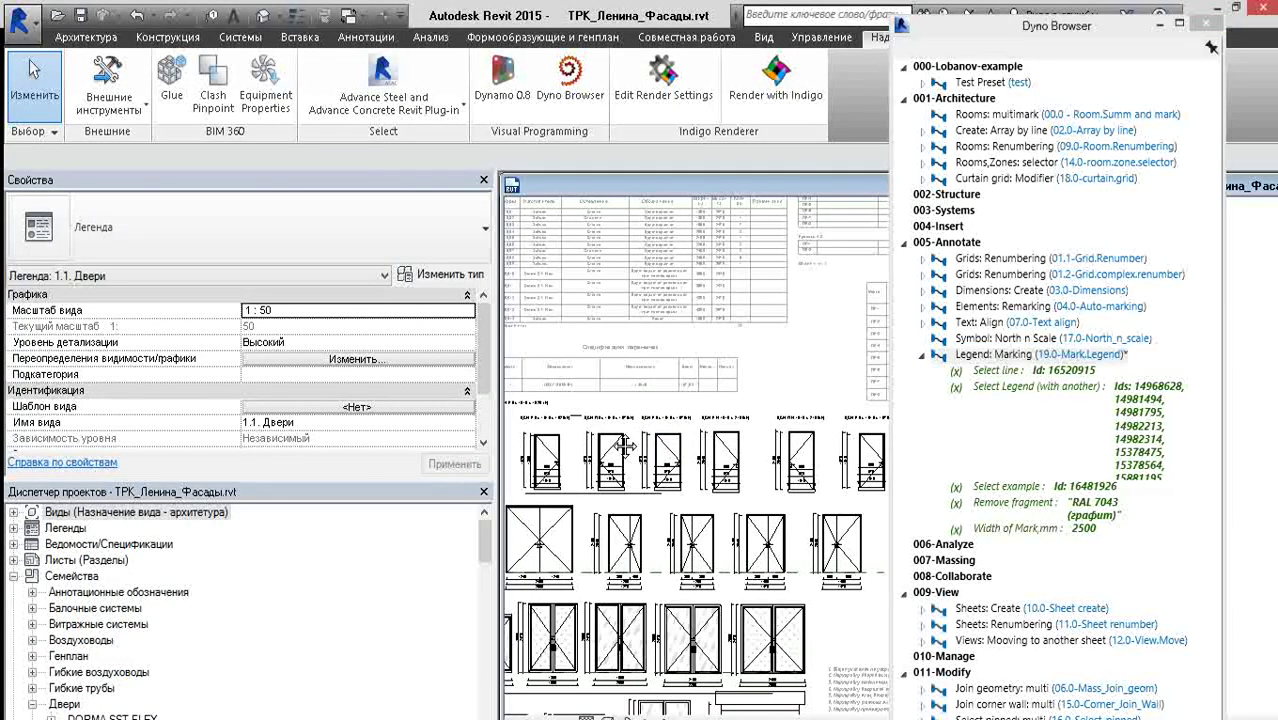
scroll(590, 443, "up", 2)
scroll(590, 443, "up", 2)
scroll(590, 443, "up", 1)
scroll(590, 443, "up", 1)
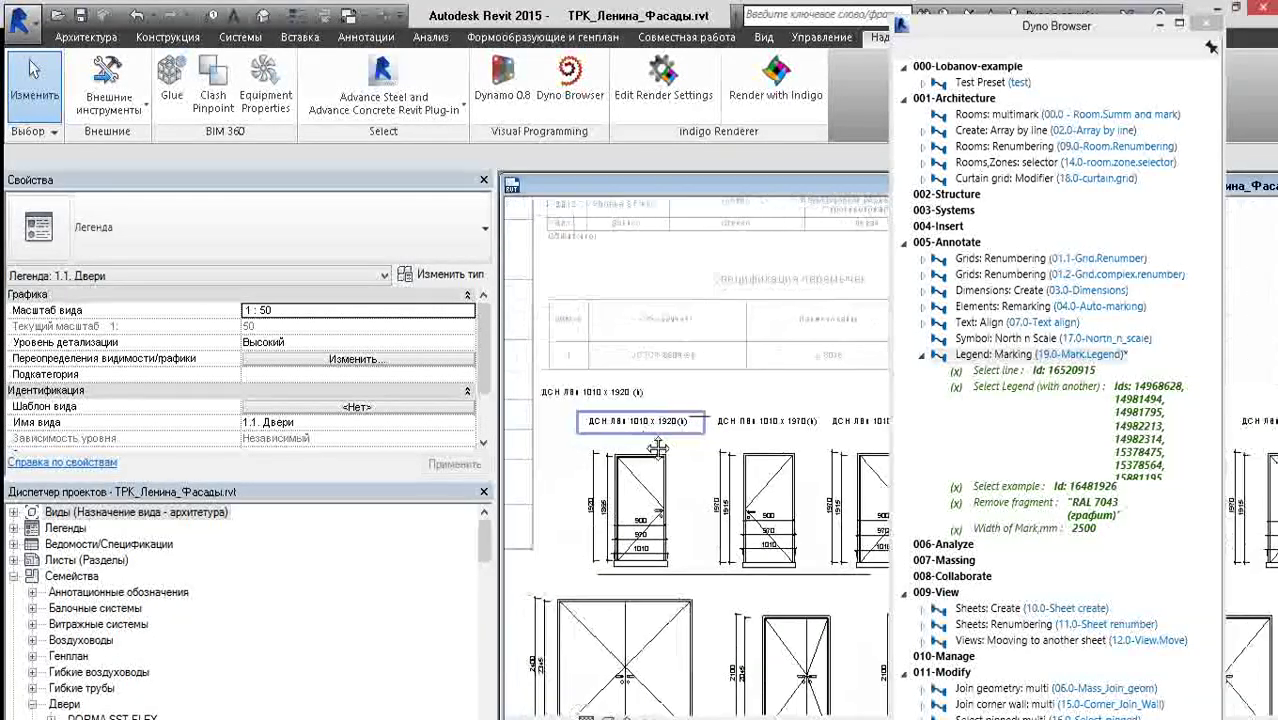
scroll(590, 443, "up", 2)
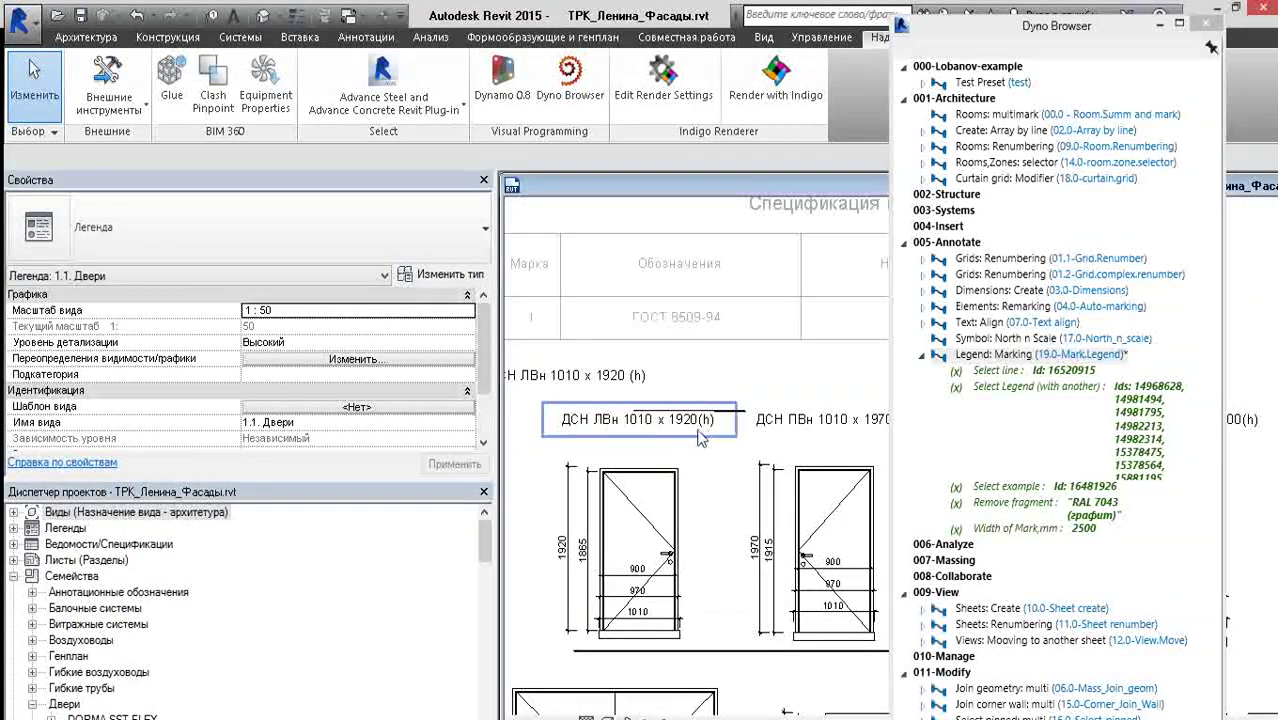
left_click(634, 513)
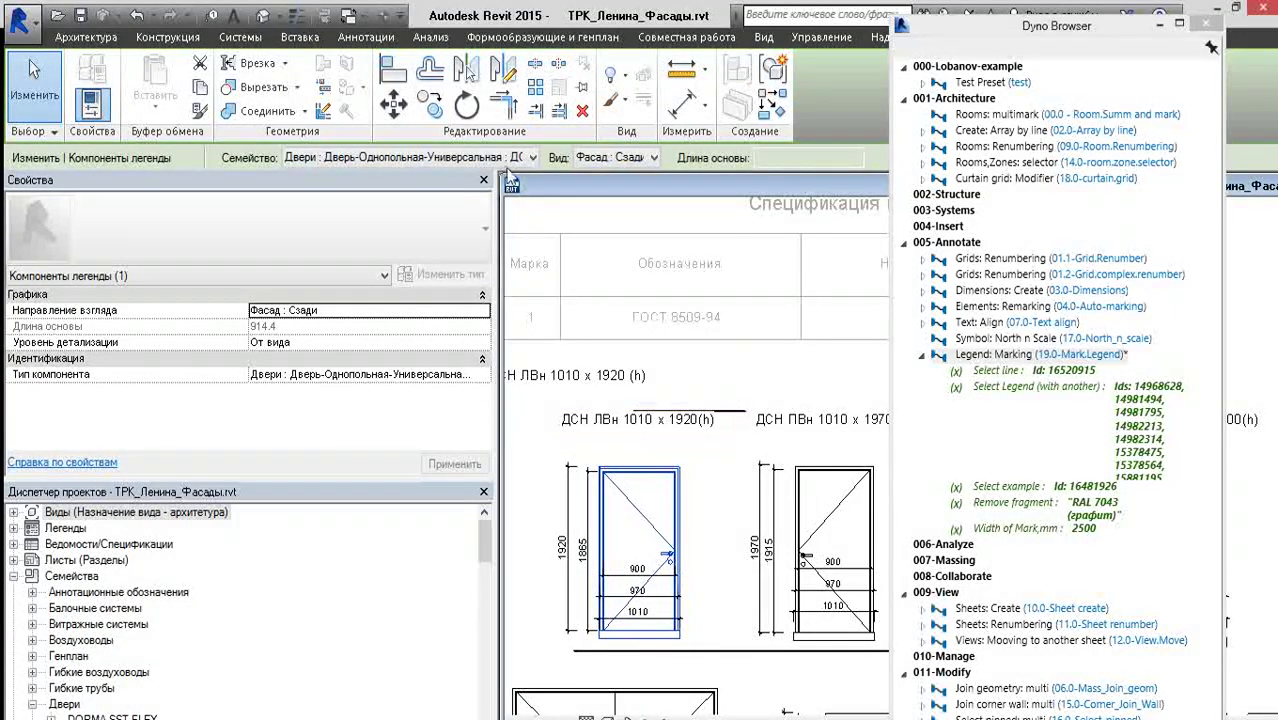
left_click(502, 160)
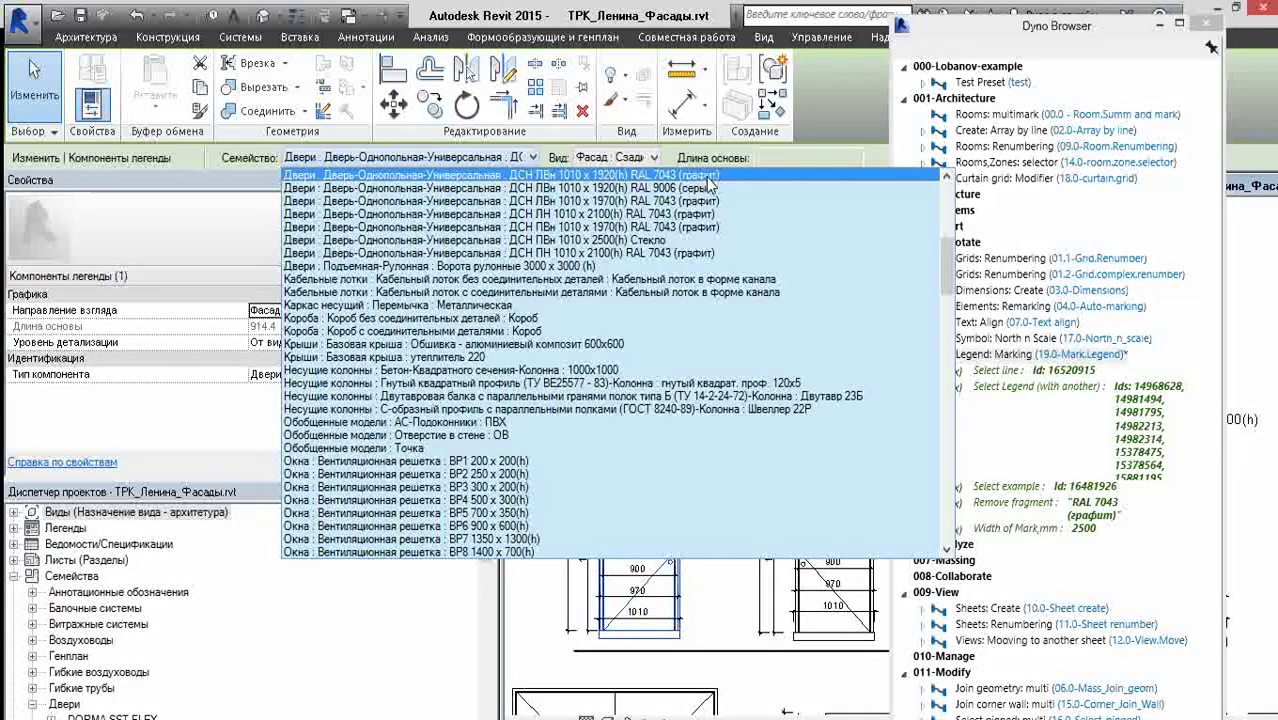
left_click(665, 176)
scroll(688, 378, "down", 2)
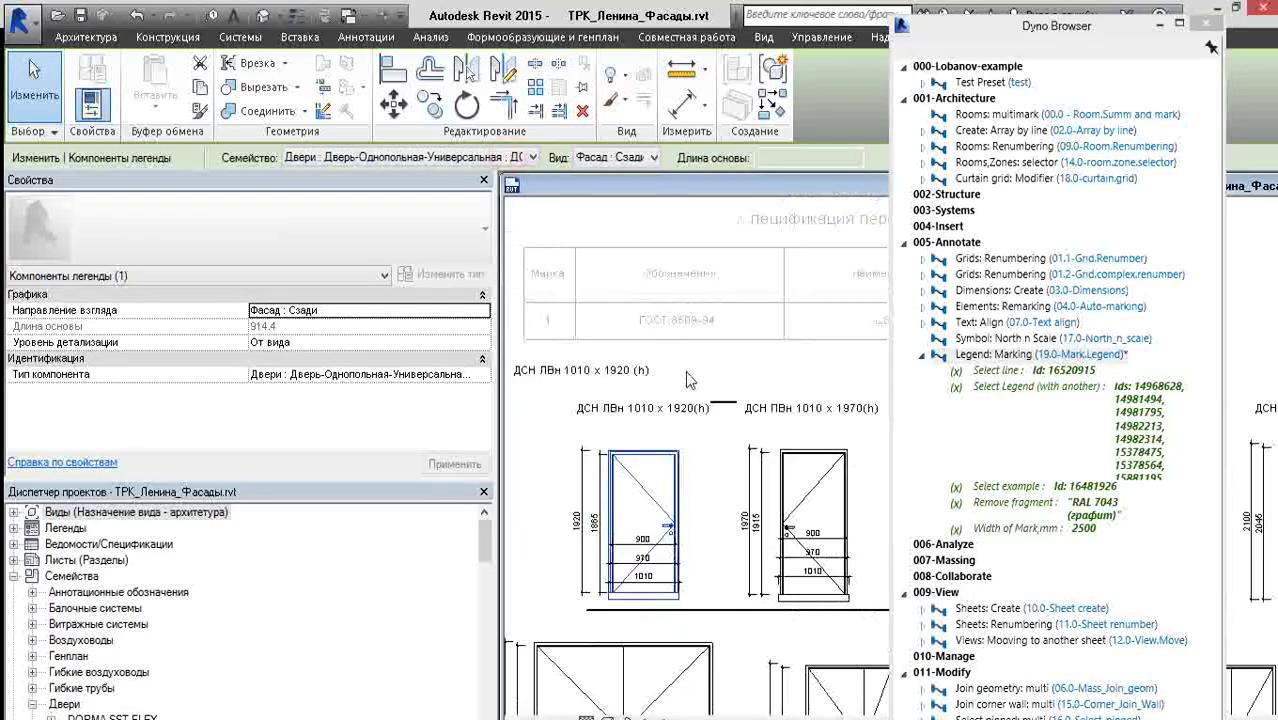
scroll(681, 441, "down", 2)
scroll(681, 441, "down", 2)
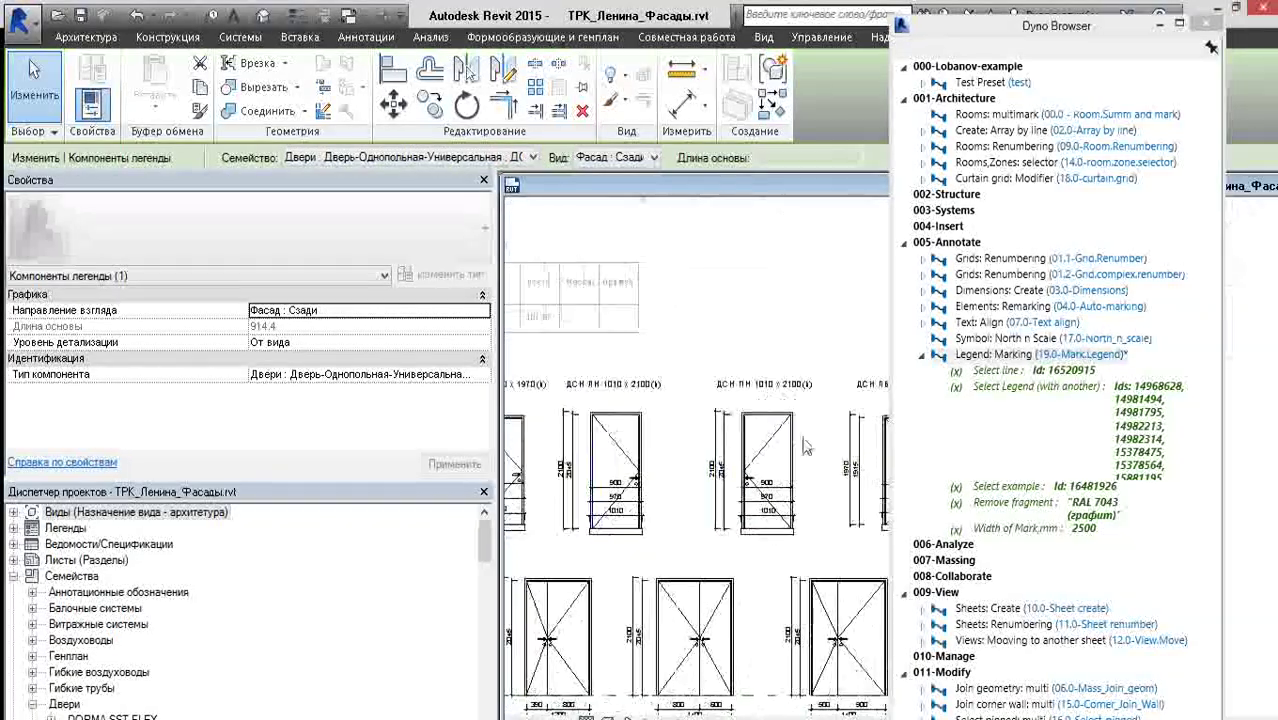
scroll(662, 441, "up", 3)
scroll(735, 465, "down", 2)
scroll(745, 475, "down", 2)
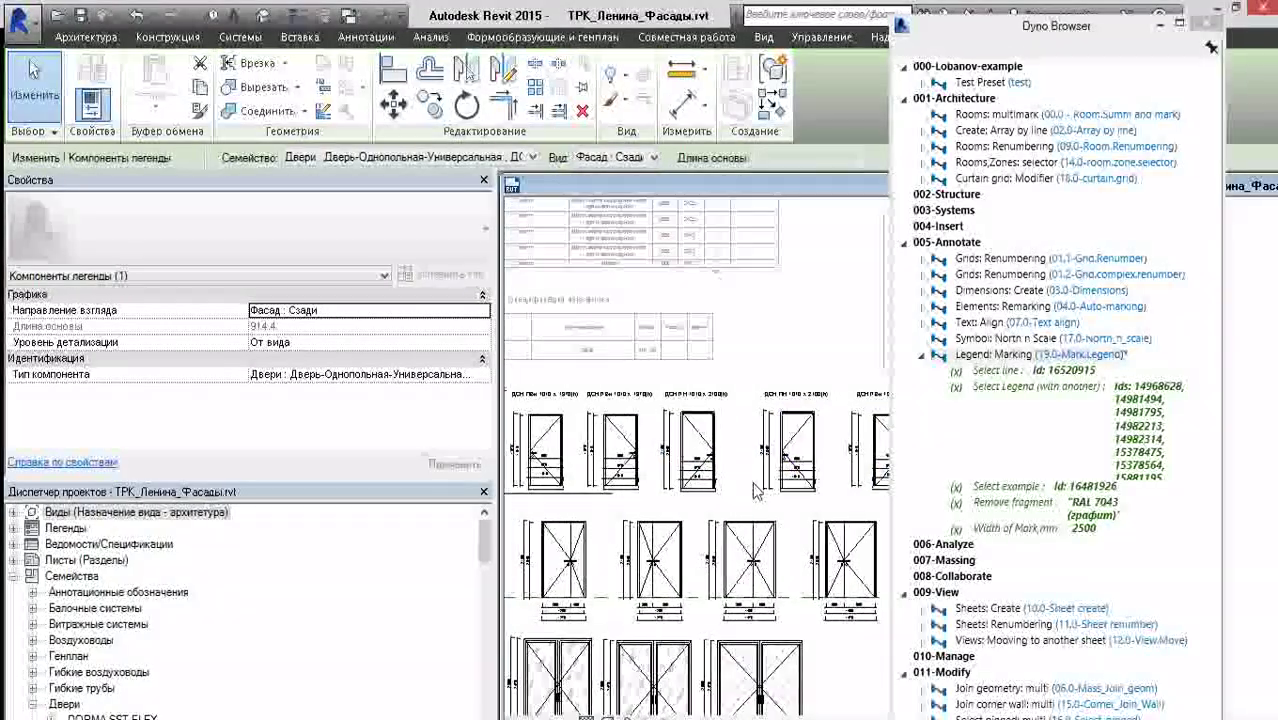
scroll(748, 477, "down", 1)
scroll(735, 484, "down", 1)
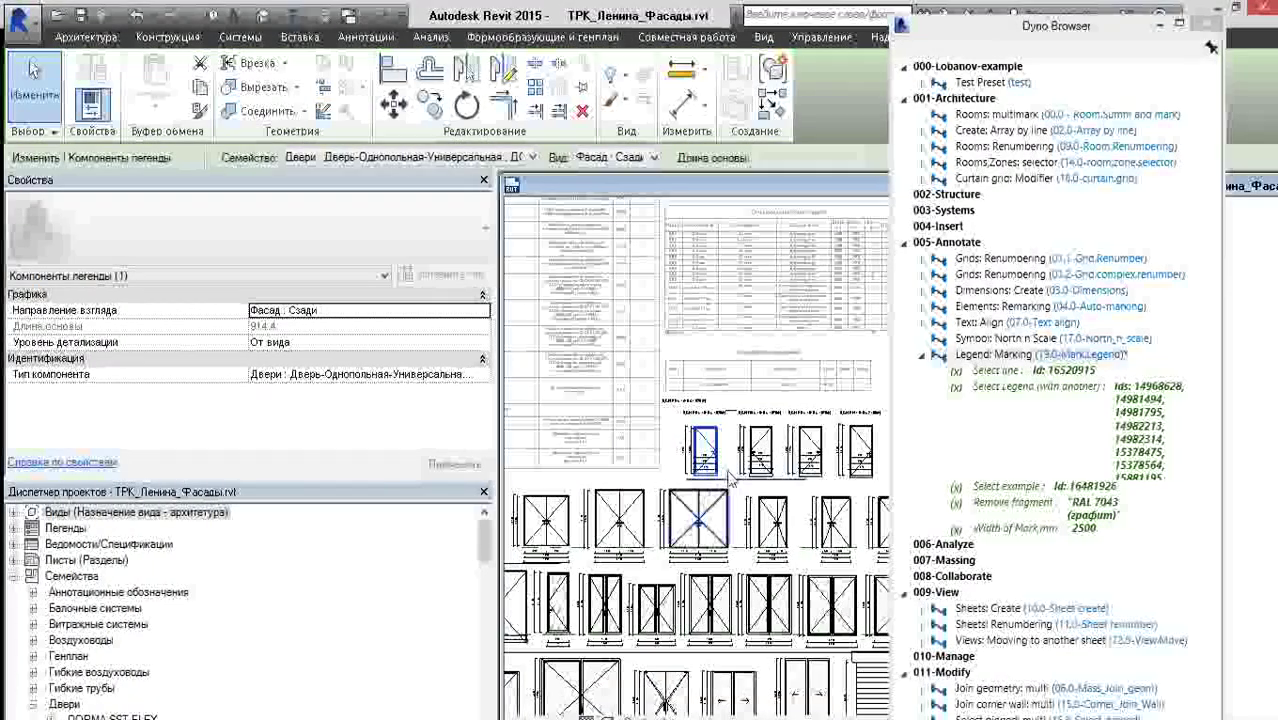
scroll(714, 495, "down", 1)
scroll(714, 494, "down", 1)
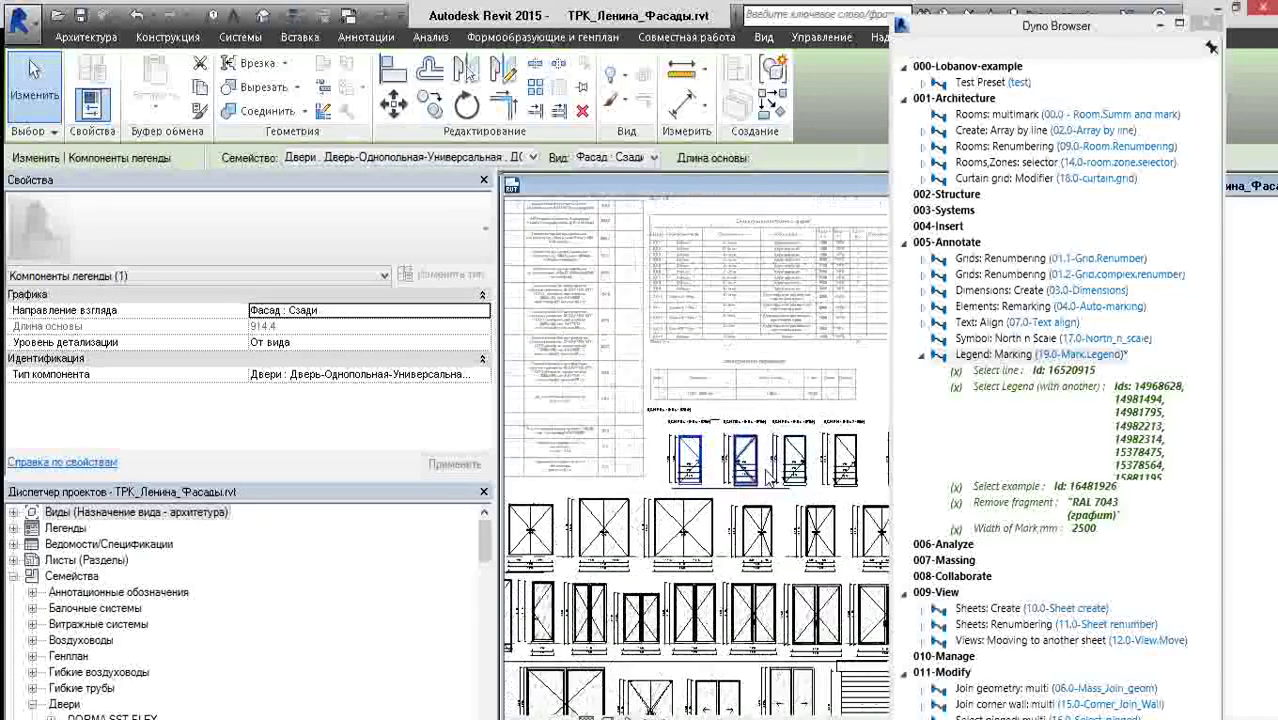
scroll(780, 460, "up", 1)
left_click(784, 384)
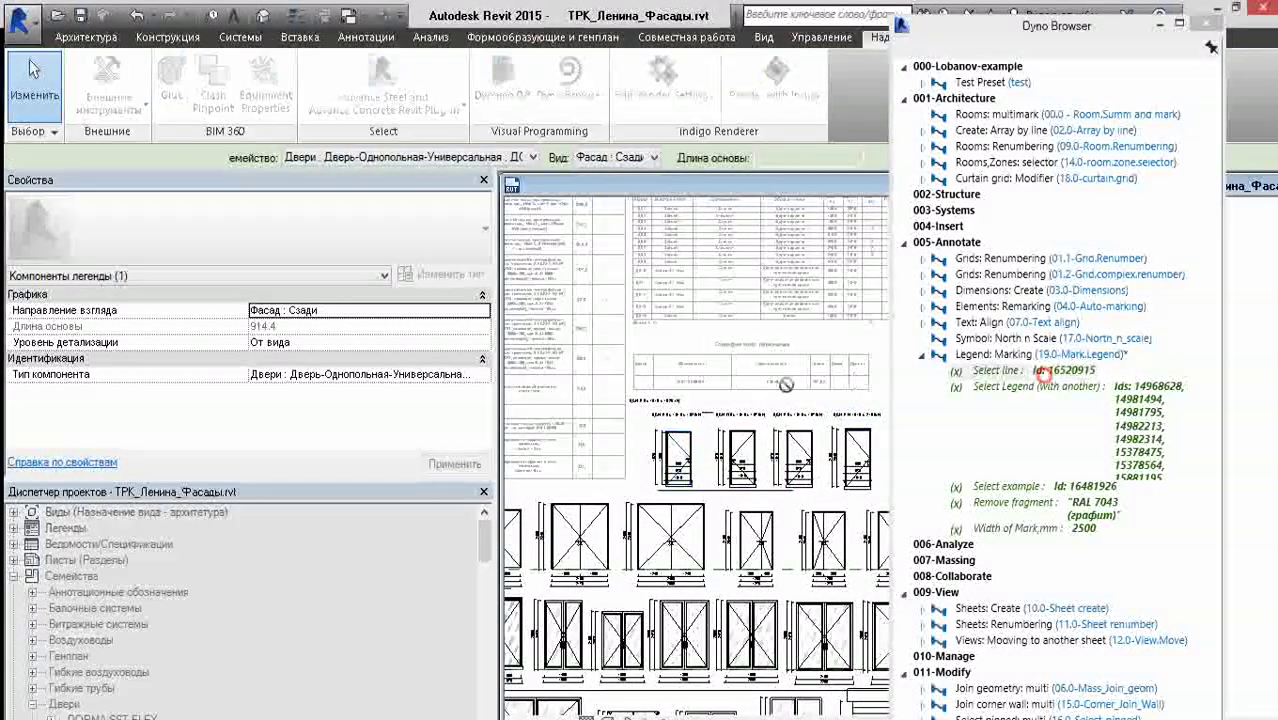
- Give Legend: Marking the next door row and a newly picked reference line, then run it
left_click(662, 400)
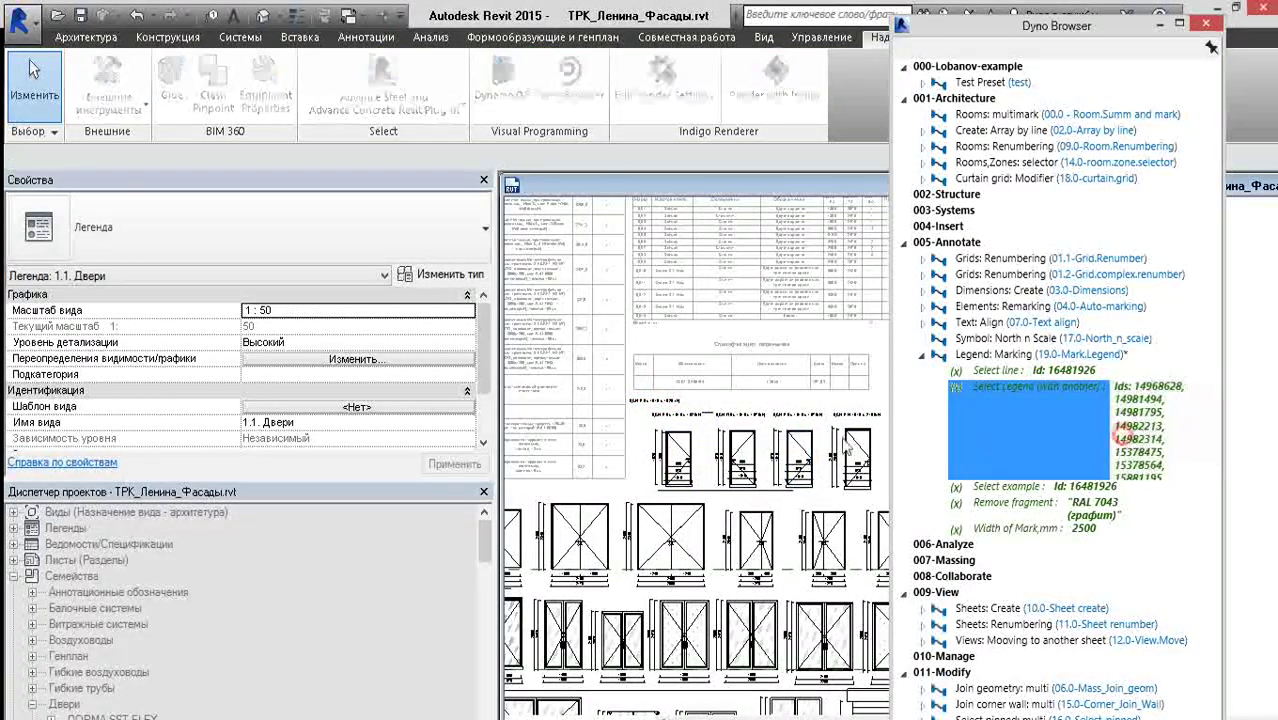
scroll(784, 436, "down", 2)
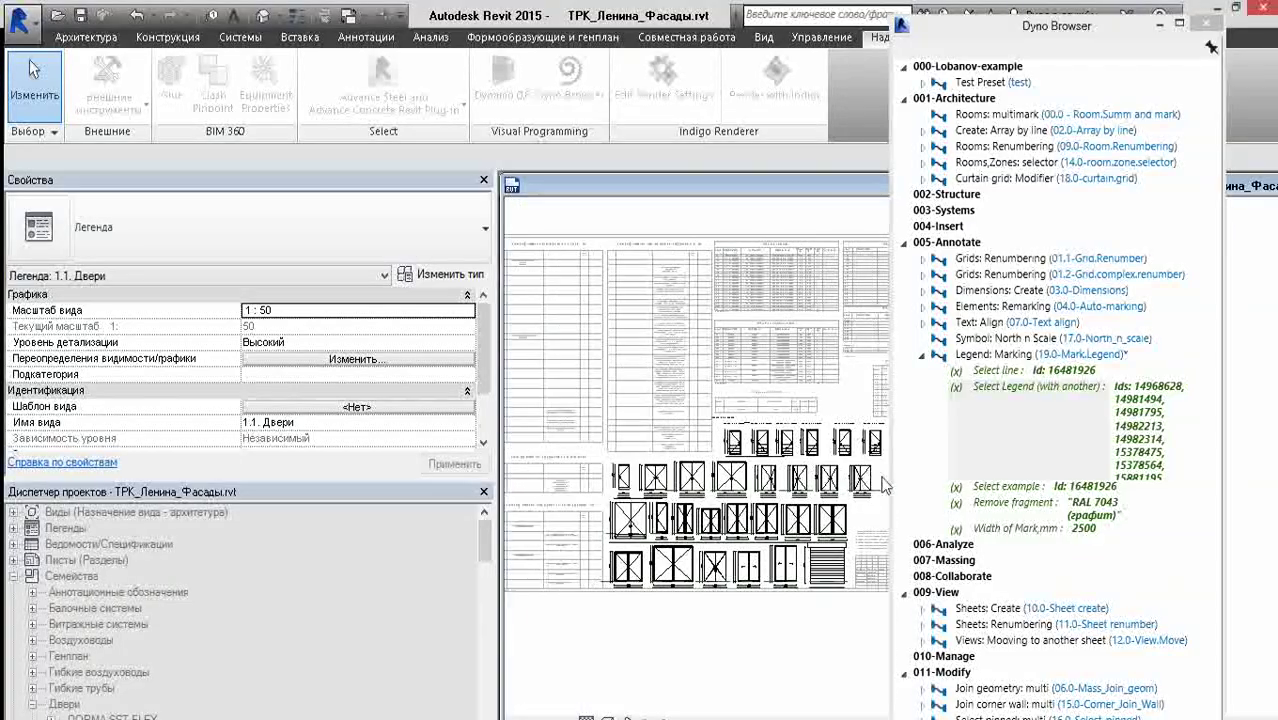
left_click(881, 477)
left_click_drag(881, 477, 600, 490)
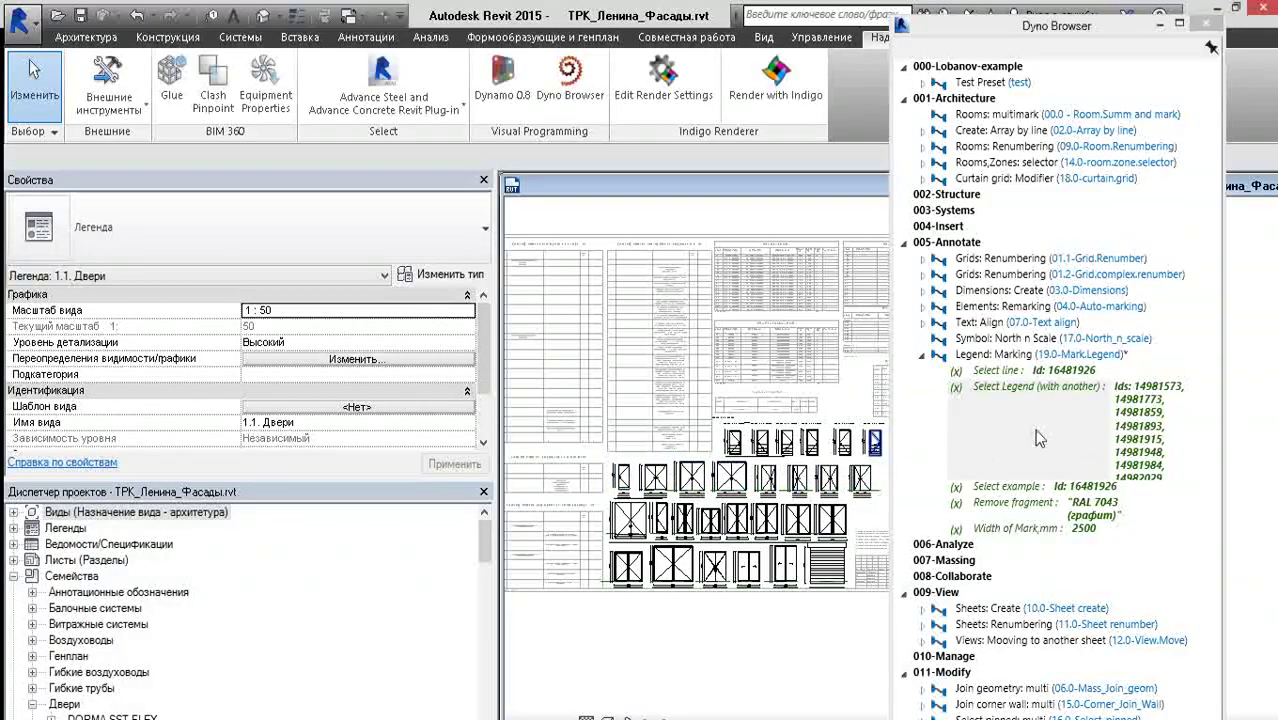
left_click(1045, 374)
scroll(770, 462, "up", 2)
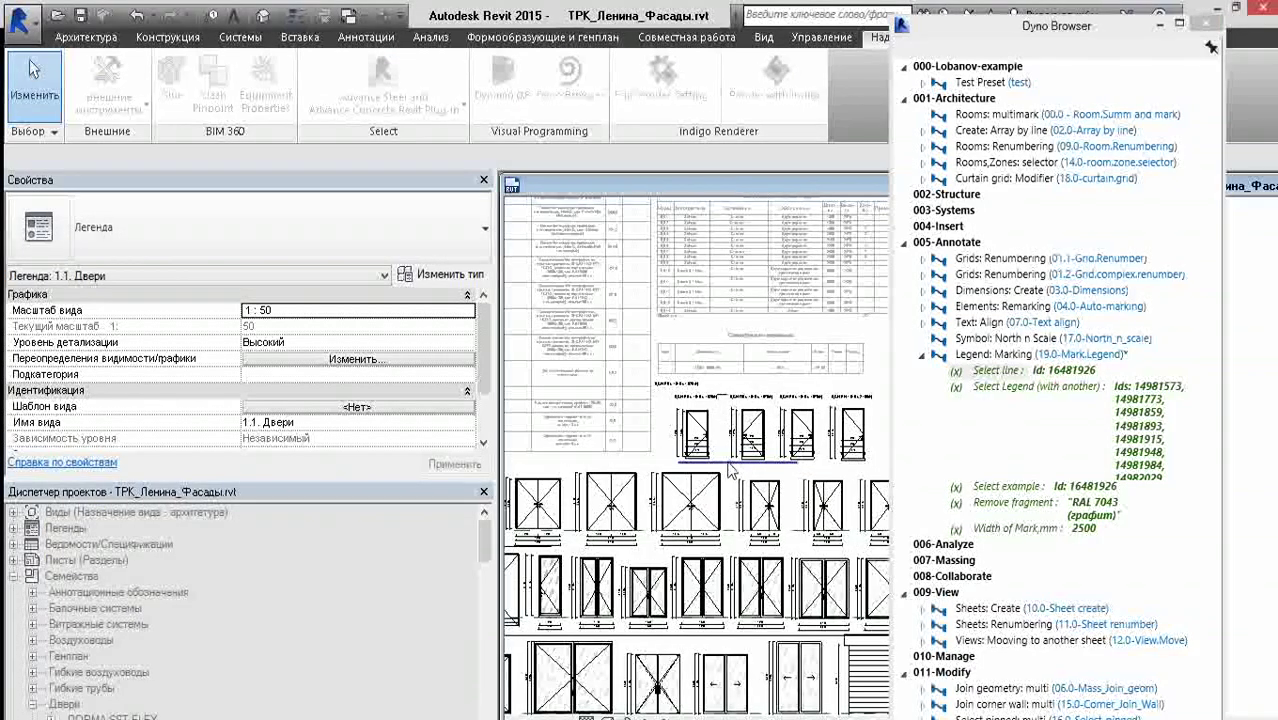
left_click(727, 462)
left_click(981, 359)
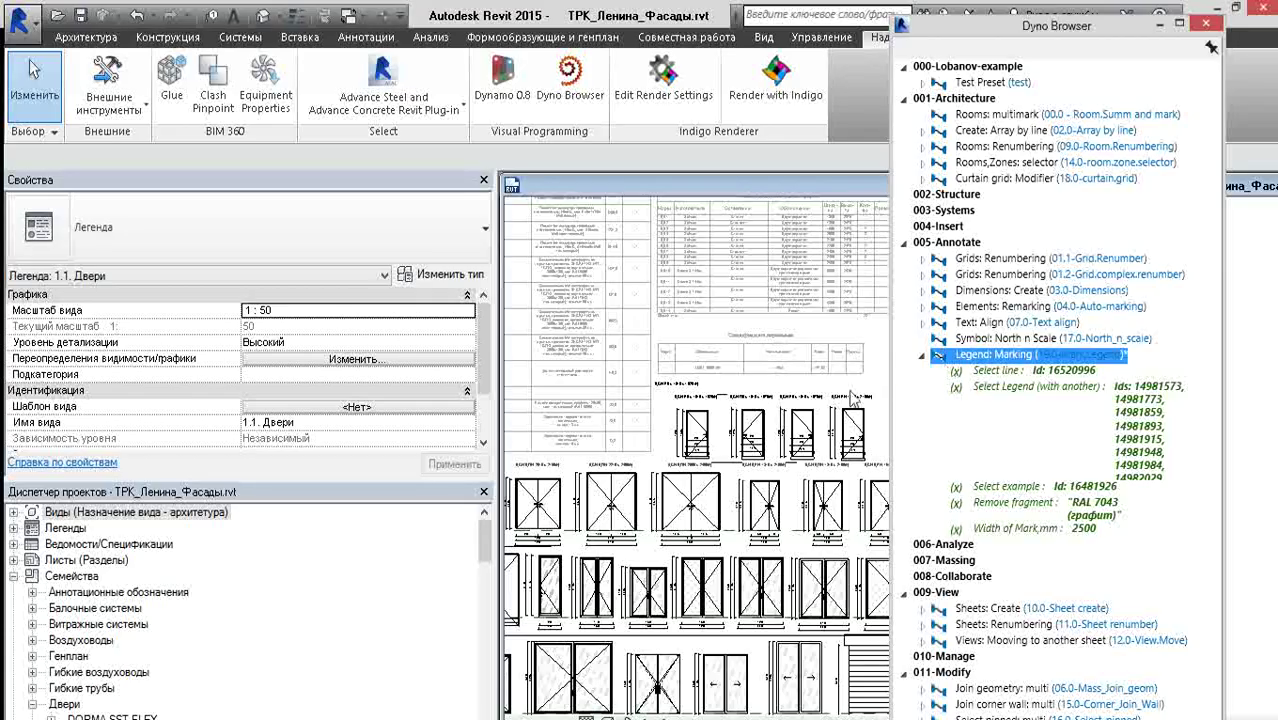
- Pan the legend to the other rows and launch Dynamo 0.8 from Add-Ins
middle_click_drag(765, 490, 726, 468)
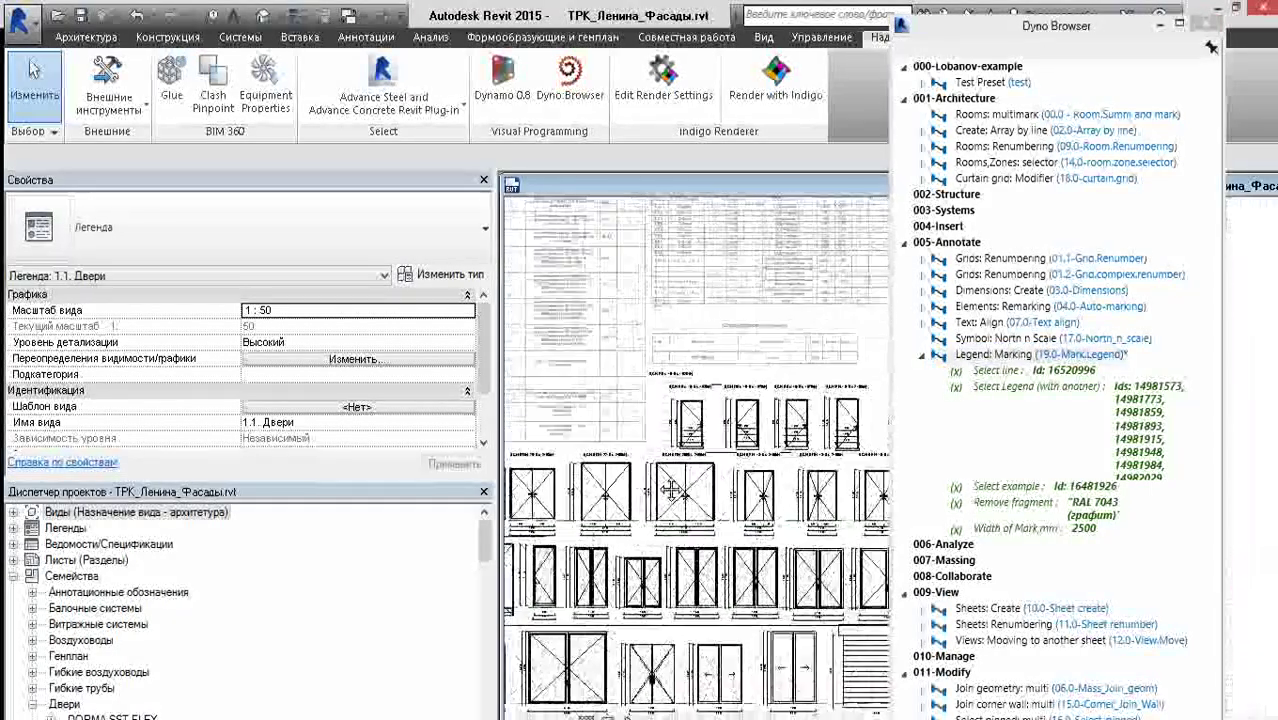
scroll(726, 468, "up", 2)
scroll(726, 468, "up", 1)
scroll(726, 468, "up", 1)
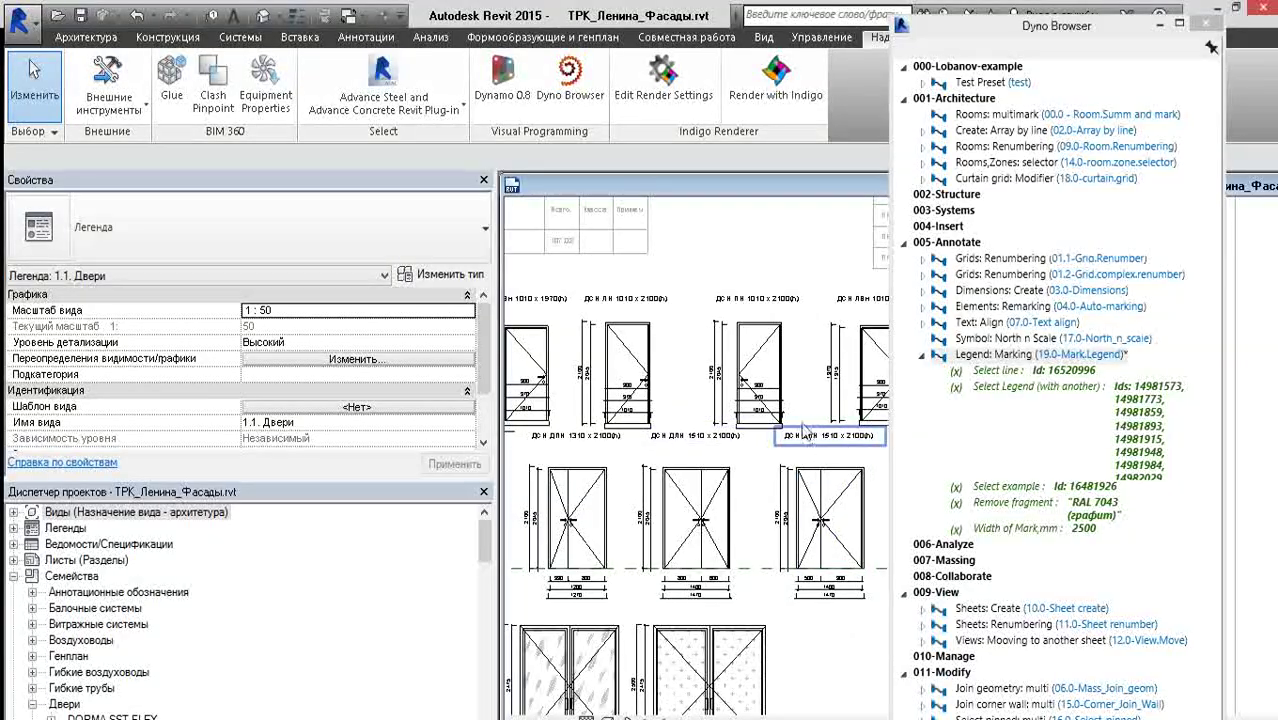
scroll(665, 512, "down", 3)
scroll(700, 508, "up", 2)
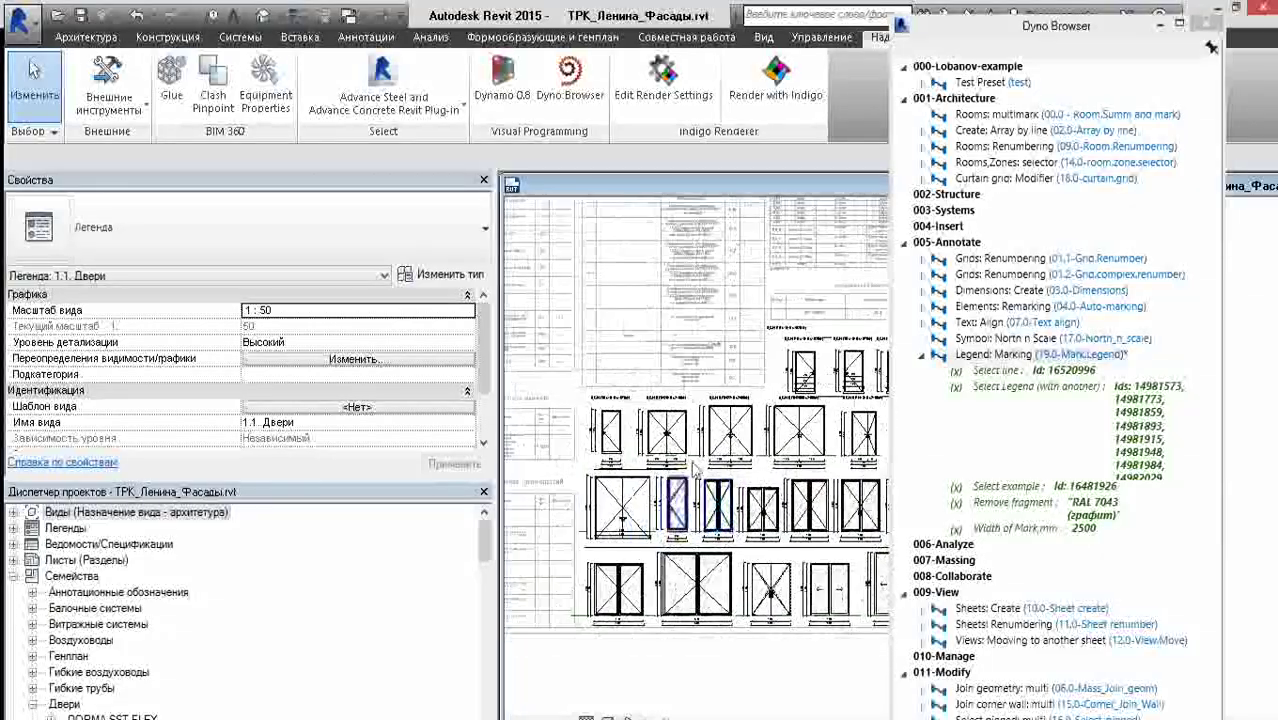
left_click(516, 96)
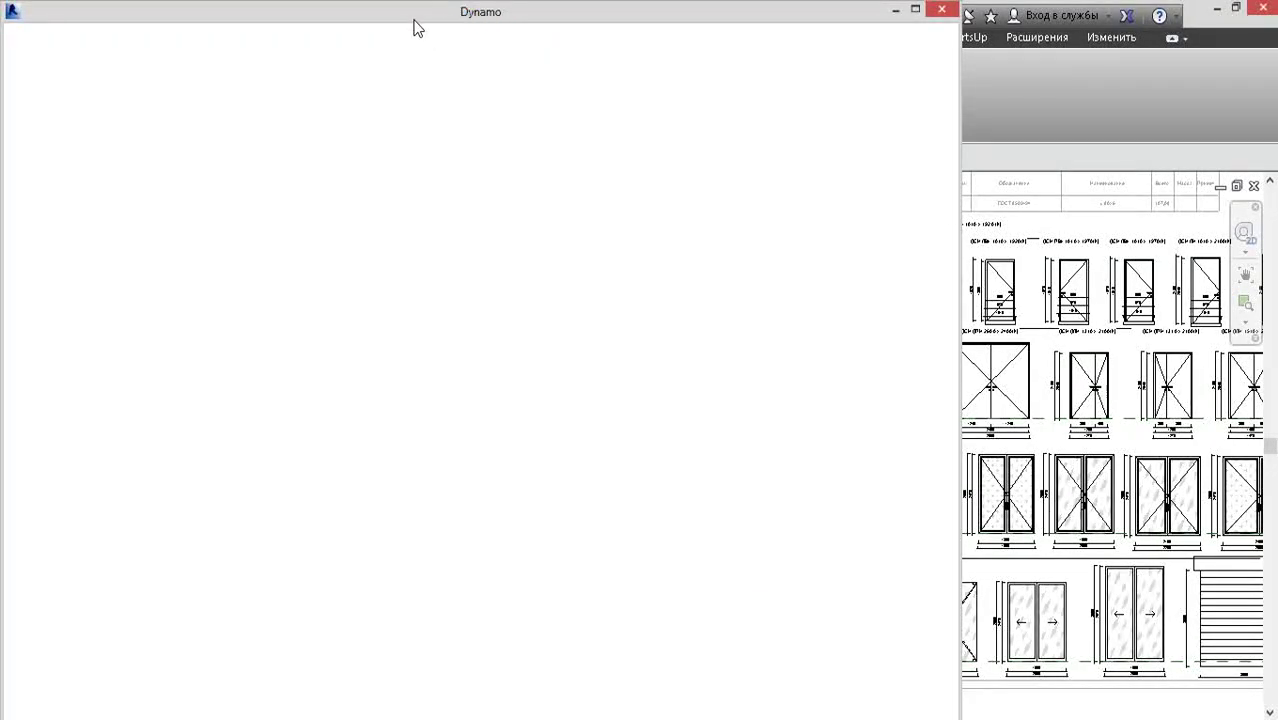
- Move Dynamo to the right half and open the recent 19.0-Mark.Legend graph
left_click_drag(456, 22, 1184, 121)
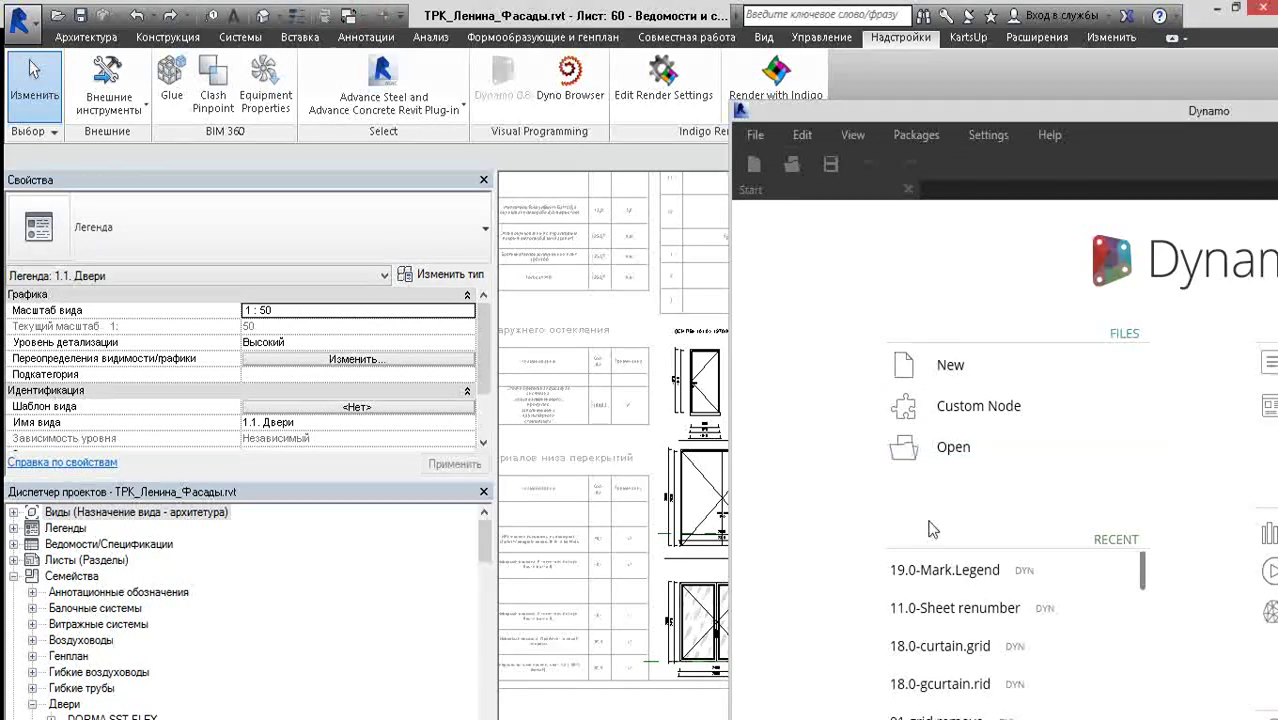
left_click(934, 566)
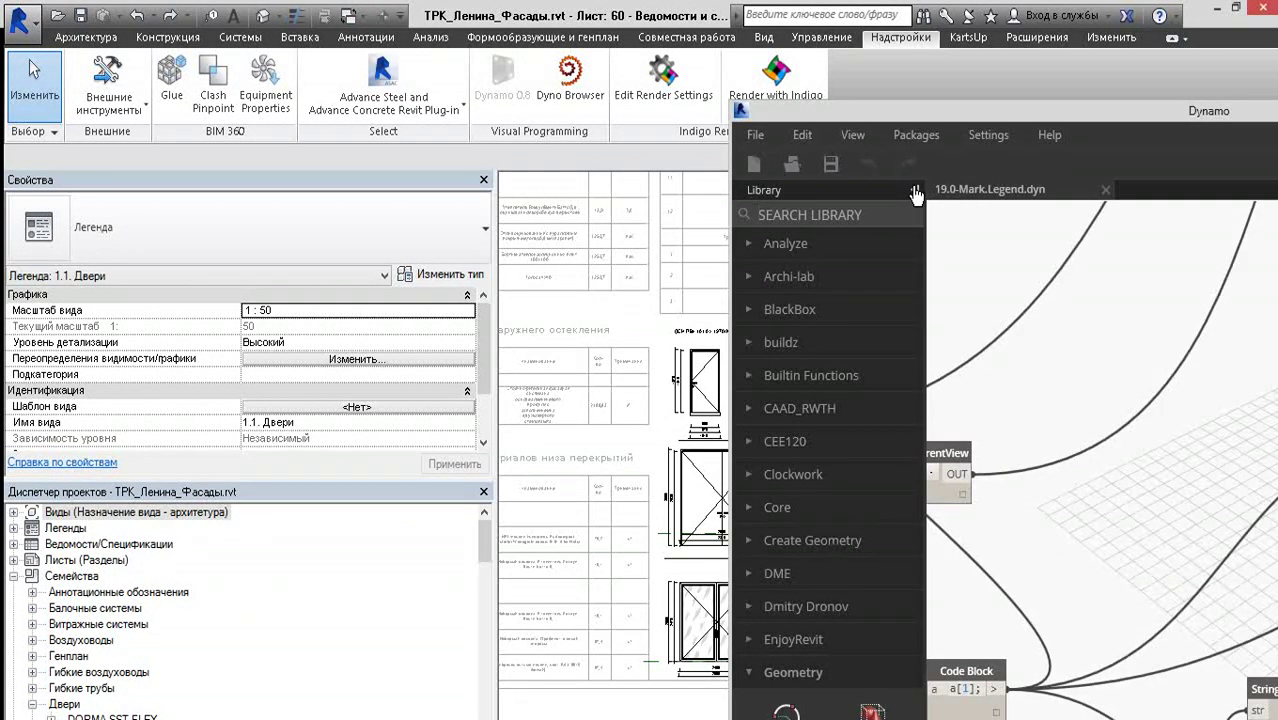
scroll(1168, 430, "down", 2)
scroll(1151, 392, "down", 2)
scroll(1147, 425, "down", 2)
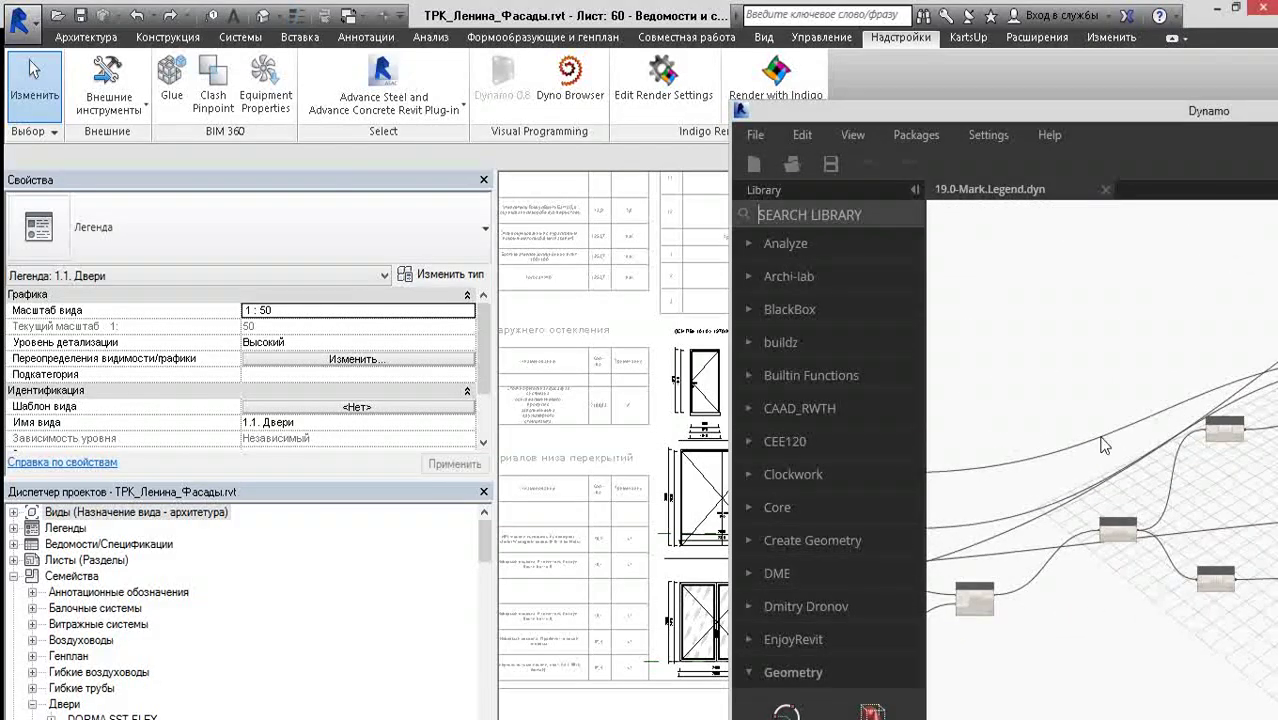
scroll(1097, 436, "down", 1)
scroll(1008, 452, "up", 3)
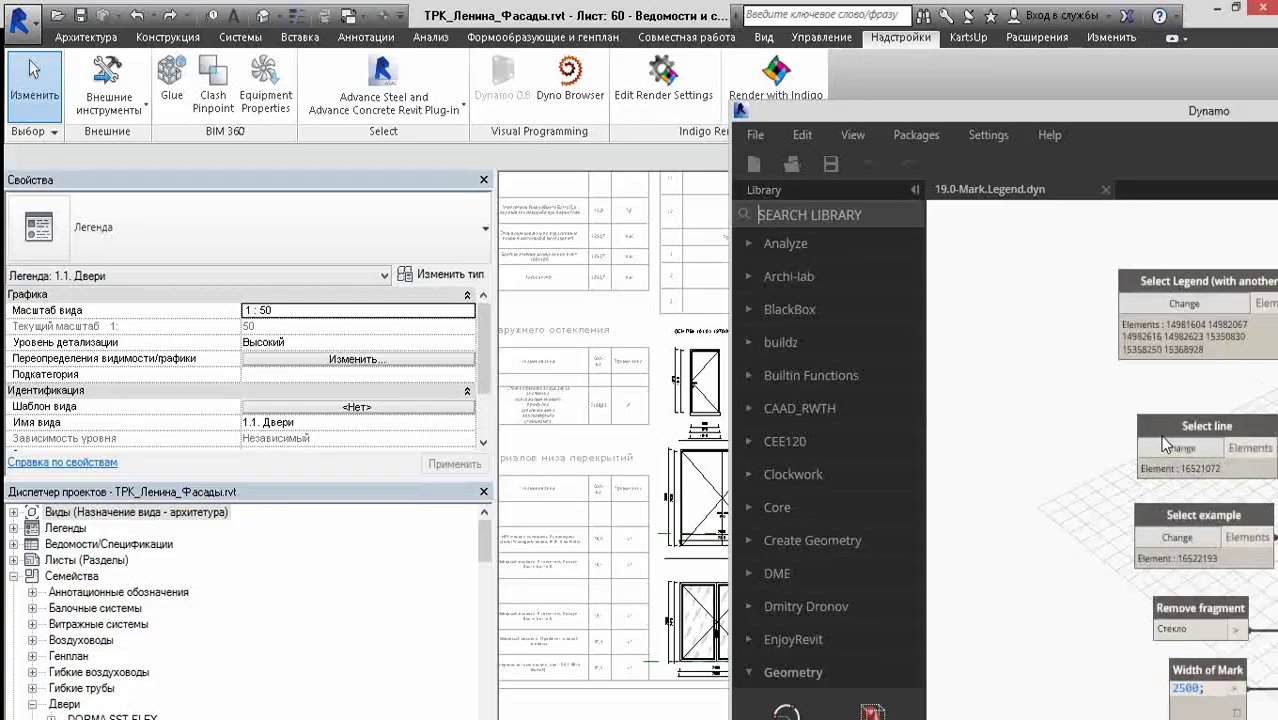
scroll(1040, 435, "up", 2)
scroll(1062, 425, "down", 2)
scroll(1090, 442, "down", 1)
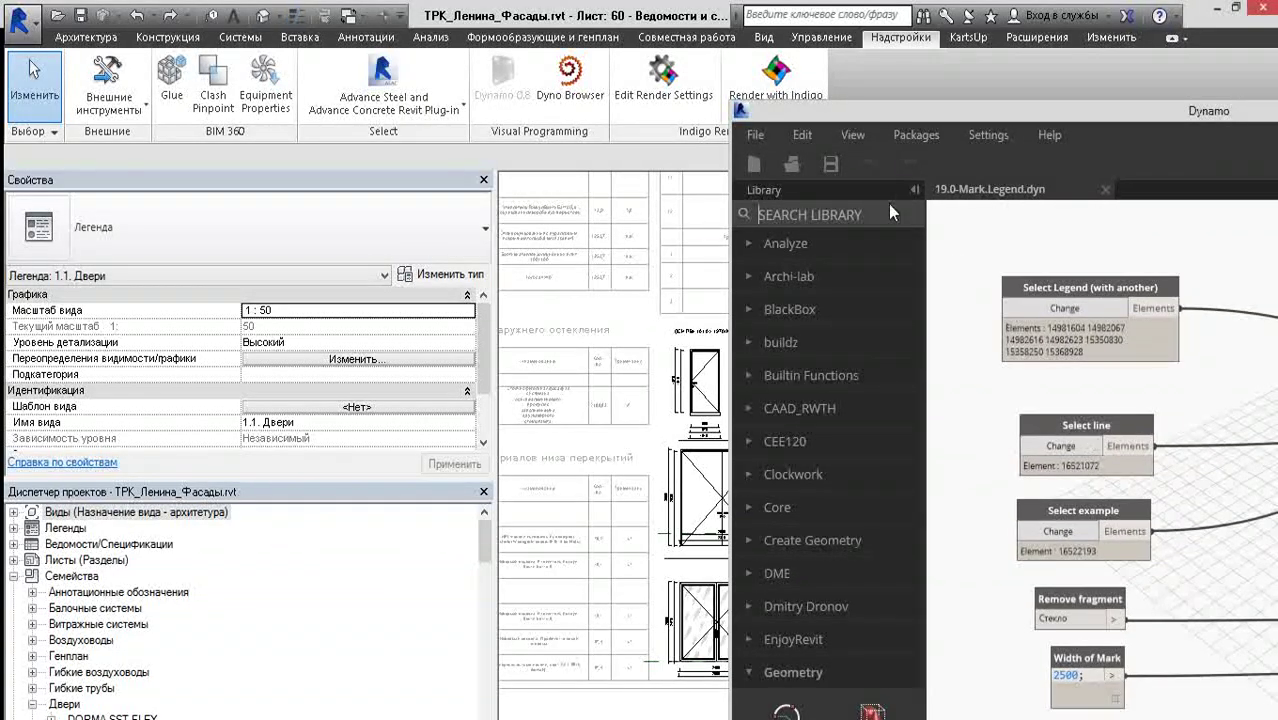
- Collapse the Library, frame the input nodes, and close Revit's Properties and Project Browser
left_click(914, 189)
left_click_drag(832, 112, 962, 90)
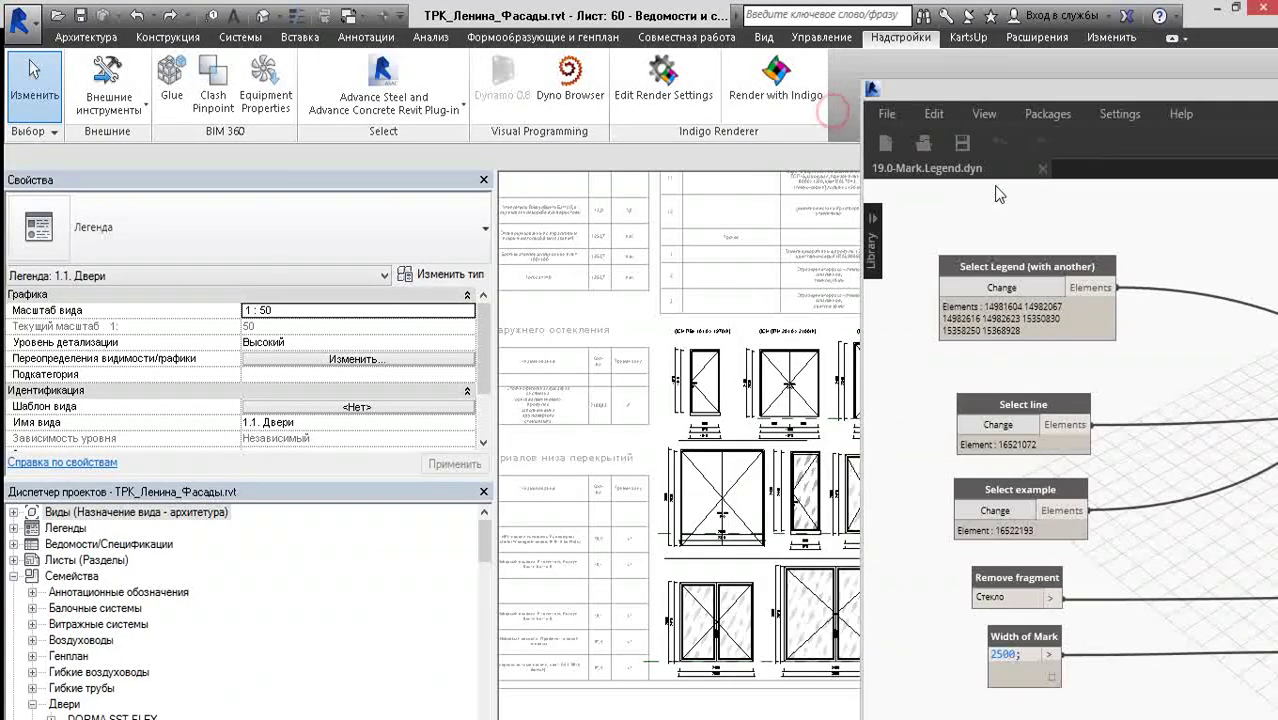
middle_click_drag(654, 419, 659, 425)
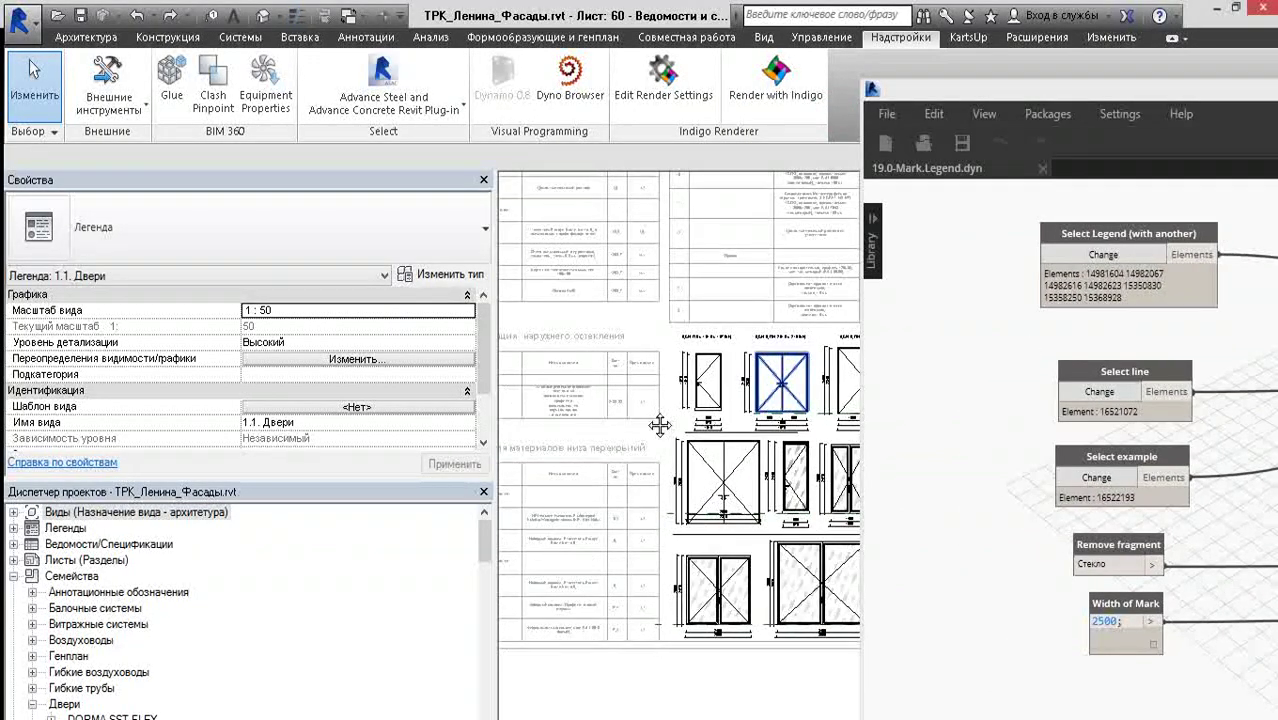
scroll(659, 425, "down", 1)
scroll(652, 400, "down", 1)
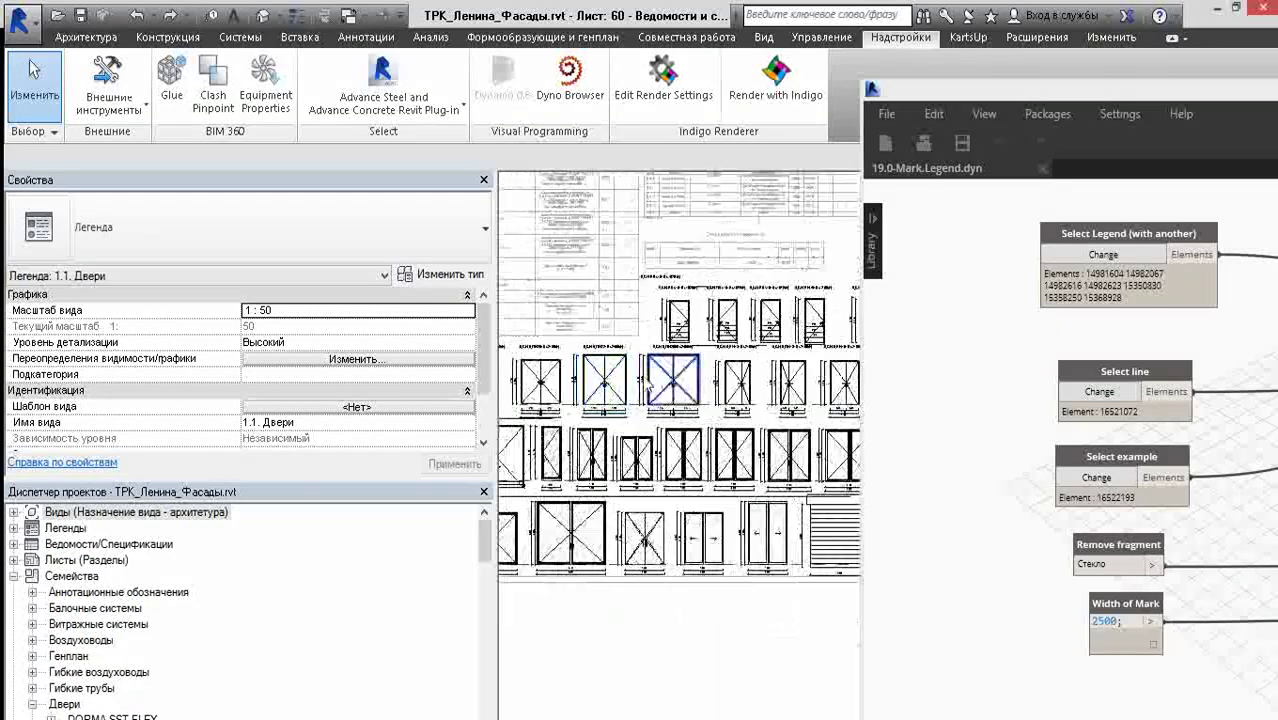
left_click(484, 179)
left_click(484, 179)
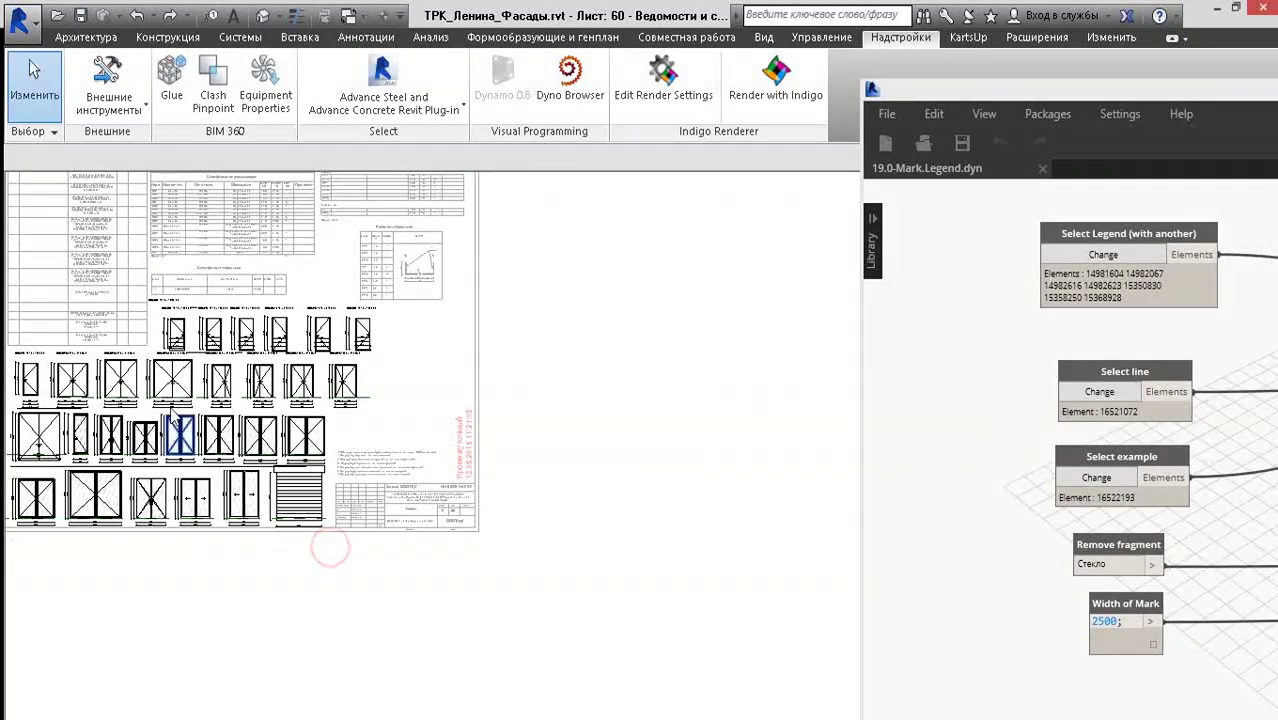
- Reselect the middle window row as the legend components and the line beneath it
scroll(420, 410, "up", 1)
scroll(425, 407, "up", 2)
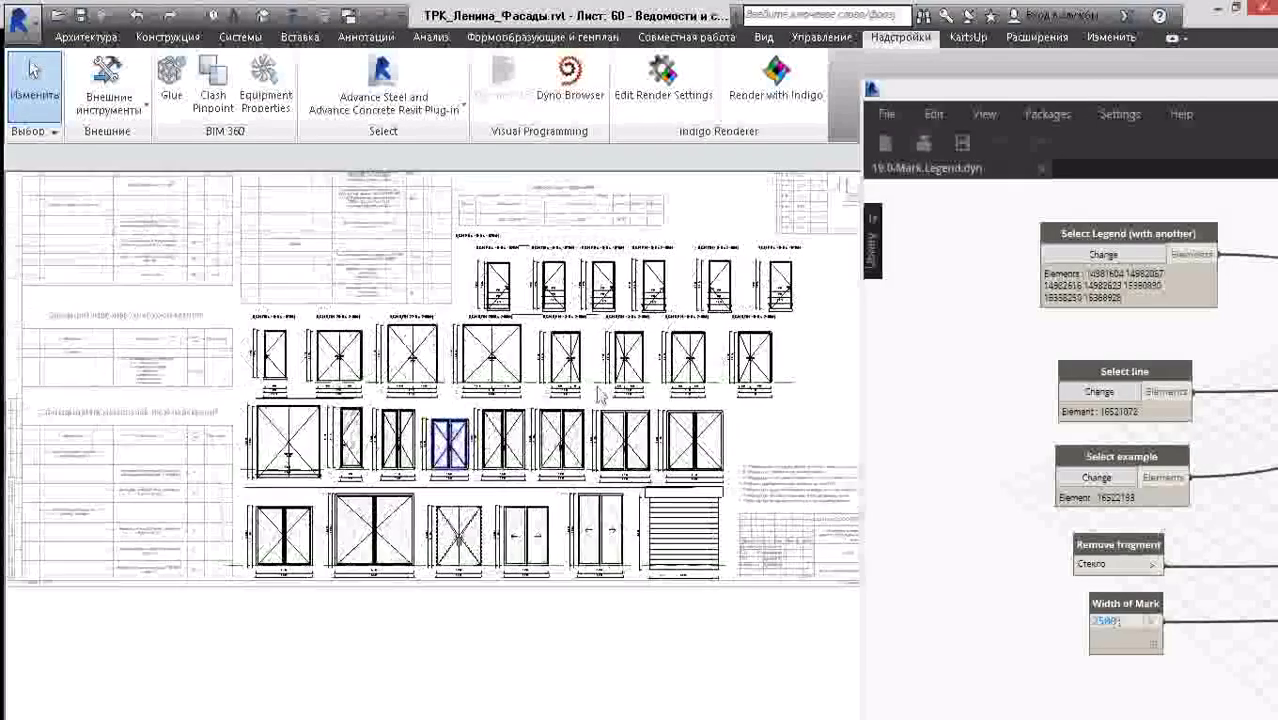
left_click(1072, 256)
left_click_drag(742, 448, 232, 452)
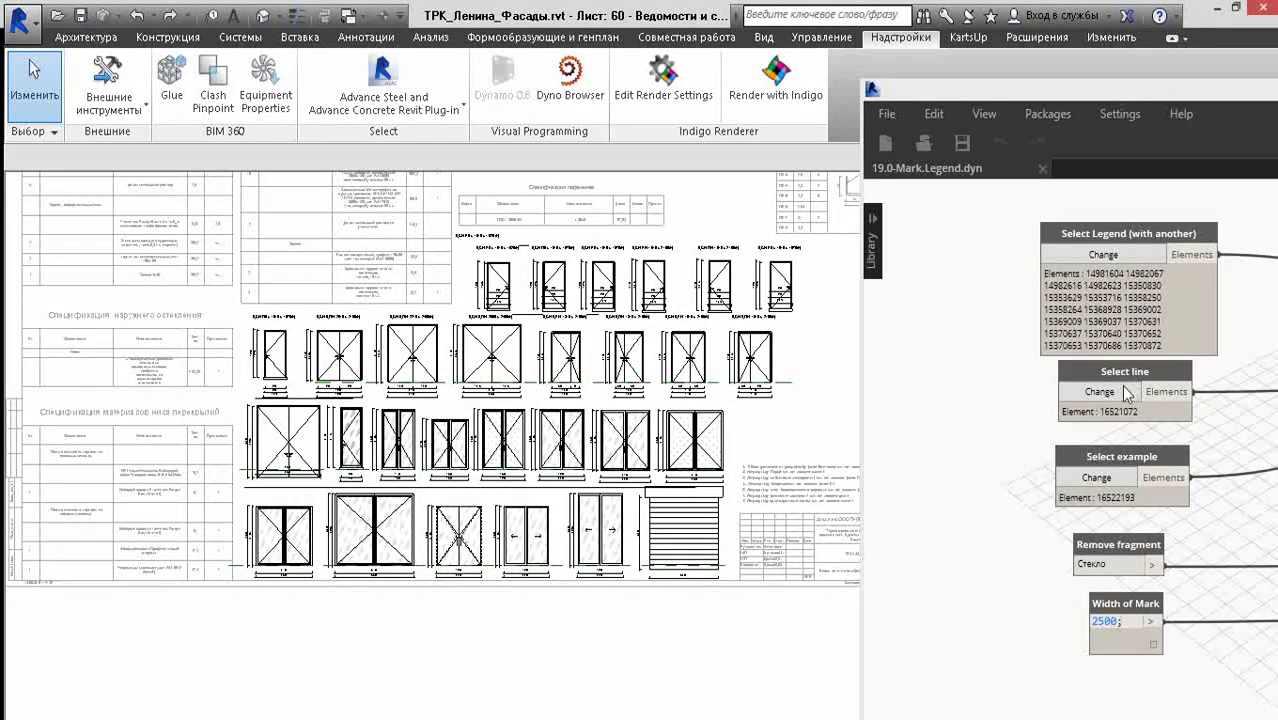
left_click(308, 395)
- Set the example mark to tag 16481926 and run the graph
left_click(1096, 478)
left_click(463, 237)
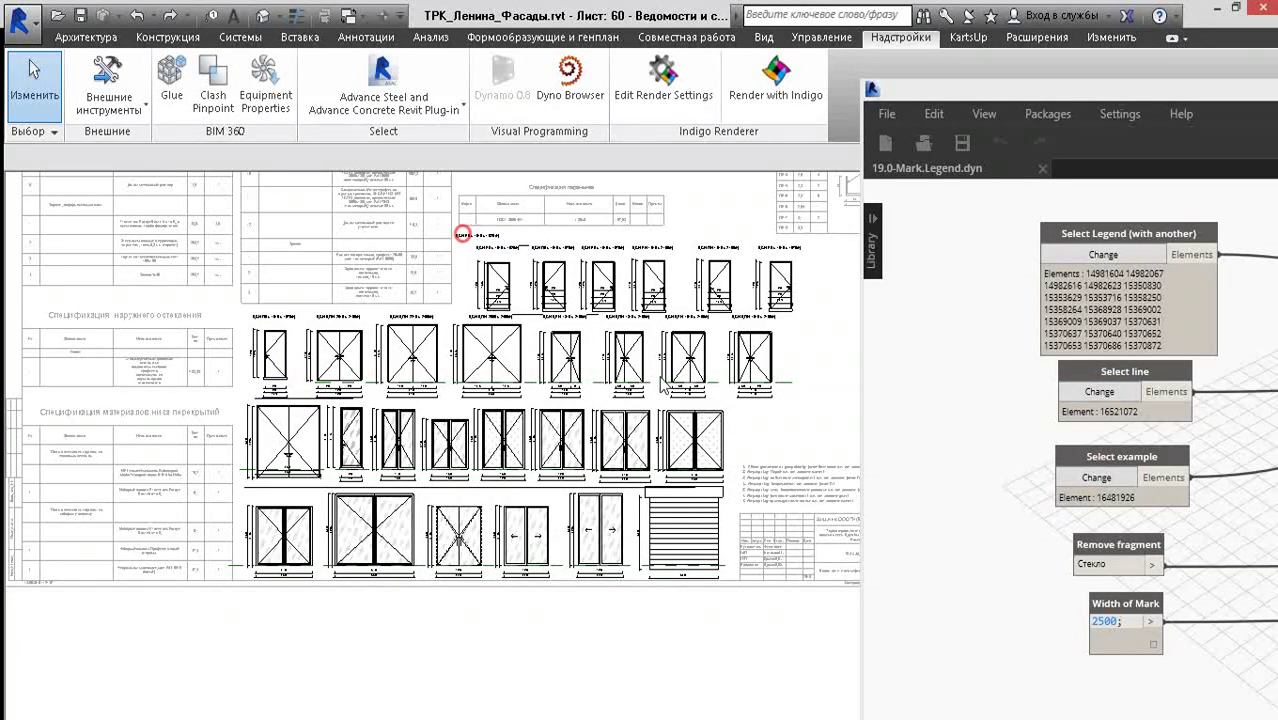
left_click(1122, 602)
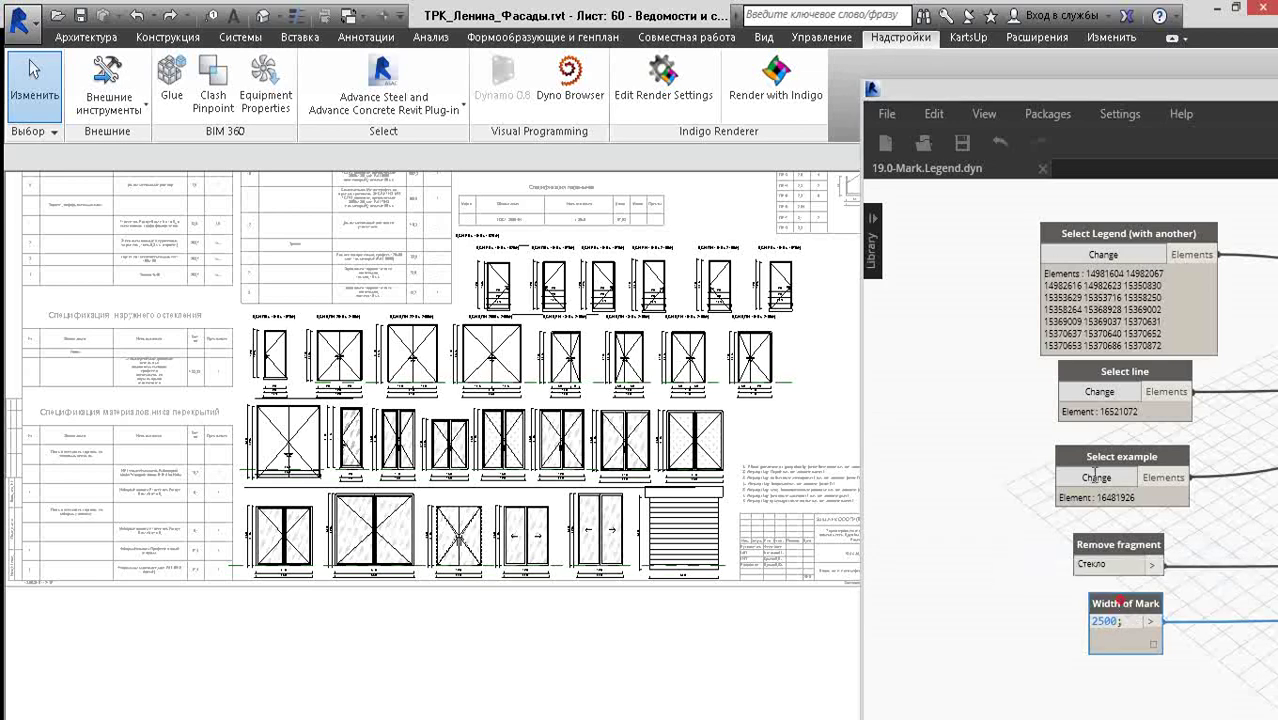
left_click_drag(1033, 80, 963, 400)
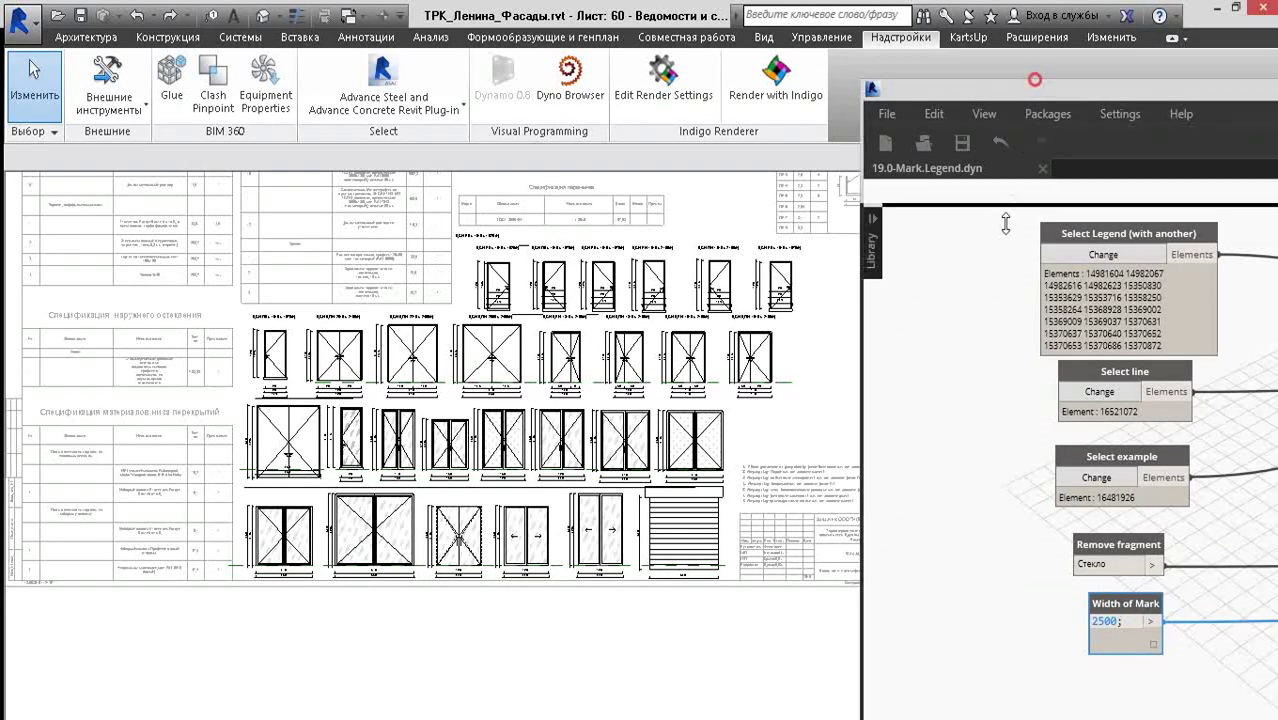
left_click(1004, 254)
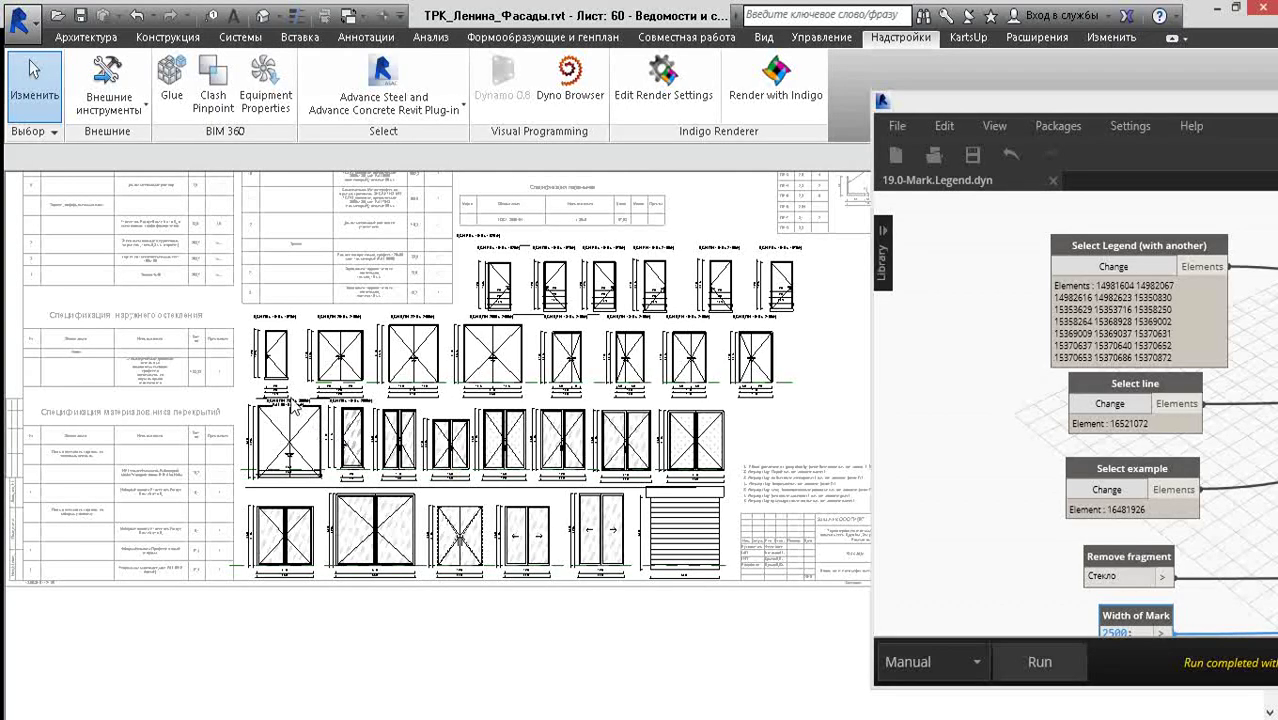
- Restore the Properties panel and select a glazed door to check its sizes
scroll(310, 430, "up", 3)
scroll(309, 445, "up", 2)
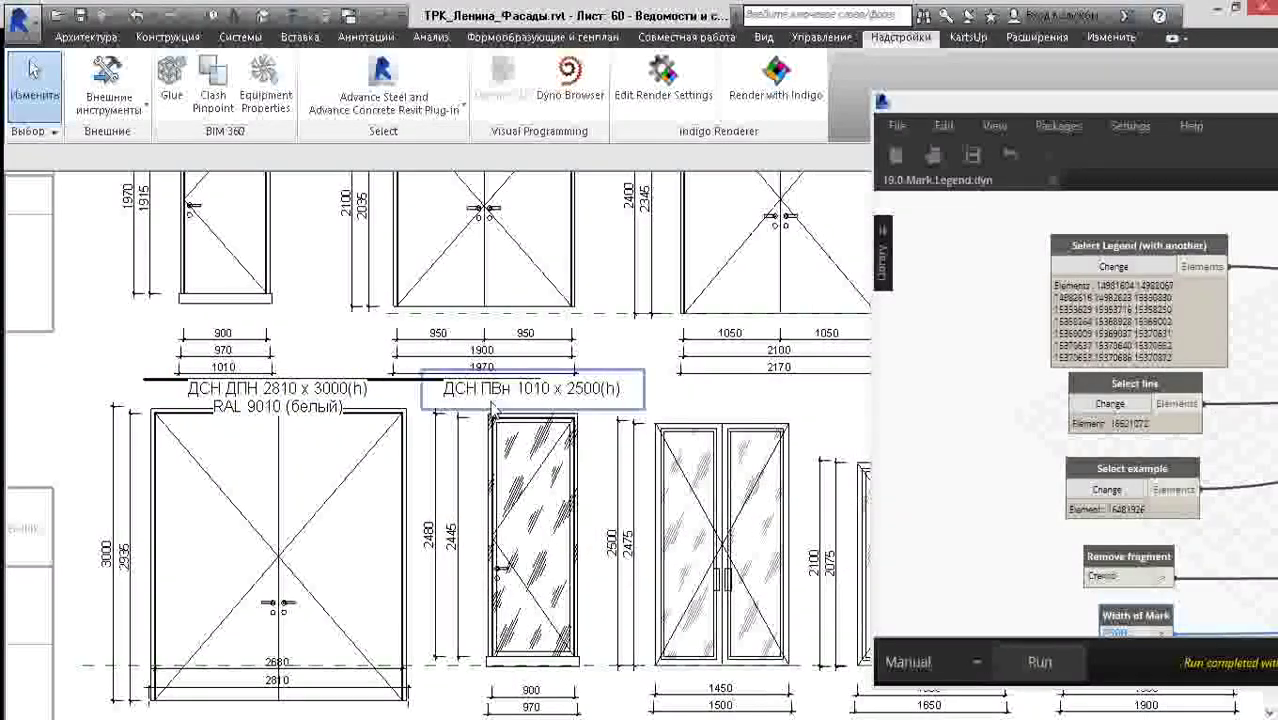
scroll(620, 465, "down", 1)
scroll(620, 465, "down", 1)
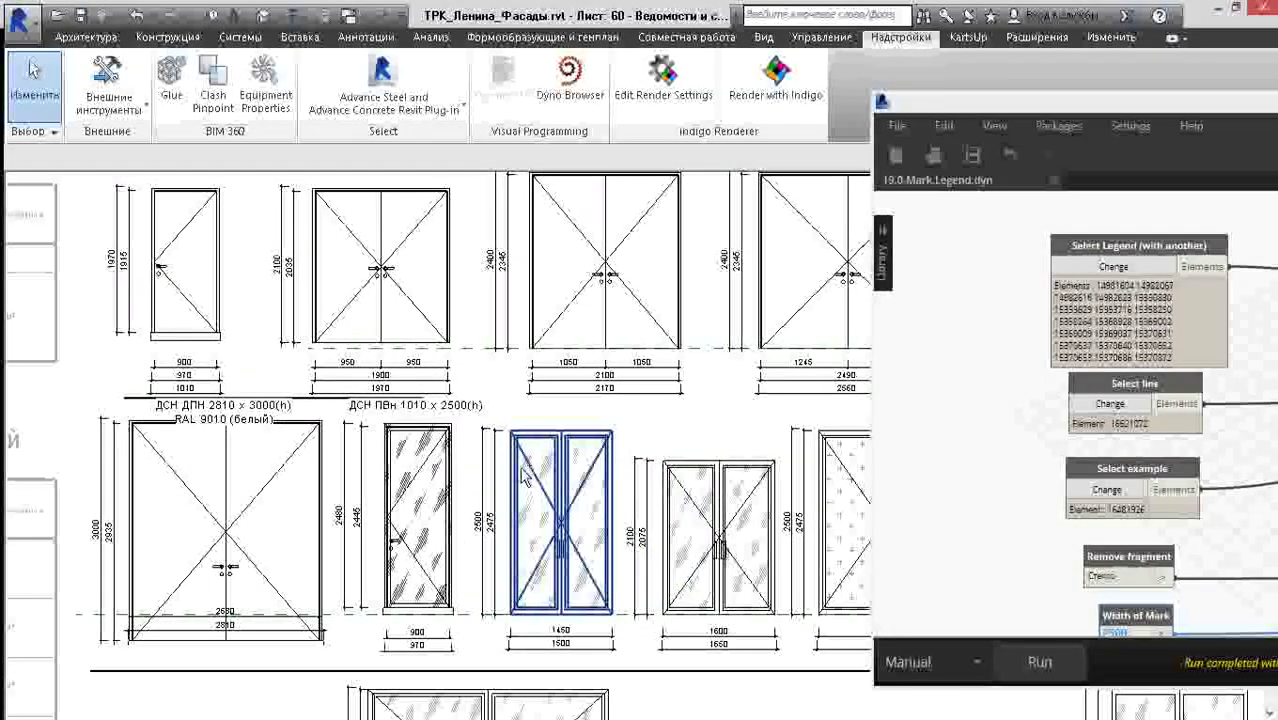
key("ctrl+1")
scroll(675, 503, "down", 2)
scroll(680, 500, "down", 1)
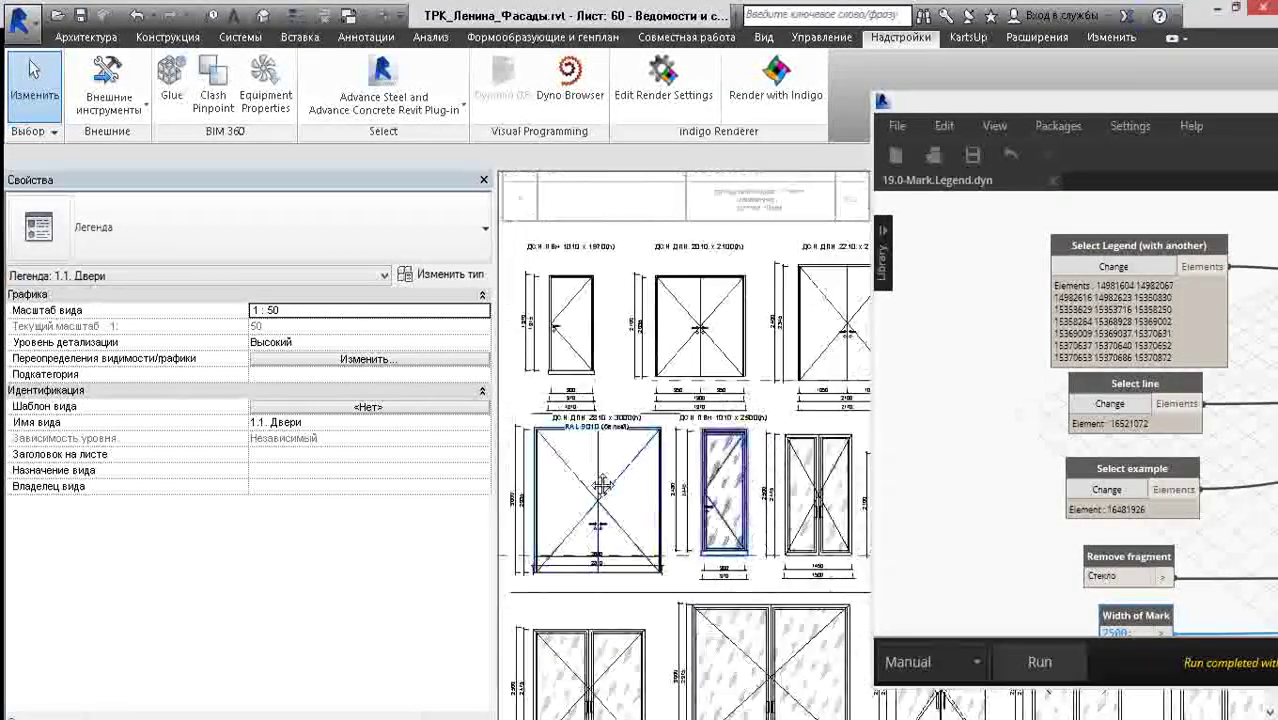
scroll(690, 496, "up", 1)
scroll(700, 492, "up", 1)
left_click(700, 490)
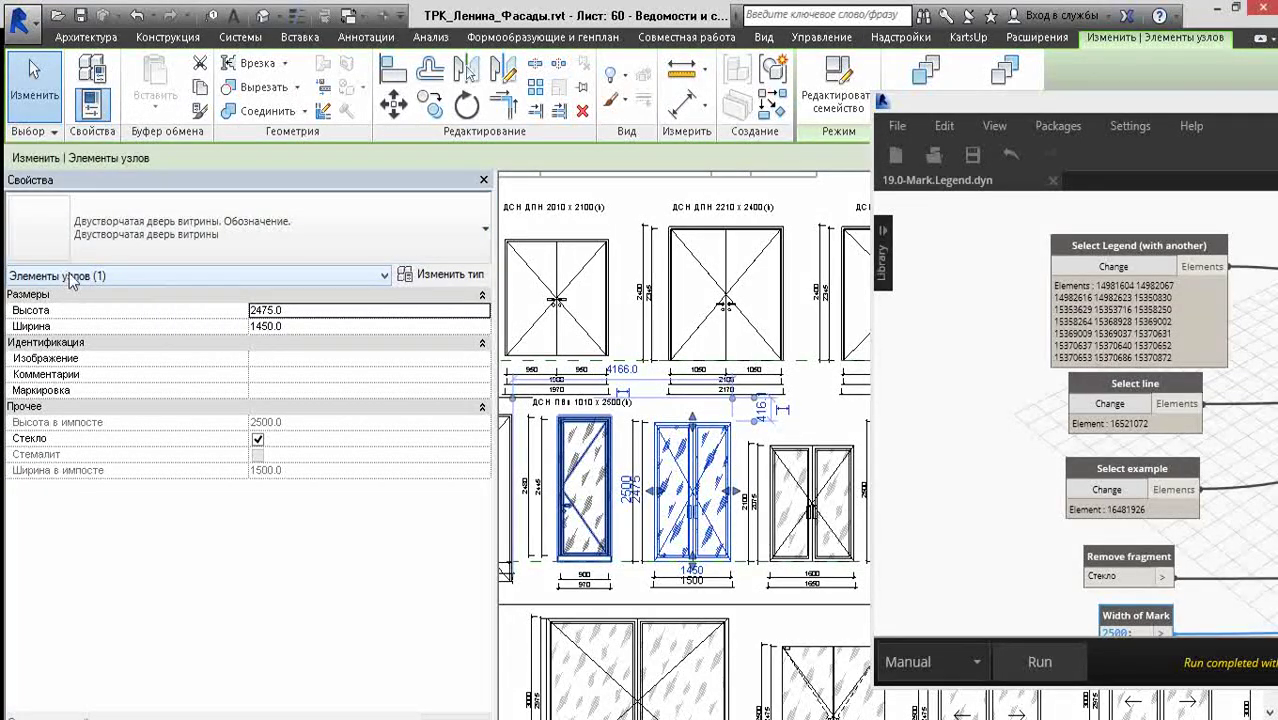
left_click(812, 434)
- Zoom onto the large double door ДСН ДПН 2810 x 3000(h) and select the thick line above its row
scroll(685, 465, "up", 3)
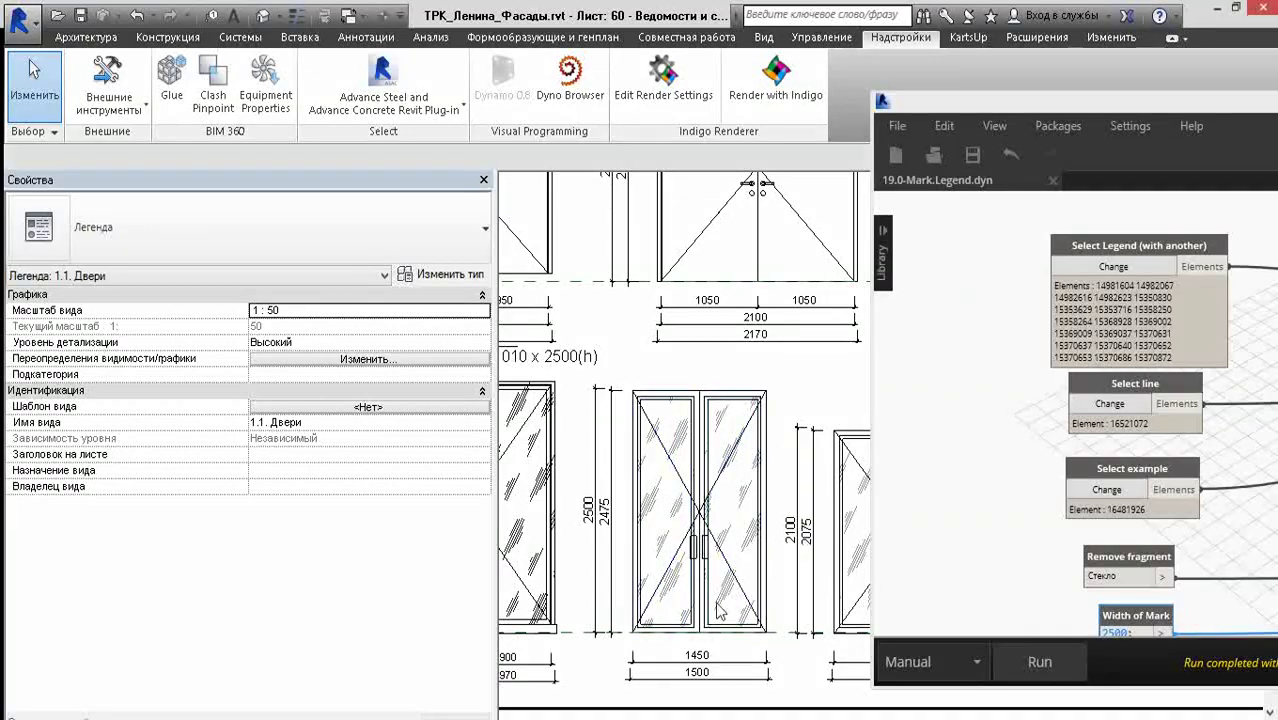
scroll(700, 590, "down", 2)
scroll(740, 550, "down", 1)
scroll(780, 503, "down", 1)
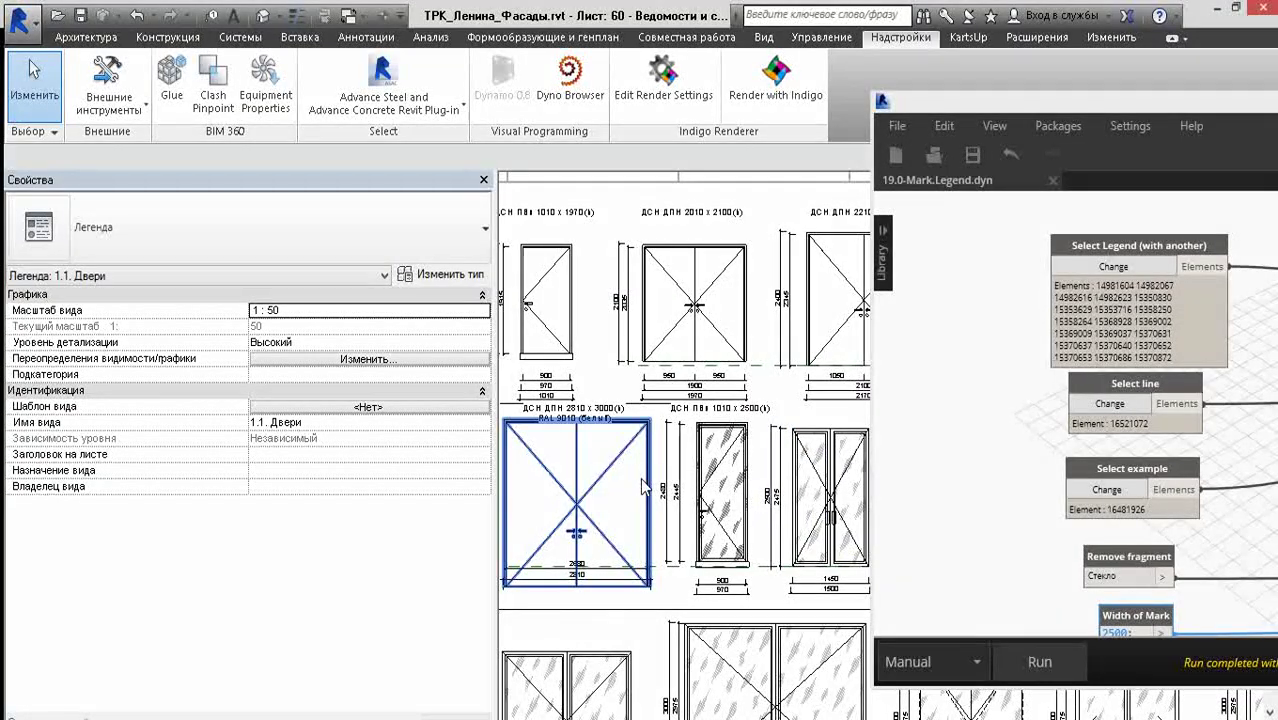
middle_click_drag(655, 489, 634, 486)
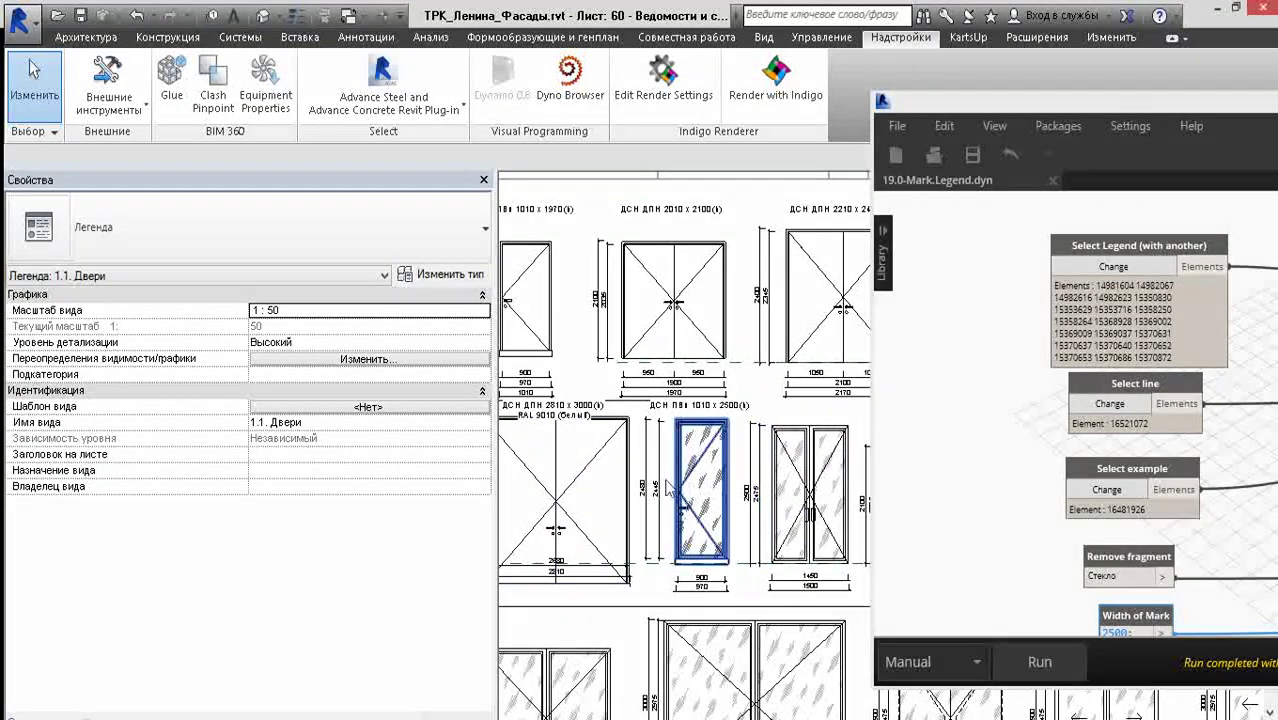
left_click(569, 487)
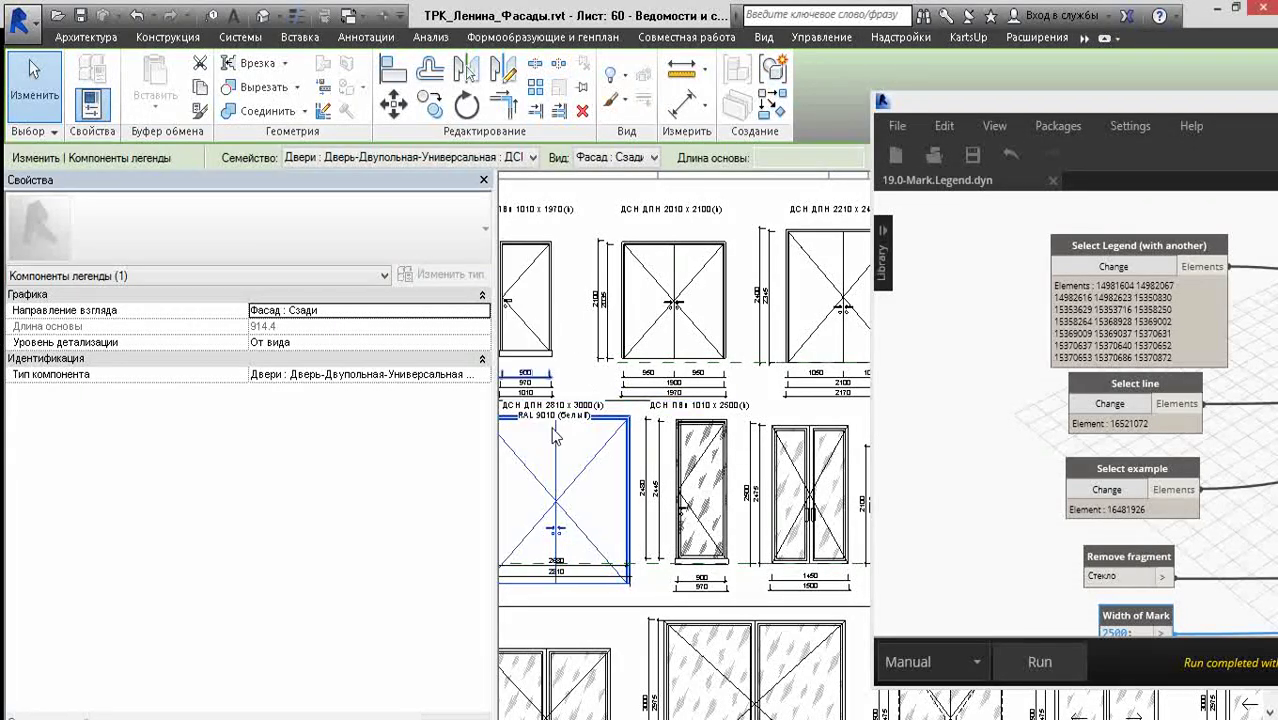
middle_click_drag(802, 539, 712, 533)
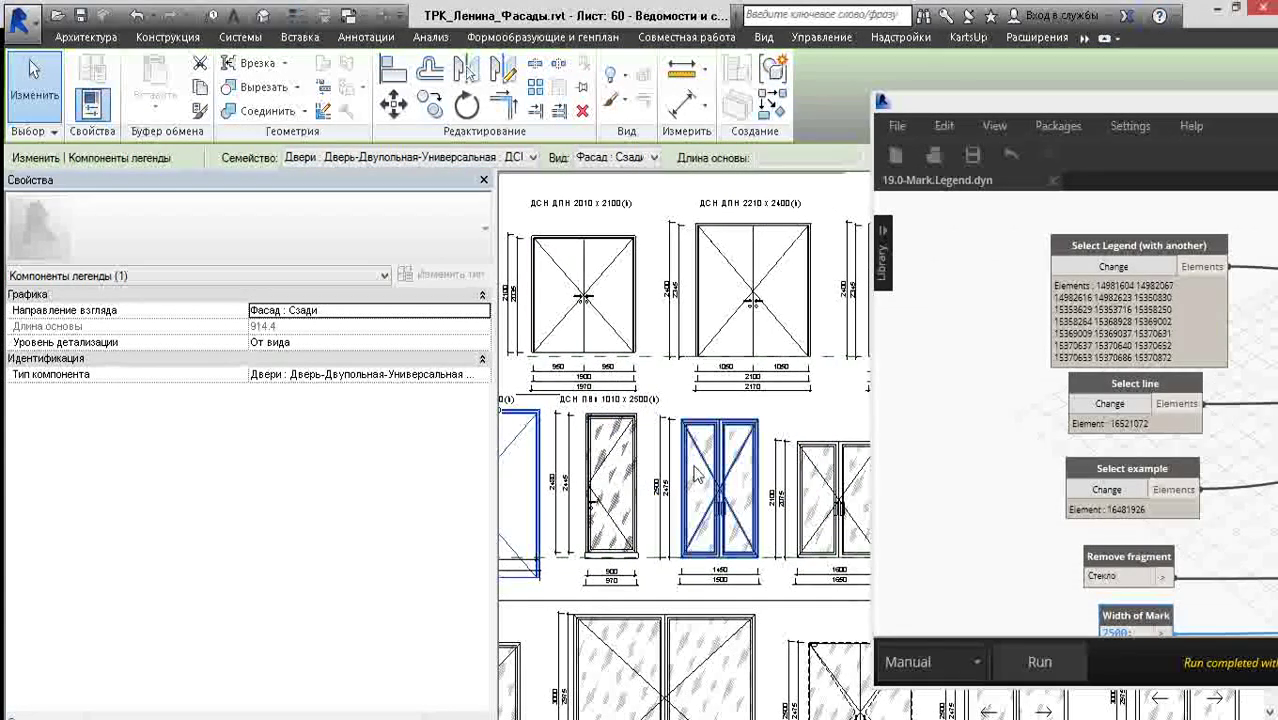
scroll(716, 485, "down", 1)
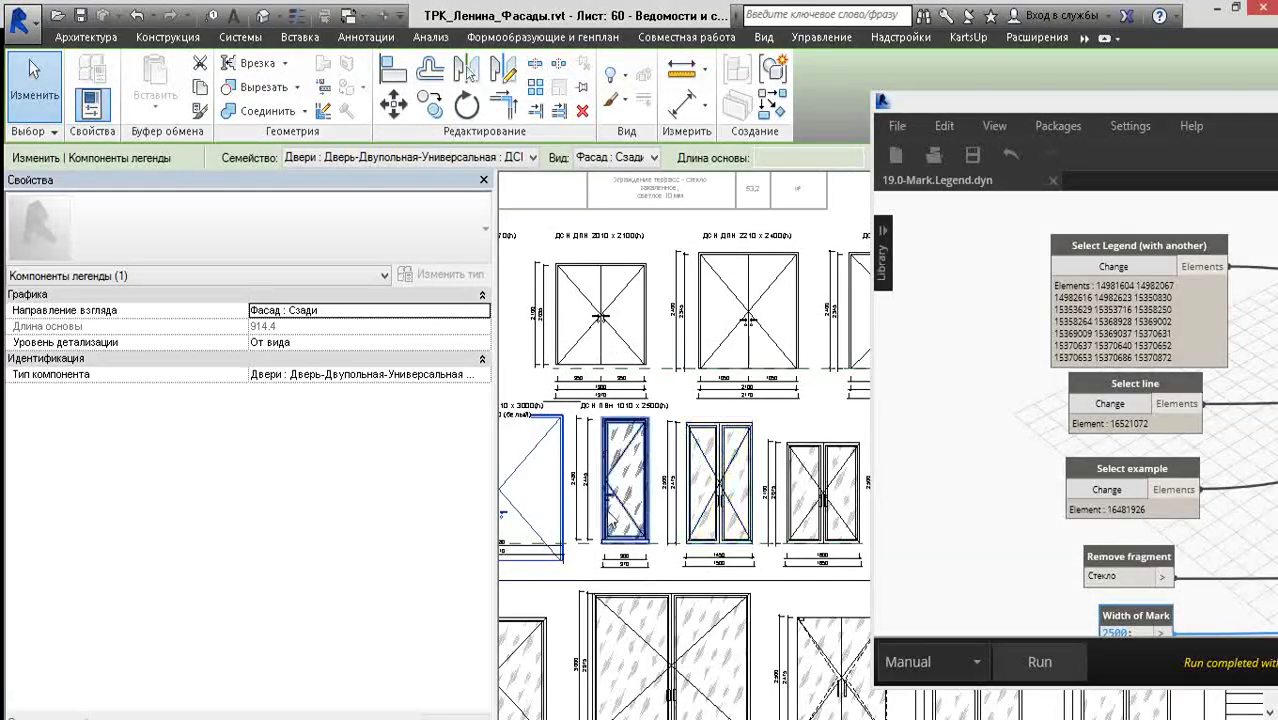
middle_click_drag(620, 520, 740, 508)
scroll(687, 433, "up", 2)
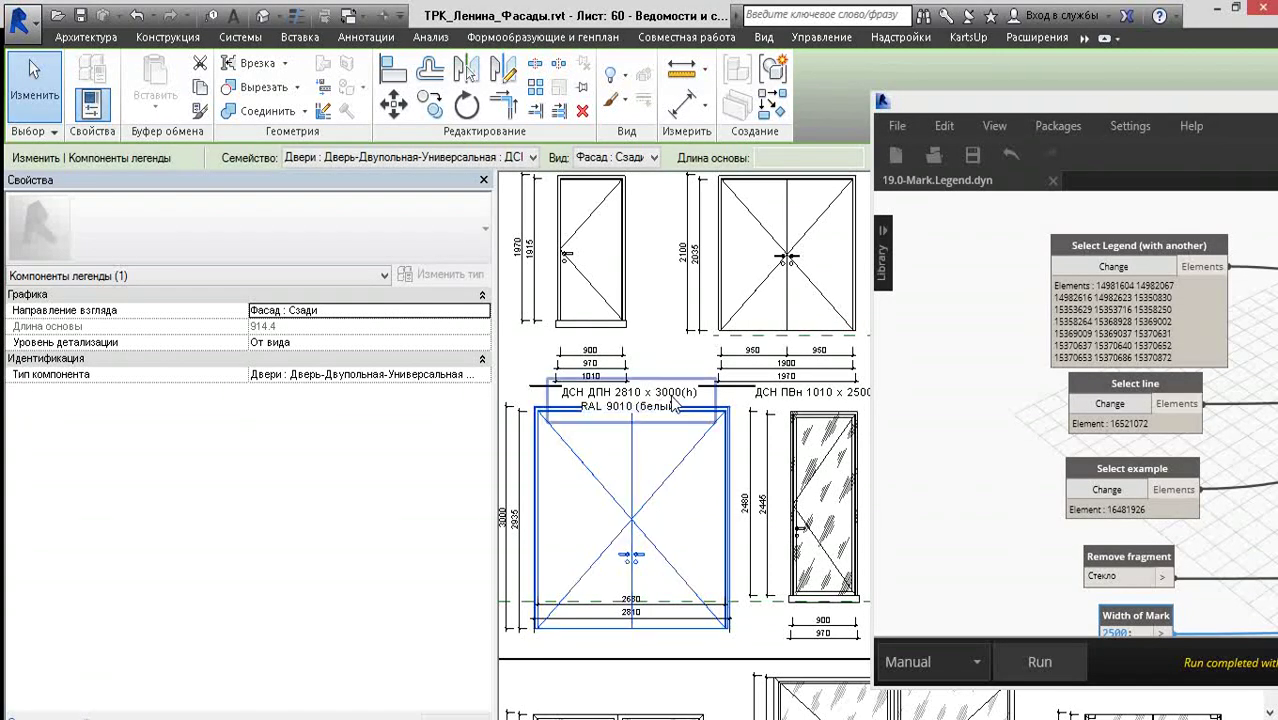
left_click(670, 408)
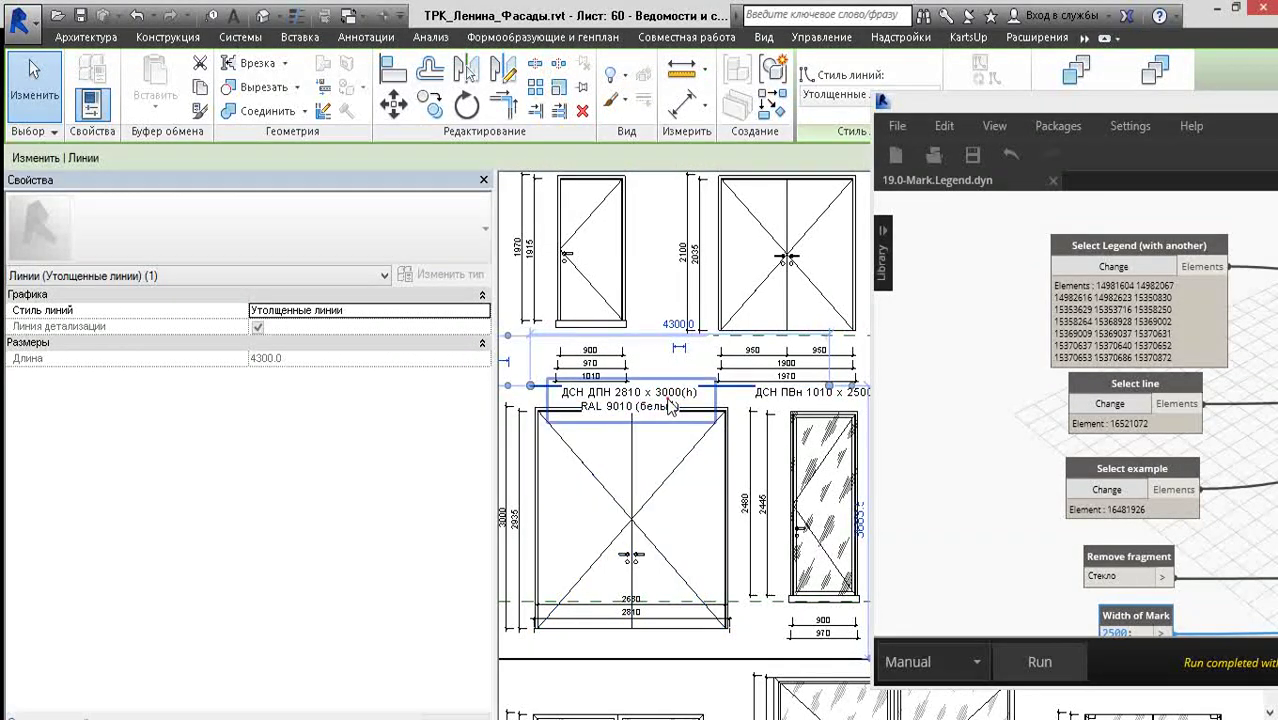
- Delete the 'RAL 9010 (белый)' line from the double door's text mark, then zoom back out
left_click(668, 406)
scroll(665, 408, "up", 2)
left_click_drag(688, 410, 509, 410)
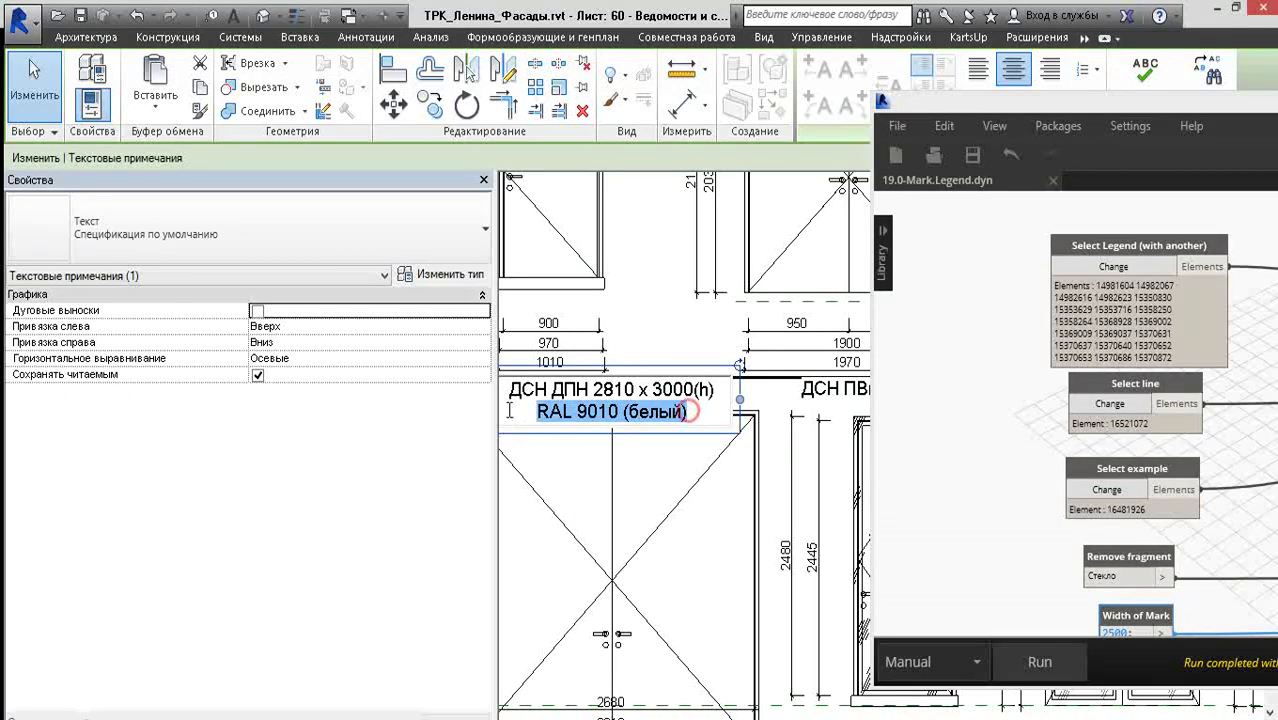
key("BackSpace")
key("BackSpace")
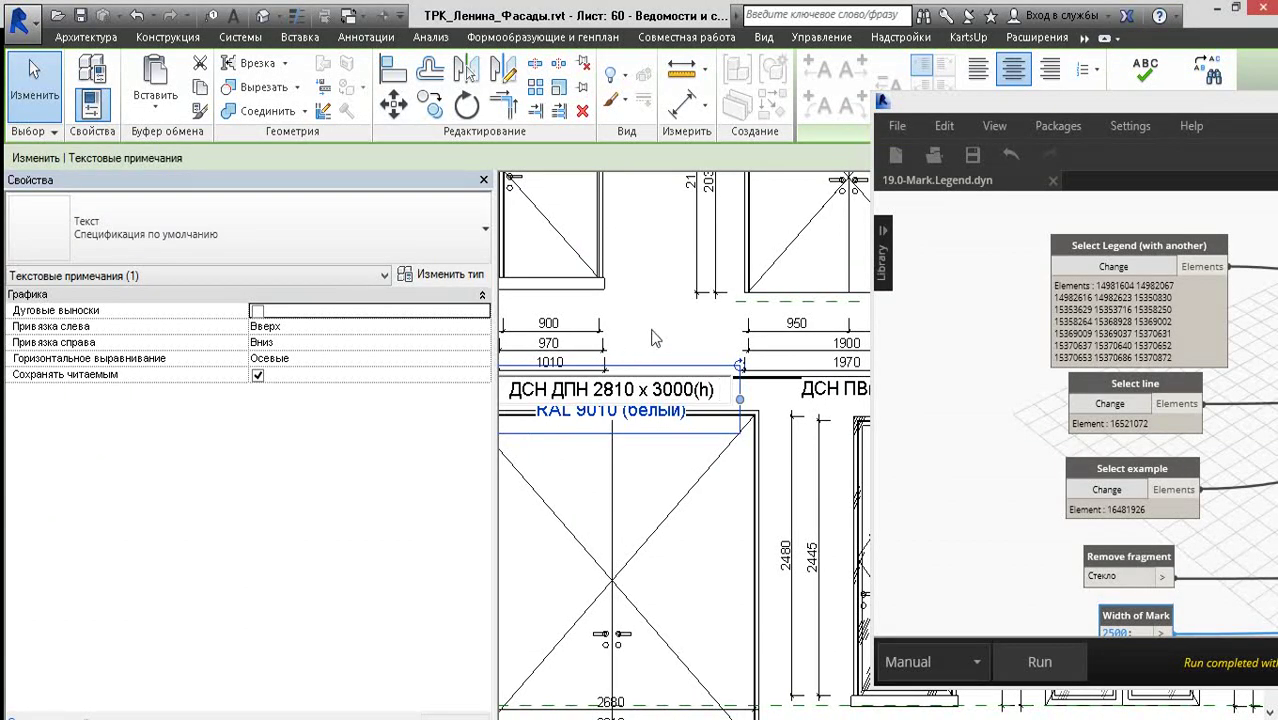
left_click(662, 305)
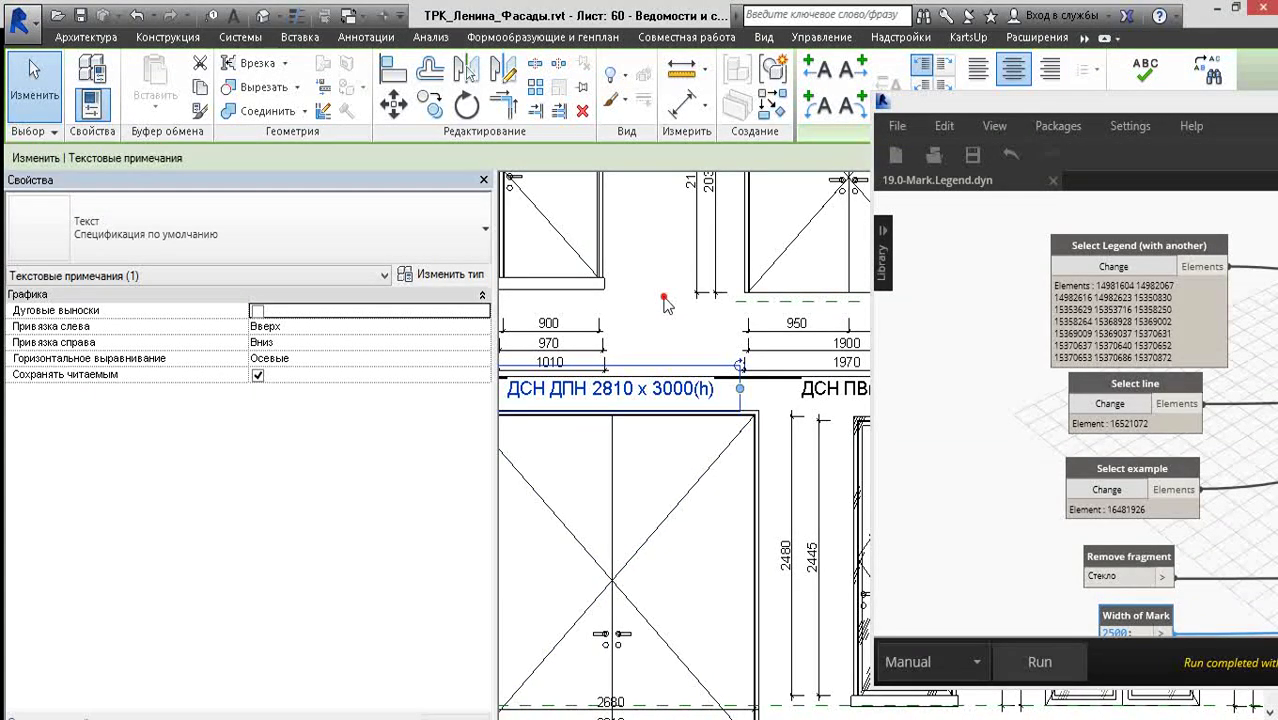
left_click(665, 303)
scroll(662, 295, "down", 2)
scroll(650, 340, "down", 2)
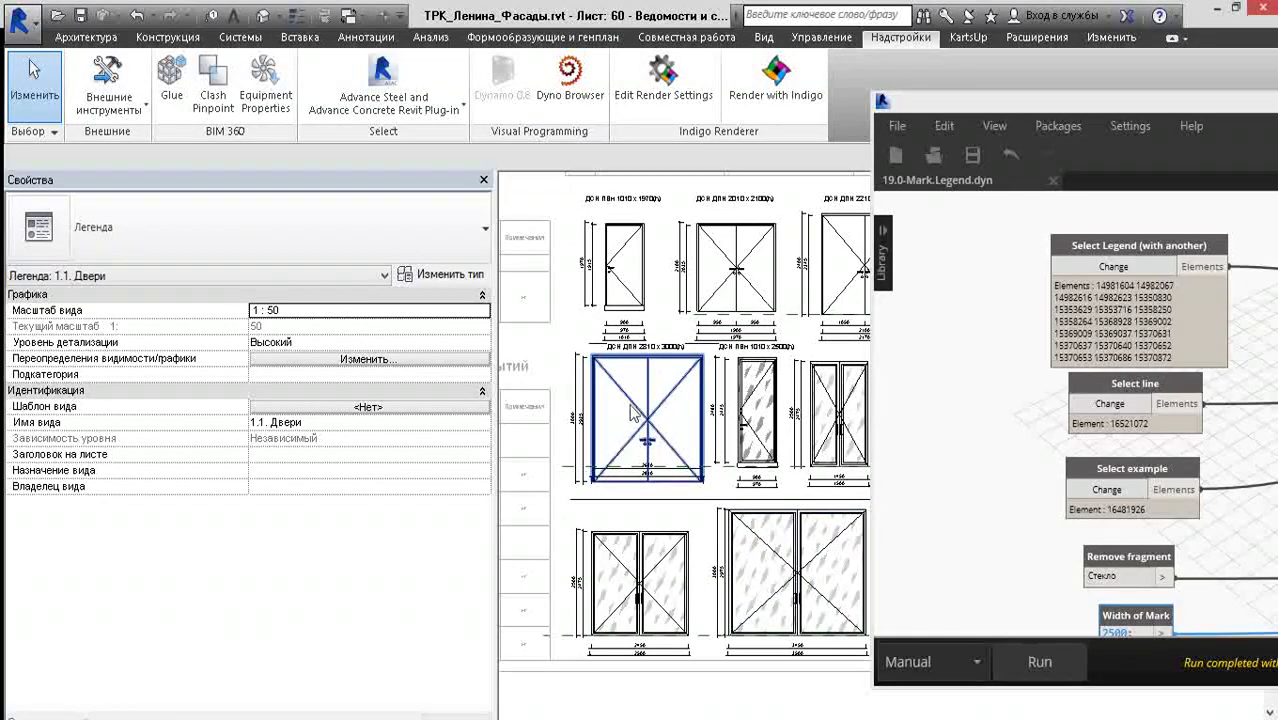
scroll(657, 268, "down", 1)
scroll(745, 390, "up", 2)
scroll(745, 390, "up", 2)
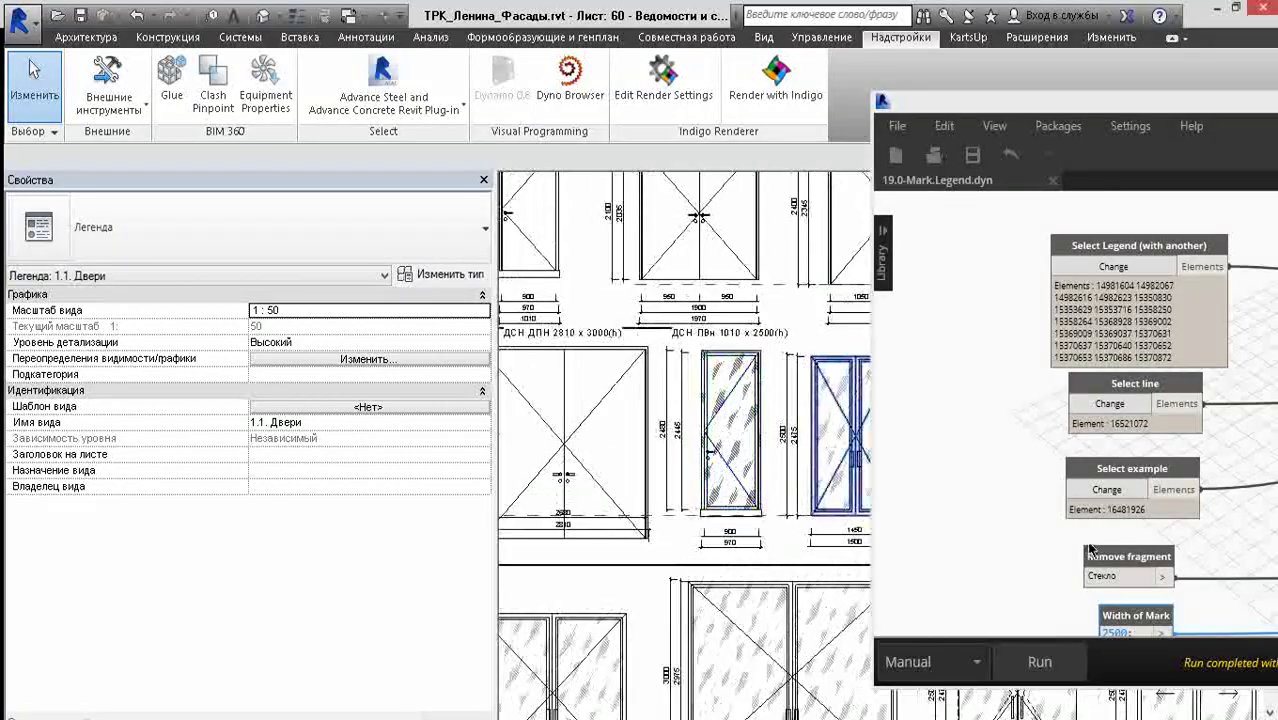
- Inspect the glazed single door's component type list and close it without changing the type
left_click(717, 401)
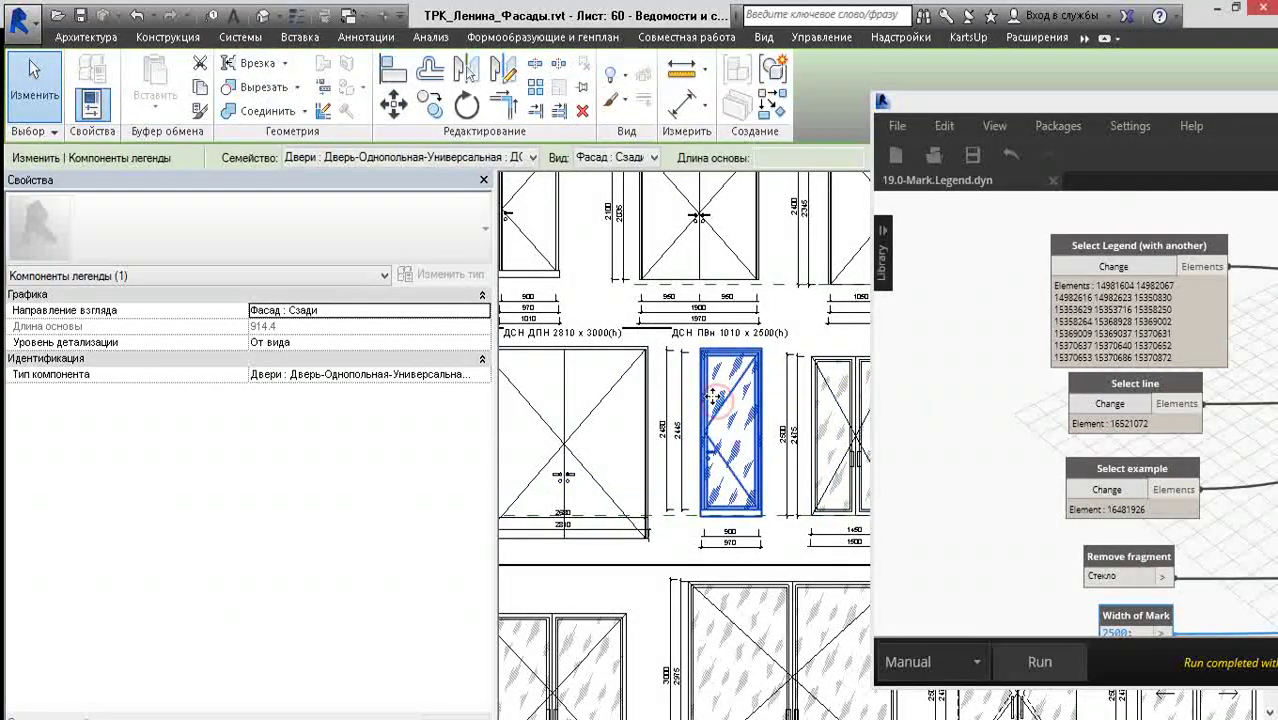
left_click(486, 374)
left_click(486, 374)
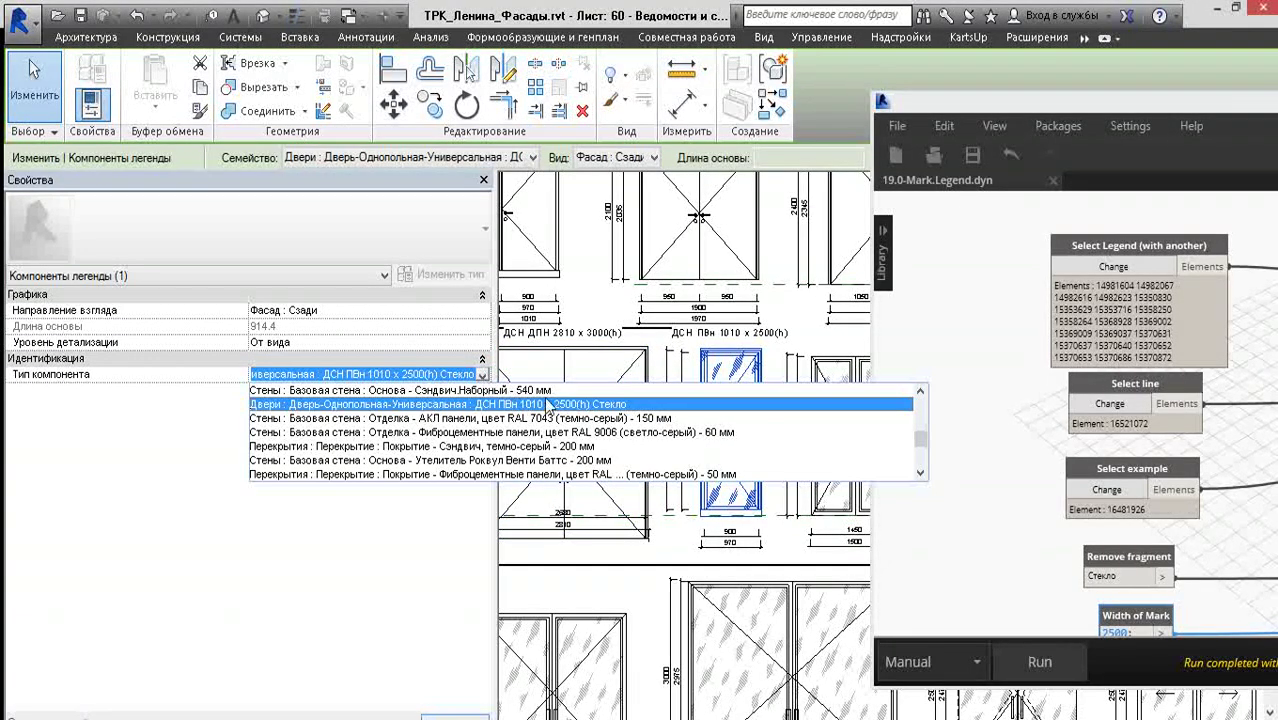
key("Return")
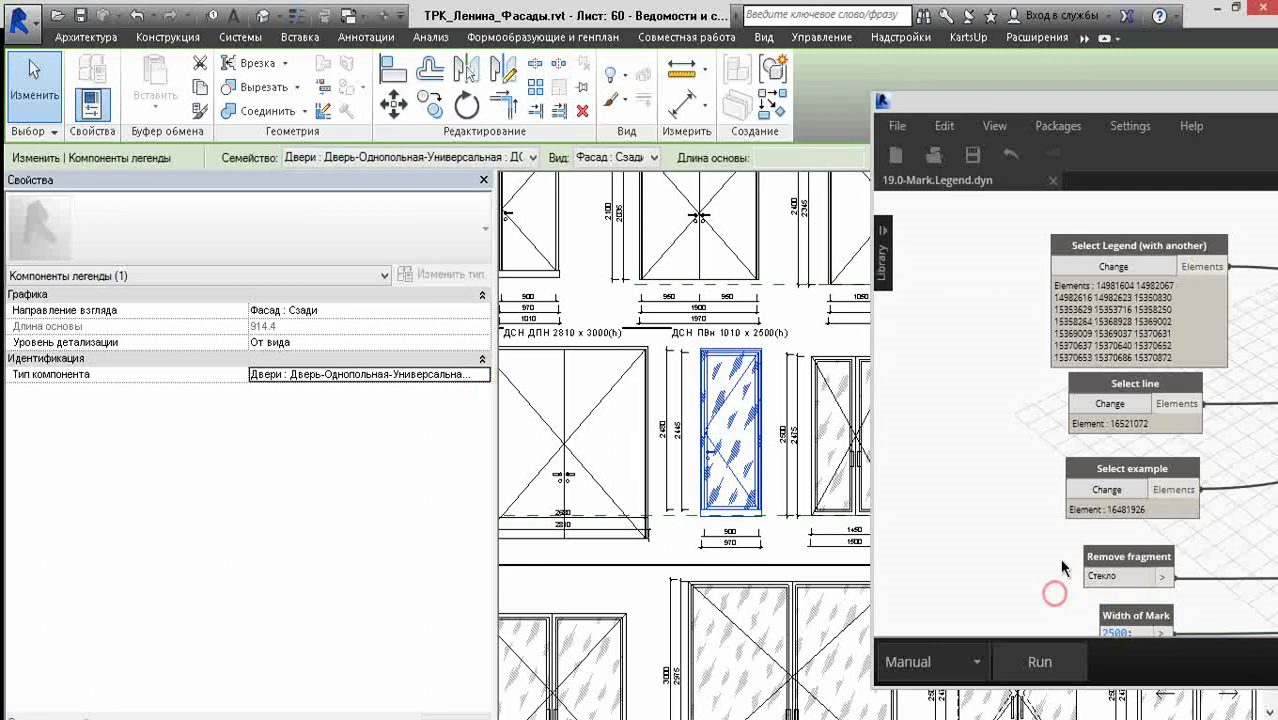
- Select the Width of Mark node in Dynamo and bring the Select Legend node into view
middle_click_drag(1052, 593, 1122, 538)
left_click(1135, 500)
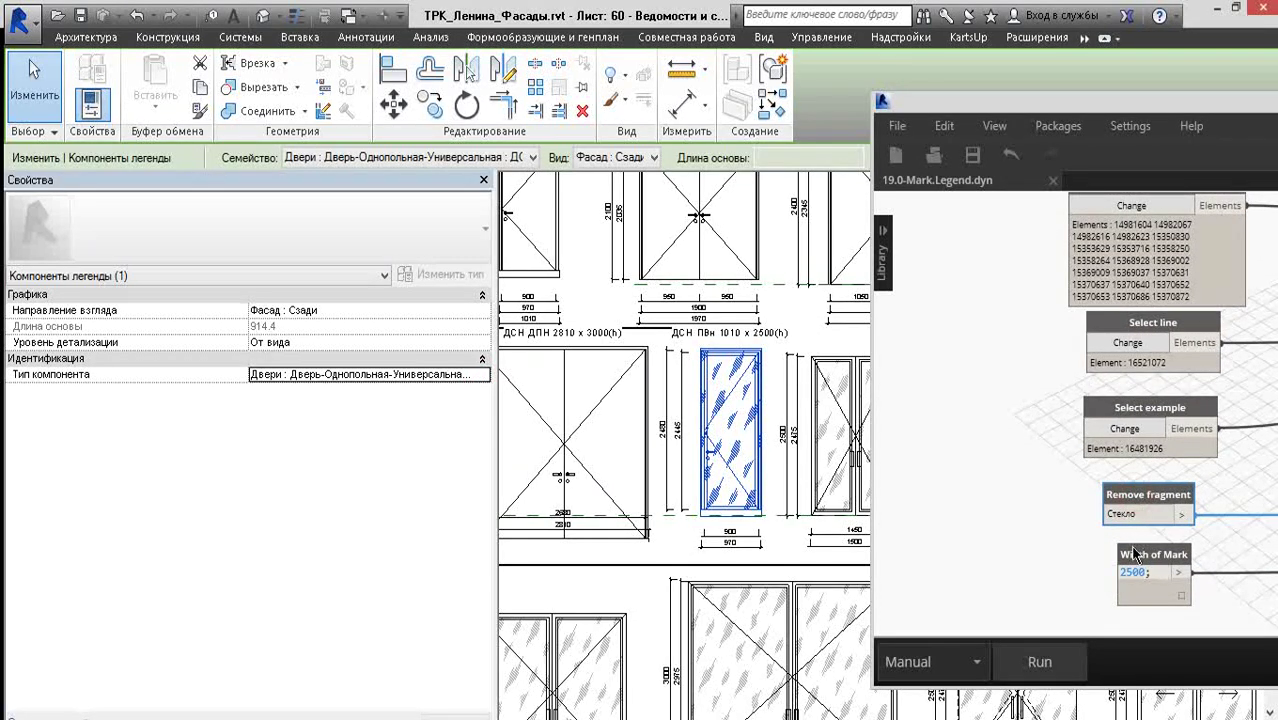
left_click_drag(1124, 557, 1116, 557)
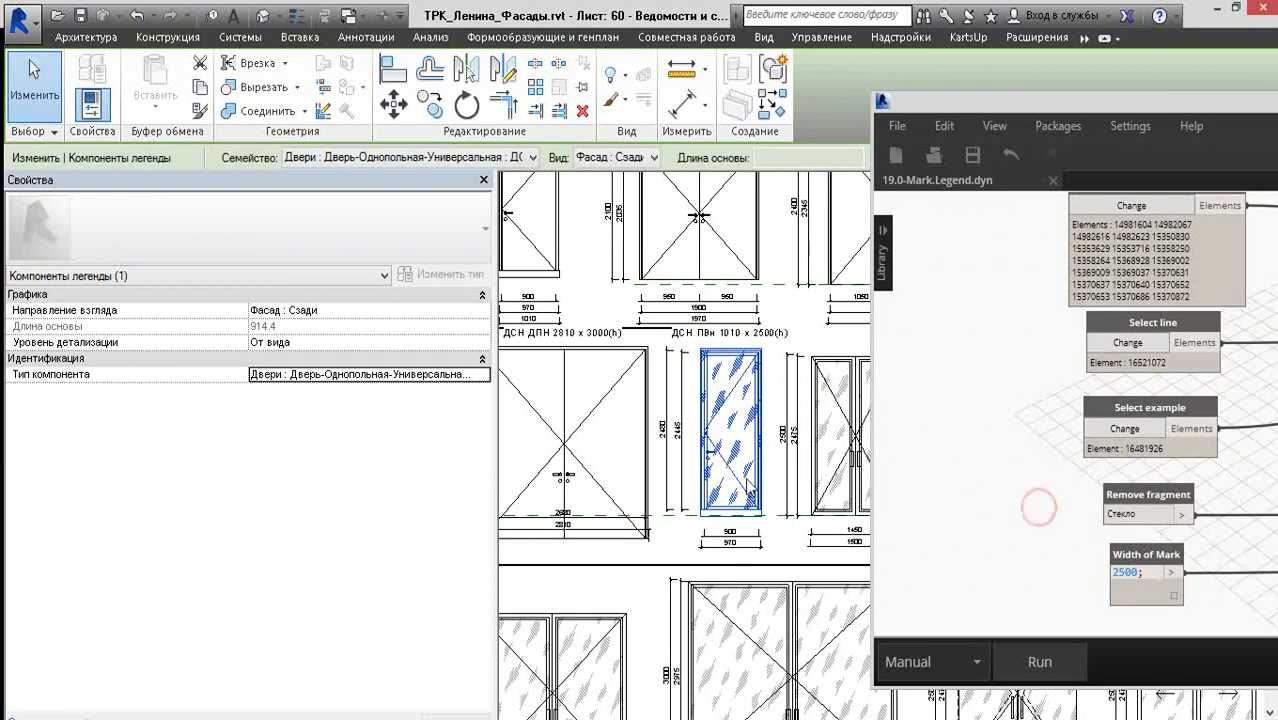
scroll(725, 434, "down", 2)
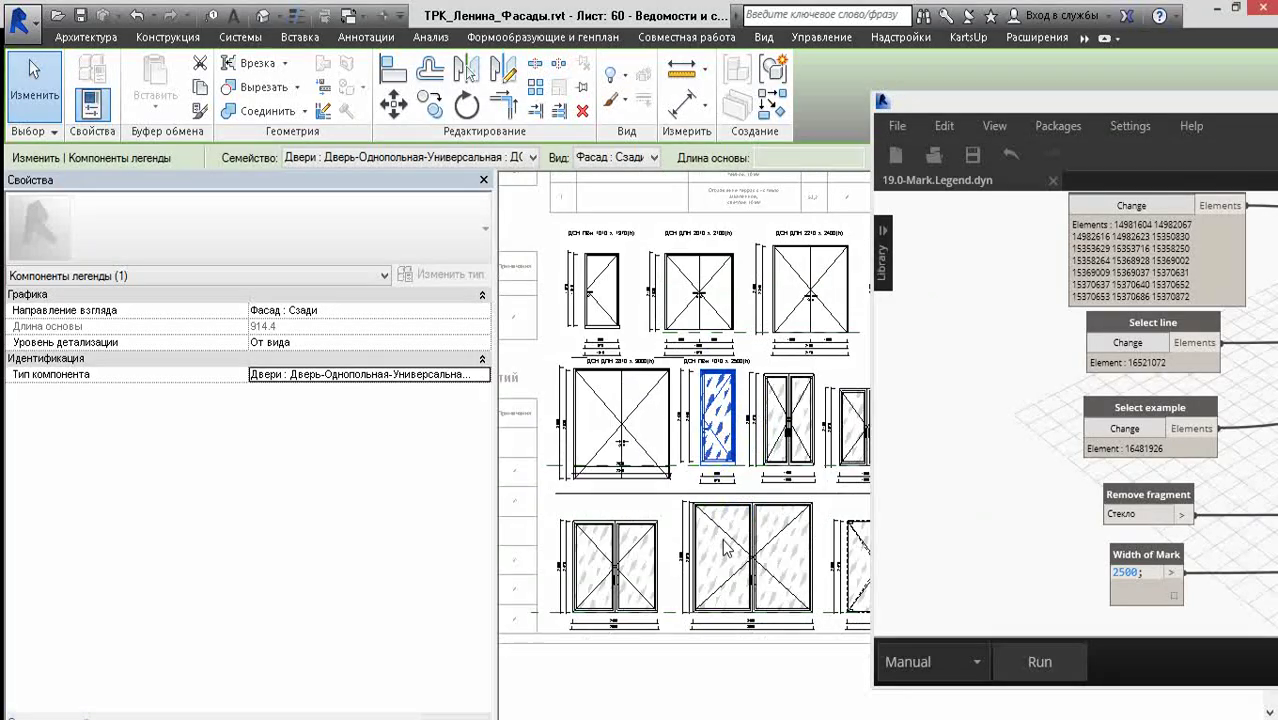
scroll(735, 440, "down", 2)
scroll(760, 455, "down", 2)
scroll(769, 460, "up", 1)
scroll(762, 464, "up", 1)
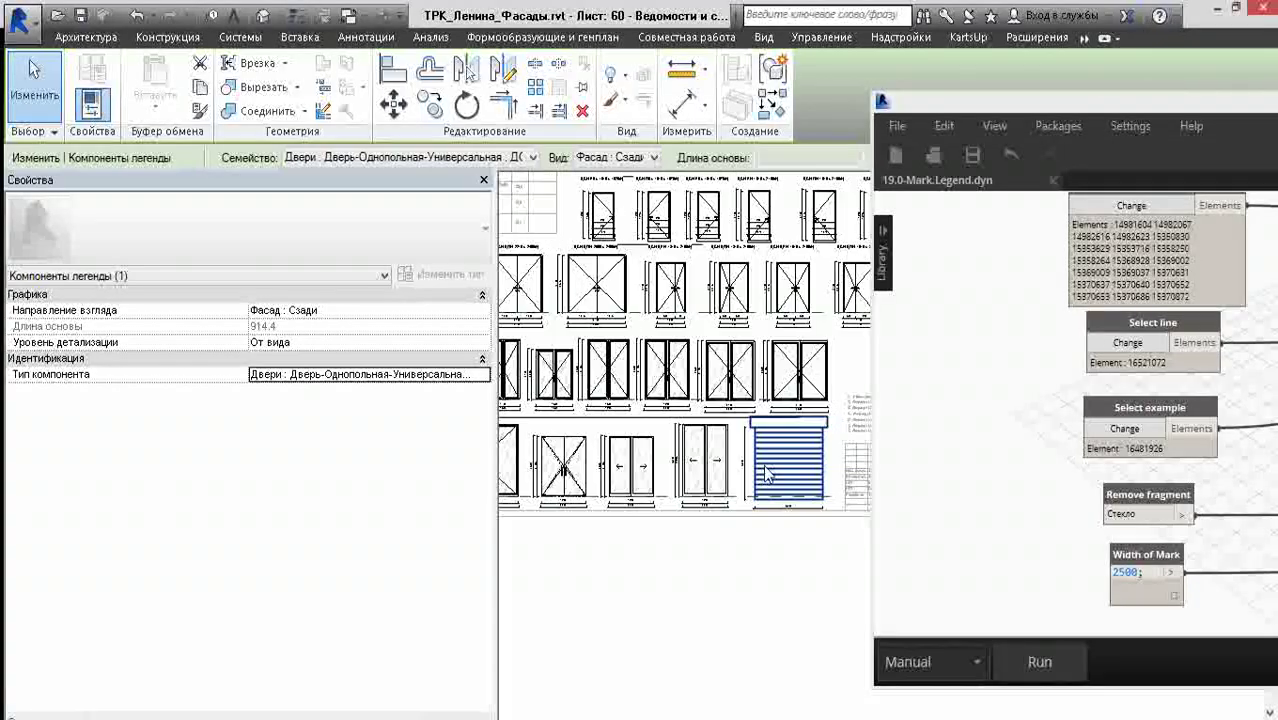
scroll(755, 468, "up", 1)
scroll(780, 457, "down", 3)
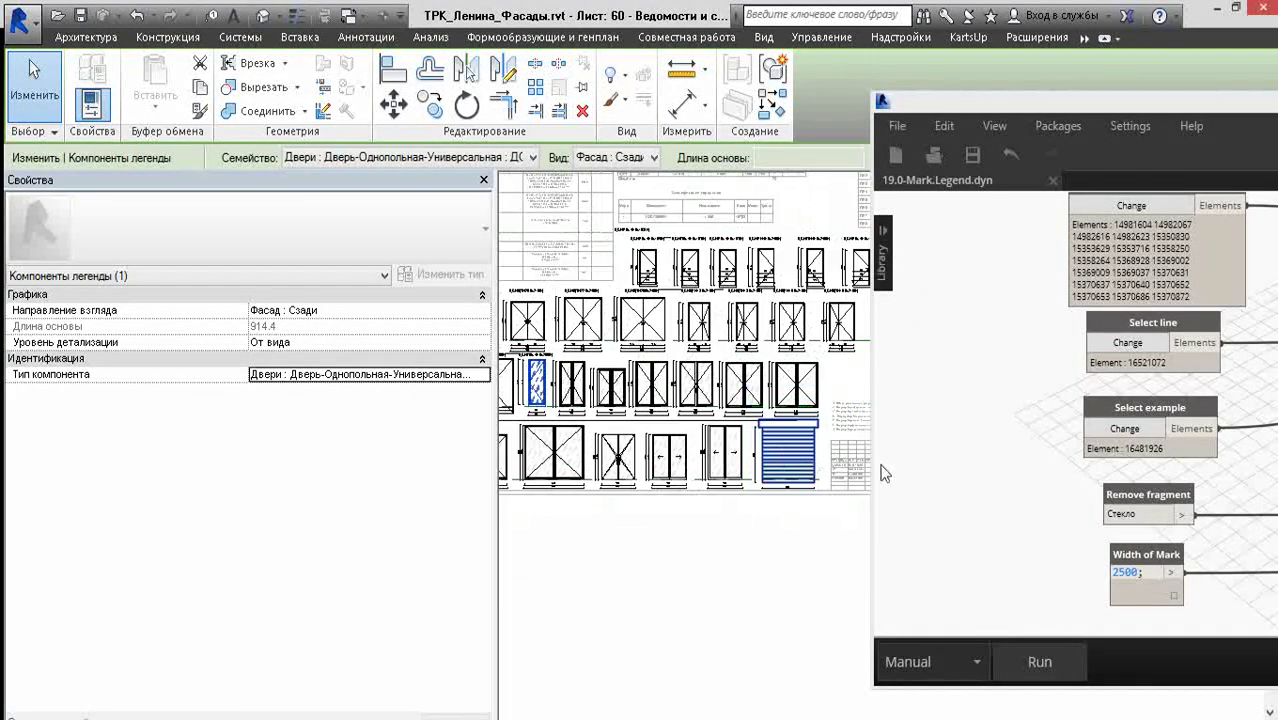
middle_click_drag(1125, 232, 1118, 290)
- Re-pick the legend components and the guide line above the door row for the Dynamo script
left_click(1124, 263)
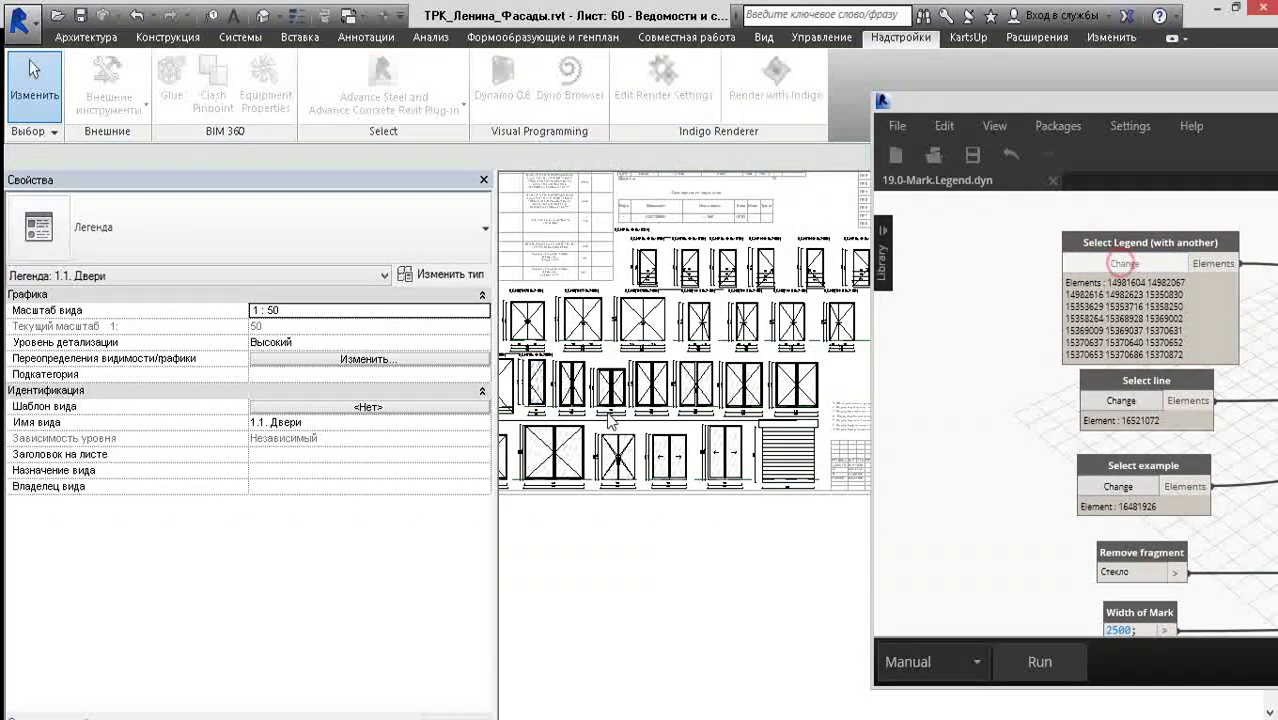
scroll(765, 445, "down", 2)
left_click(762, 441)
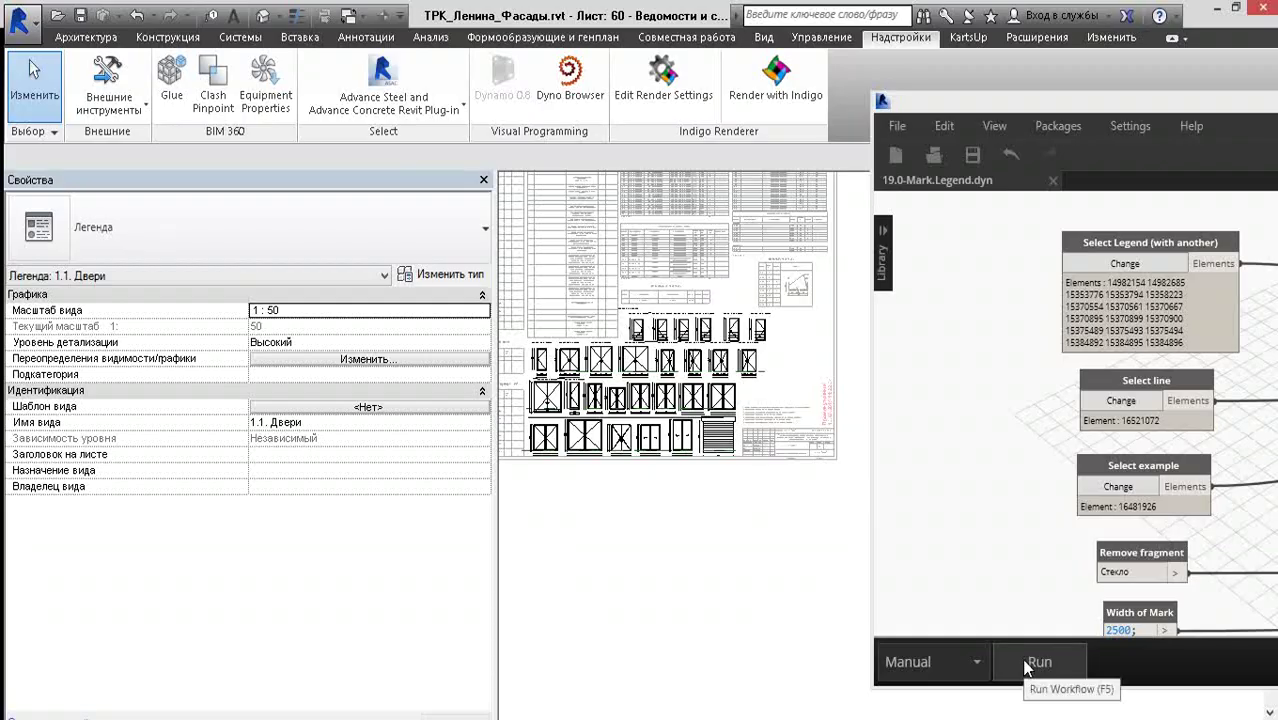
left_click(1136, 400)
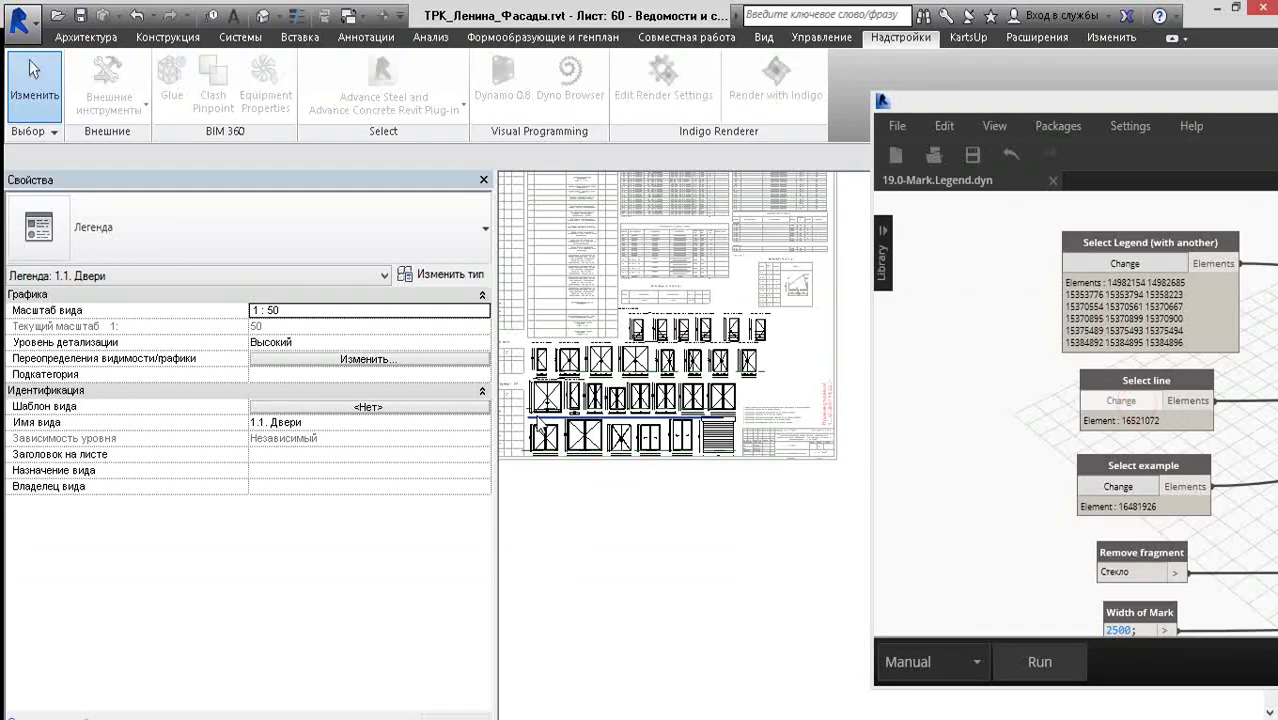
left_click(540, 412)
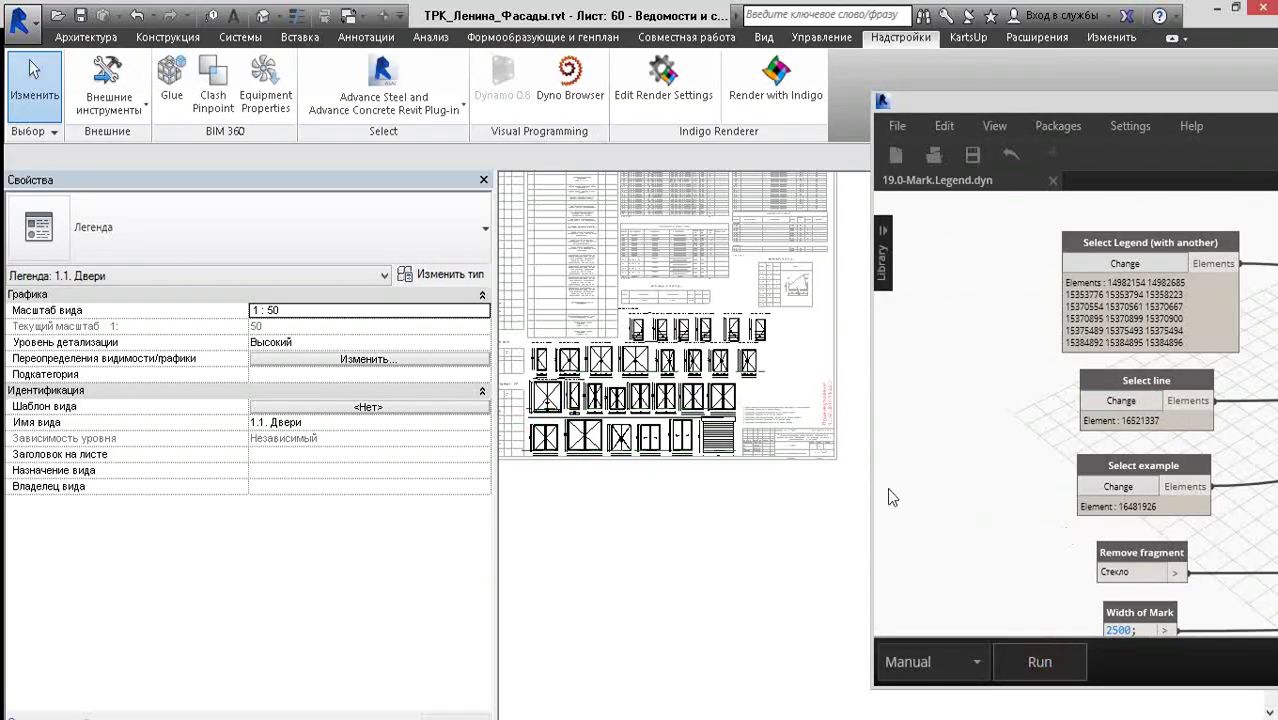
- Zoom onto the rolling gate to check its mark Ворота рулонные 3000 x 3000 (h)
scroll(652, 446, "up", 3)
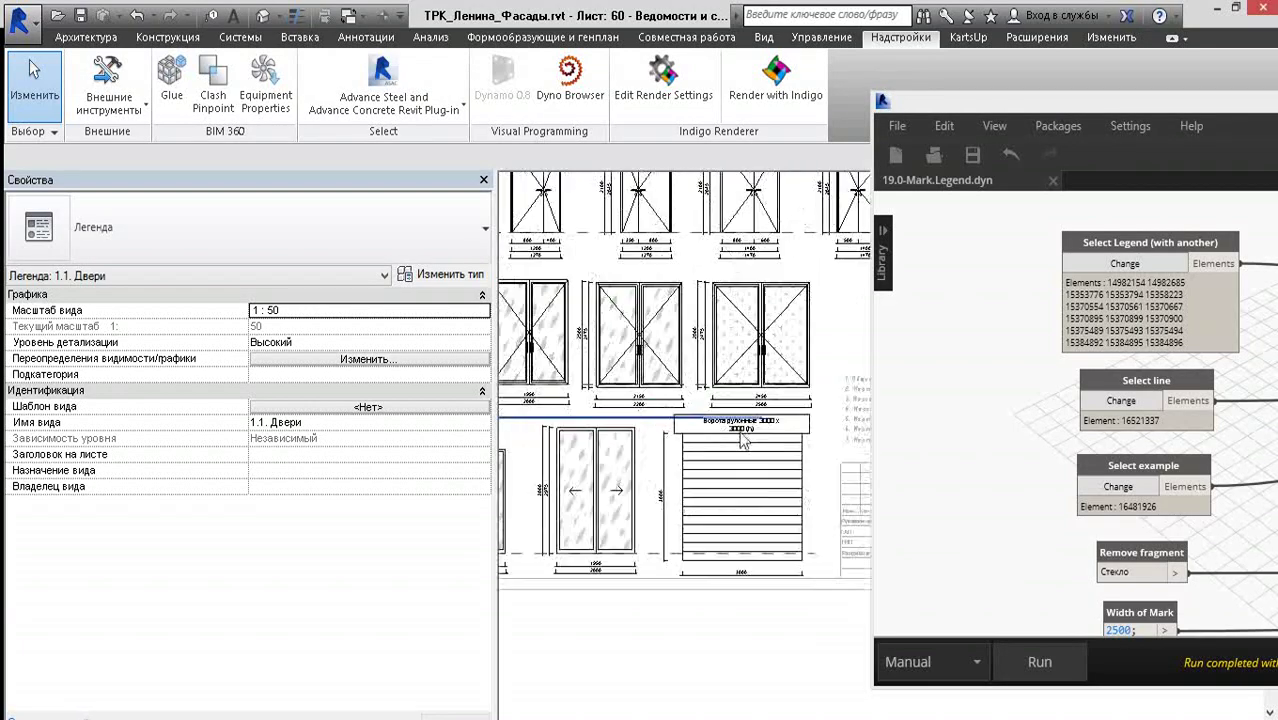
scroll(745, 447, "up", 3)
scroll(745, 447, "down", 2)
scroll(721, 416, "down", 2)
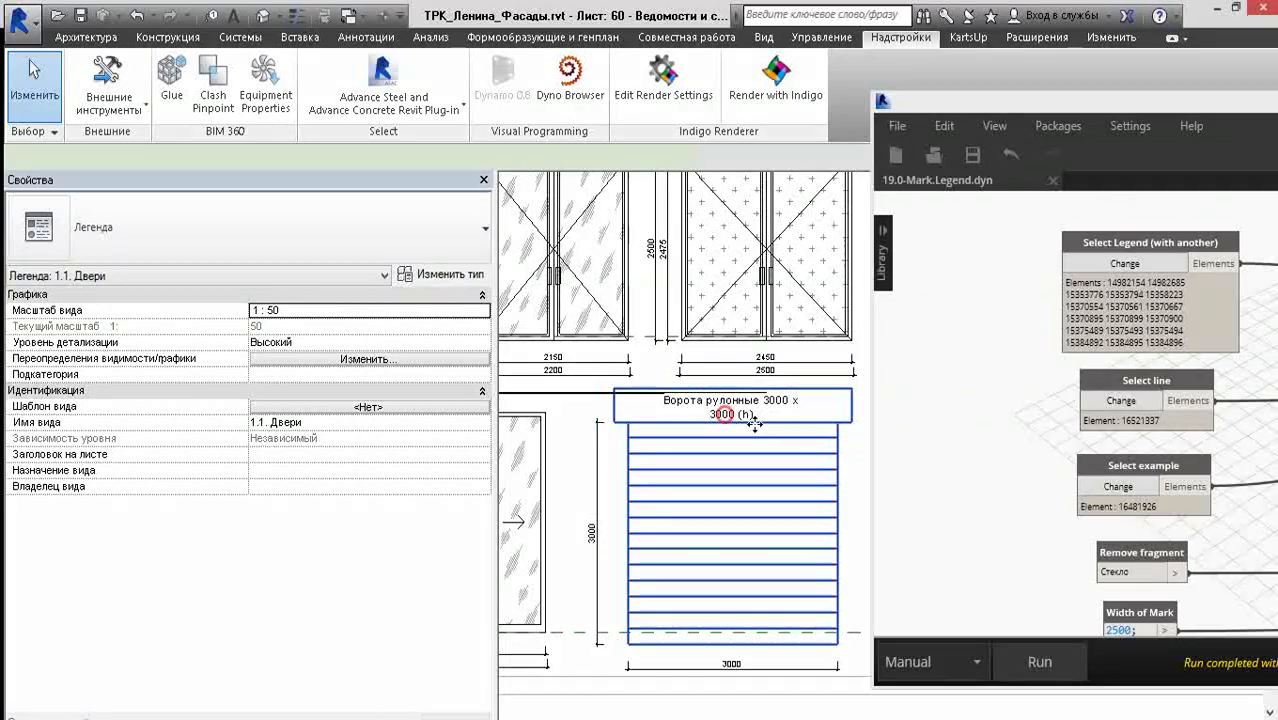
left_click(764, 449)
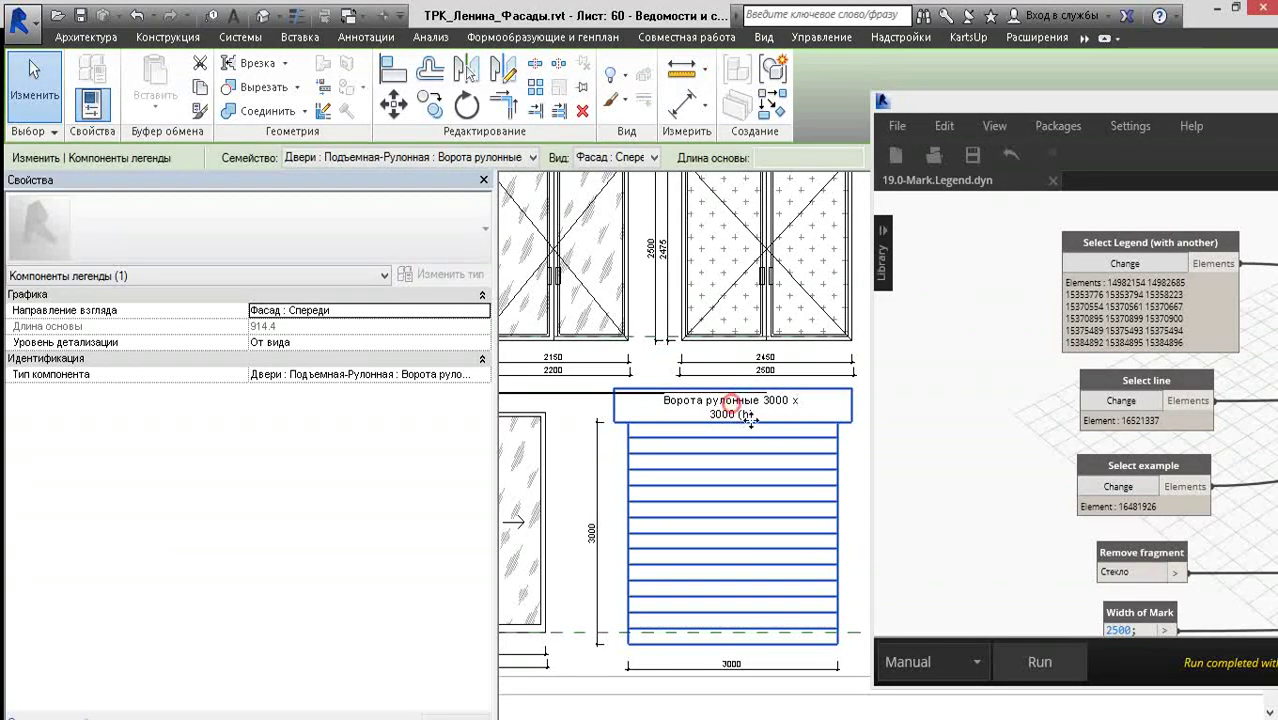
middle_click_drag(748, 418, 694, 414)
key("Escape")
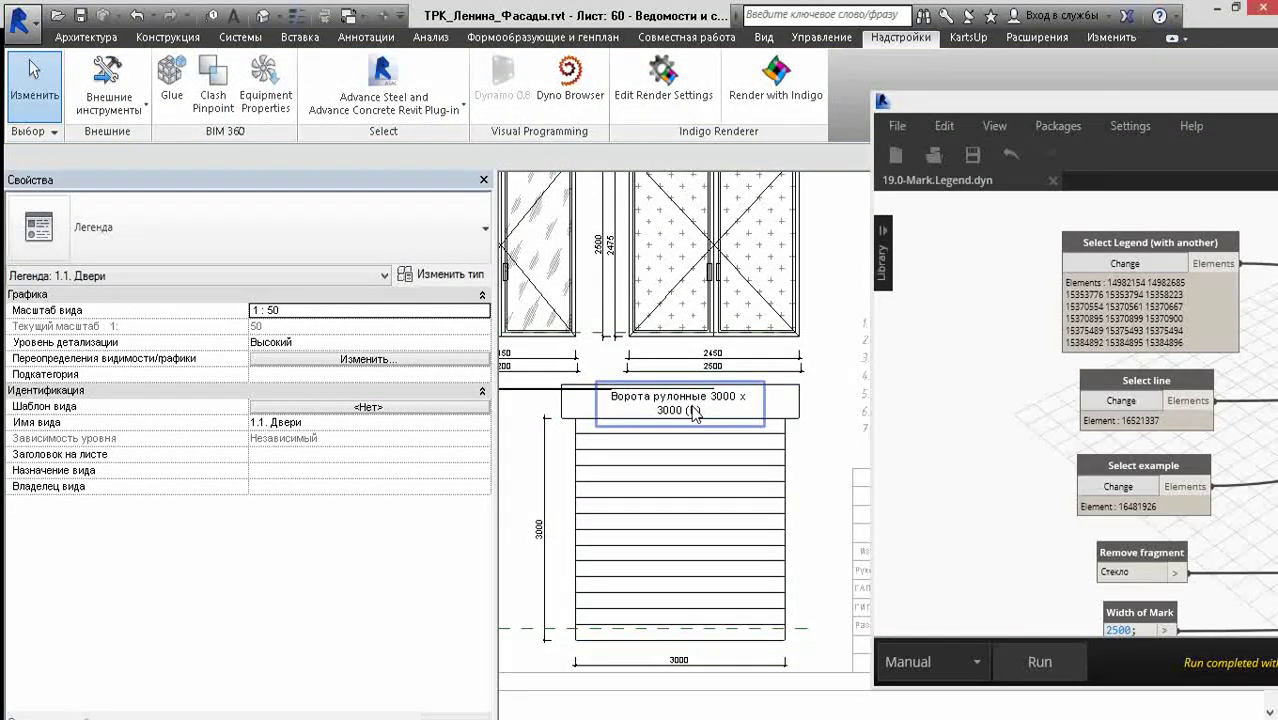
scroll(700, 420, "down", 5)
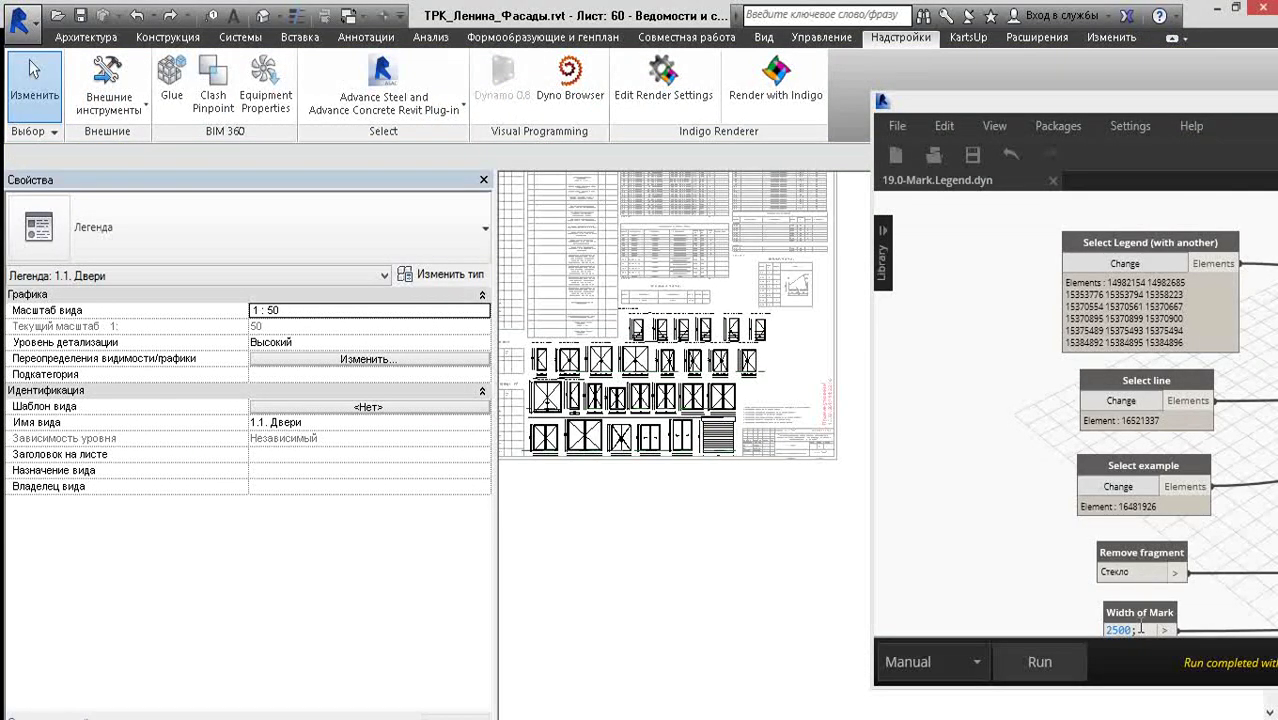
- Change the mark width from 2500 to 3000, rerun the script, and review other door elevations
left_click_drag(1140, 628, 1075, 625)
type("3000")
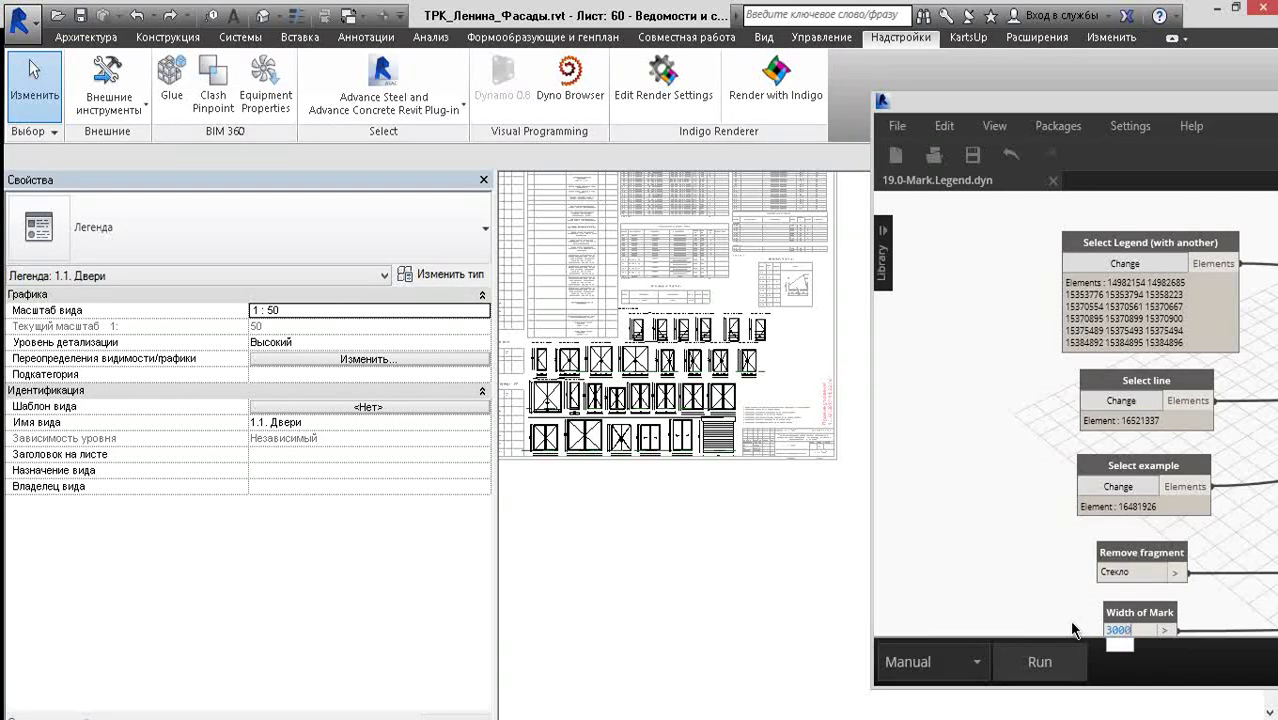
left_click(1040, 662)
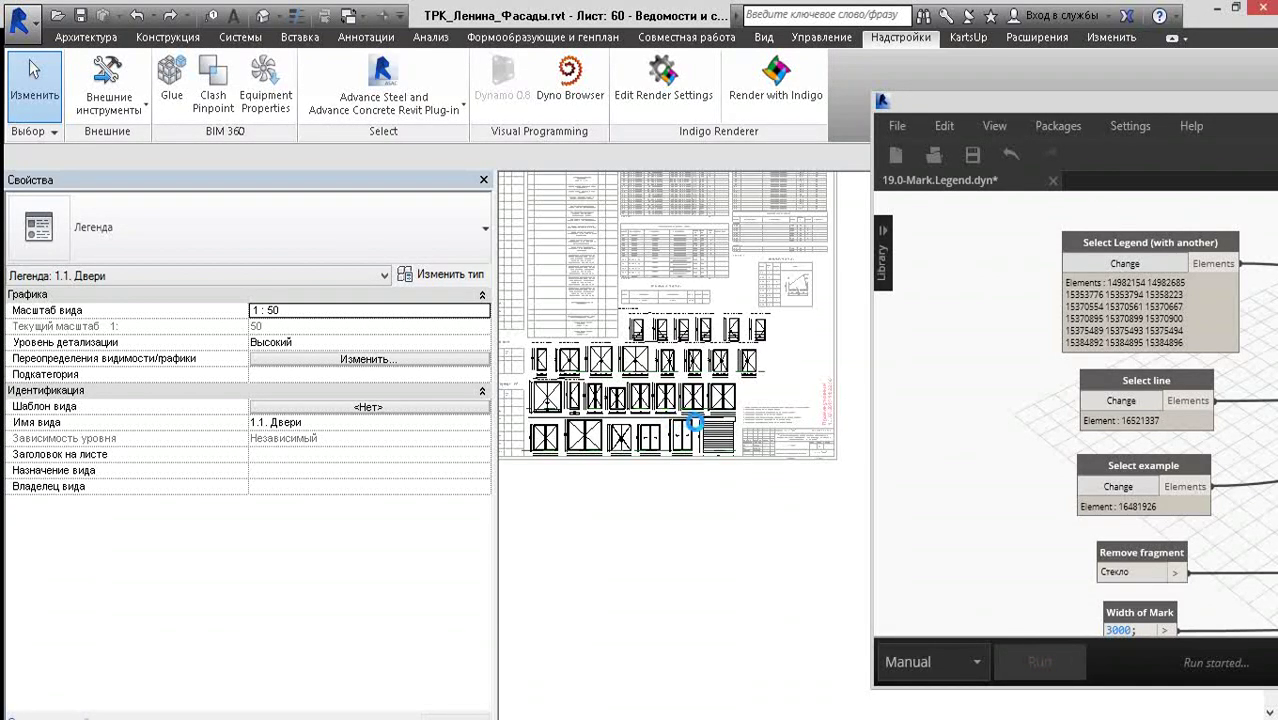
scroll(676, 500, "up", 3)
scroll(685, 460, "up", 3)
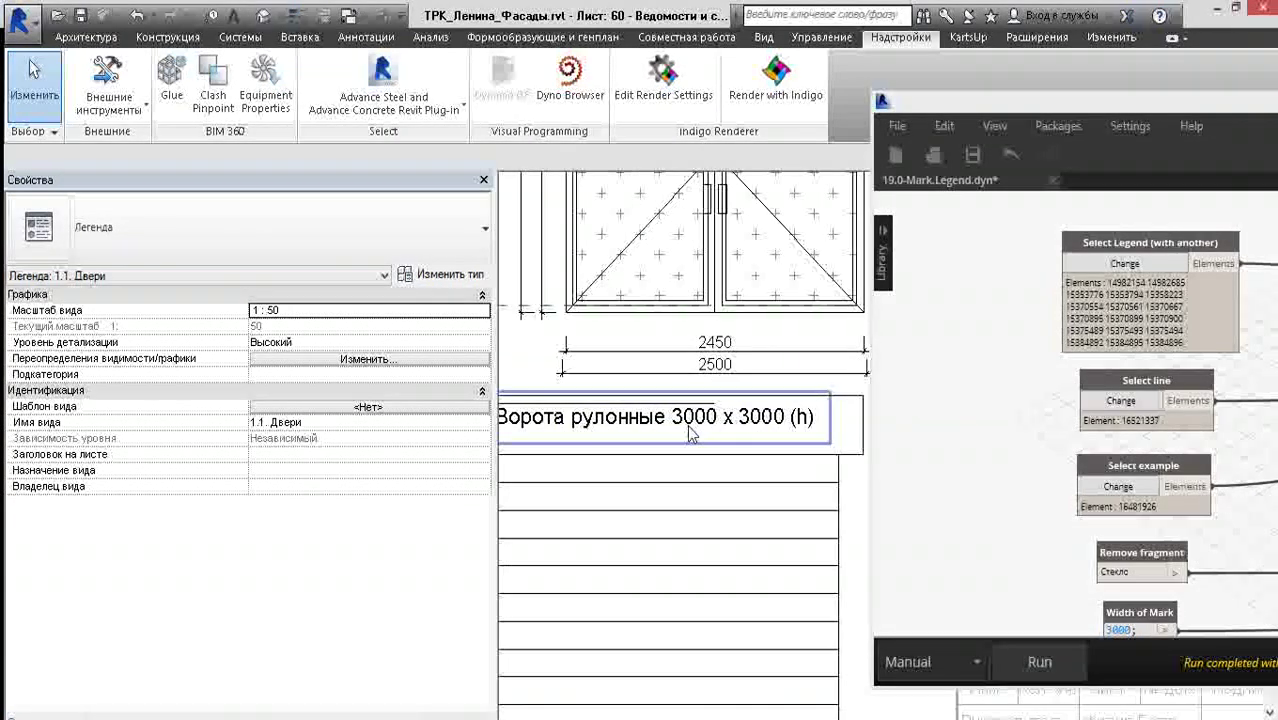
scroll(687, 449, "up", 2)
middle_click_drag(687, 449, 609, 477)
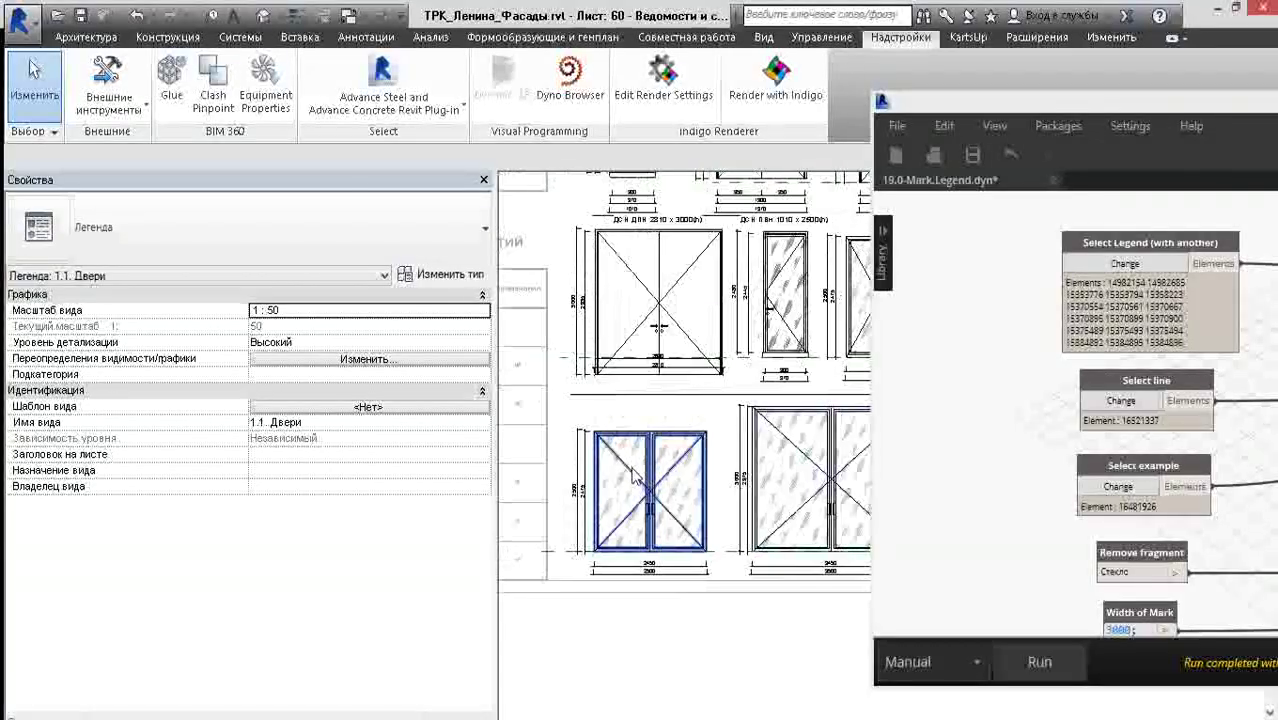
mouse_move(609, 477)
middle_mouse_down()
mouse_move(668, 420)
mouse_move(565, 372)
middle_mouse_up()
- Select the thick lines above the door rows, then clear the selection
left_click(668, 397)
left_click(565, 366)
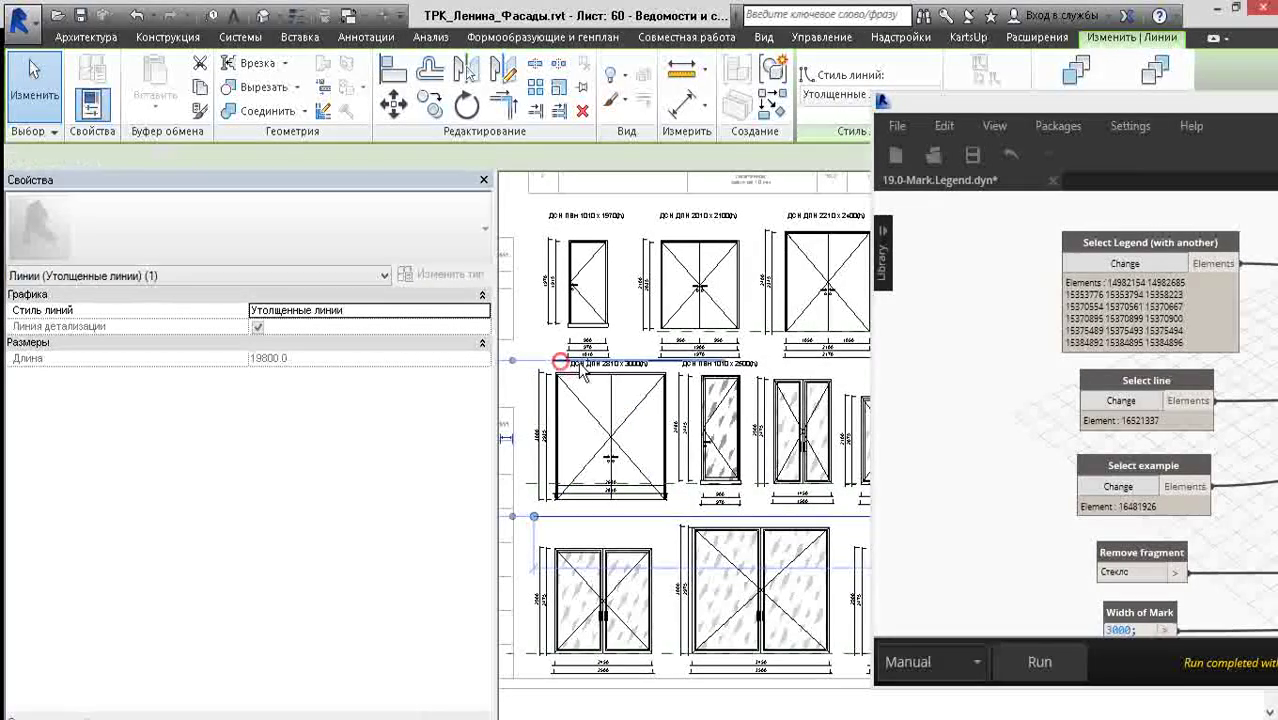
left_click(571, 362, "ctrl")
scroll(618, 372, "down", 2)
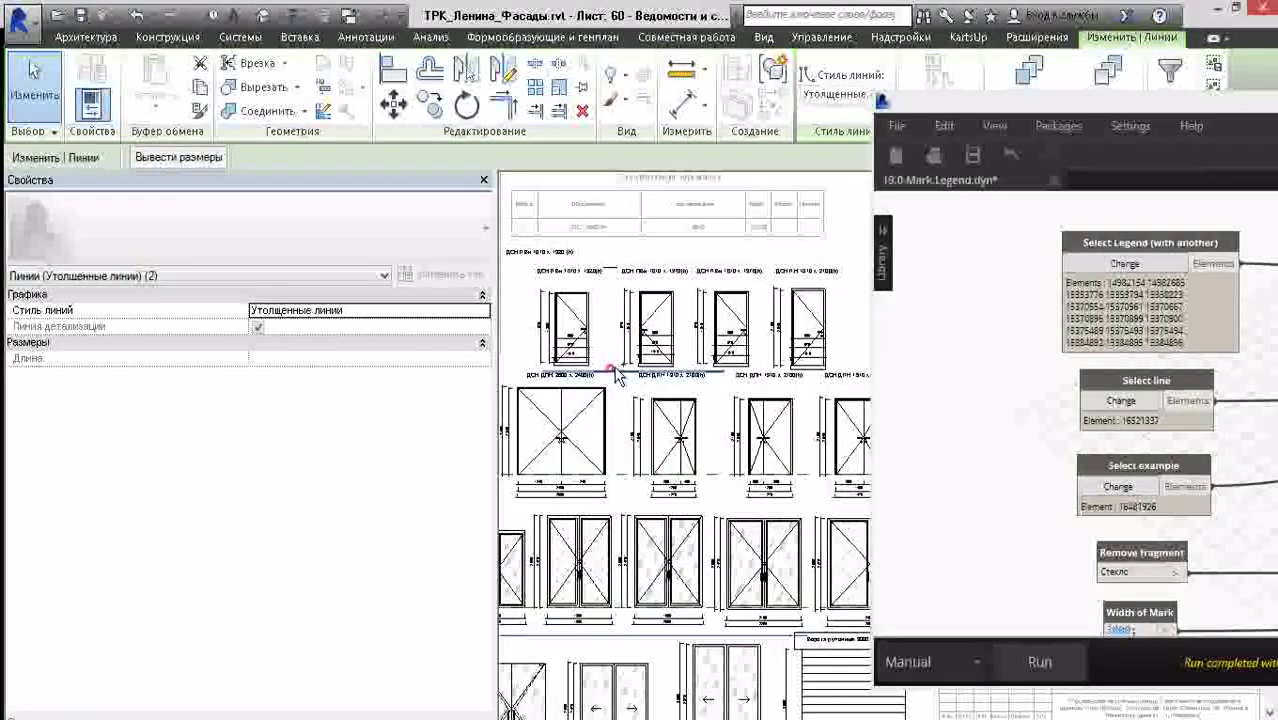
left_click(618, 372, "ctrl")
left_click(582, 262, "ctrl")
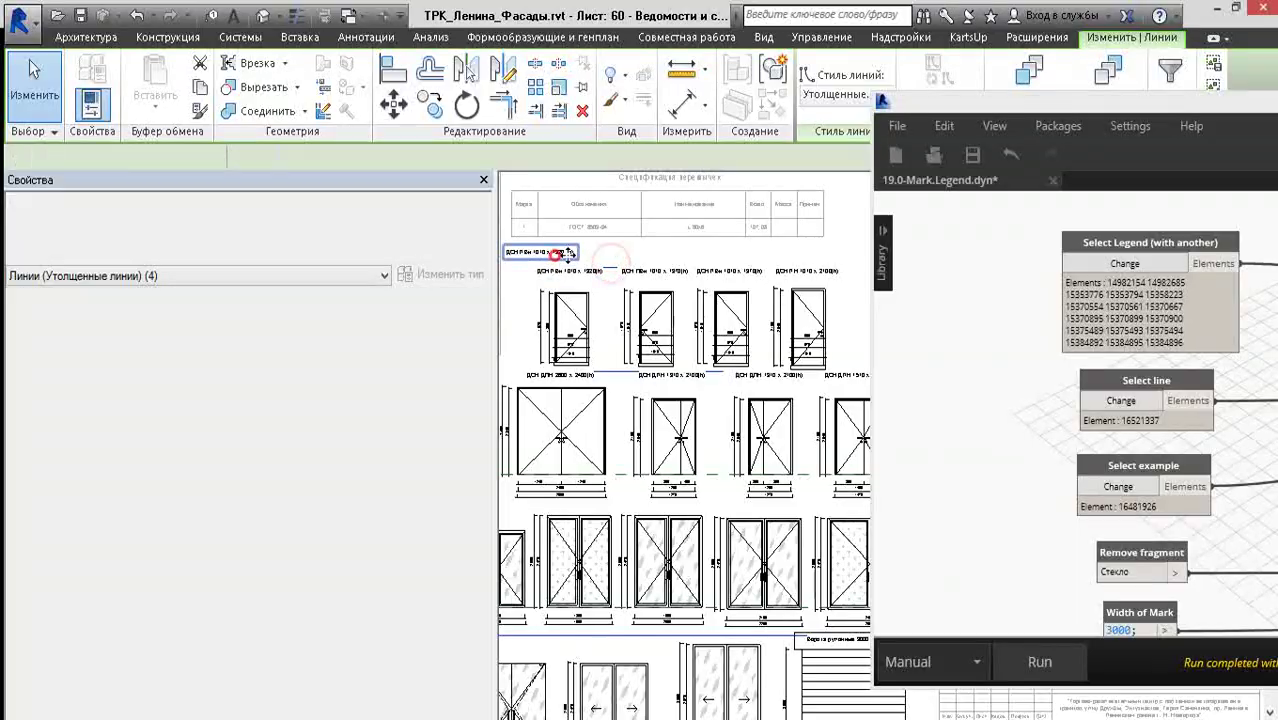
key("Escape")
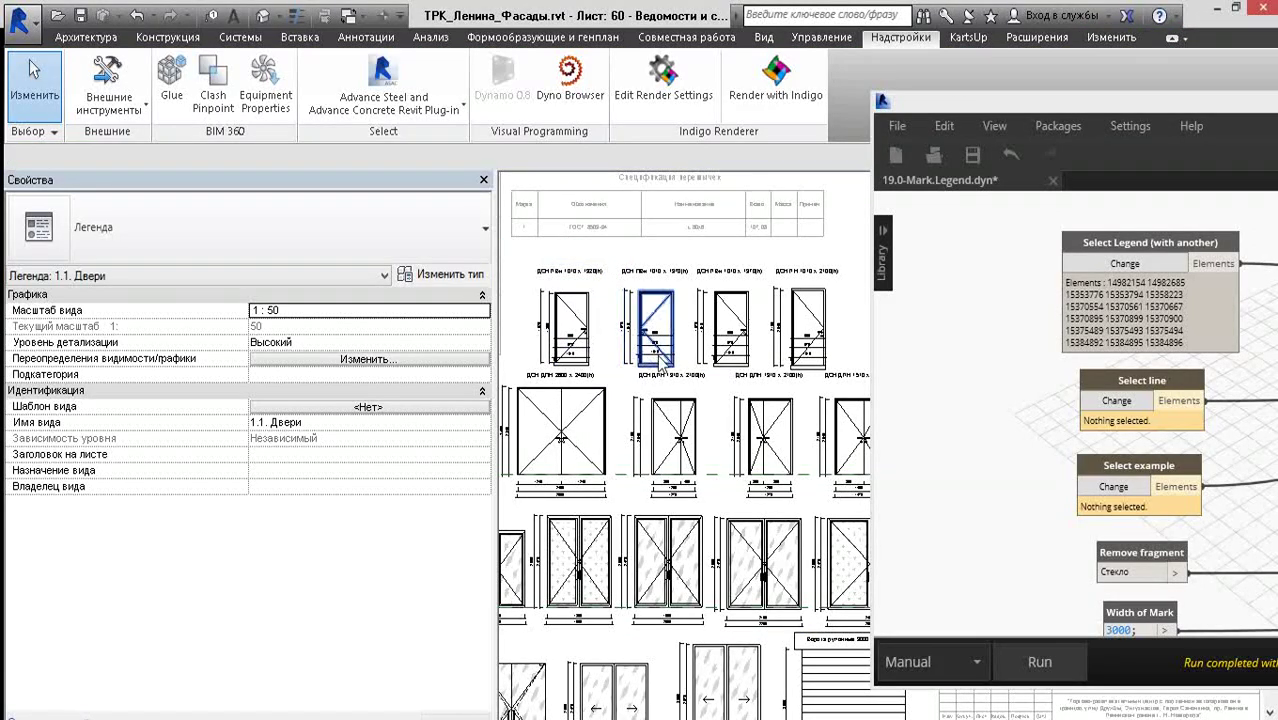
scroll(591, 305, "down", 2)
- Close the Dynamo editor, answering Да to save changes to 19.0-Mark.Legend.dyn
left_click_drag(1006, 110, 558, 157)
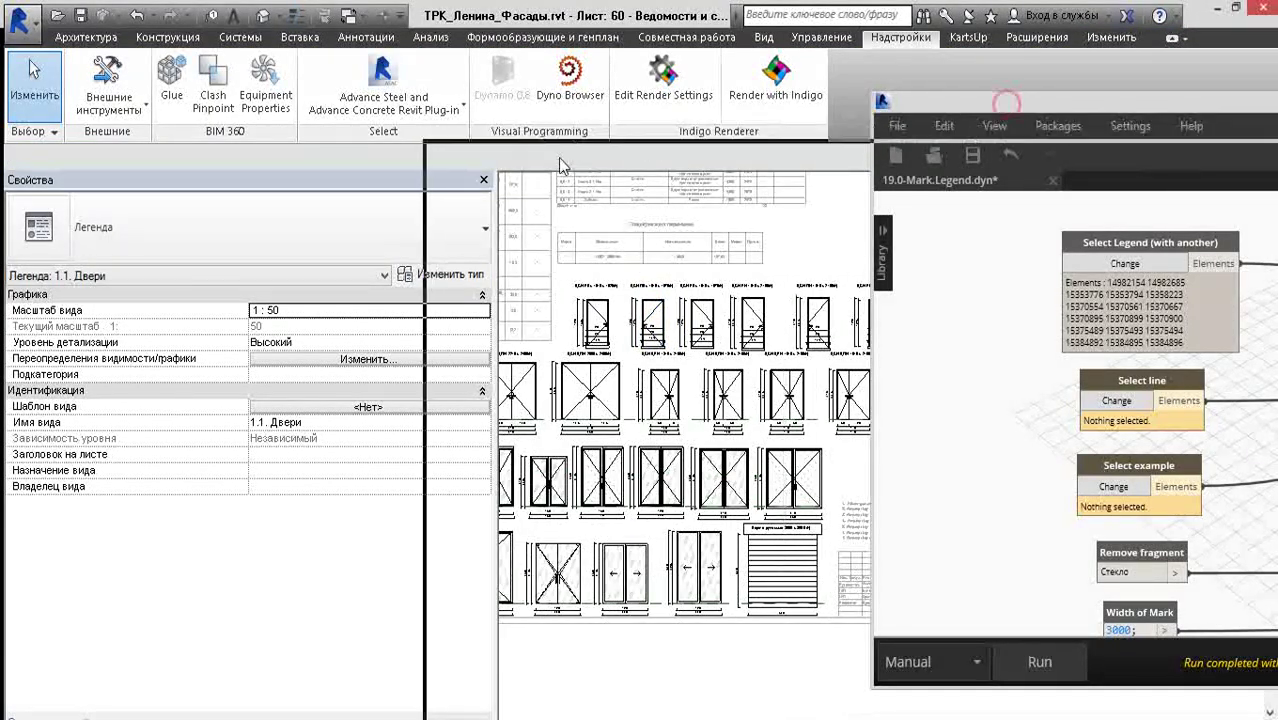
scroll(825, 328, "down", 2)
middle_click_drag(825, 328, 1058, 374)
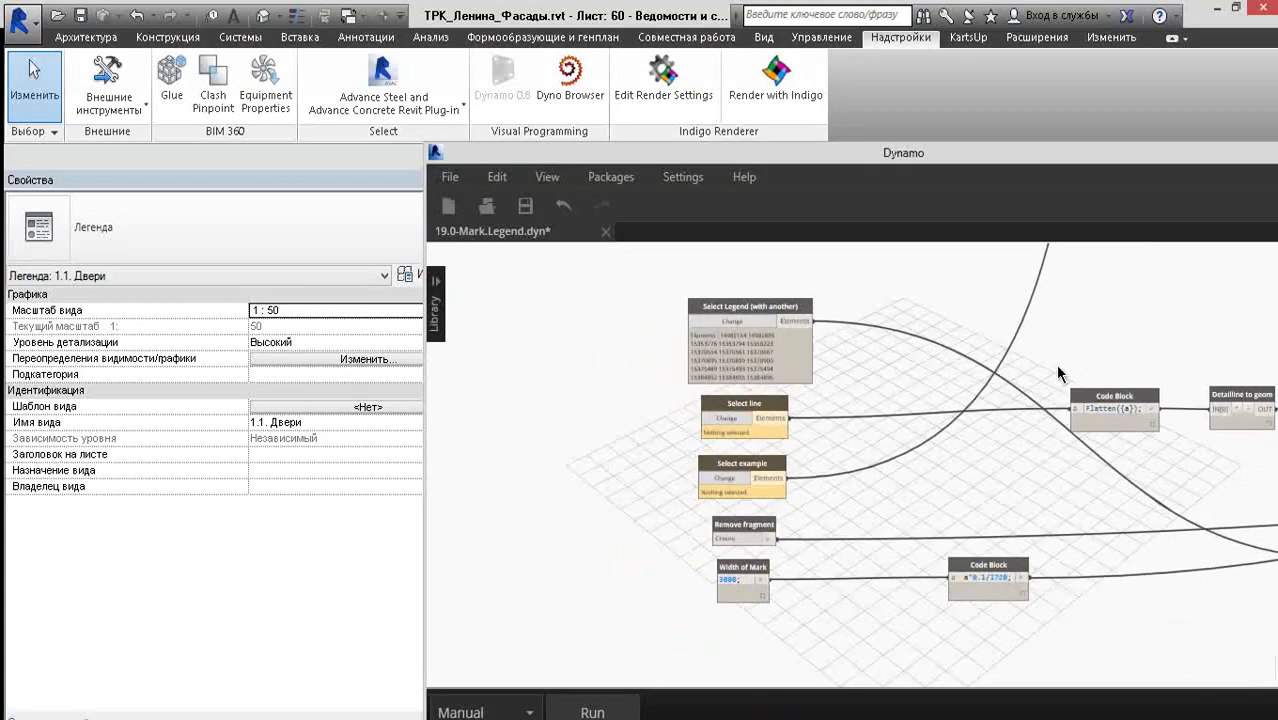
left_click_drag(1061, 160, 635, 248)
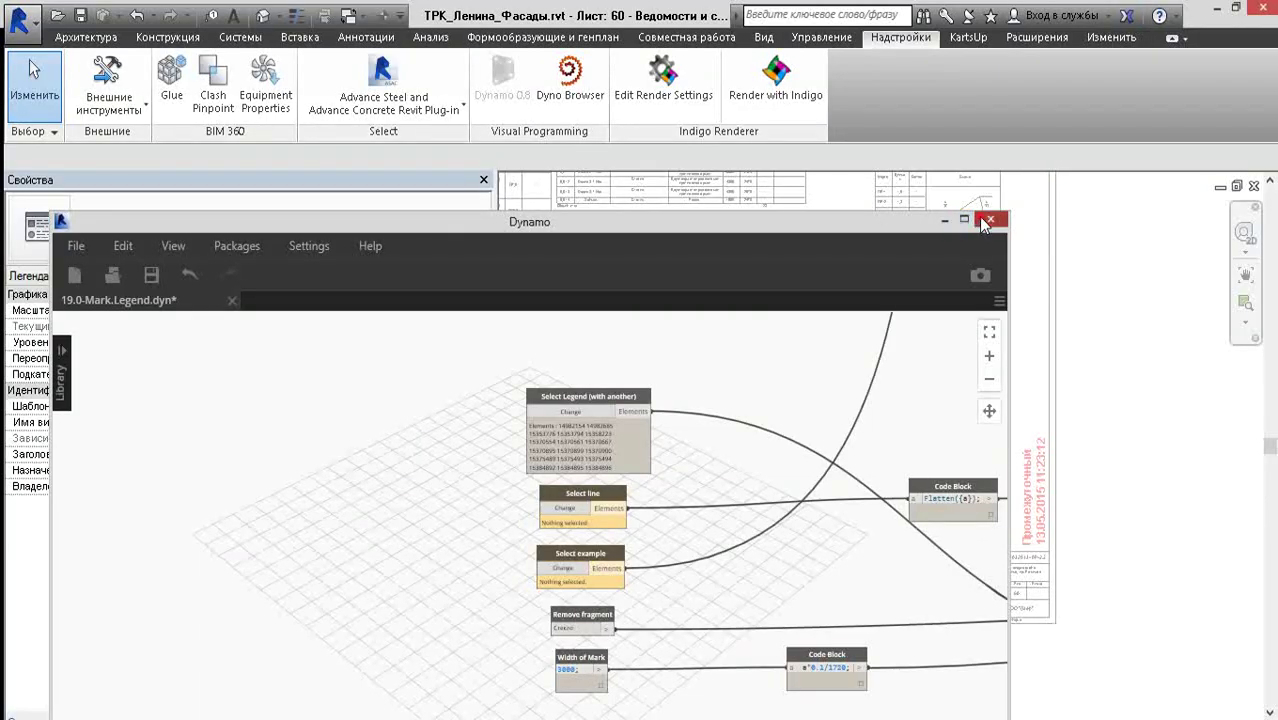
left_click(987, 220)
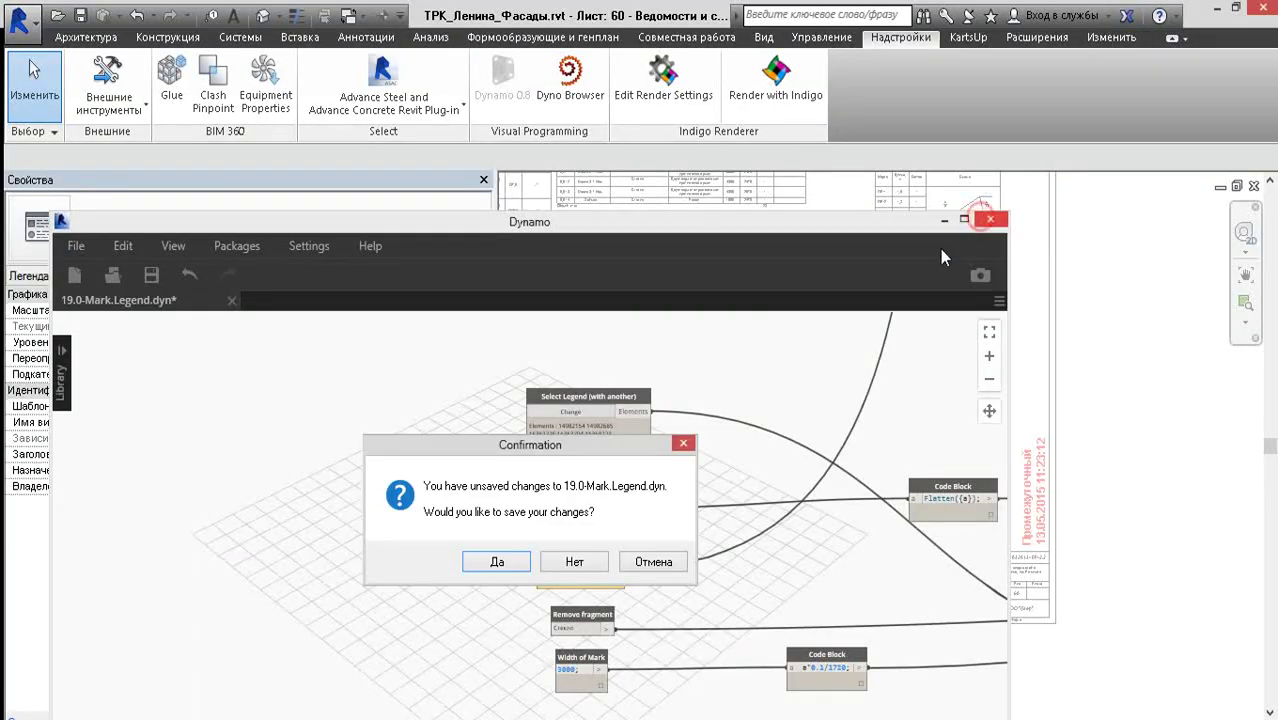
left_click(487, 567)
scroll(941, 405, "up", 2)
scroll(1012, 398, "up", 2)
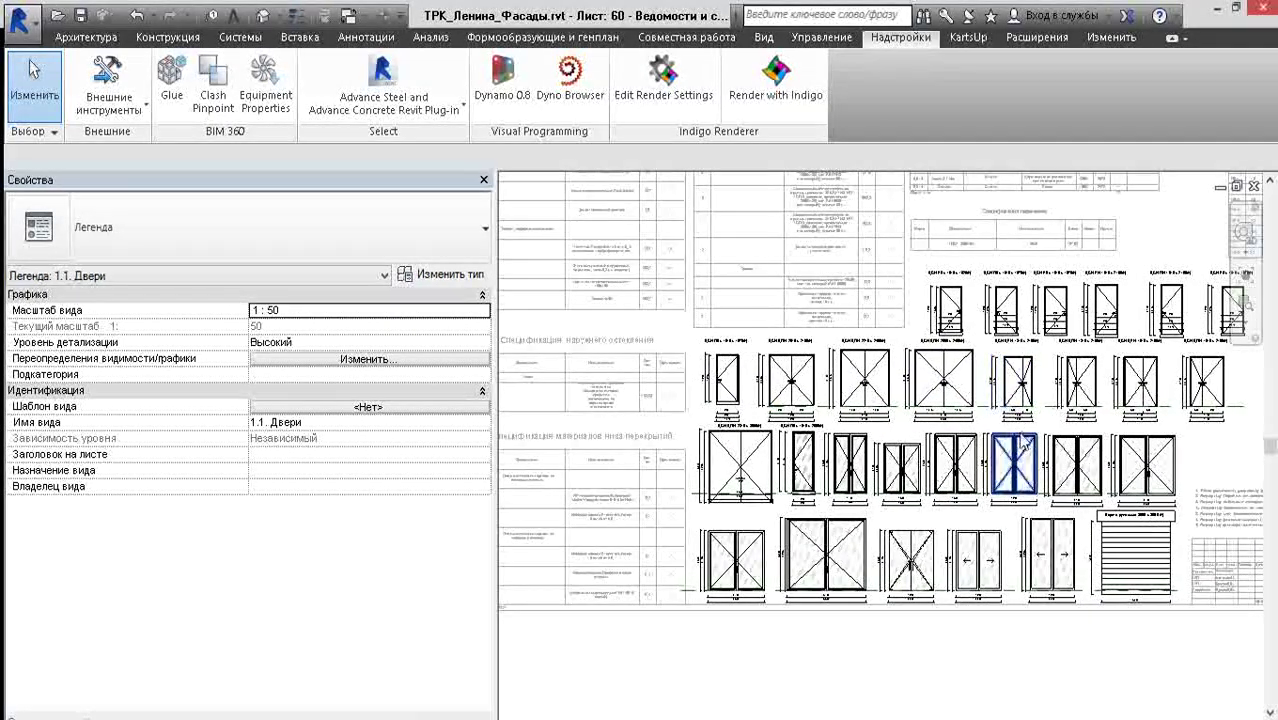
- Switch from Properties to the Project Browser and expand the list of sheets
middle_click_drag(989, 407, 884, 467)
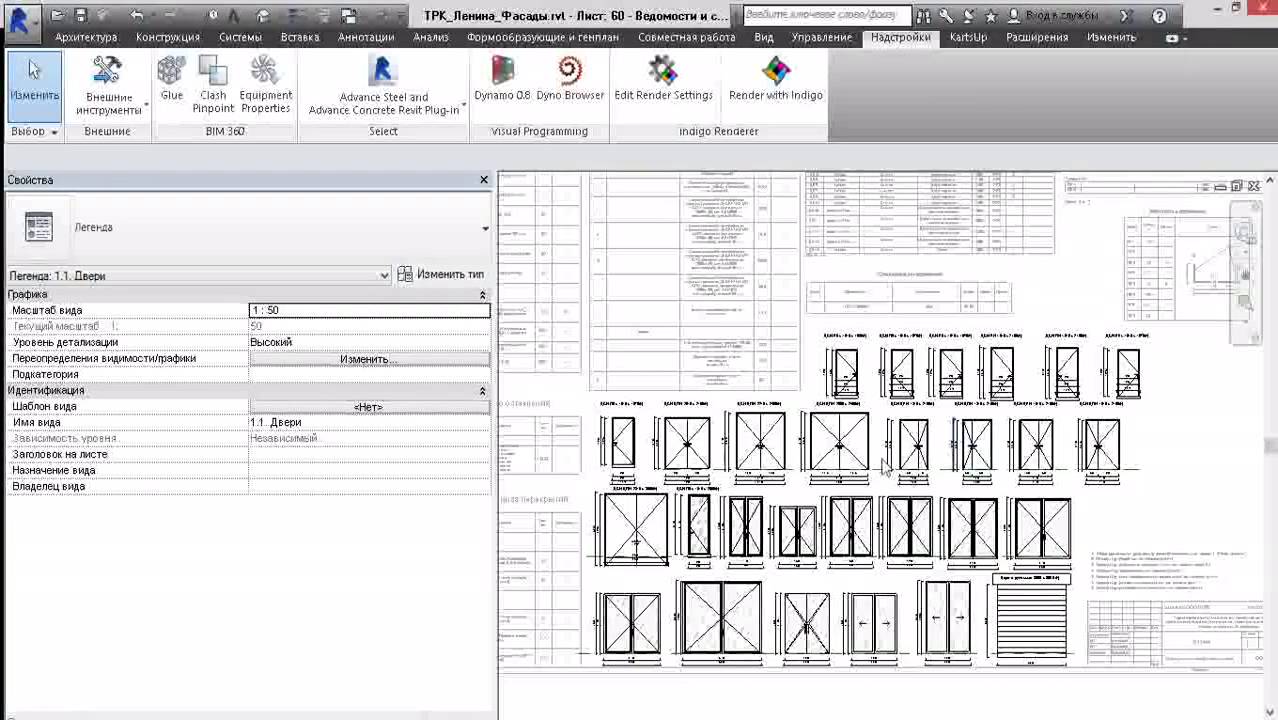
left_click(484, 179)
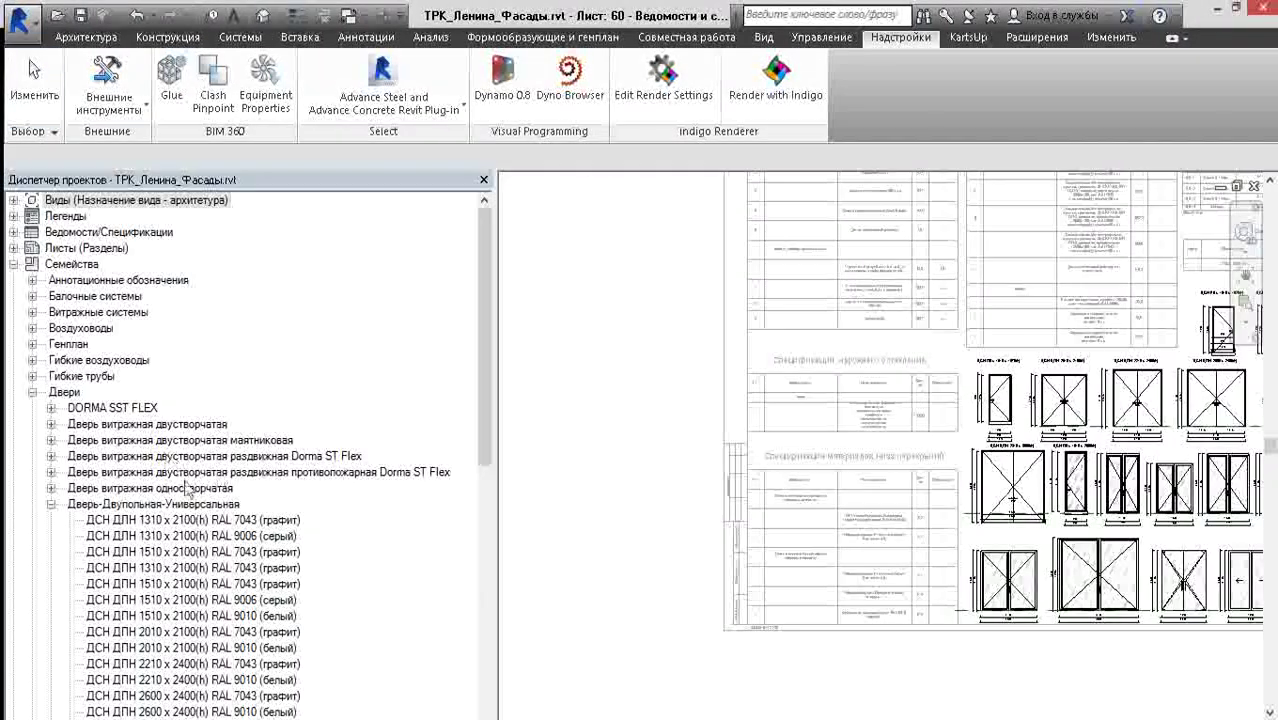
left_click(13, 264)
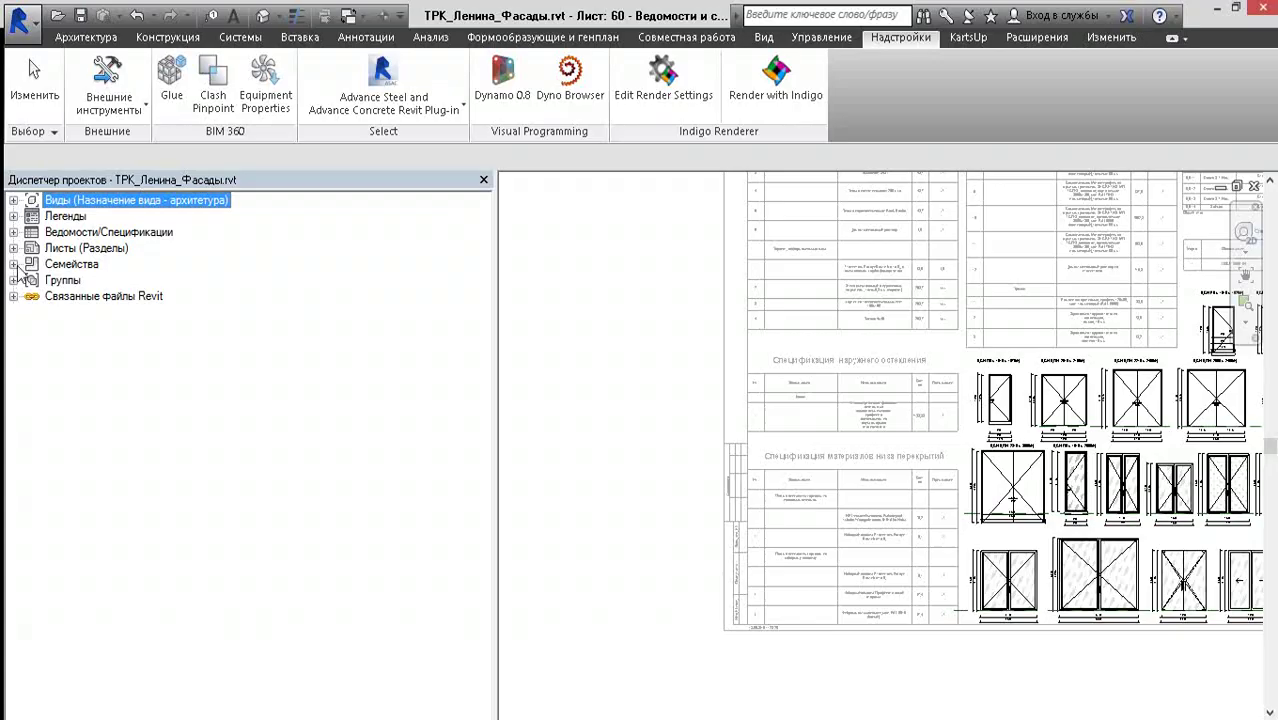
left_click(14, 264)
left_click(14, 201)
left_click(13, 249)
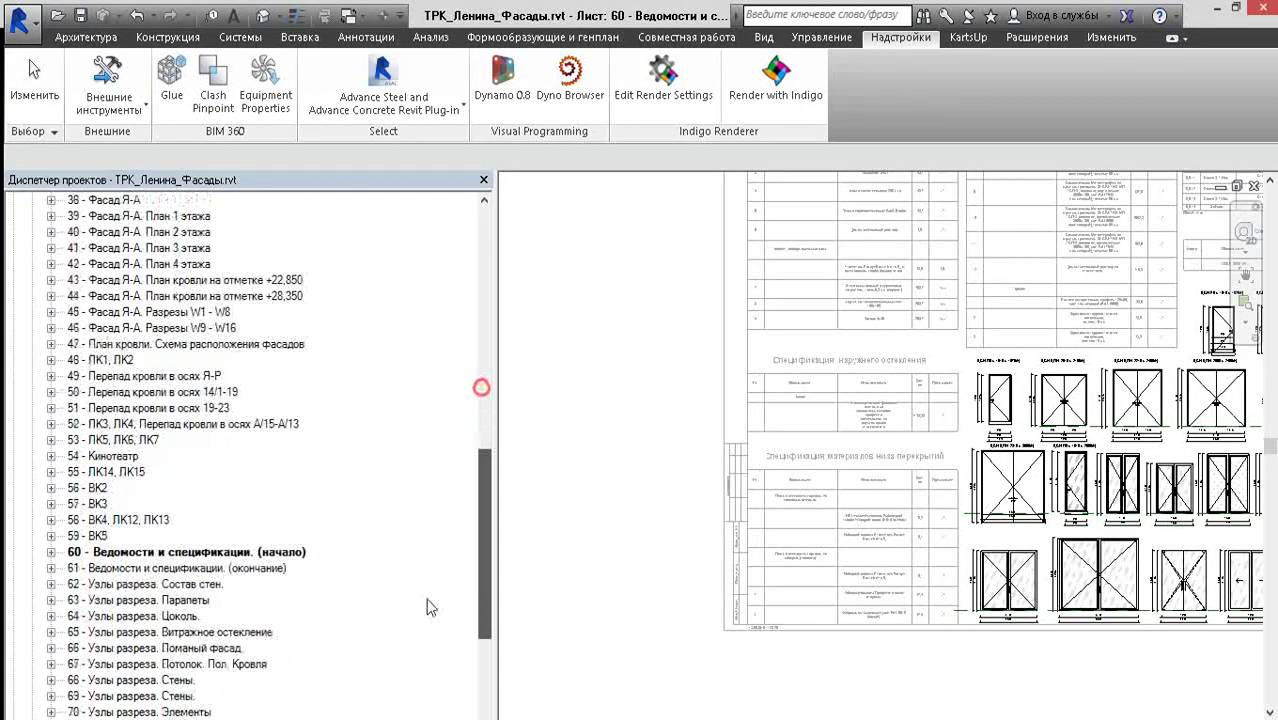
left_click_drag(490, 383, 430, 622)
- Open sheet 61 Ведомости и спецификации. (окончание) and dismiss the viewport's context menu
left_click(183, 520)
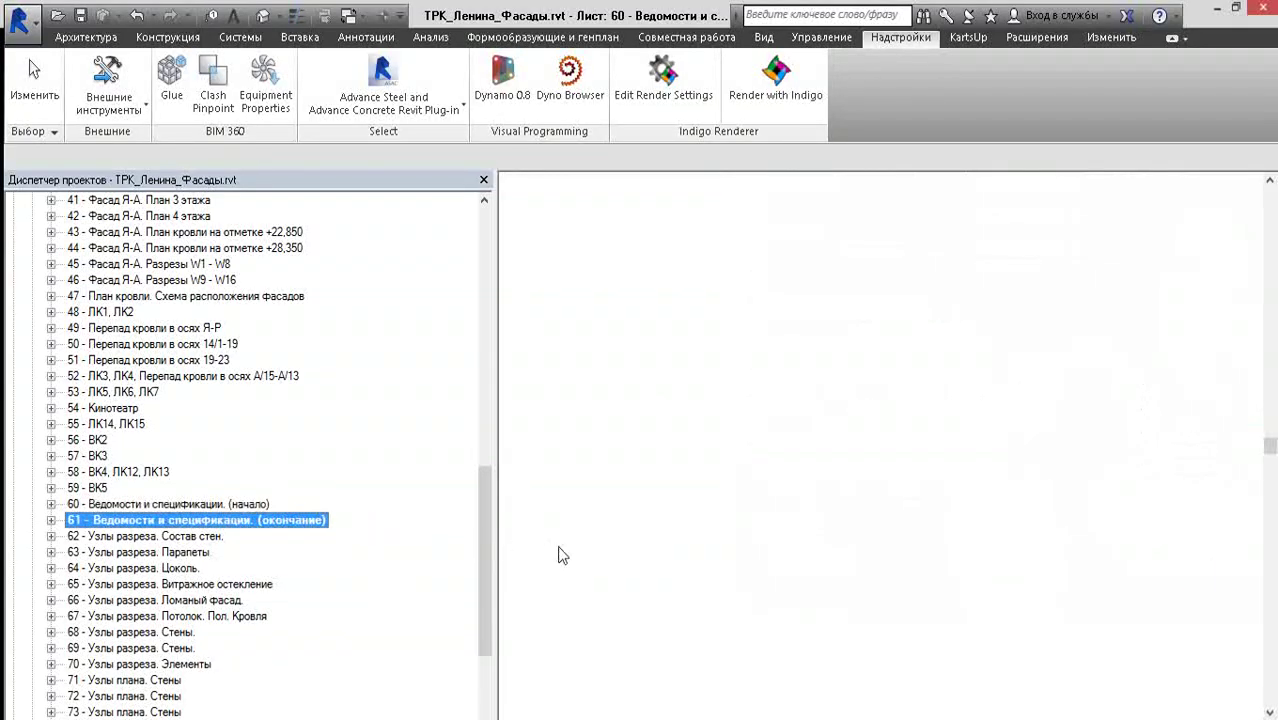
scroll(810, 577, "up", 3)
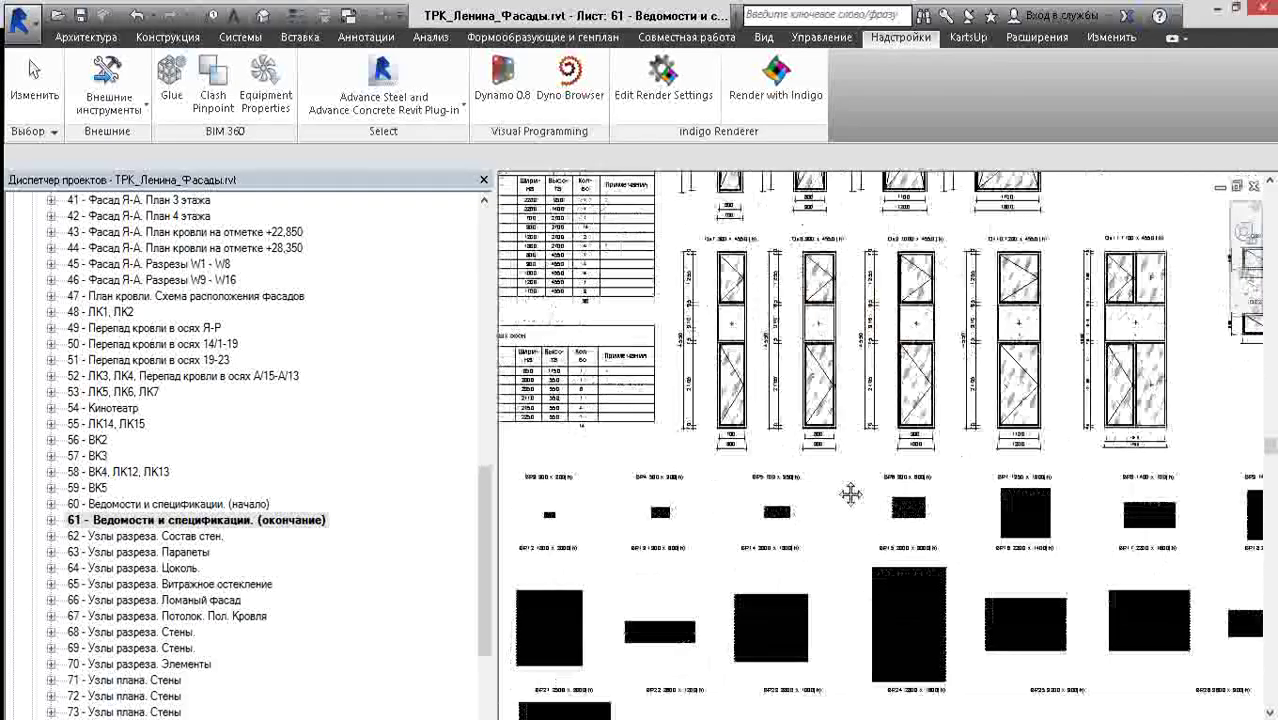
right_click(770, 410)
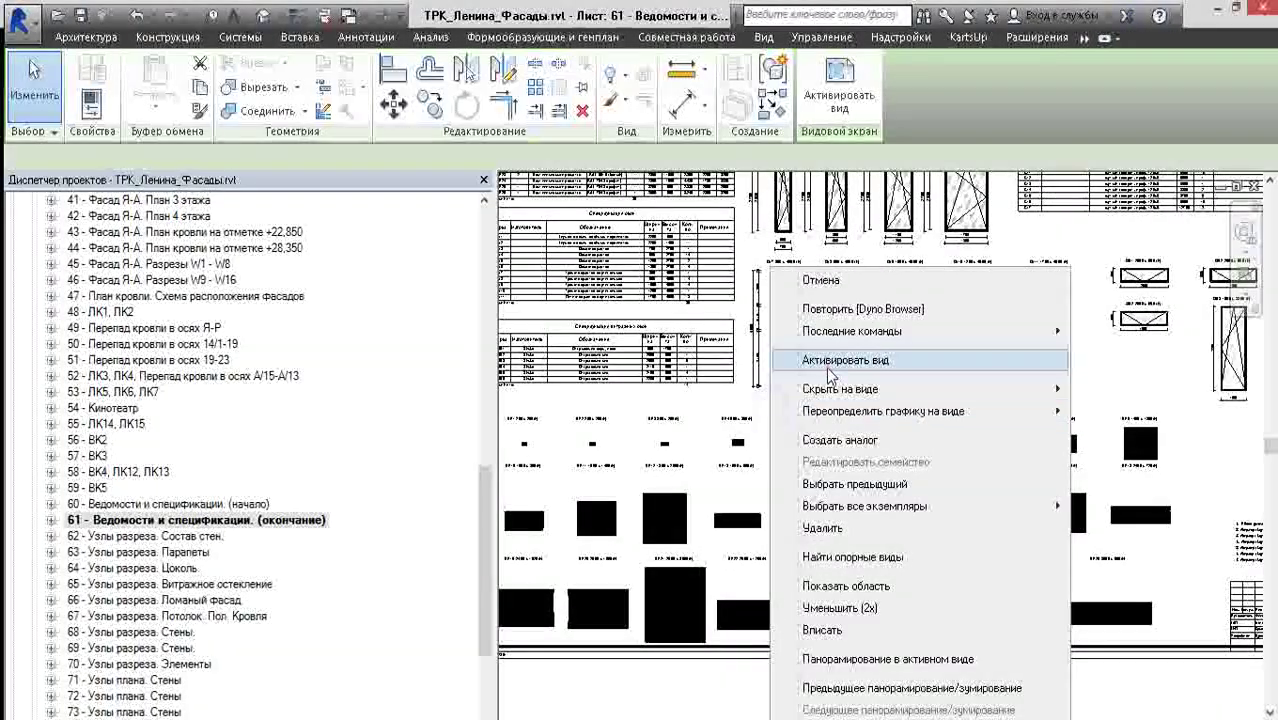
left_click(800, 360)
scroll(600, 414, "down", 3)
- Copy the row of marks above the legend blocks and paste it lower on sheet 61
left_click_drag(530, 405, 1110, 428)
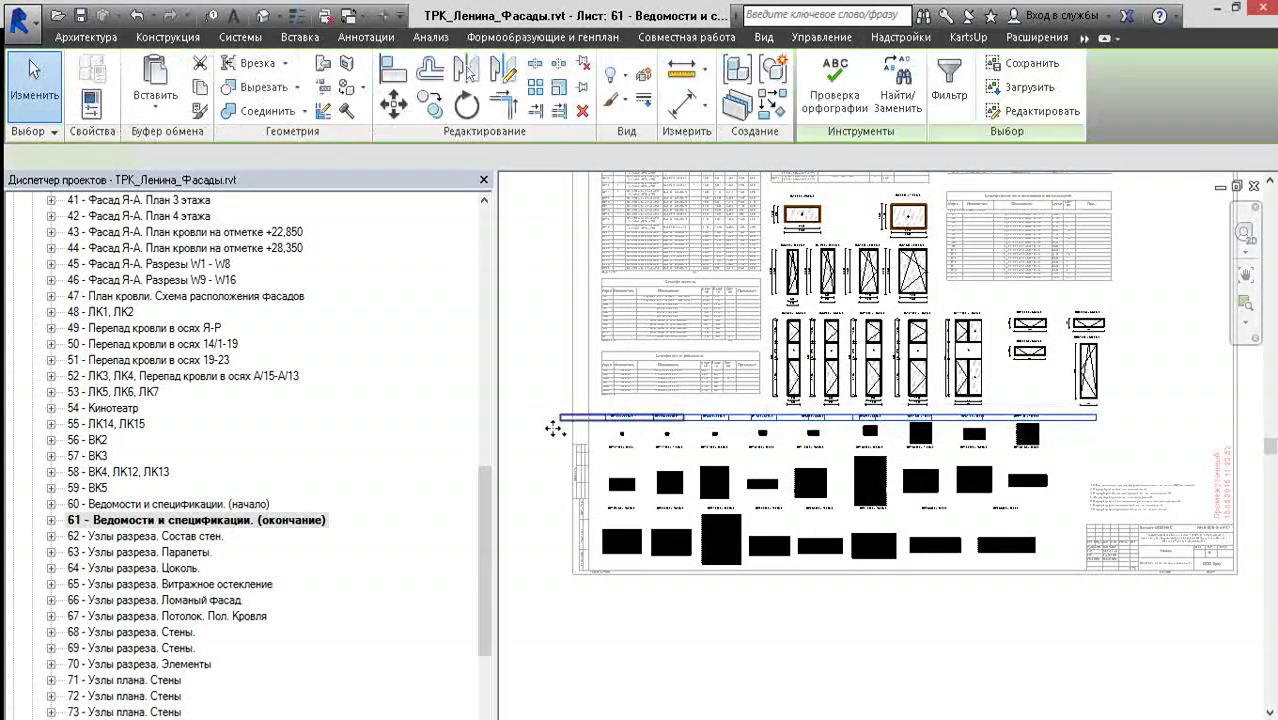
left_click_drag(529, 434, 1077, 481)
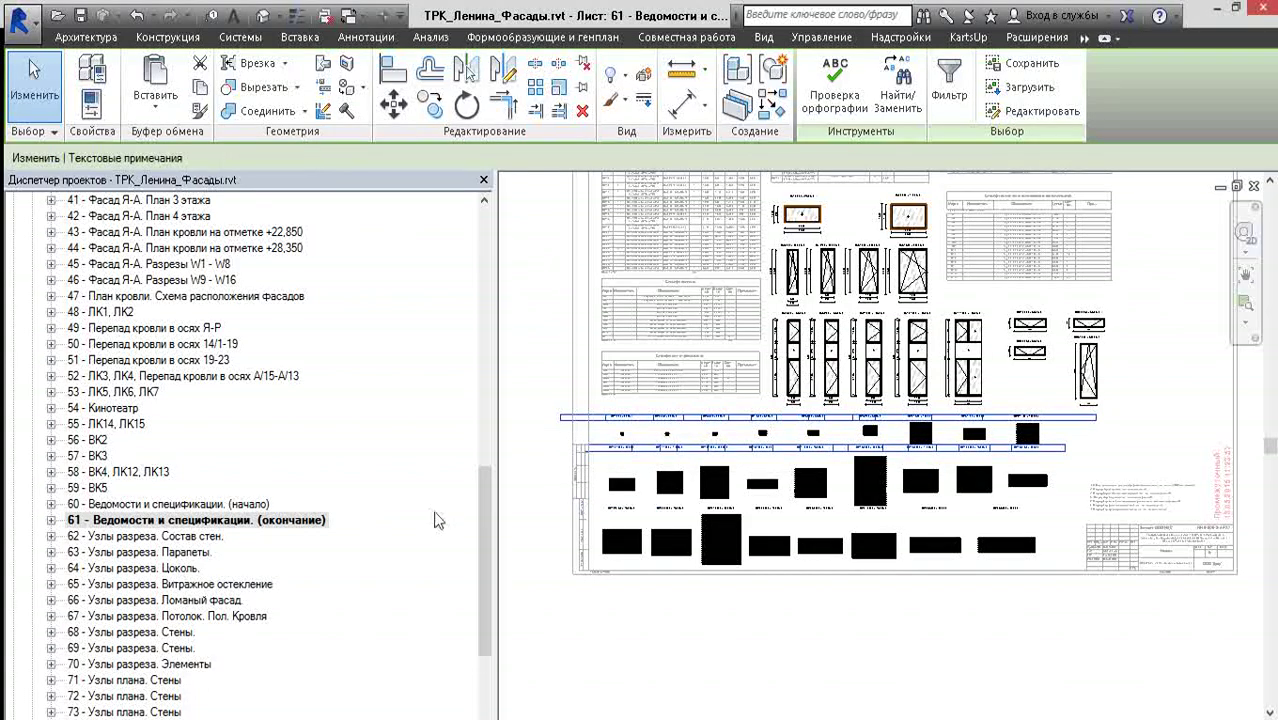
key("ctrl+v")
left_click(1066, 535)
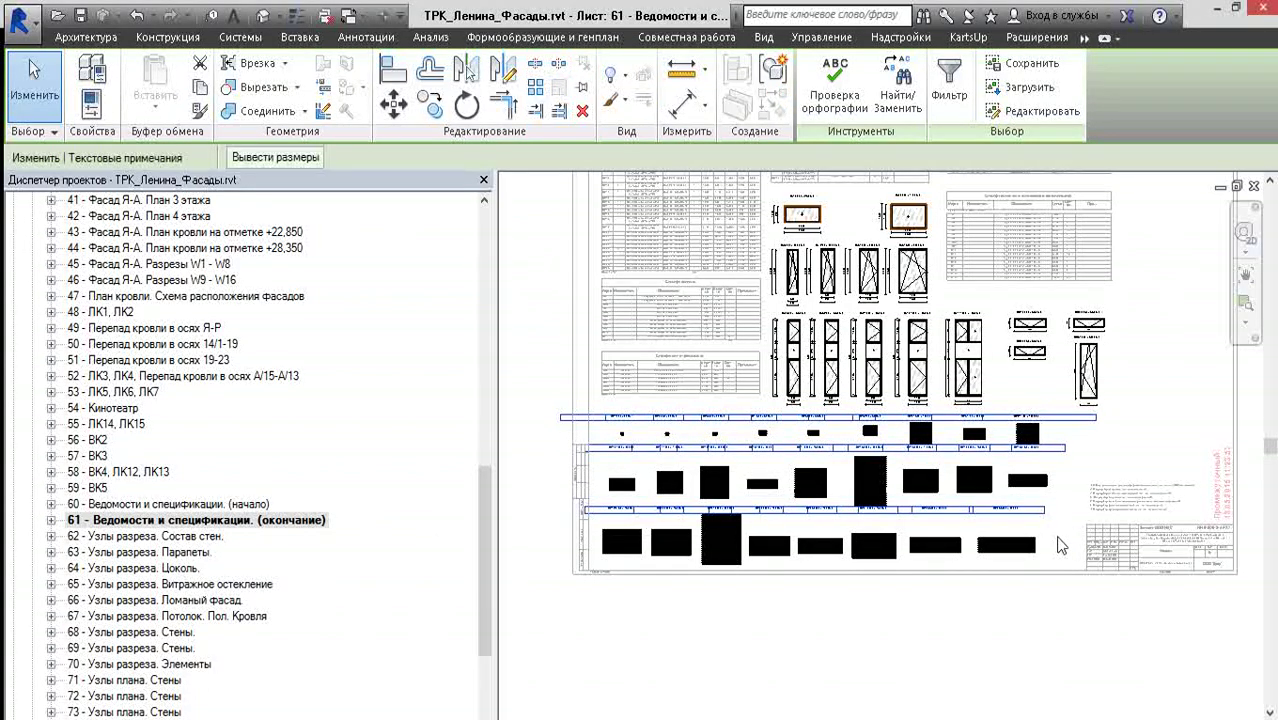
key("Escape")
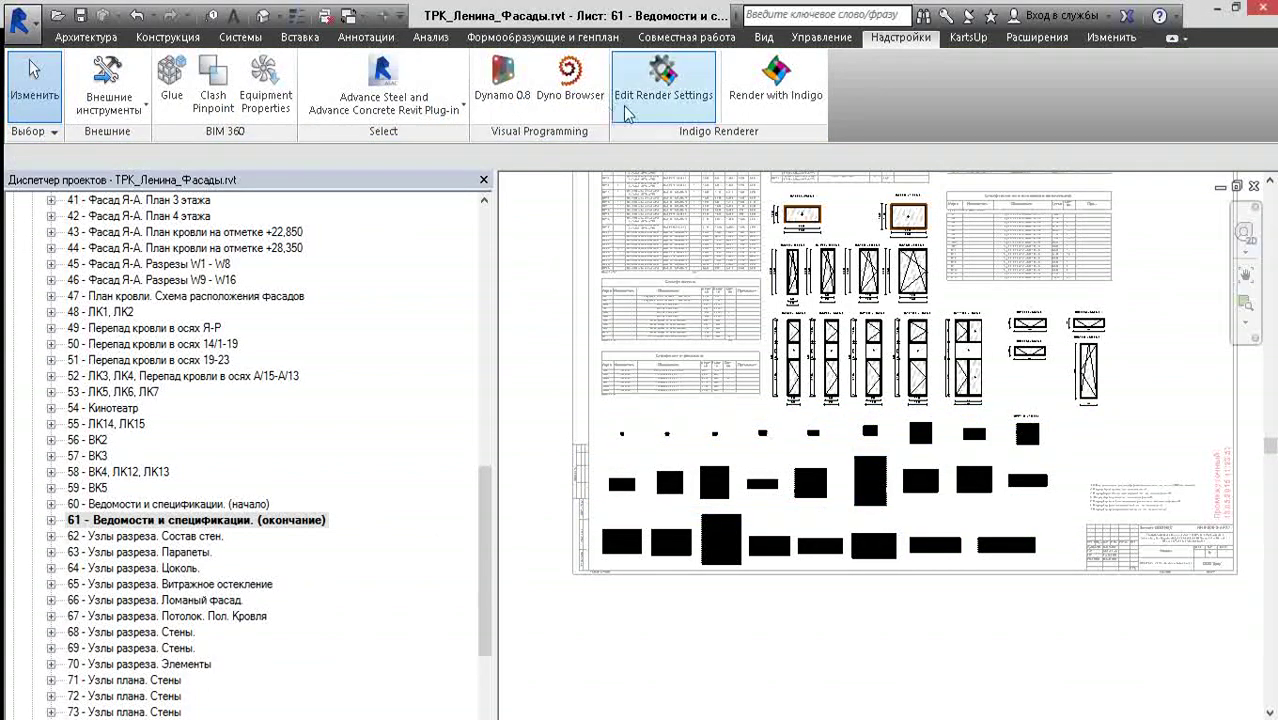
- Open the Dyno Browser and expand the Legend: Marking script's inputs
left_click(585, 107)
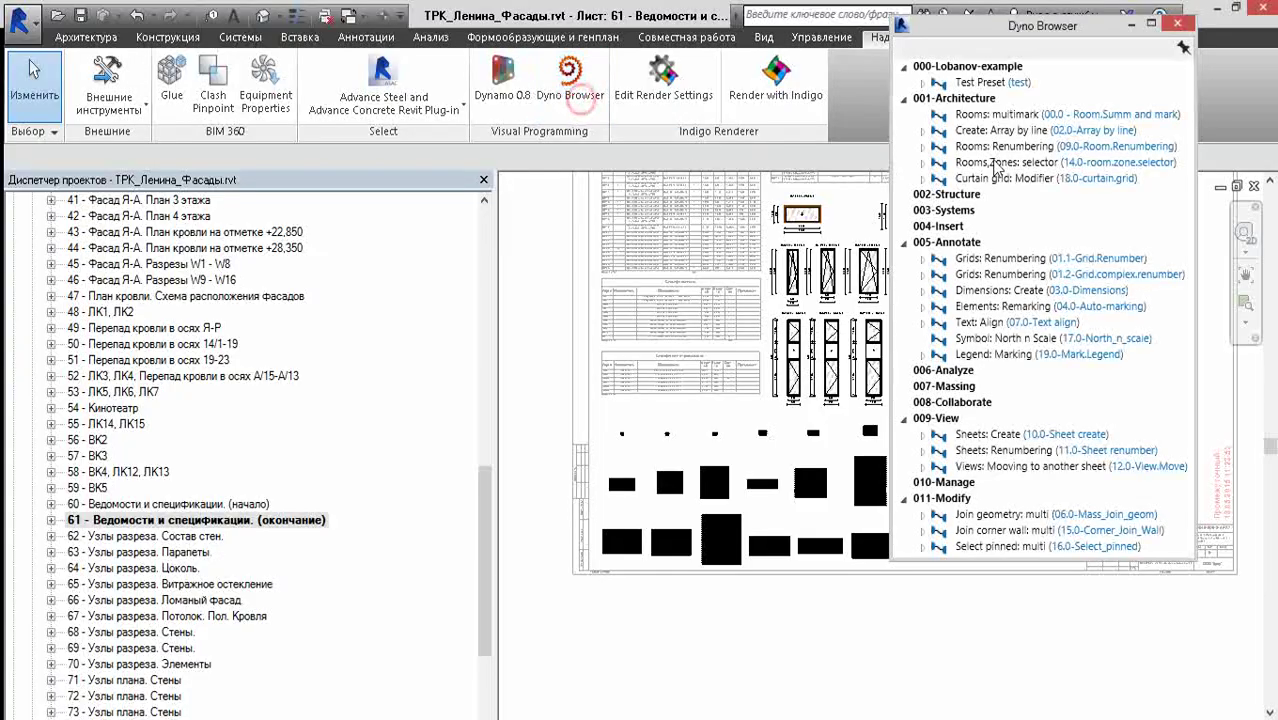
left_click(921, 356)
scroll(780, 428, "up", 3)
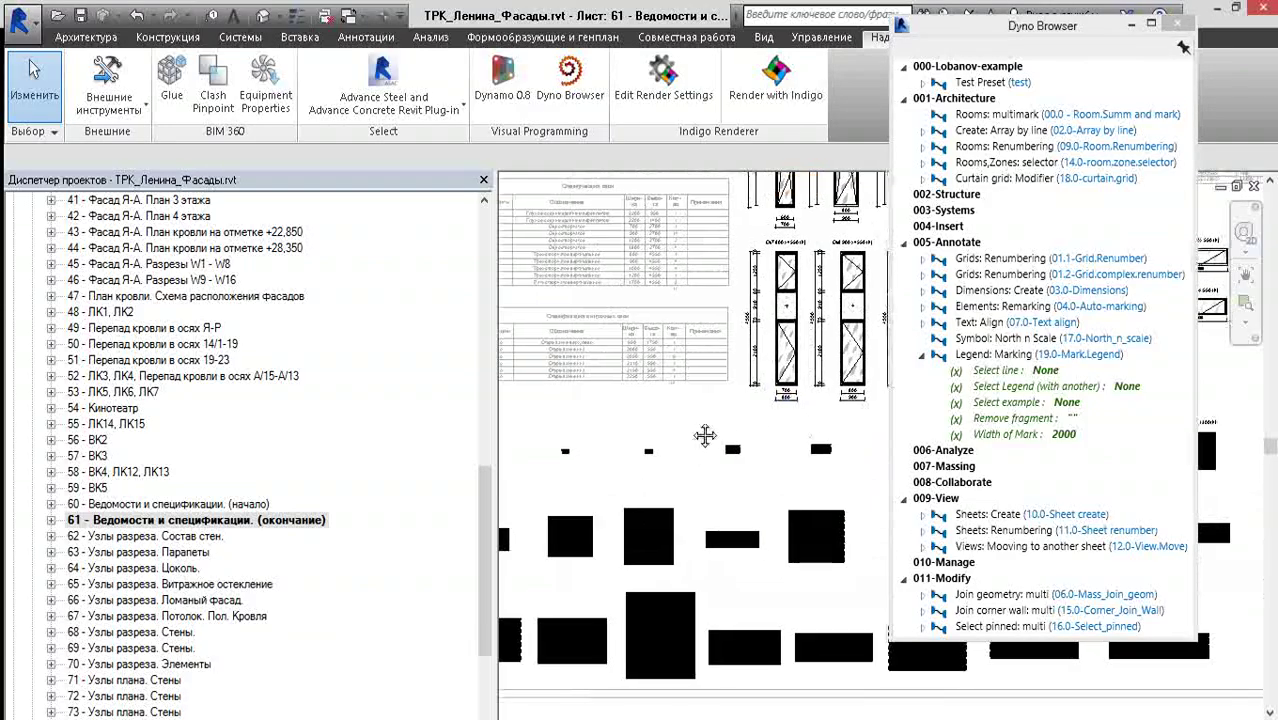
scroll(627, 427, "up", 2)
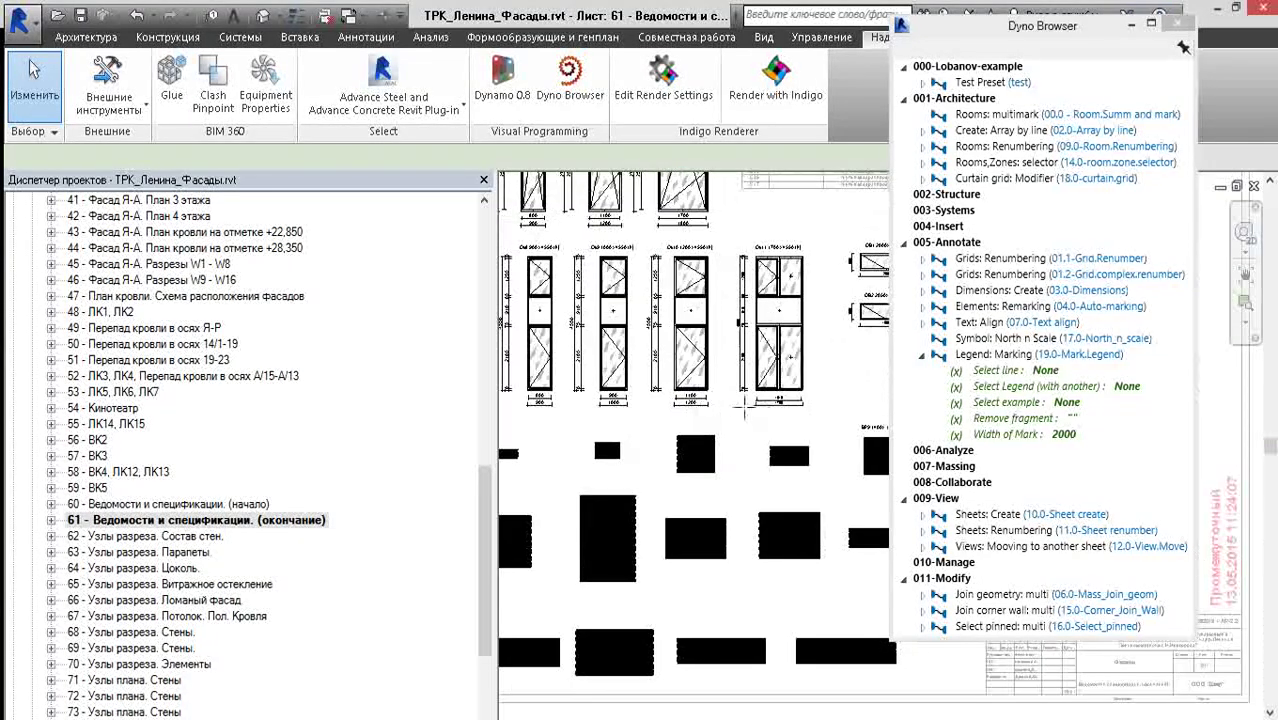
scroll(680, 425, "up", 2)
- Draw a short detail line (DL) above the legend row
key("d")
key("l")
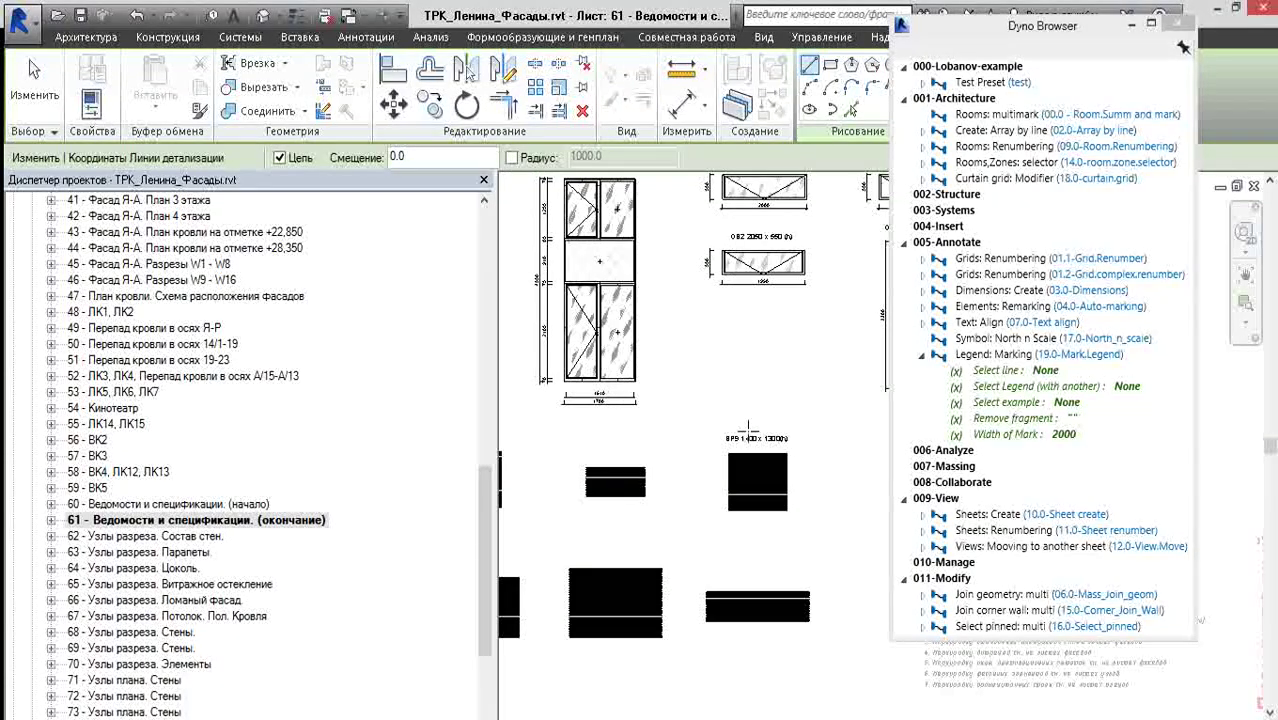
left_click(669, 433)
left_click(768, 441)
key("Escape")
key("Escape")
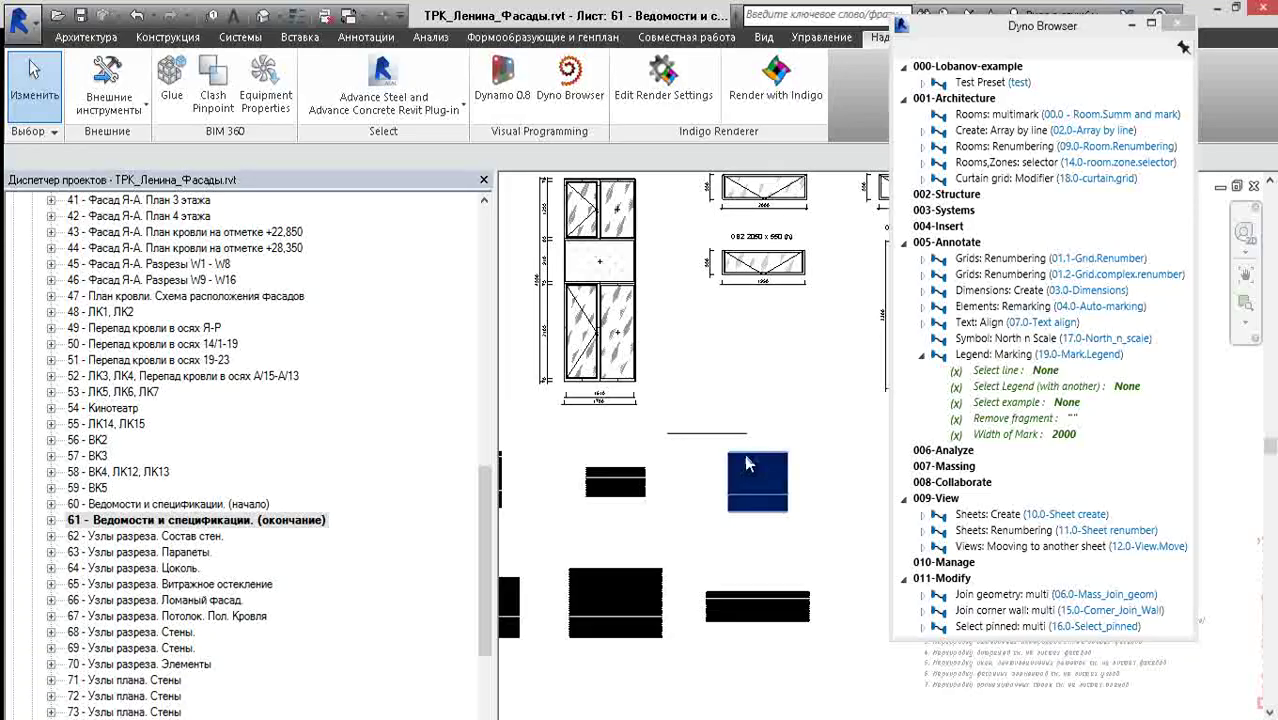
- Drag the detail line's endpoint to stretch it across the legend row, then deselect it
left_click(713, 436)
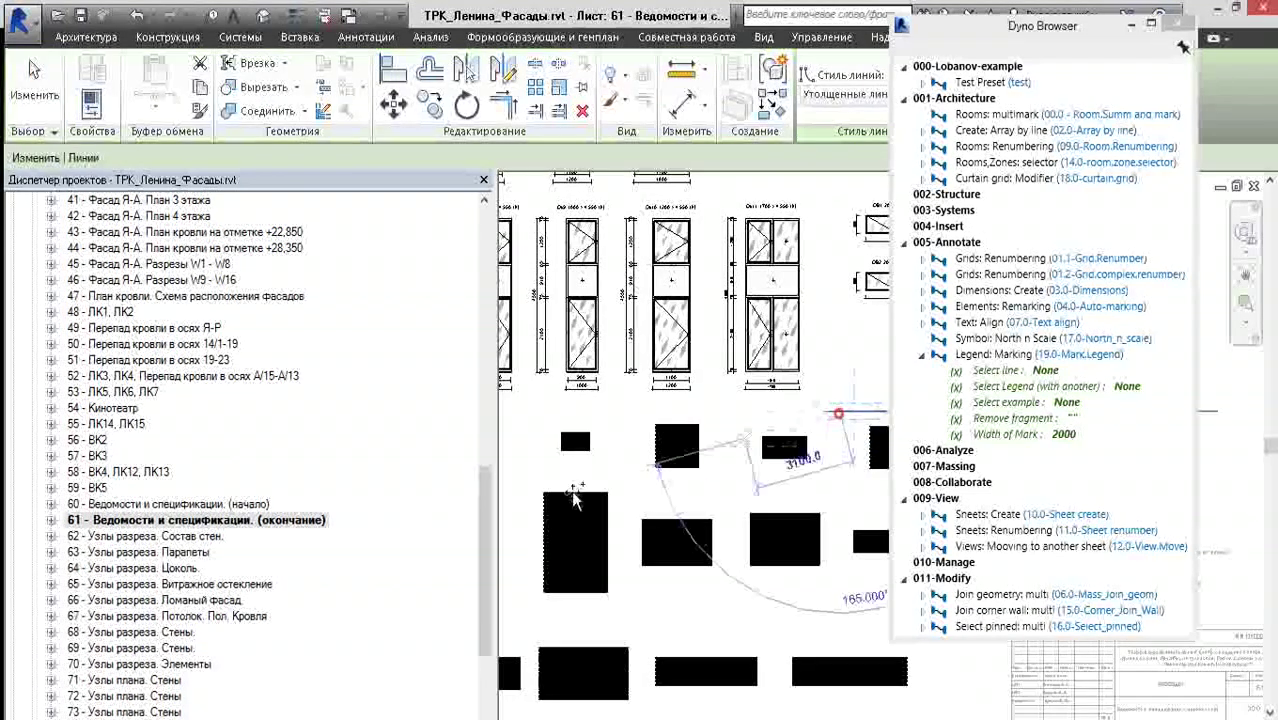
scroll(571, 407, "up", 3)
left_click_drag(569, 478, 578, 478)
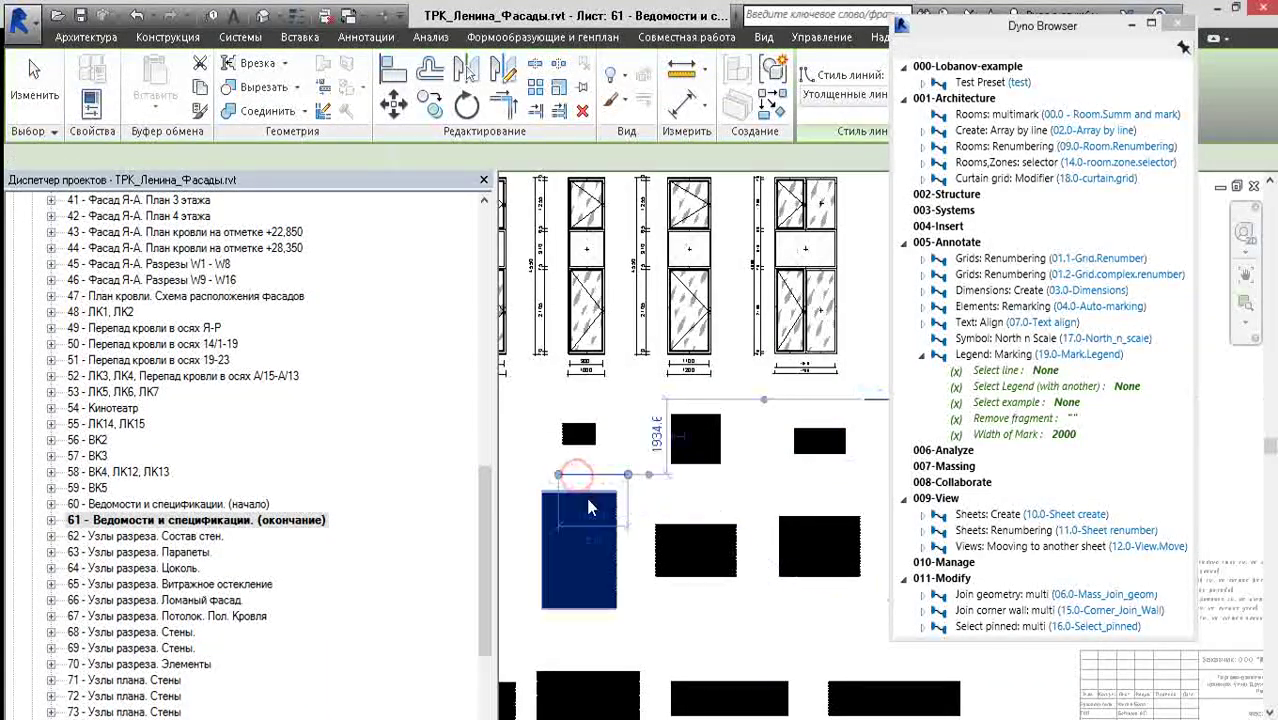
scroll(650, 480, "down", 4)
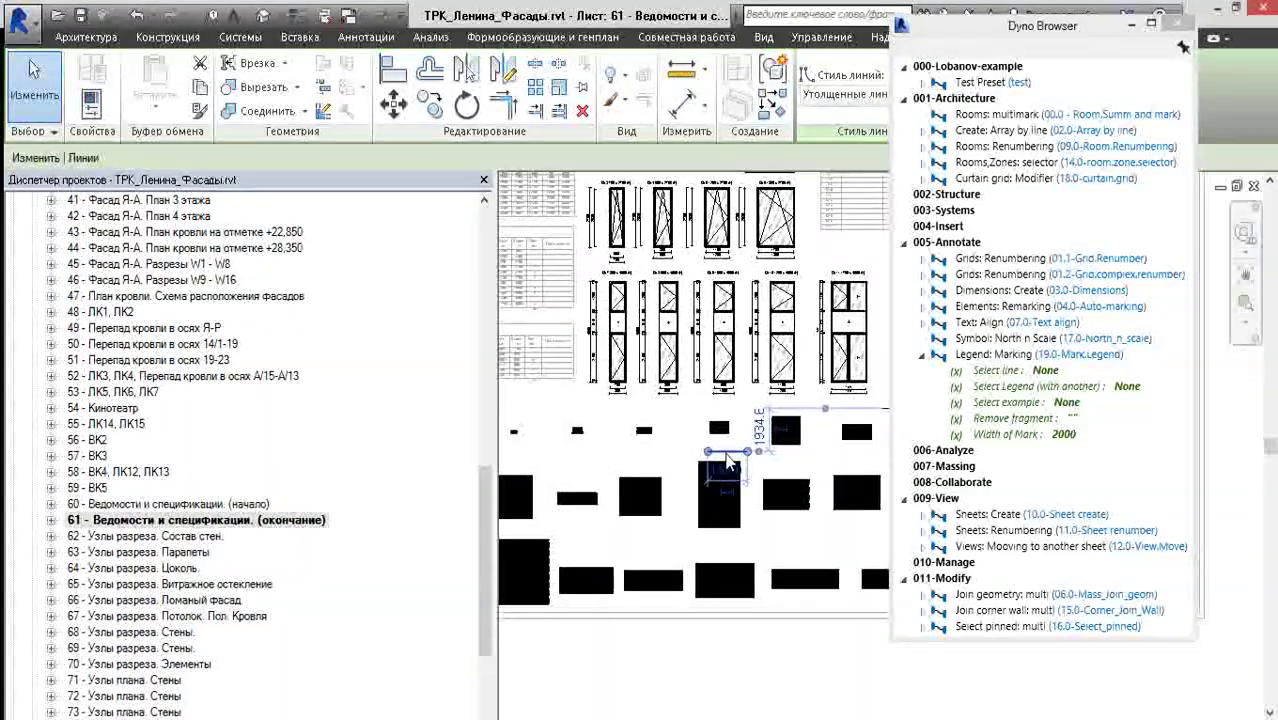
left_click_drag(727, 484, 600, 500)
scroll(535, 530, "up", 3)
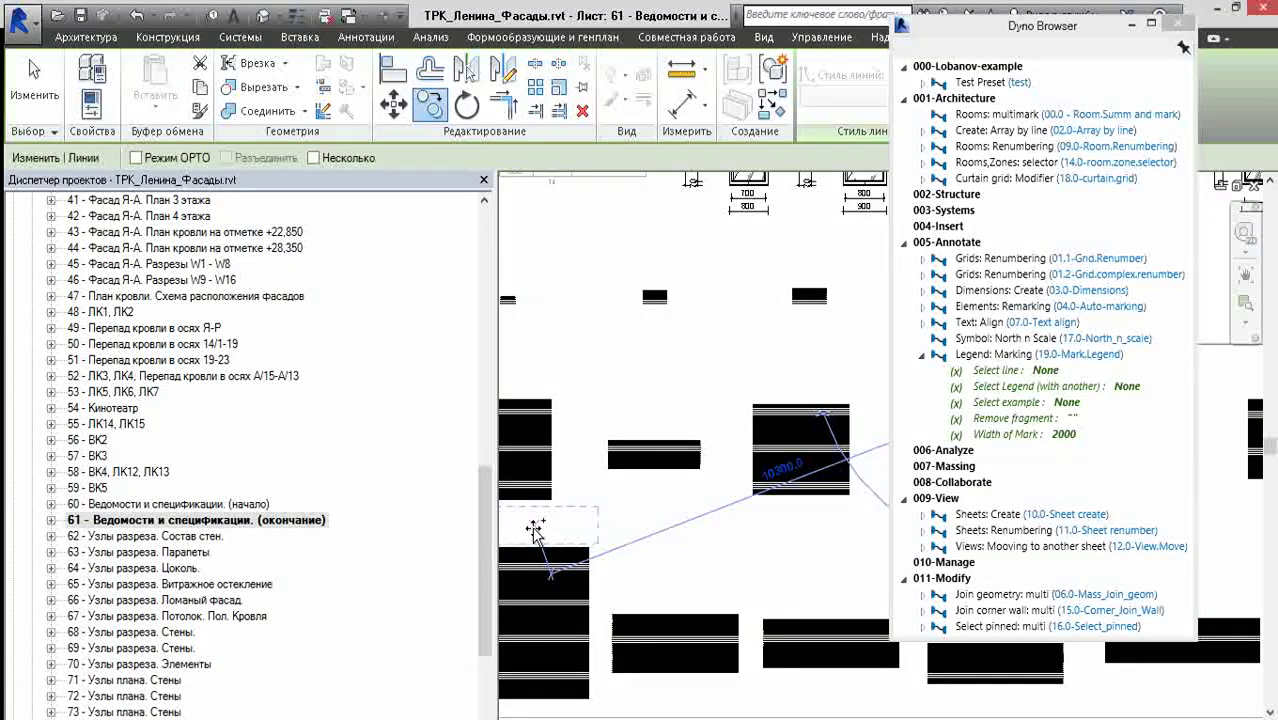
mouse_move(535, 530)
left_mouse_down()
mouse_move(790, 542)
mouse_move(864, 525)
left_mouse_up()
scroll(592, 538, "down", 3)
scroll(753, 536, "up", 3)
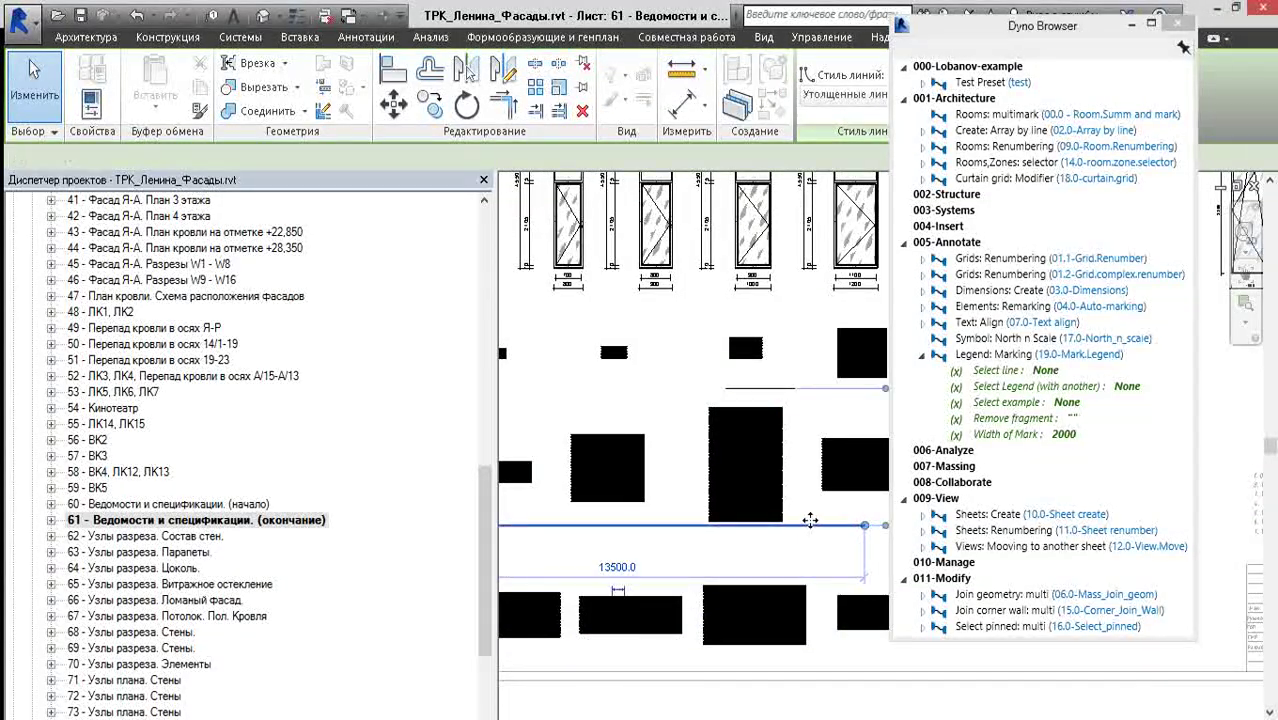
key("Escape")
scroll(790, 480, "down", 4)
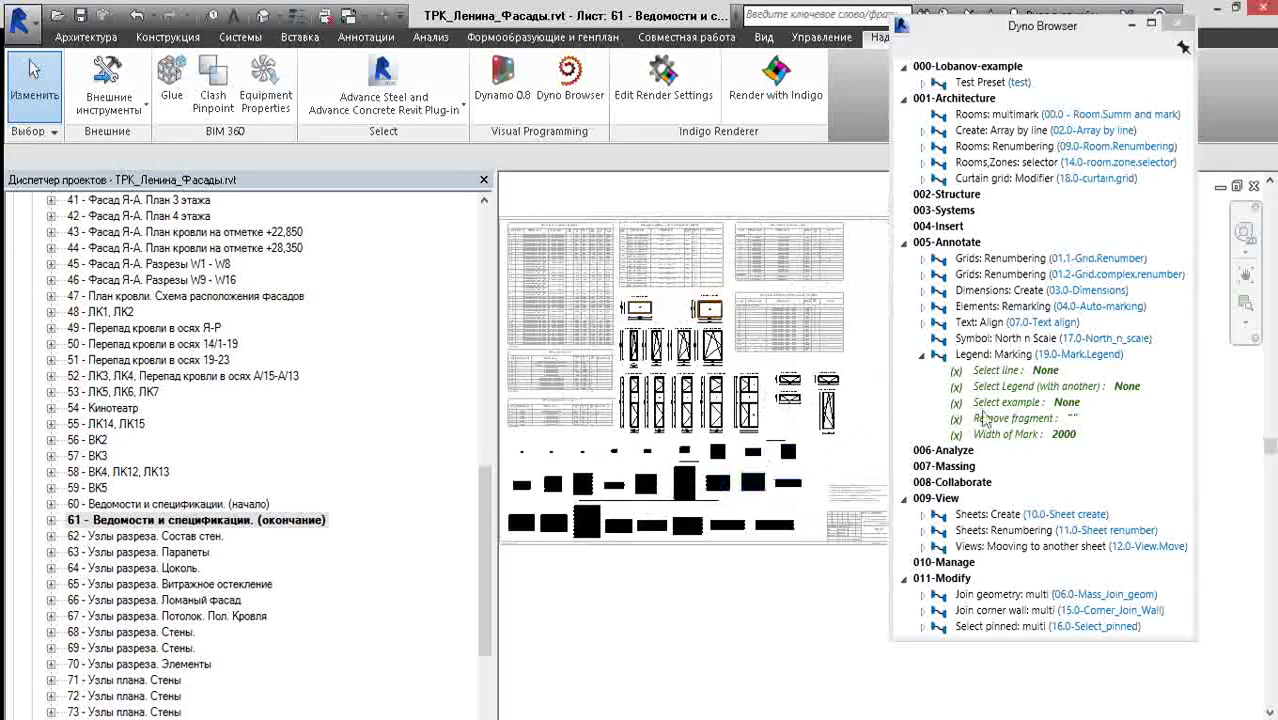
- Set the script's guide line and window-select the row of legend components to mark
left_click(1045, 370)
scroll(805, 442, "up", 2)
scroll(805, 442, "up", 2)
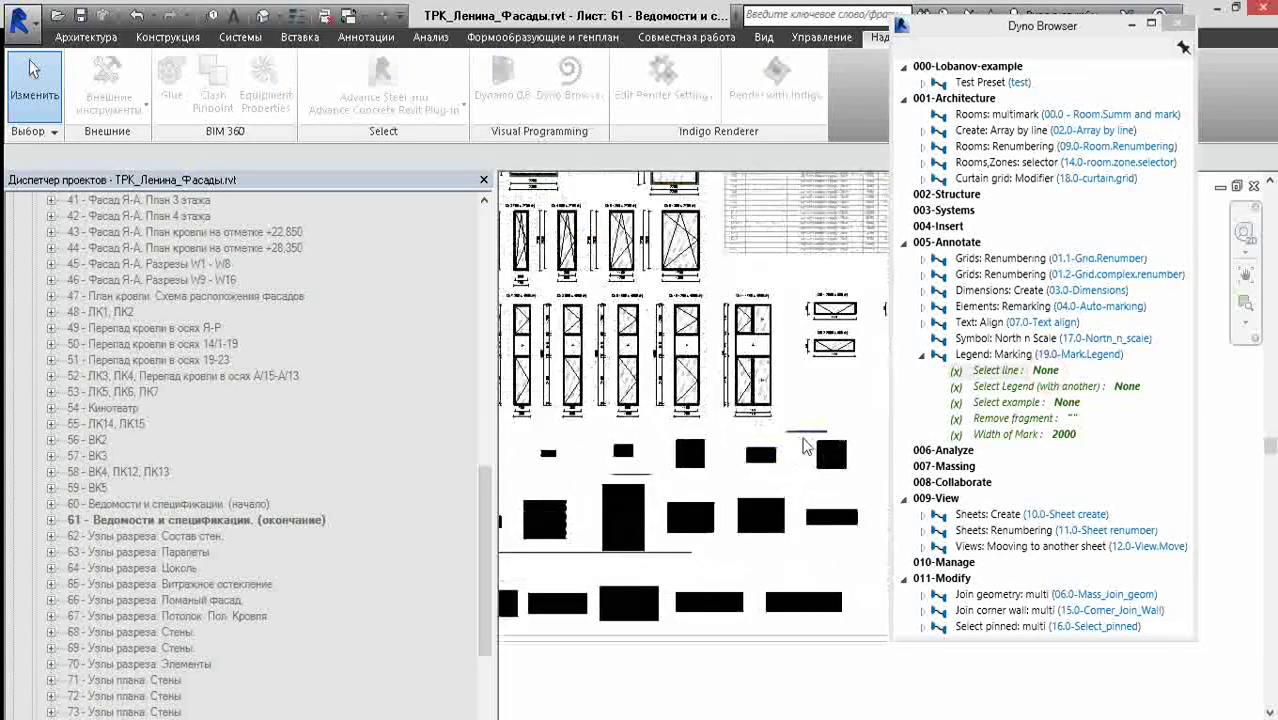
left_click(803, 437)
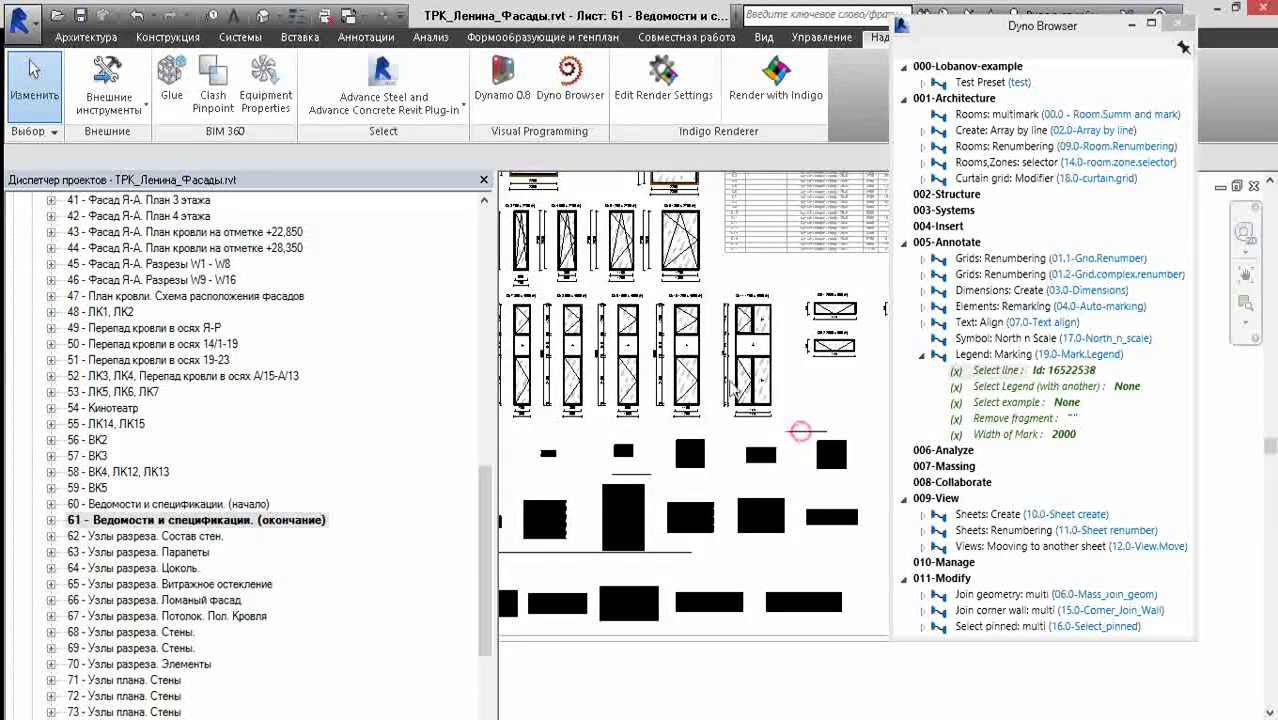
left_click(1125, 386)
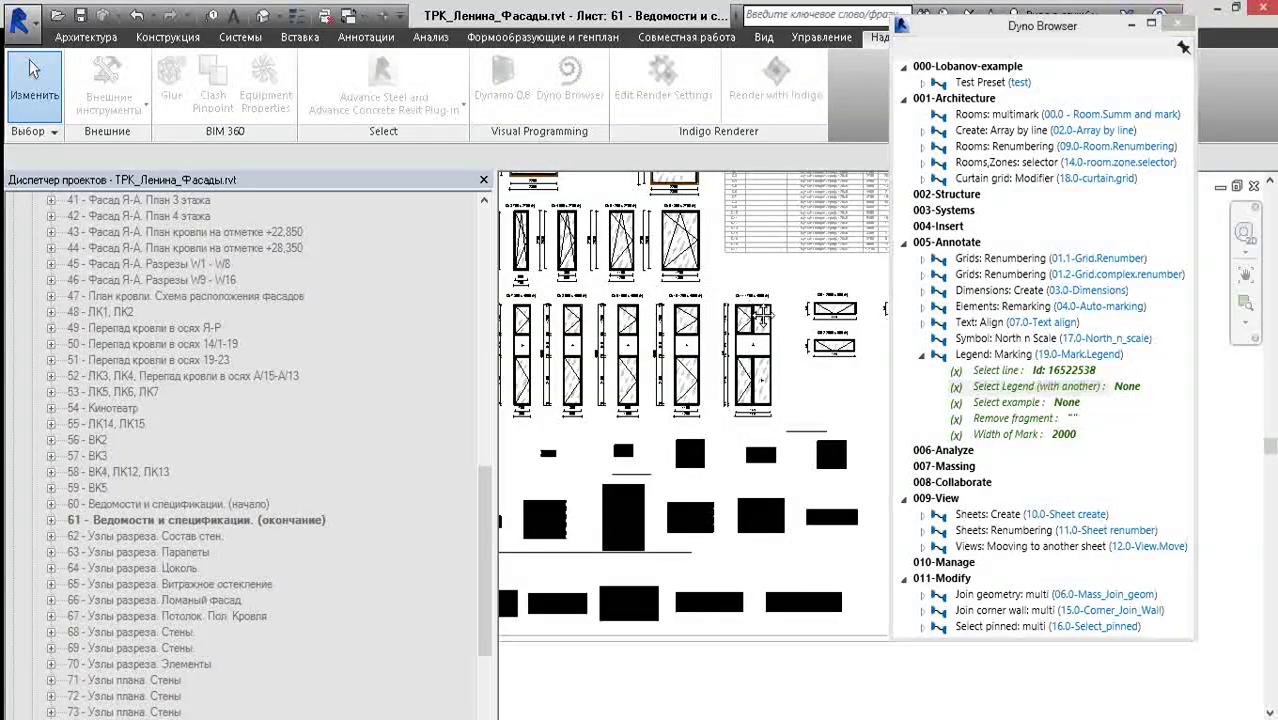
scroll(760, 420, "down", 2)
scroll(768, 445, "down", 1)
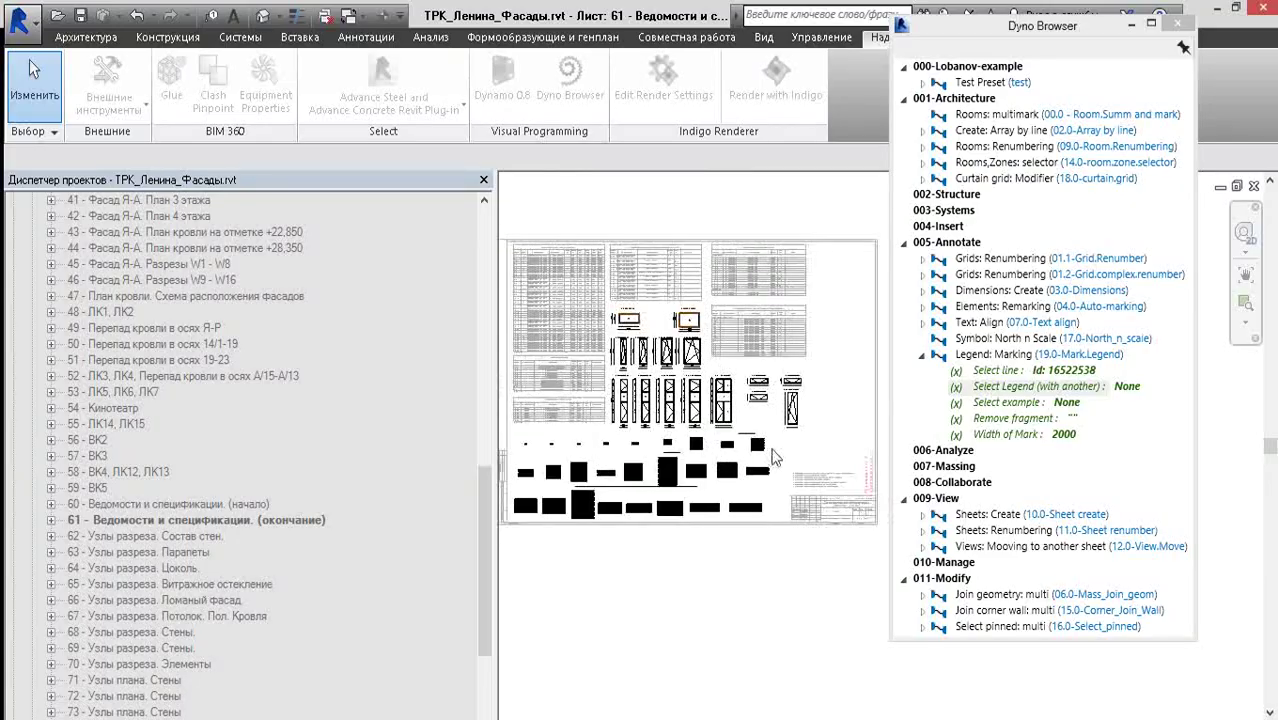
left_click_drag(664, 452, 501, 453)
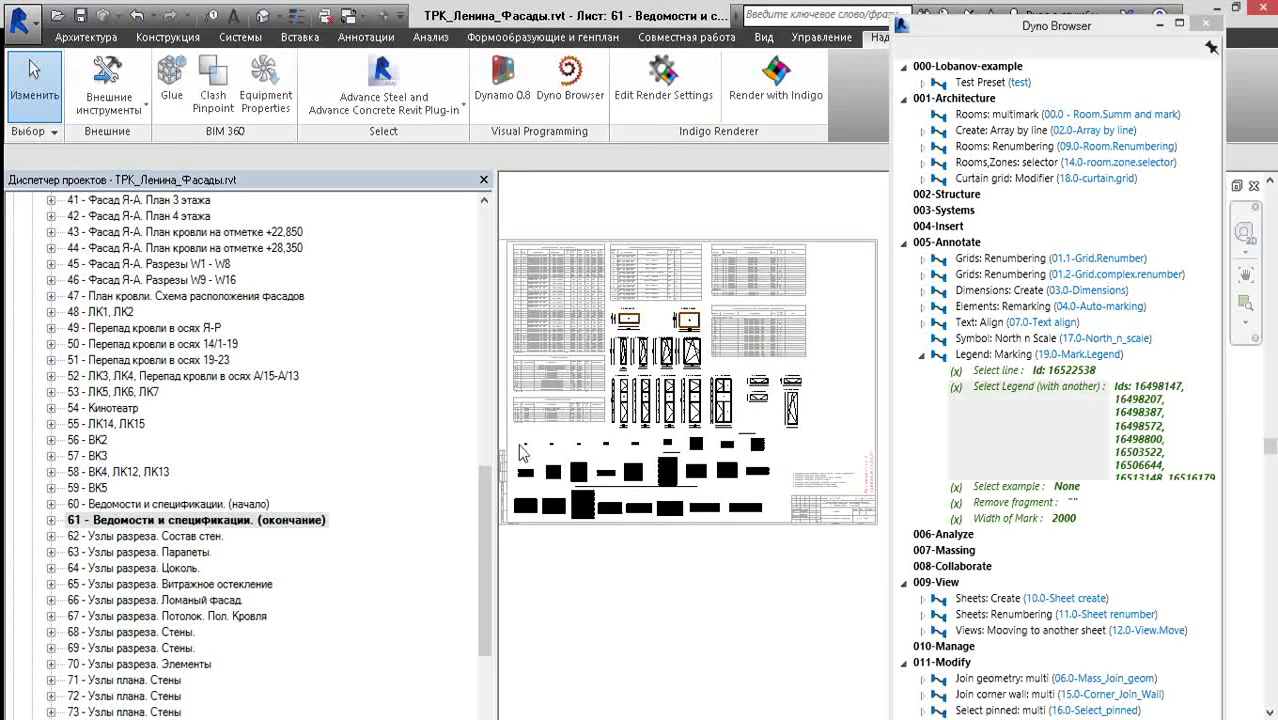
- Pick an existing mark as the example and run Legend: Marking
scroll(750, 375, "up", 2)
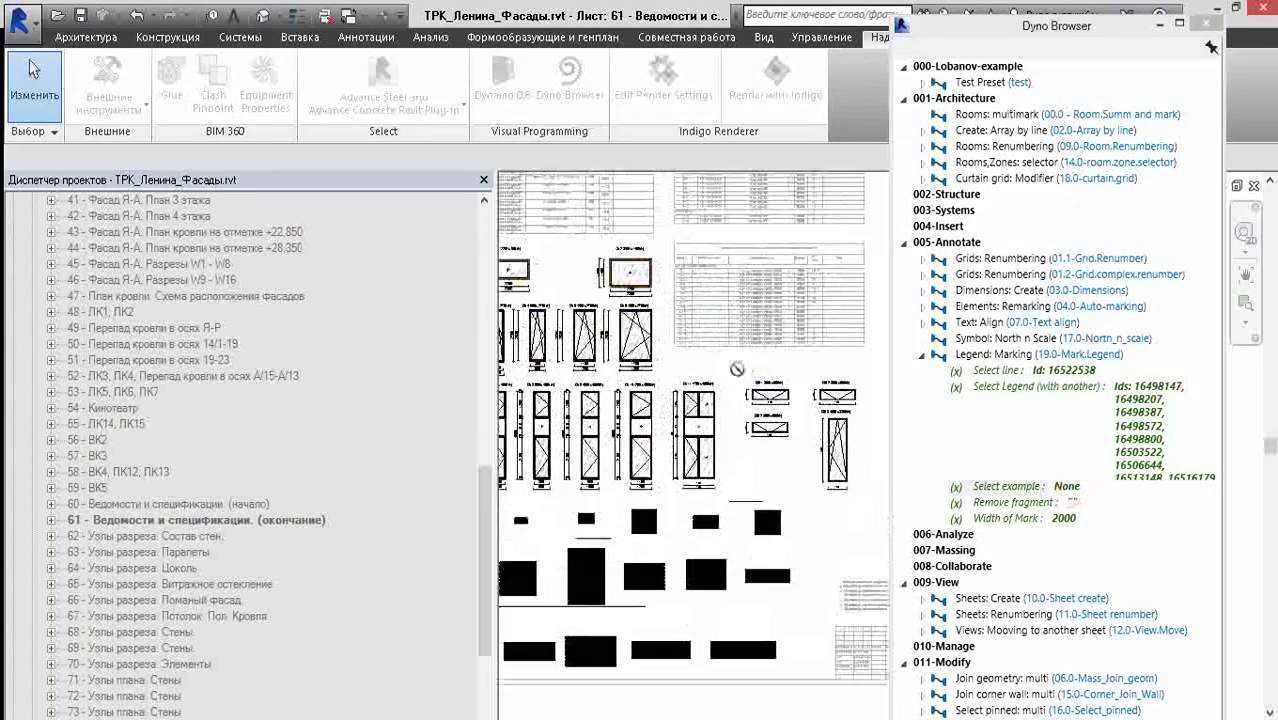
scroll(700, 380, "up", 1)
left_click(690, 400)
scroll(713, 521, "up", 2)
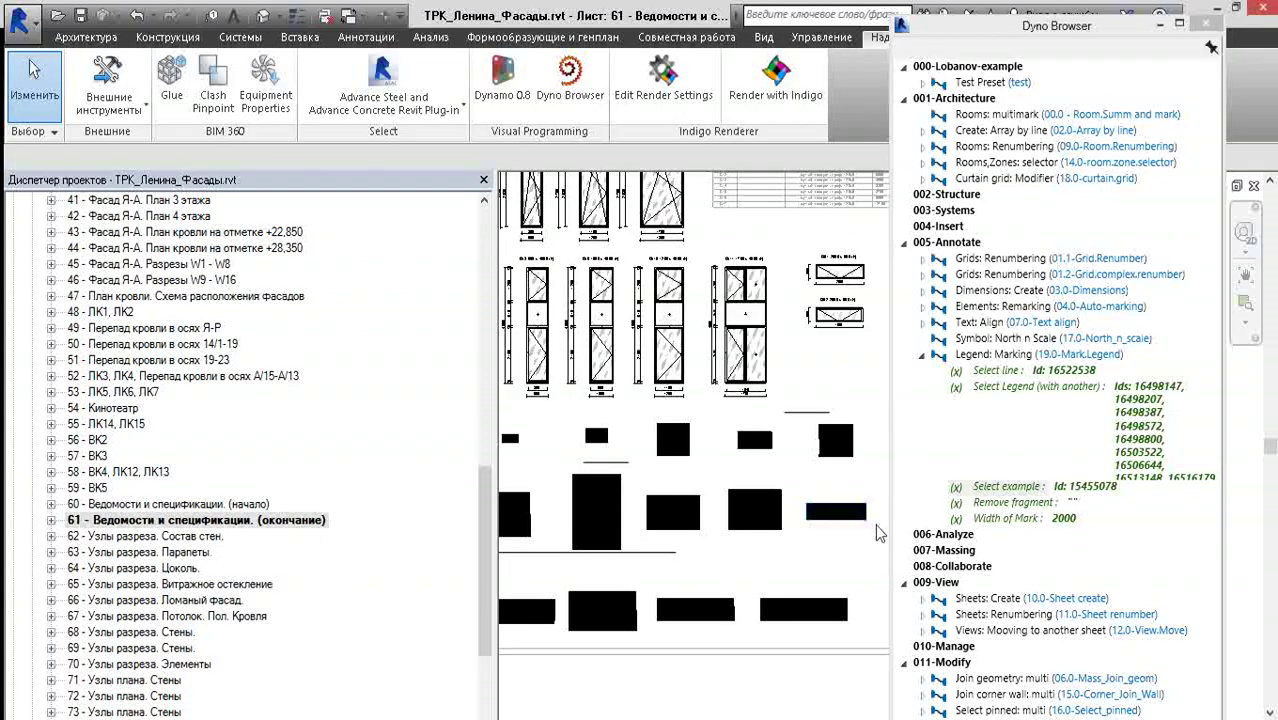
left_click(976, 360)
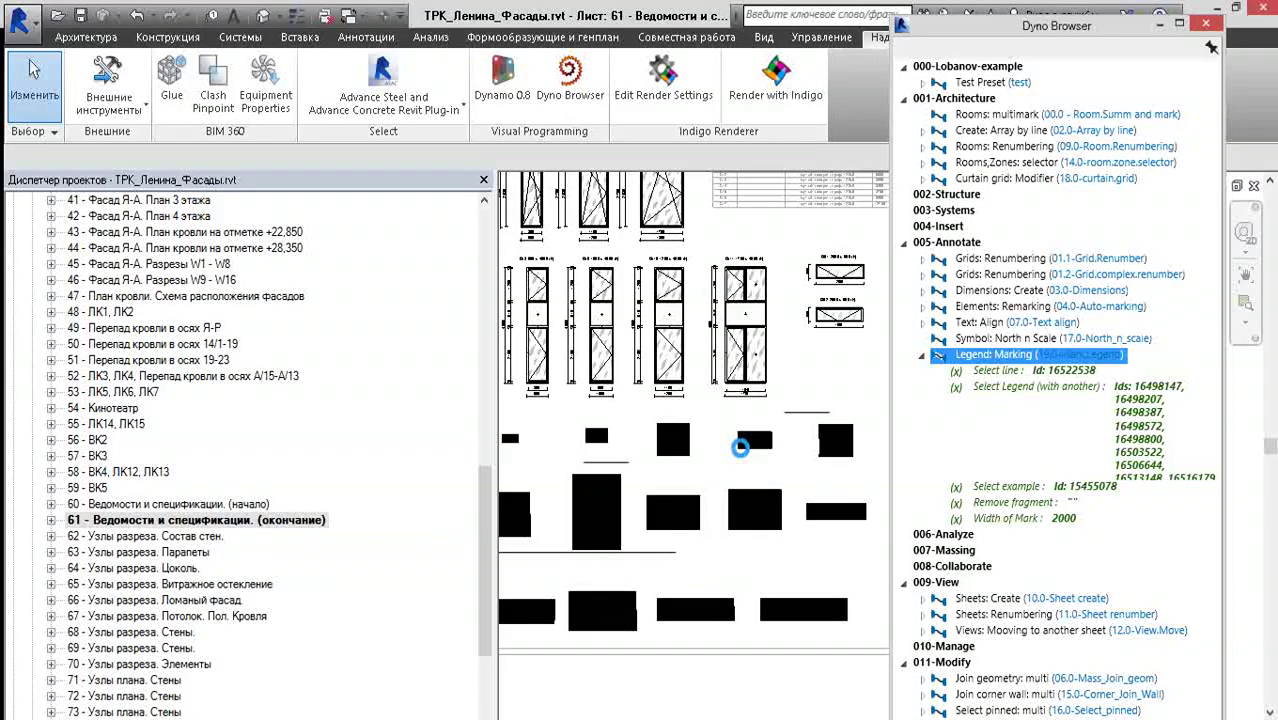
scroll(664, 446, "up", 2)
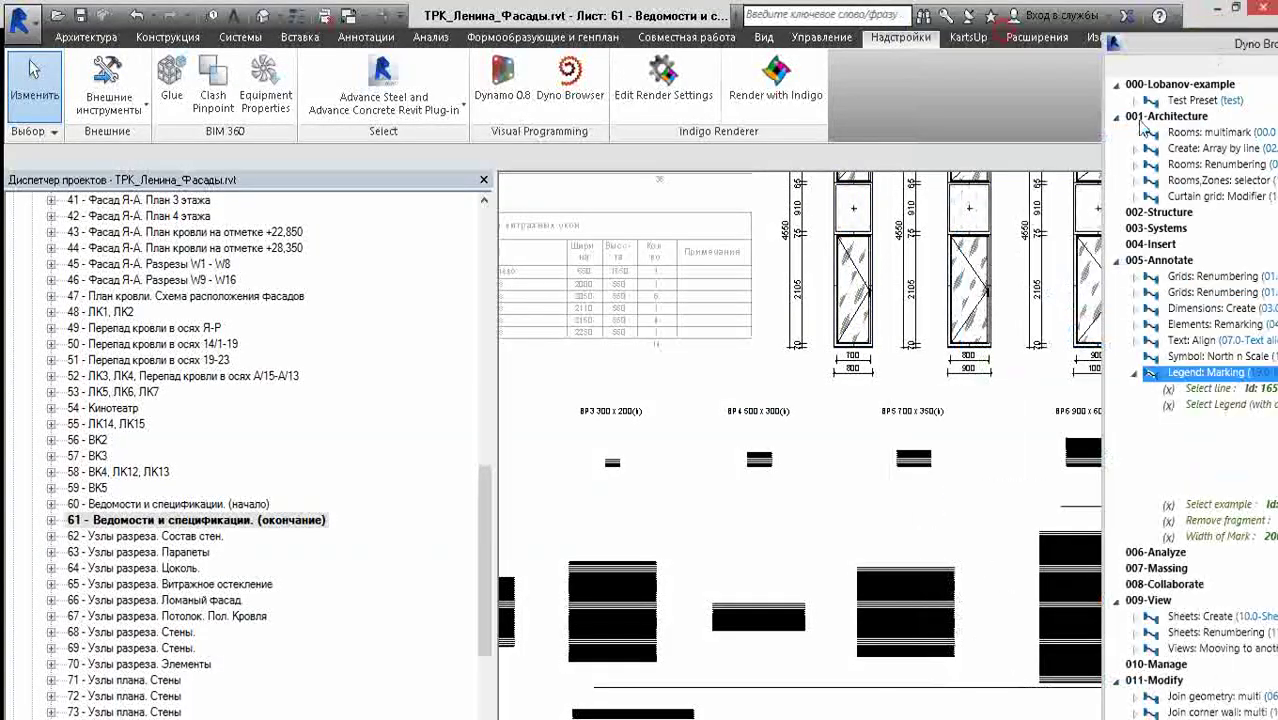
scroll(762, 437, "down", 2)
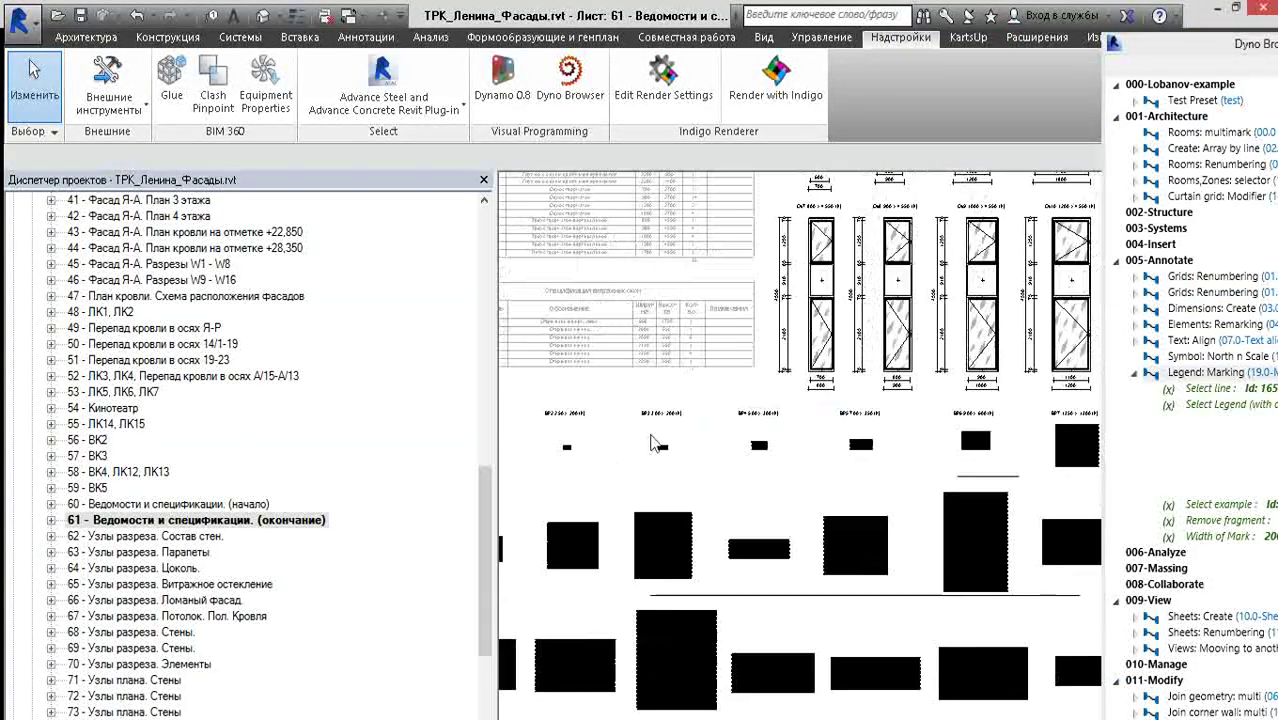
scroll(792, 456, "down", 2)
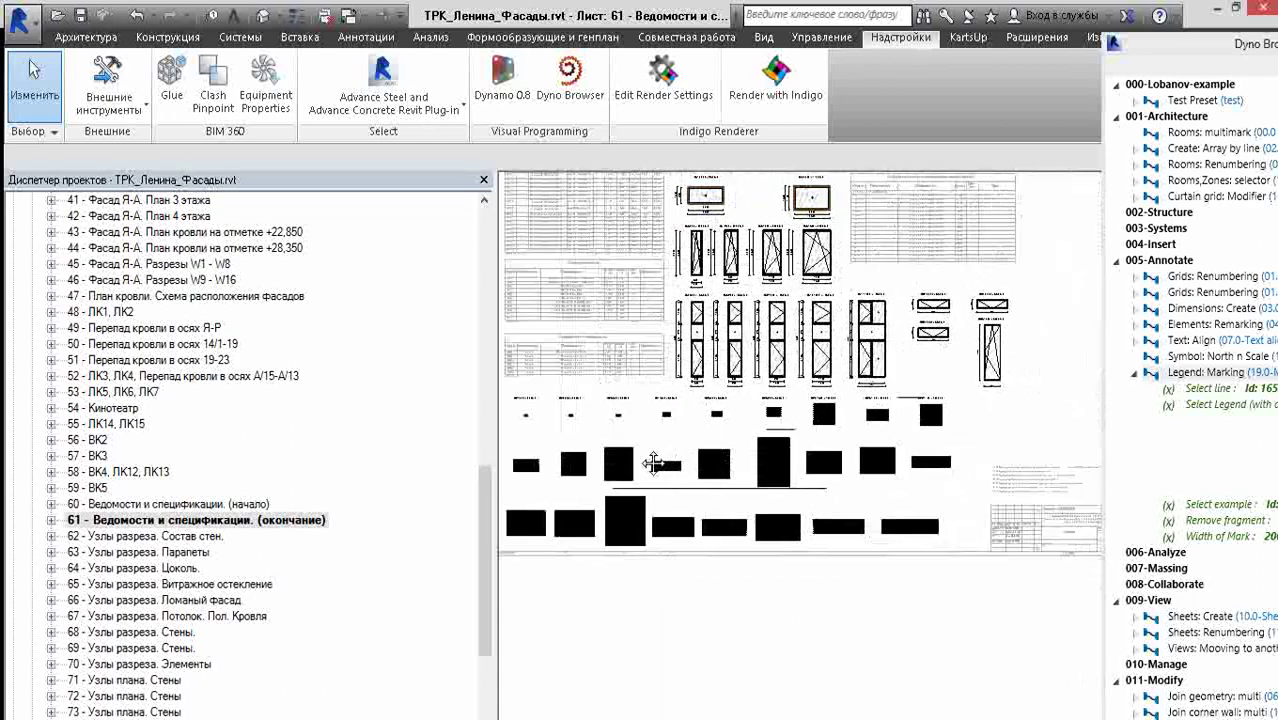
scroll(792, 456, "down", 2)
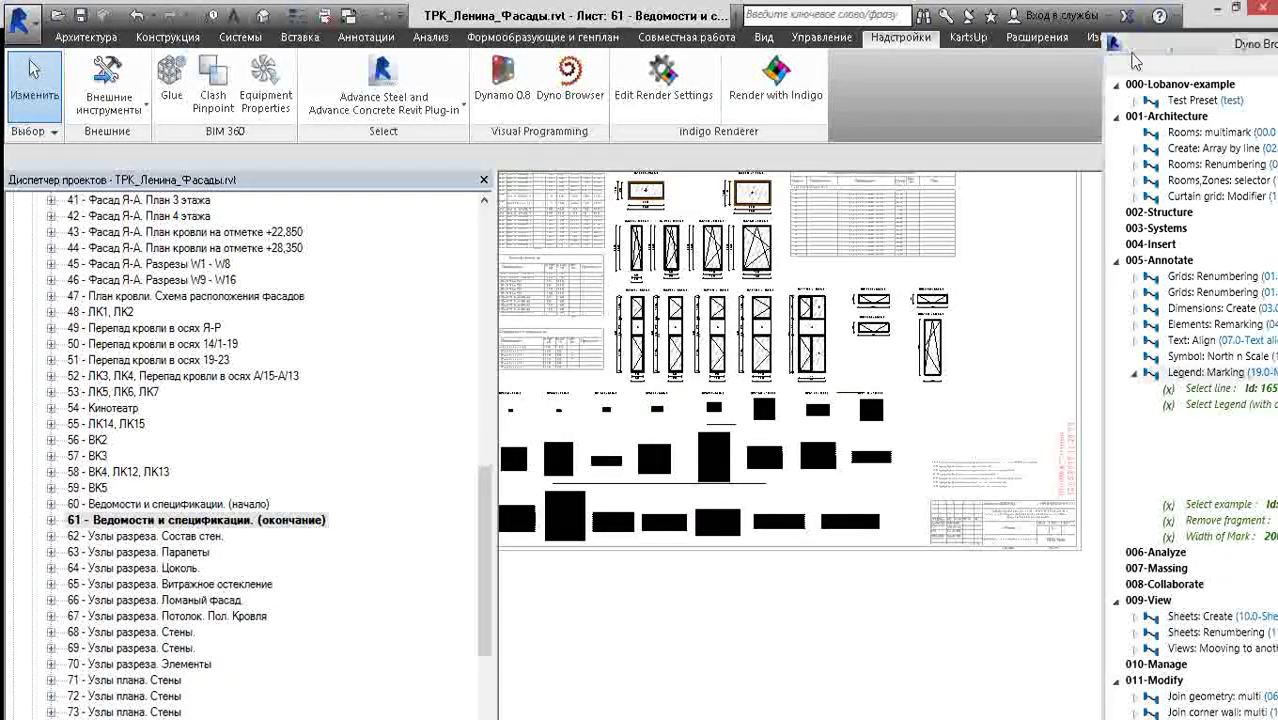
- Mark the next legend row with Legend: Marking using its own guide line and component selection
double_click(1050, 383)
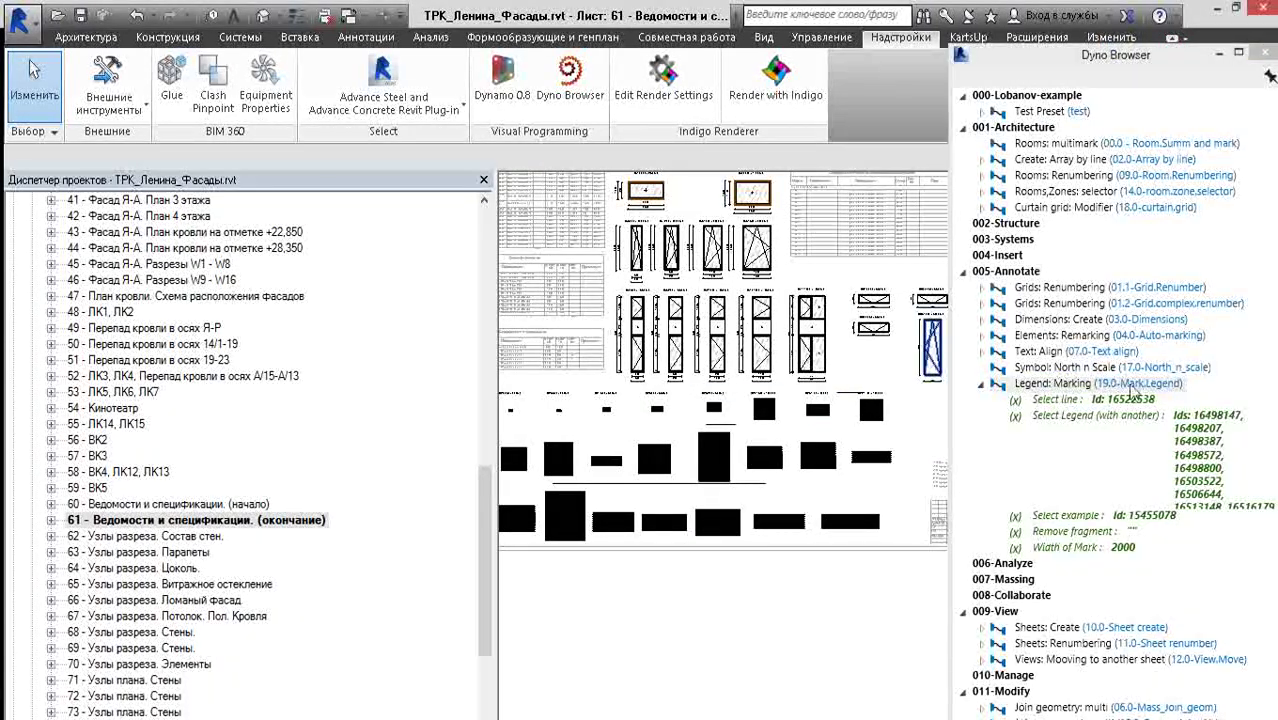
left_click(727, 428)
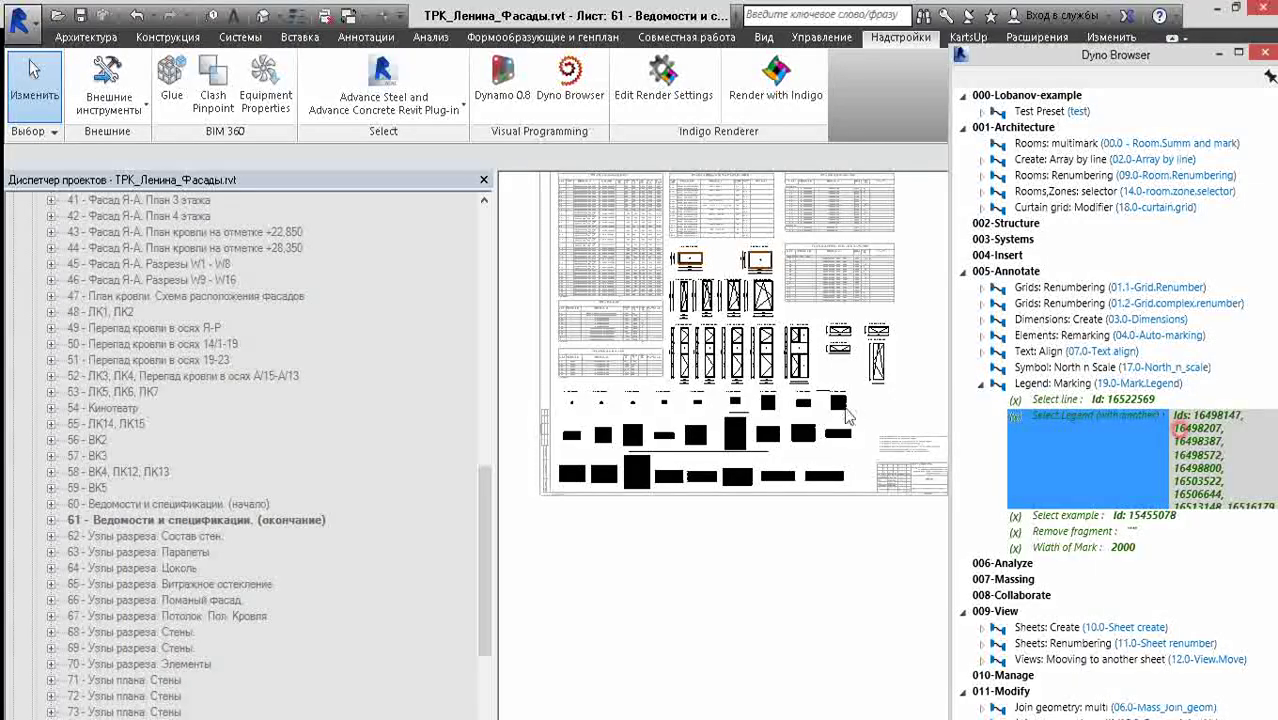
left_click_drag(868, 443, 548, 422)
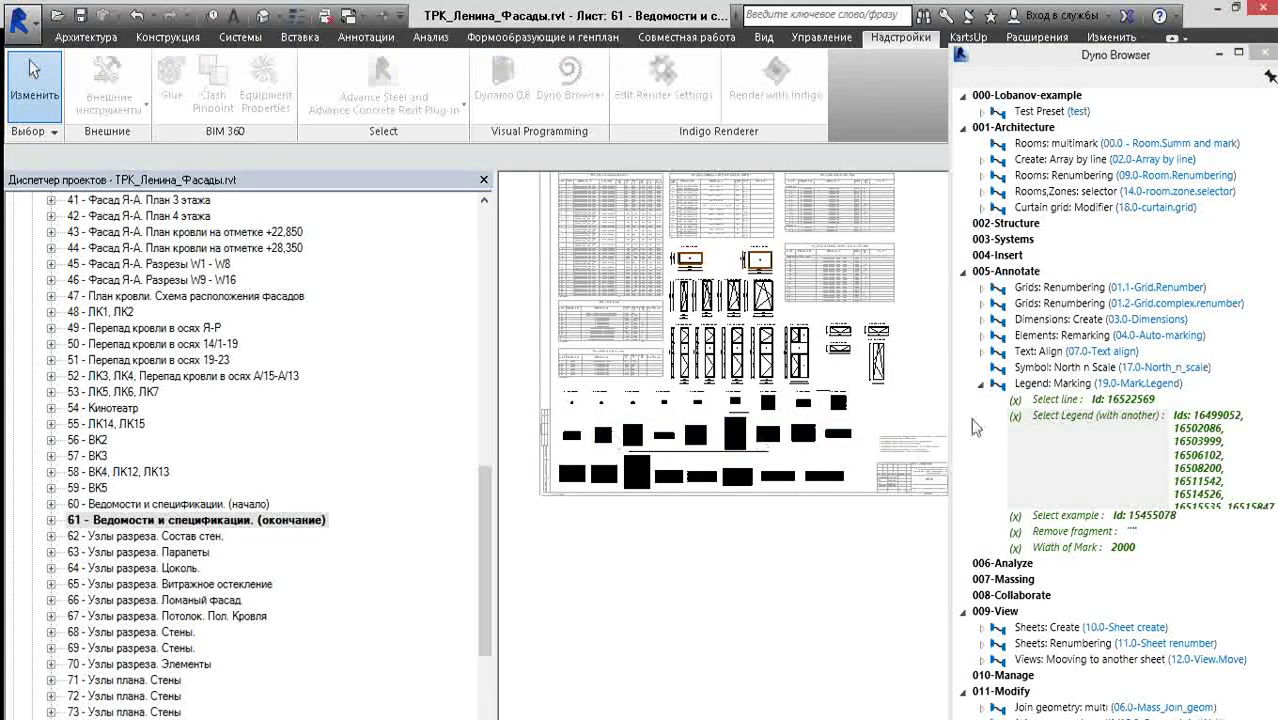
left_click(1052, 385)
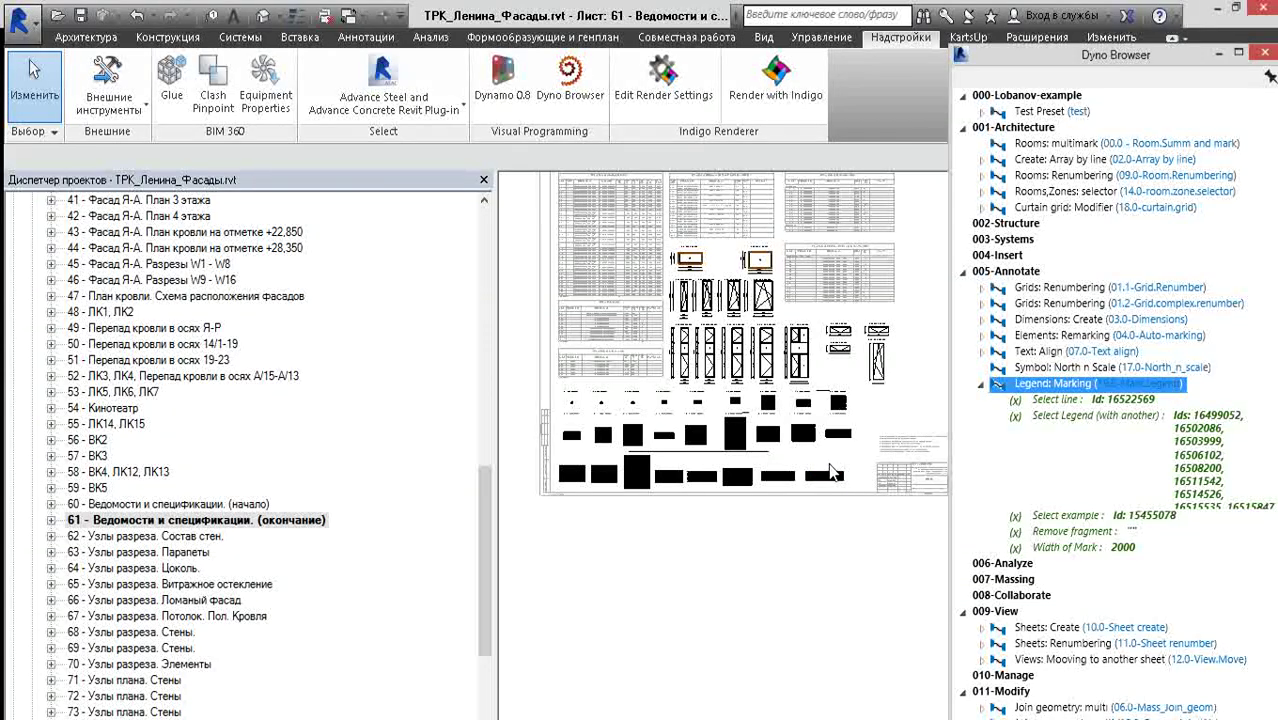
- Mark the bottom legend row using guide line 16522584 and its window-selected components
left_click(1108, 399)
left_click(693, 450)
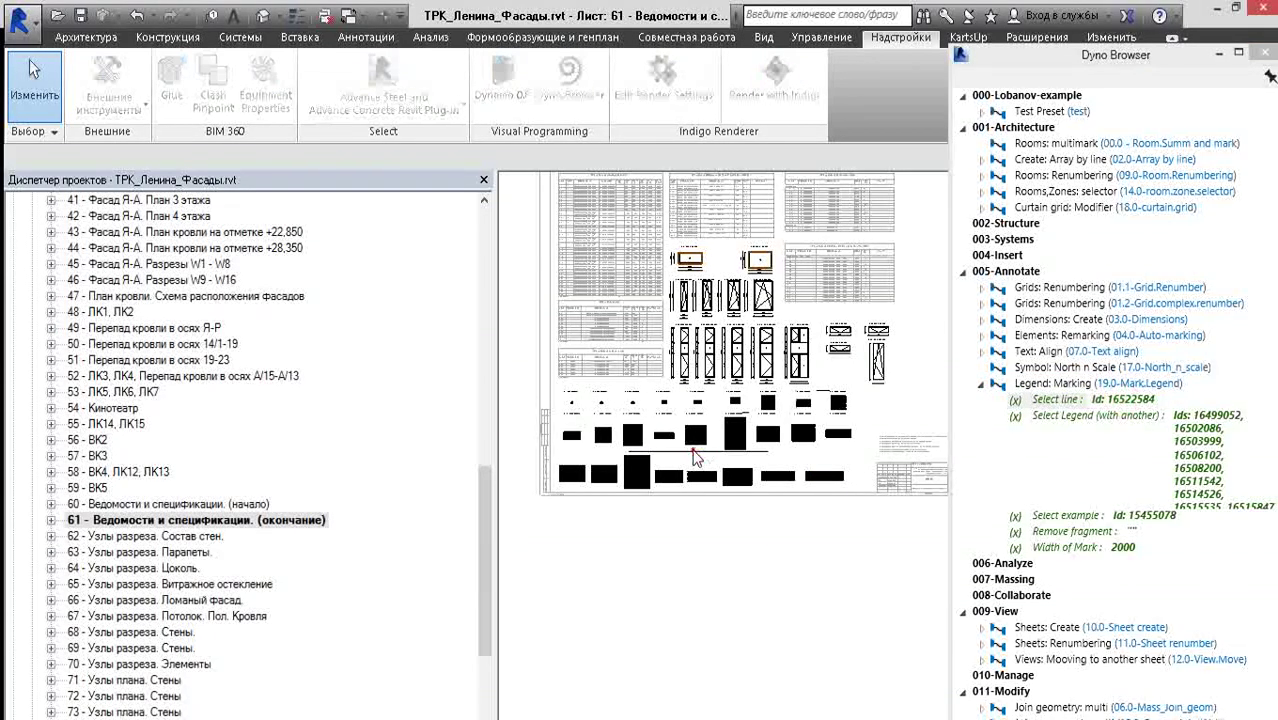
left_click(1100, 415)
left_click_drag(890, 495, 550, 440)
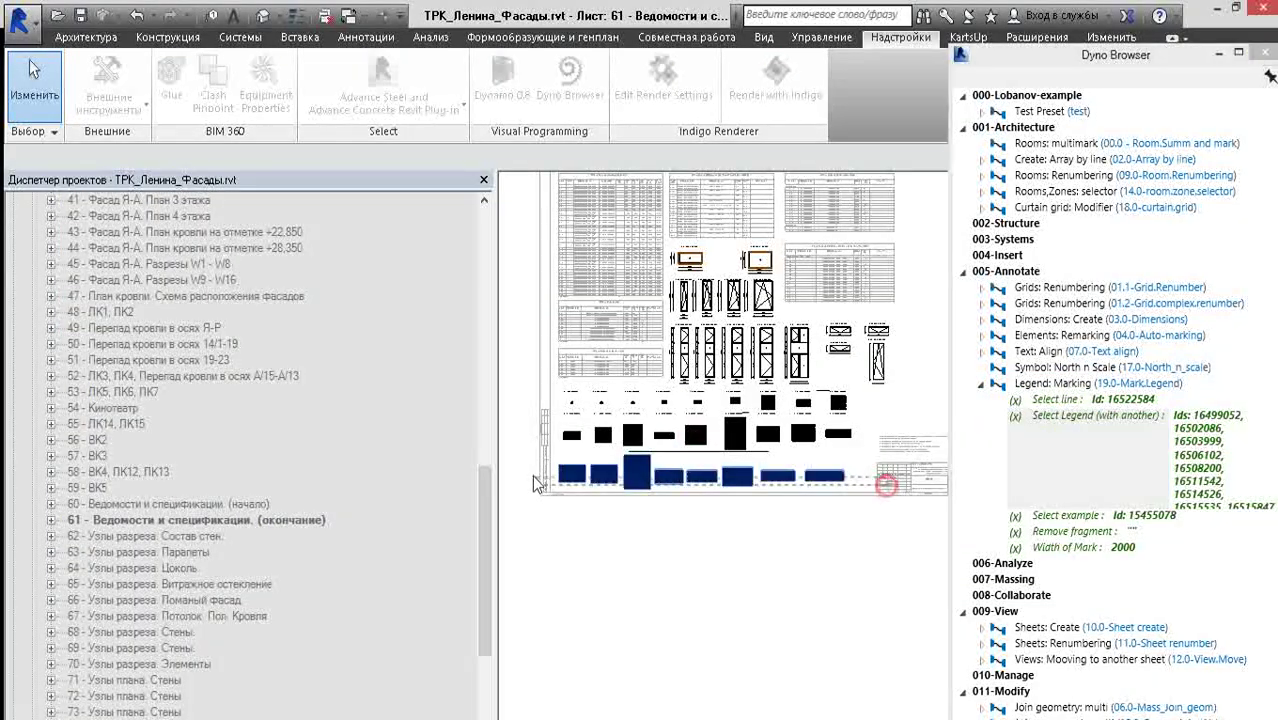
left_click(1062, 385)
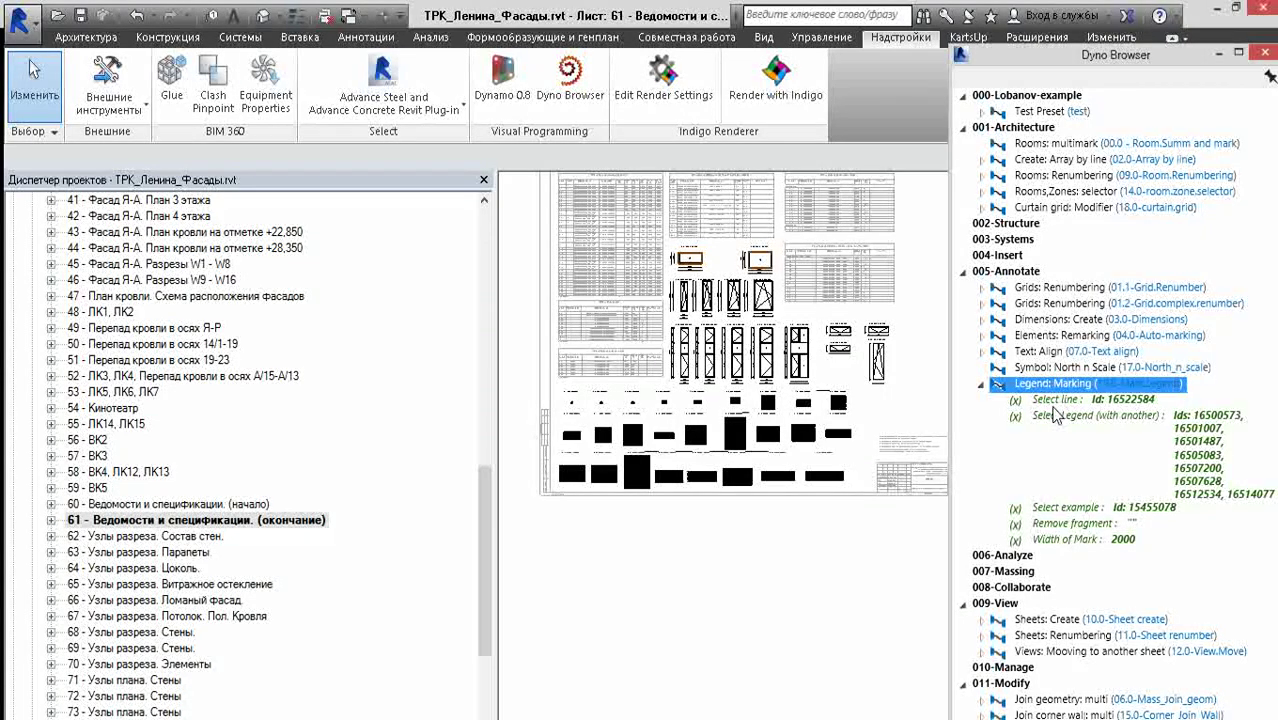
scroll(737, 468, "up", 3)
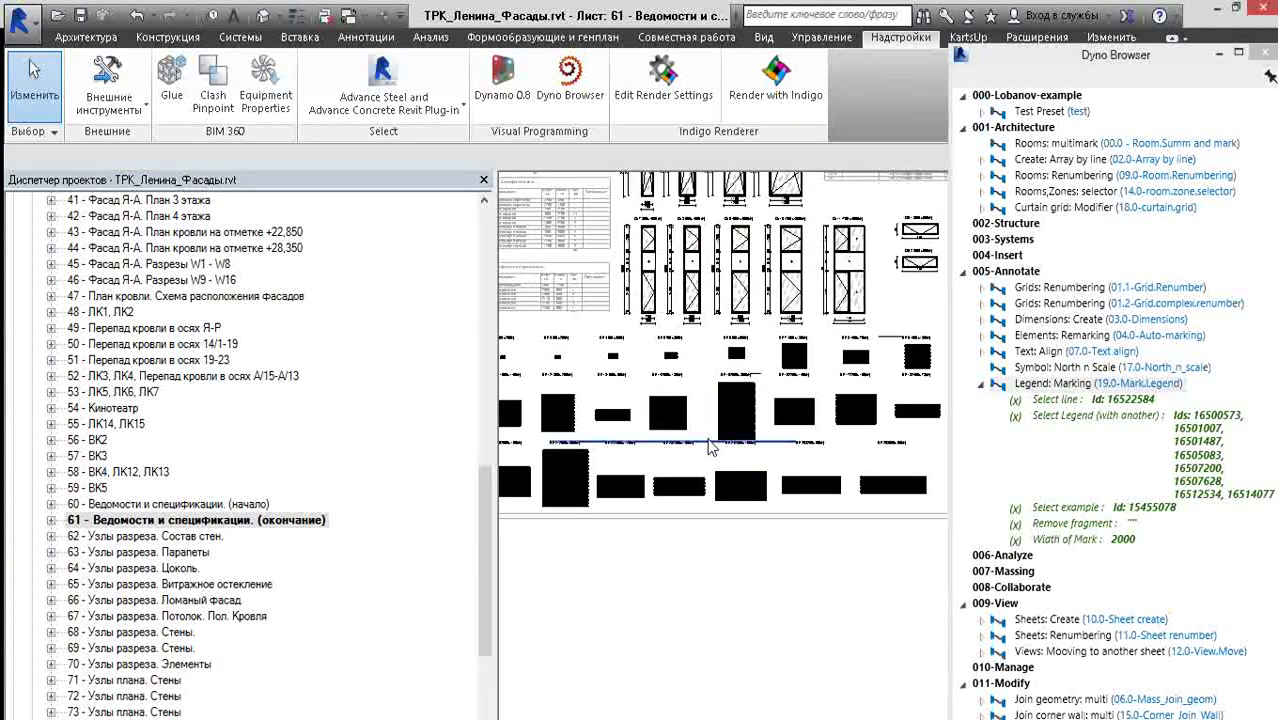
- Select two lines near the legend row, then clear the selection and zoom in
left_click(725, 378)
left_click(763, 371)
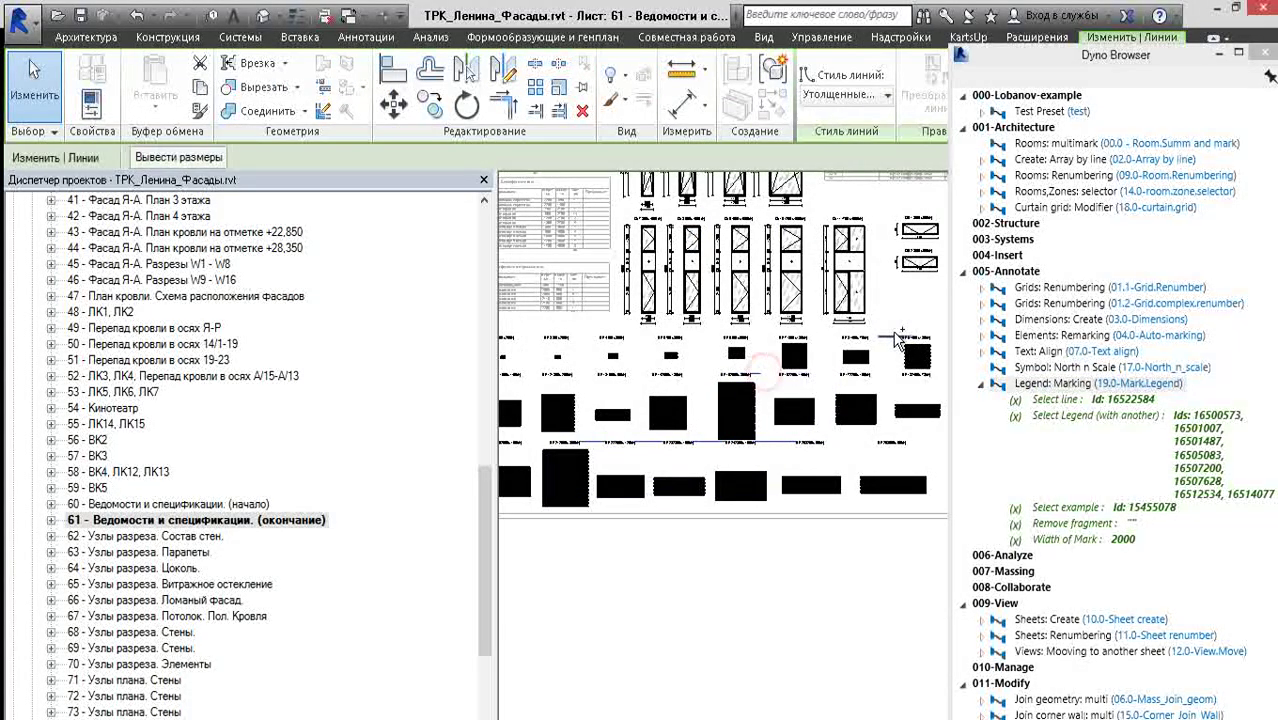
key("Escape")
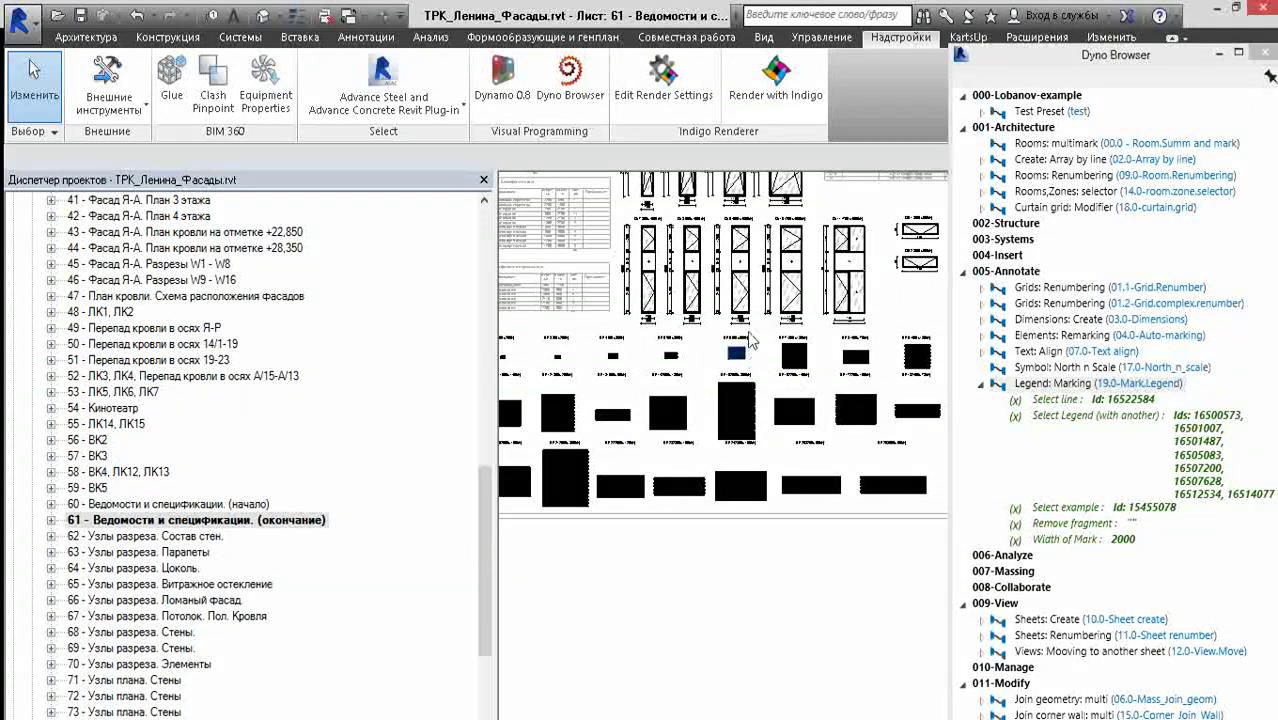
scroll(740, 352, "down", 2)
middle_click_drag(699, 431, 731, 425)
scroll(705, 418, "up", 1)
scroll(675, 408, "up", 1)
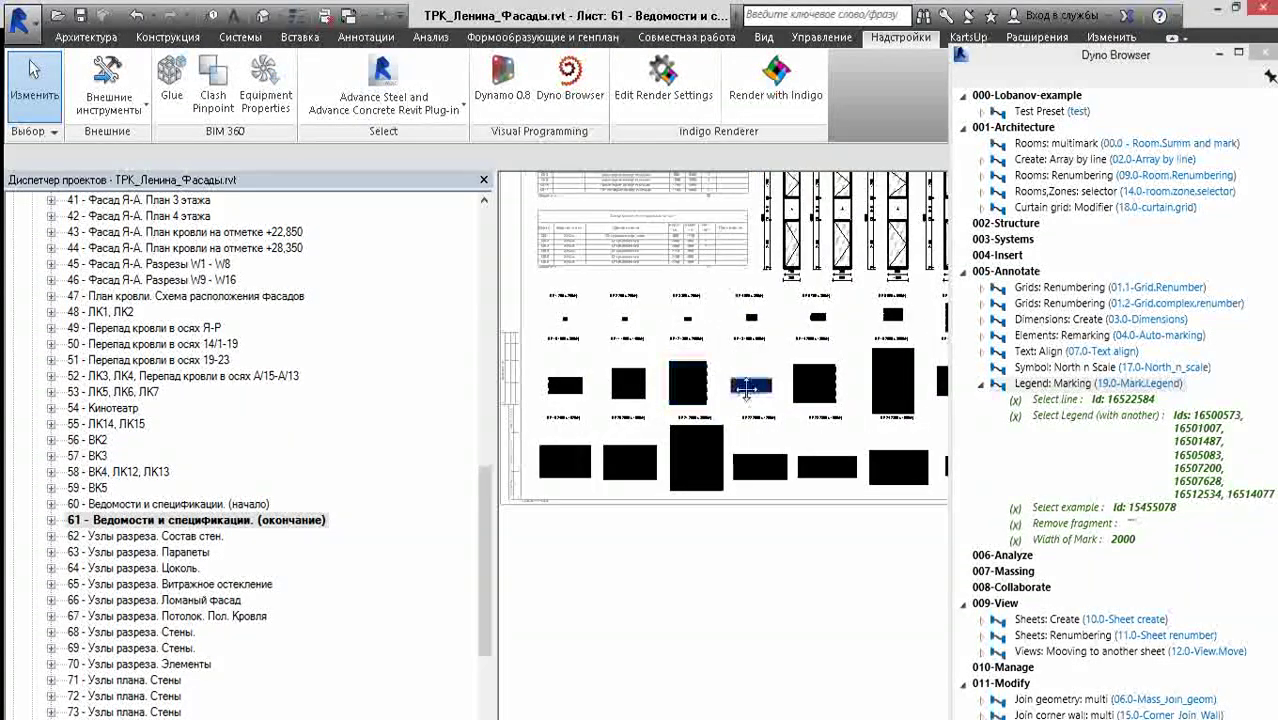
scroll(648, 400, "up", 1)
- Check the ventilation grille component's type in Properties, then deselect it and view the whole sheet
left_click(644, 400)
key("ctrl+1")
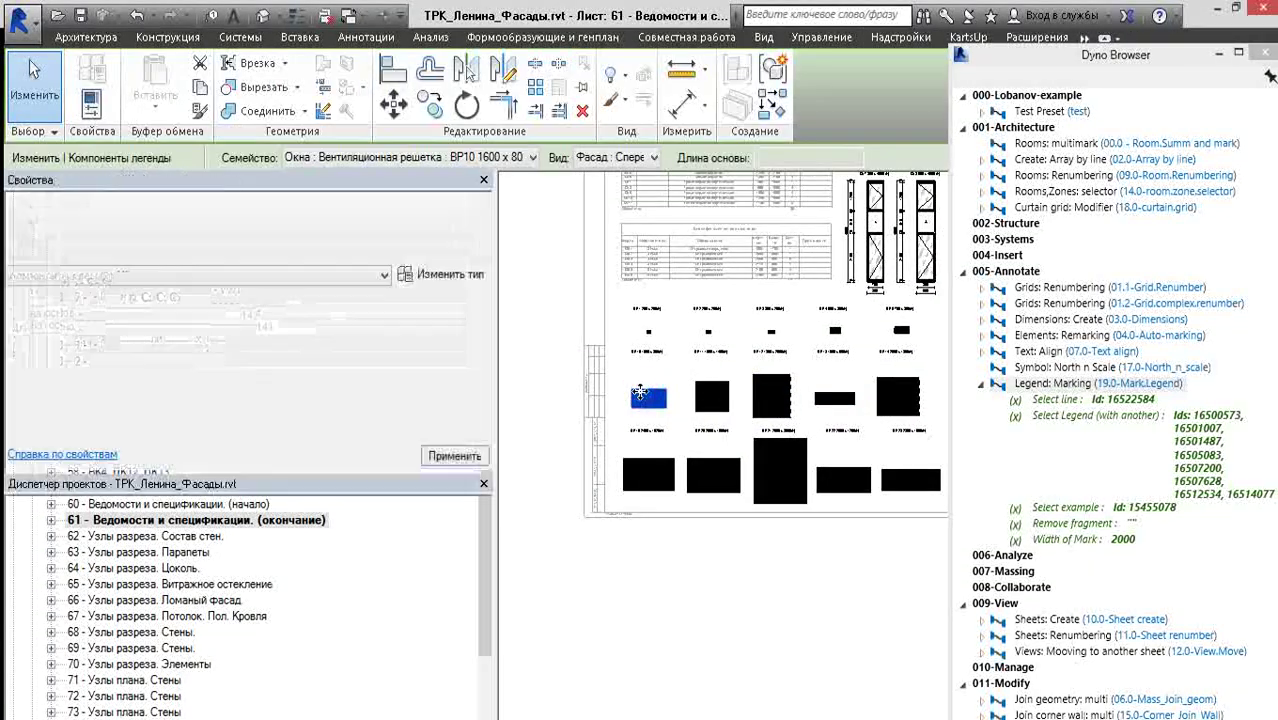
left_click(737, 571)
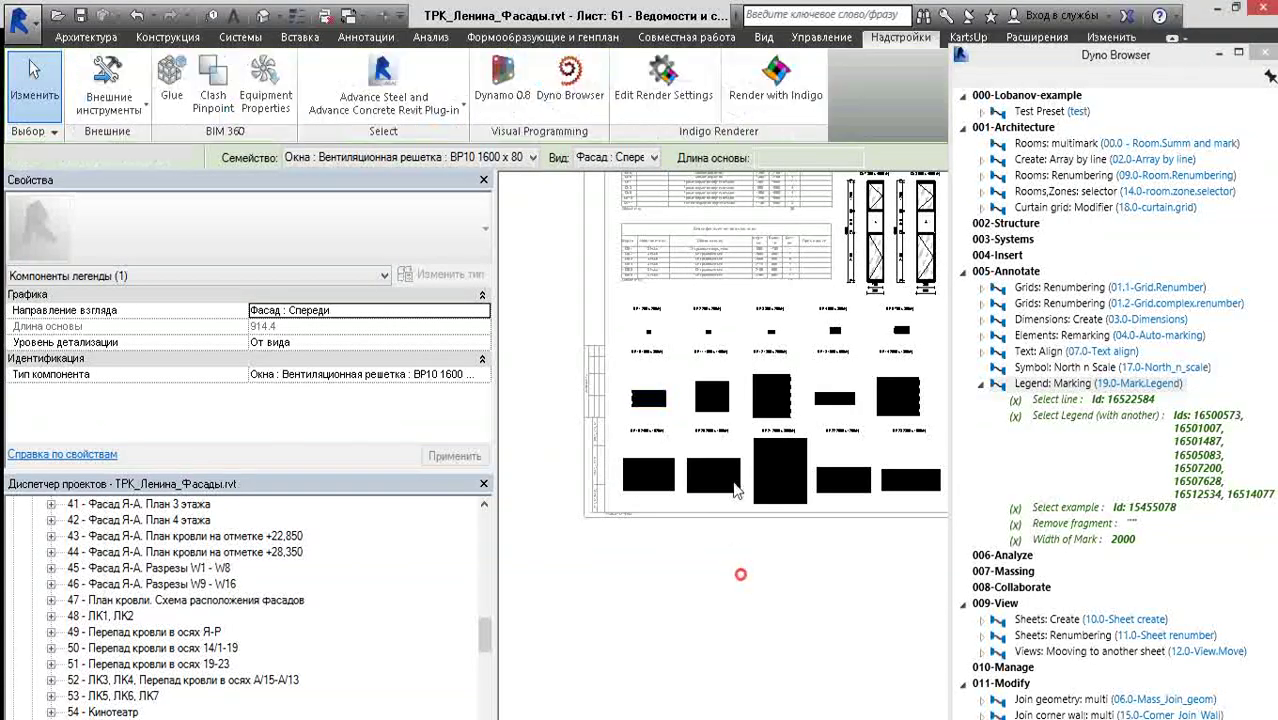
scroll(737, 571, "down", 1)
scroll(737, 571, "down", 1)
scroll(770, 480, "down", 1)
middle_click_drag(800, 391, 756, 453)
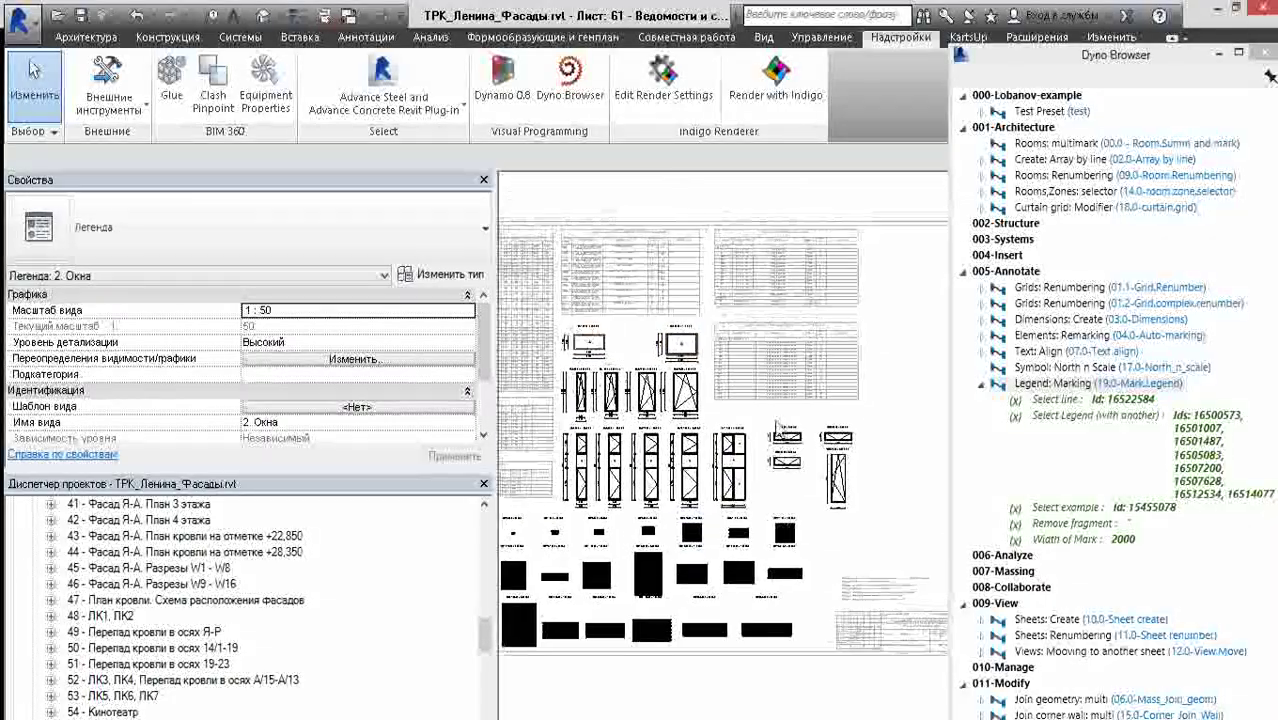